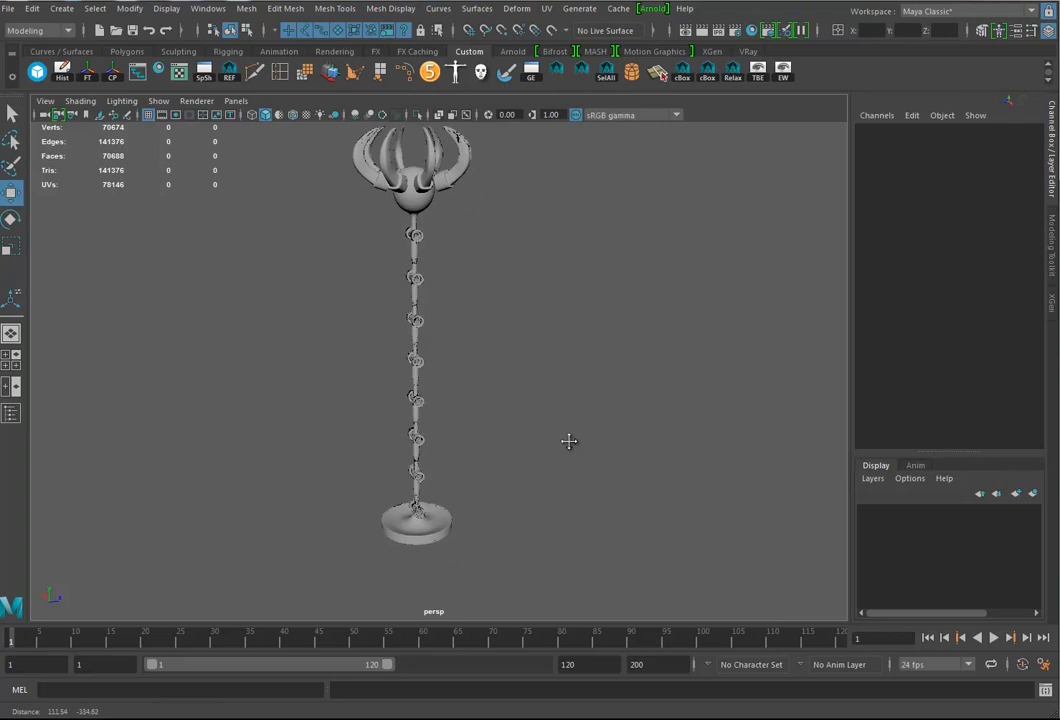
Switch to a two-pane layout showing the horned staff in the front and perspective views.
alt+middle_drag(521, 403, 536, 403)
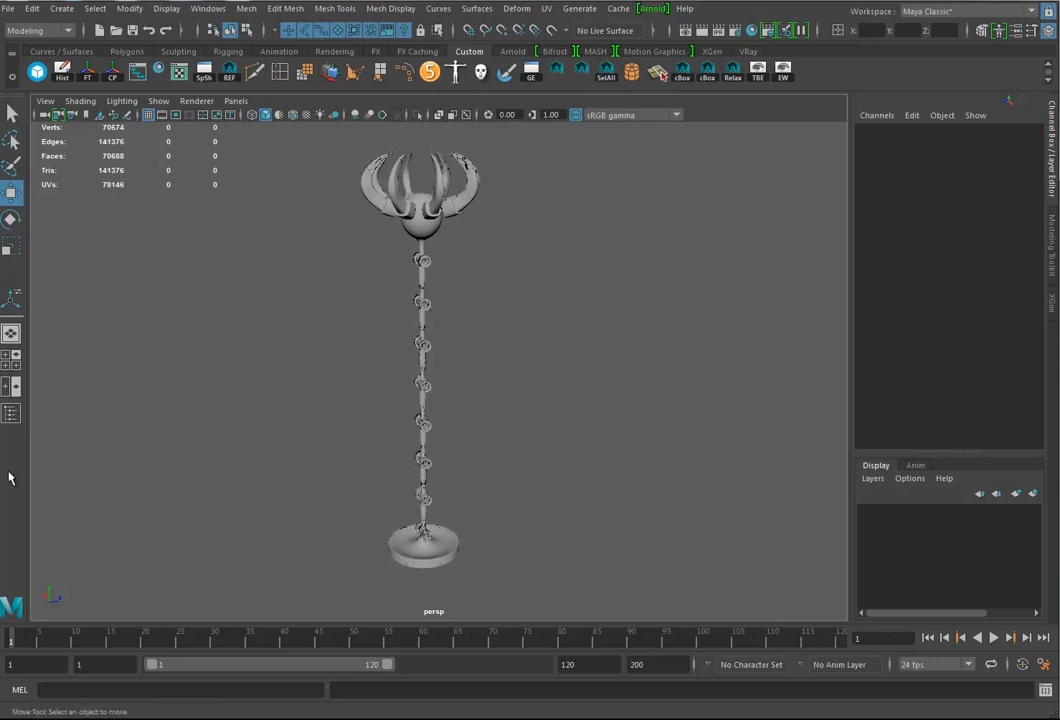
click(11, 388)
alt+right_drag(323, 475, 17, 485)
alt+middle_drag(224, 517, 319, 435)
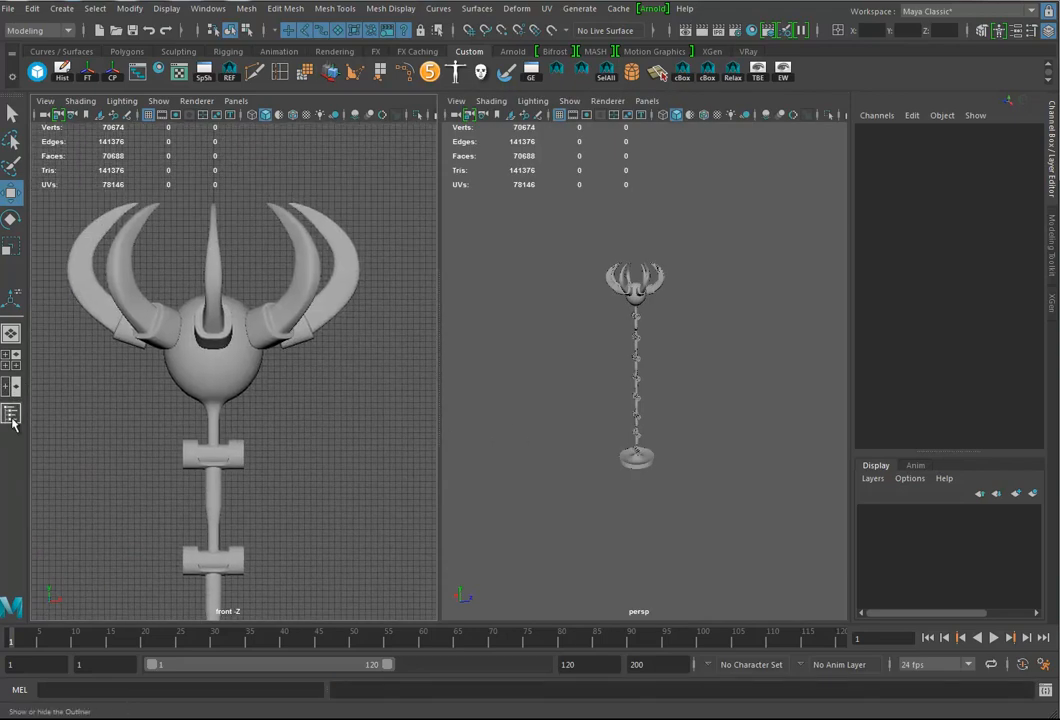
alt+right_drag(362, 428, 284, 416)
alt+middle_drag(284, 416, 319, 326)
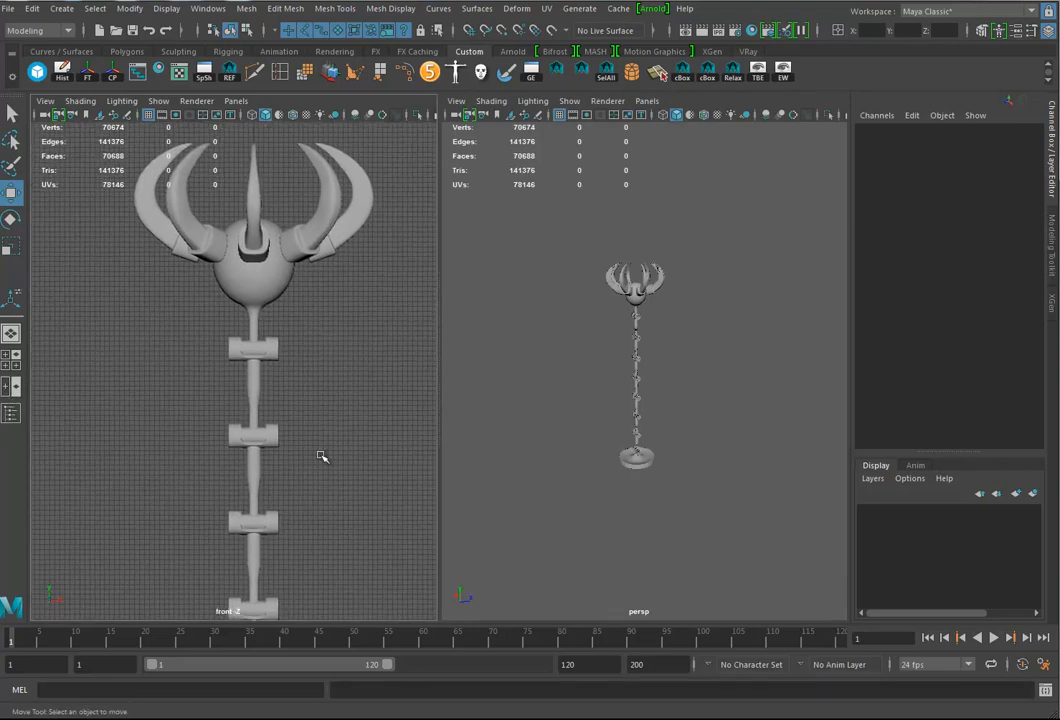
alt+middle_drag(328, 459, 313, 419)
Change the front view pane to the side view and frame the staff's lower hinges.
key(space)
drag(313, 418, 390, 416)
alt+right_drag(350, 436, 194, 390)
alt+right_drag(370, 325, 200, 311)
mouse_move(495, 312)
alt+right_down()
mouse_move(353, 312)
mouse_move(291, 299)
alt+right_up()
alt+middle_drag(291, 298, 246, 510)
alt+middle_drag(267, 405, 299, 525)
mouse_move(634, 433)
alt+right_down()
mouse_move(533, 423)
mouse_move(996, 445)
alt+right_up()
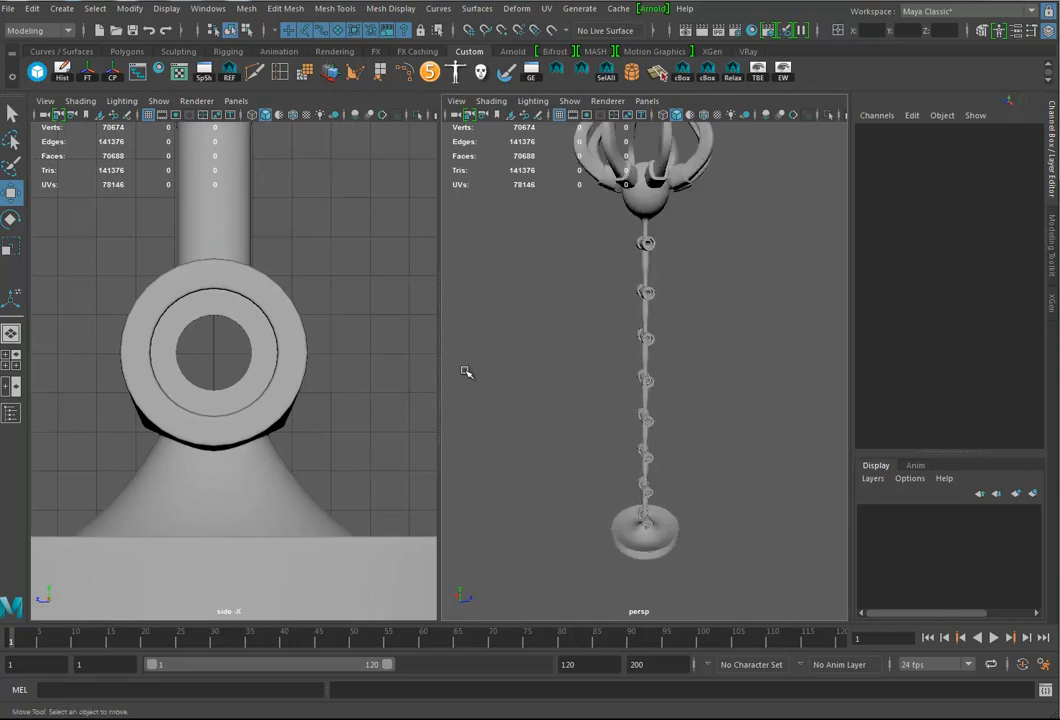
alt+right_drag(336, 350, 256, 318)
alt+middle_drag(287, 314, 266, 478)
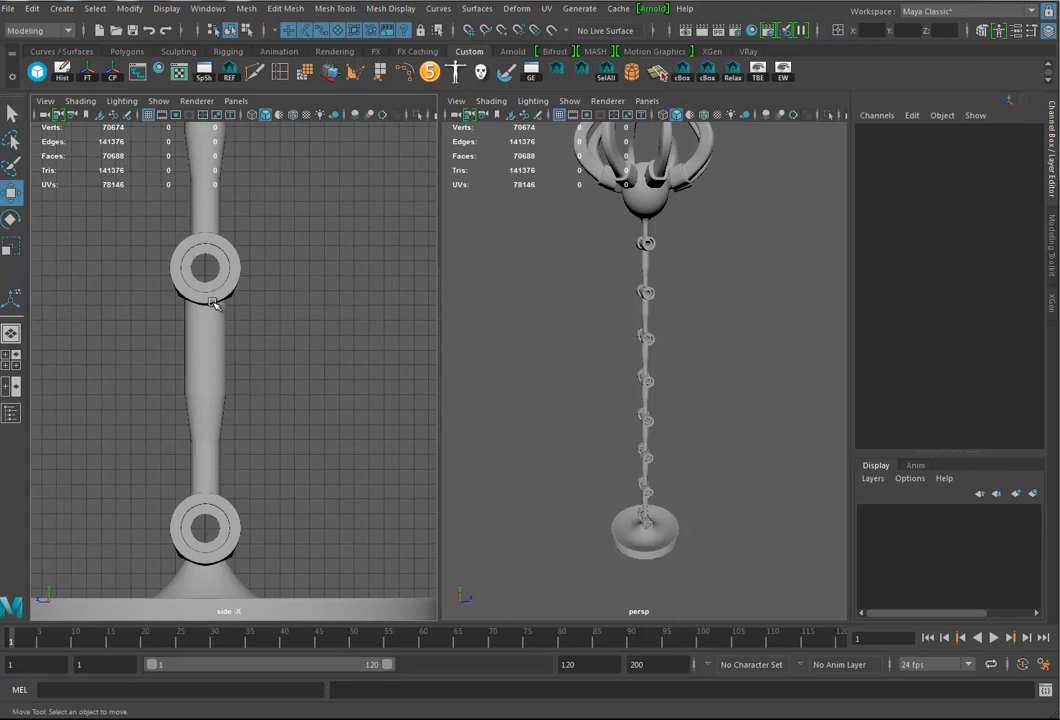
Maximize the side view and turn on X-Ray Joints display.
key(space)
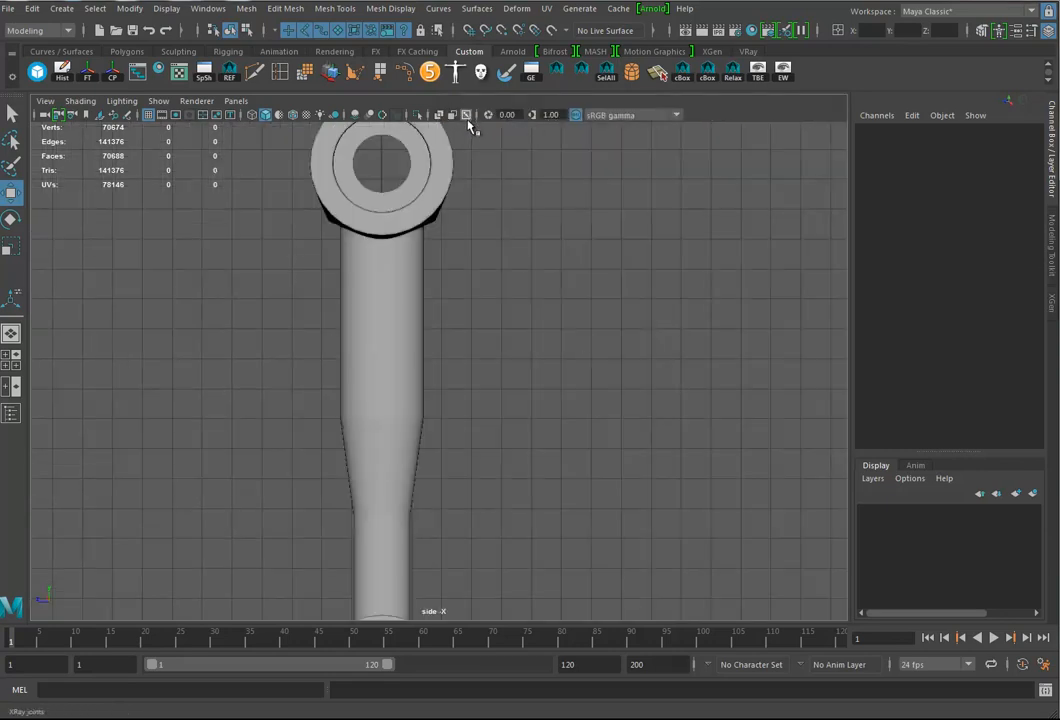
click(80, 101)
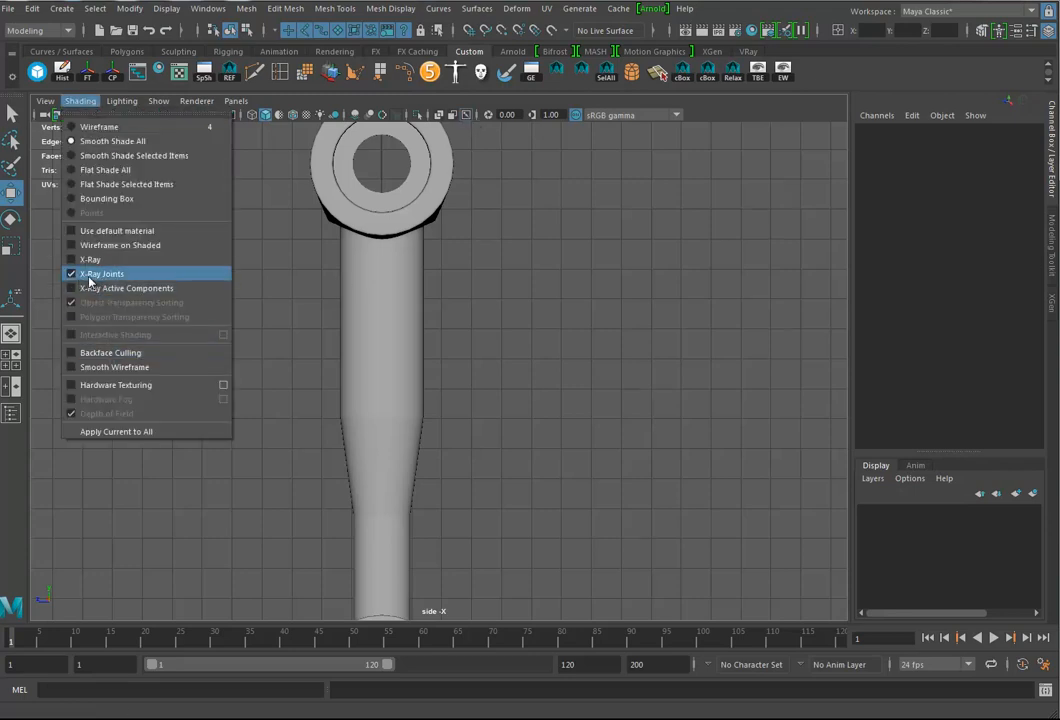
click(465, 112)
Switch to the Rigging menu set and start the Create Joints tool with its existing settings.
mouse_move(606, 429)
alt+right_down()
mouse_move(262, 394)
mouse_move(211, 402)
alt+right_up()
alt+middle_drag(211, 402, 214, 322)
alt+right_drag(529, 484, 562, 487)
alt+middle_drag(562, 487, 583, 450)
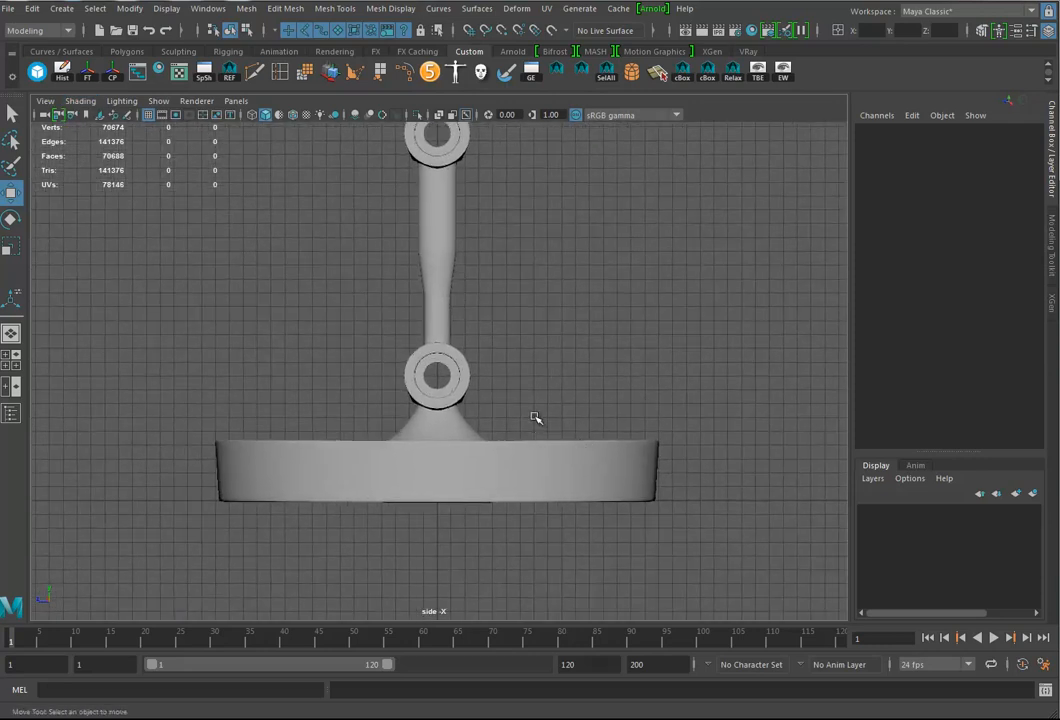
click(51, 33)
click(44, 60)
click(251, 9)
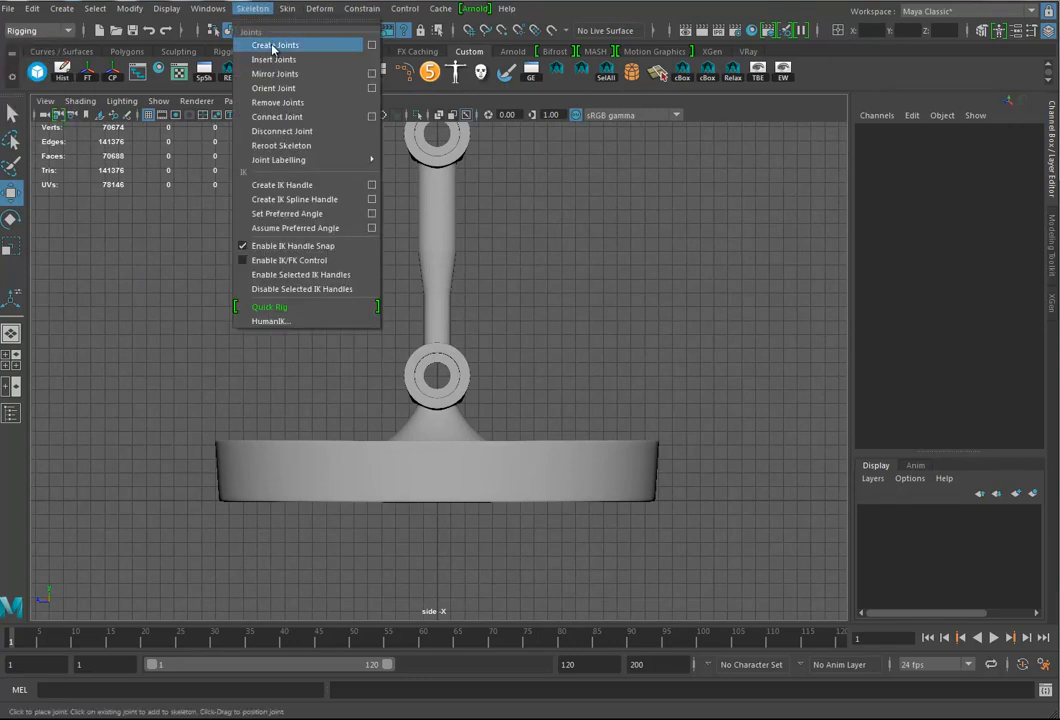
click(371, 45)
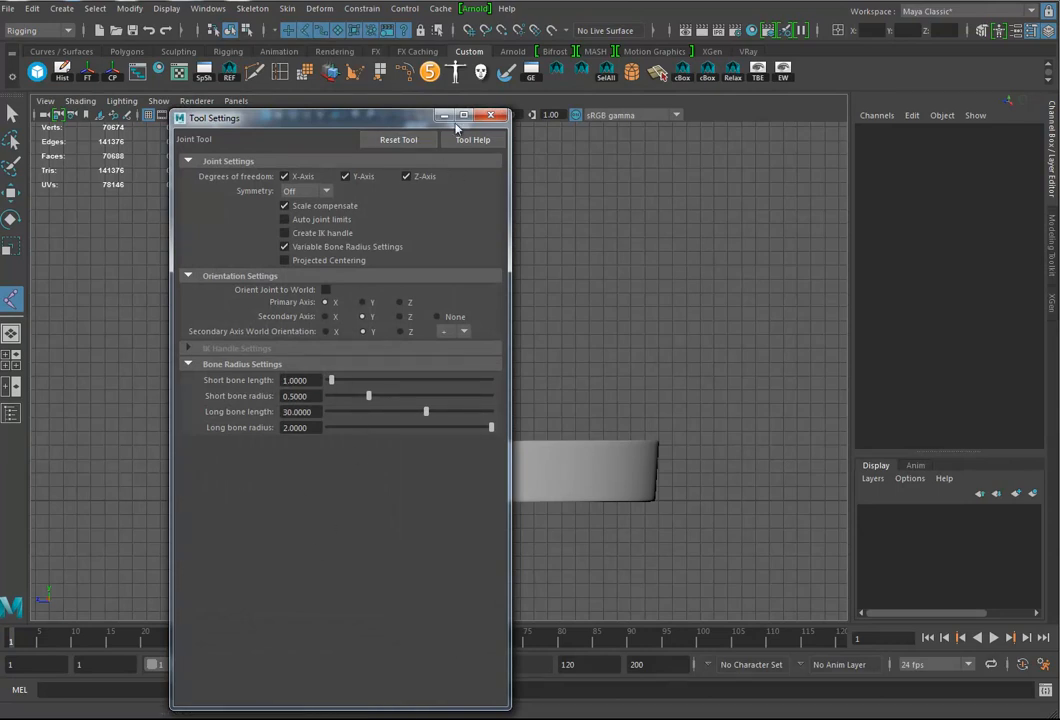
click(490, 116)
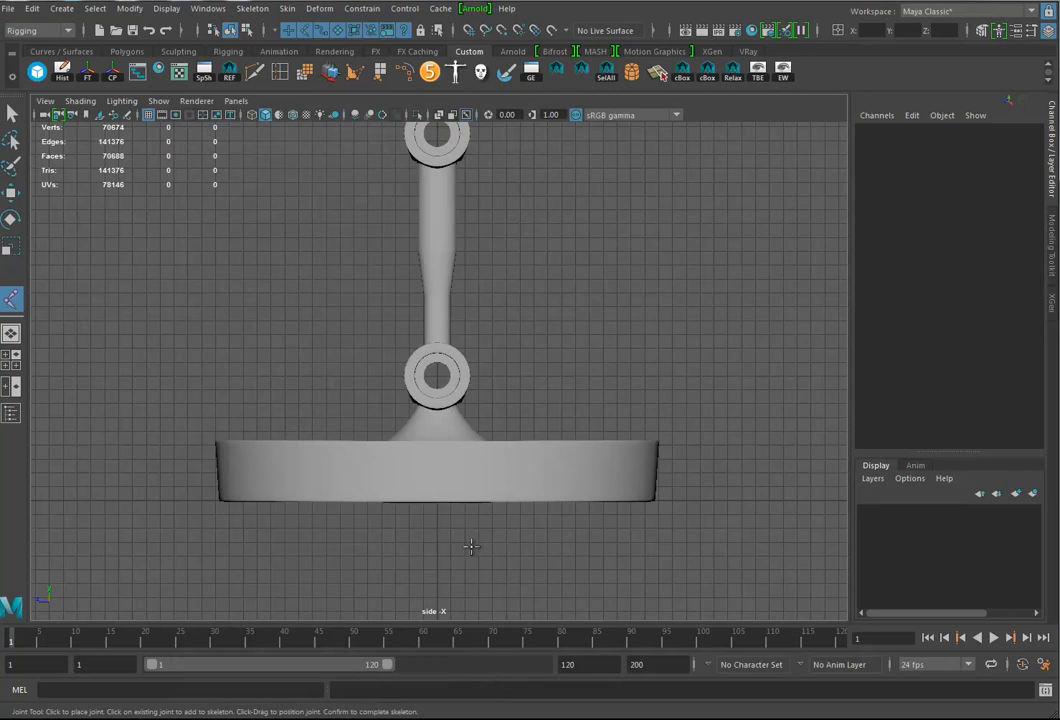
In wireframe, place the root joint at the origin under the base and the second joint in the lowest hinge.
key(4)
scroll(410, 437, up, 2)
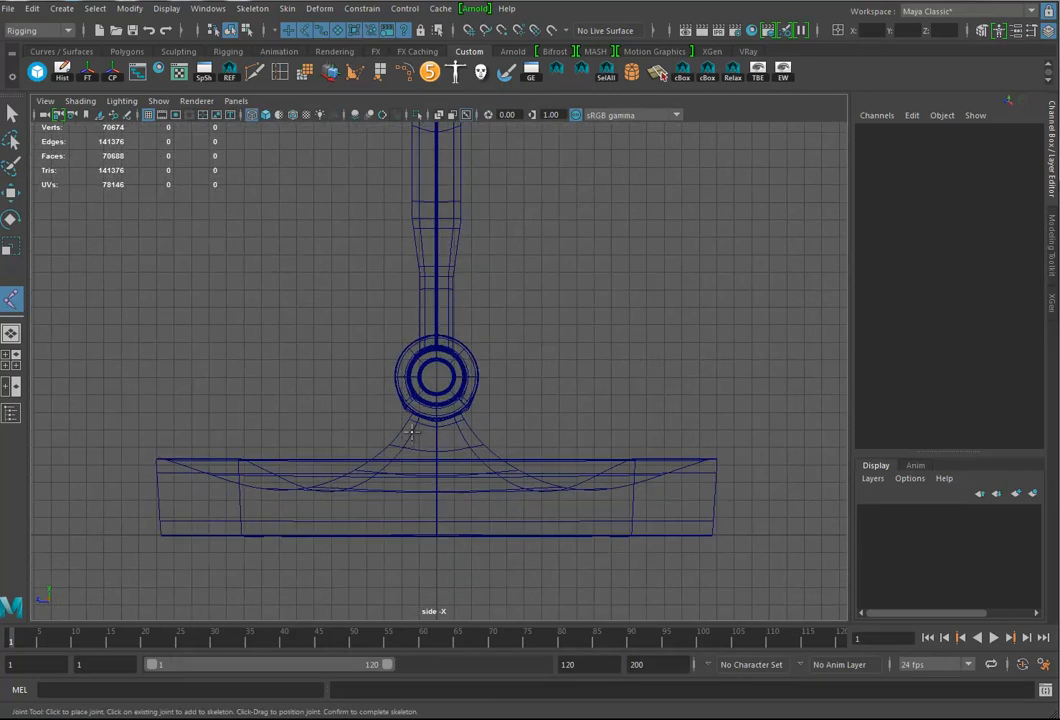
click(437, 533)
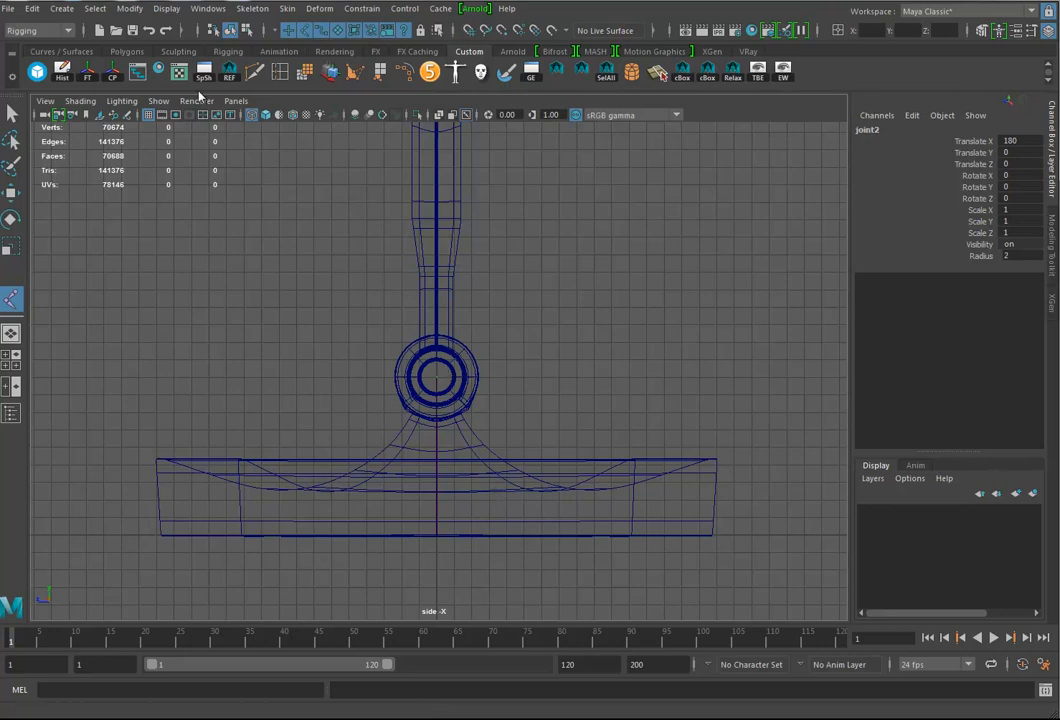
Set the joint display scale to 10.00.
click(166, 8)
mouse_move(207, 234)
mouse_move(380, 220)
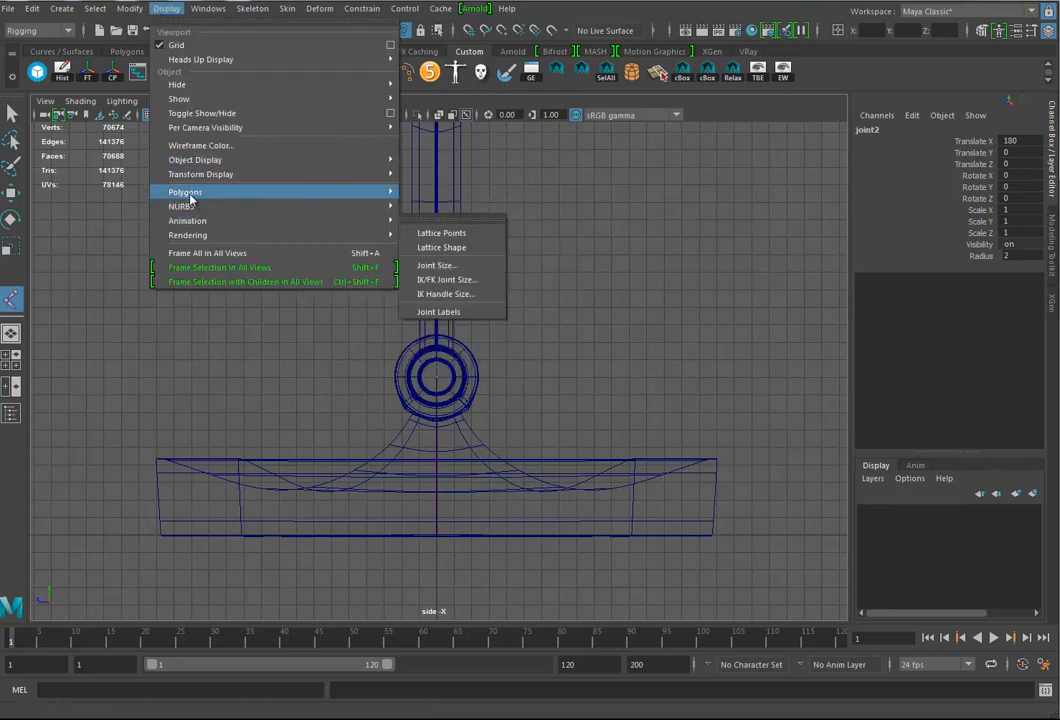
click(437, 265)
mouse_move(542, 288)
mouse_down()
mouse_move(563, 279)
mouse_move(638, 296)
mouse_up()
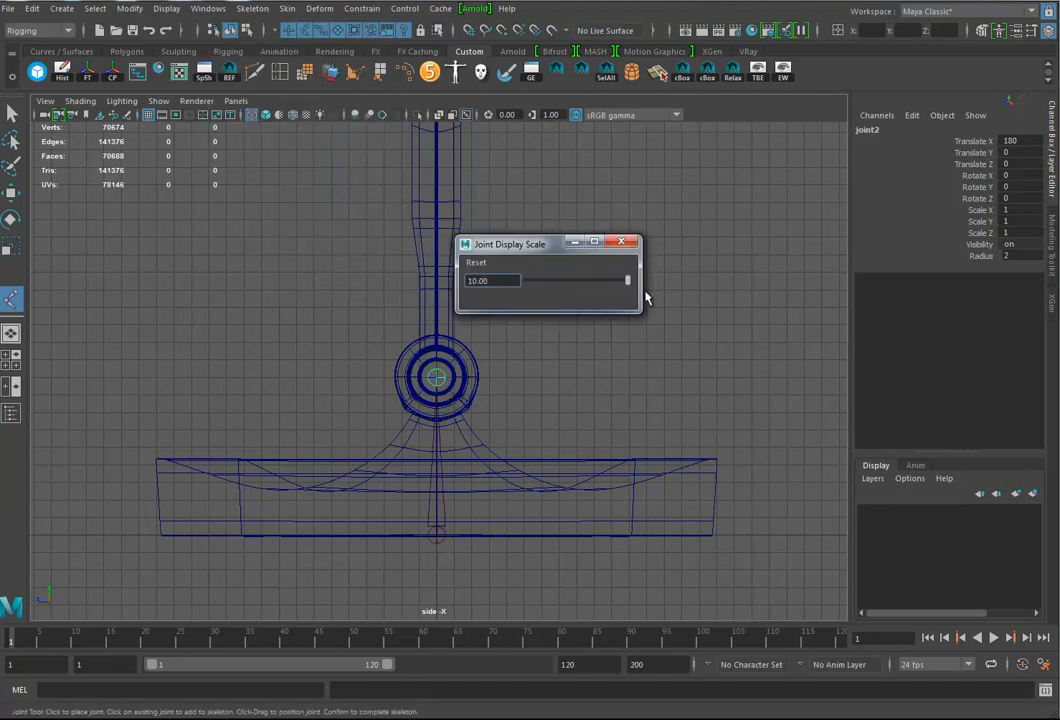
click(621, 241)
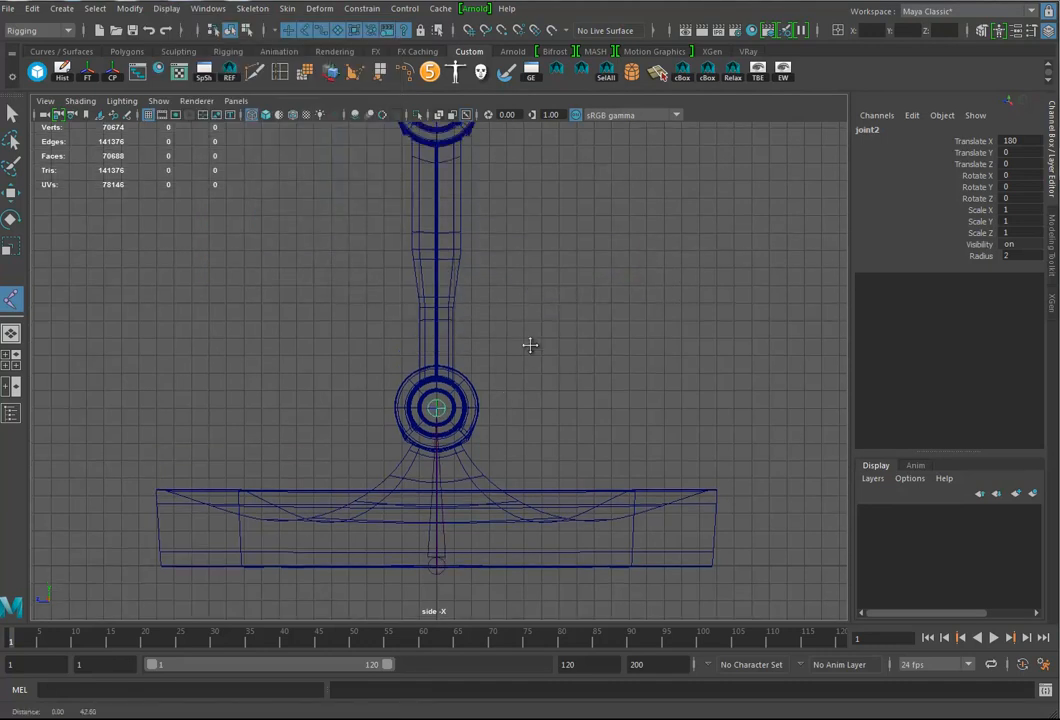
Continue the chain up the shaft with one joint in each of the next six hinges, ending with joint8.
alt+middle_drag(530, 305, 531, 402)
click(442, 258)
alt+middle_drag(544, 154, 517, 513)
click(413, 304)
alt+middle_drag(513, 138, 483, 313)
alt+middle_drag(432, 181, 485, 665)
click(386, 337)
click(394, 340)
alt+middle_drag(497, 191, 504, 465)
click(401, 304)
alt+middle_drag(466, 259, 480, 606)
click(414, 343)
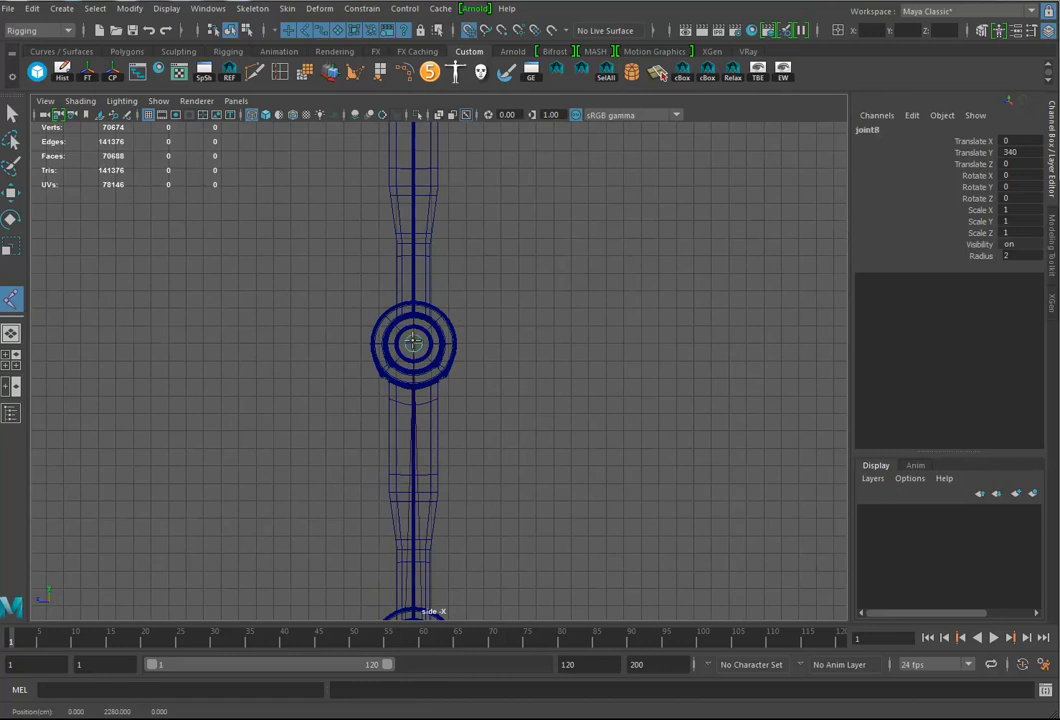
Place joint9 at the centre of the topmost hinge below the staff's head.
alt+middle_drag(485, 276, 436, 316)
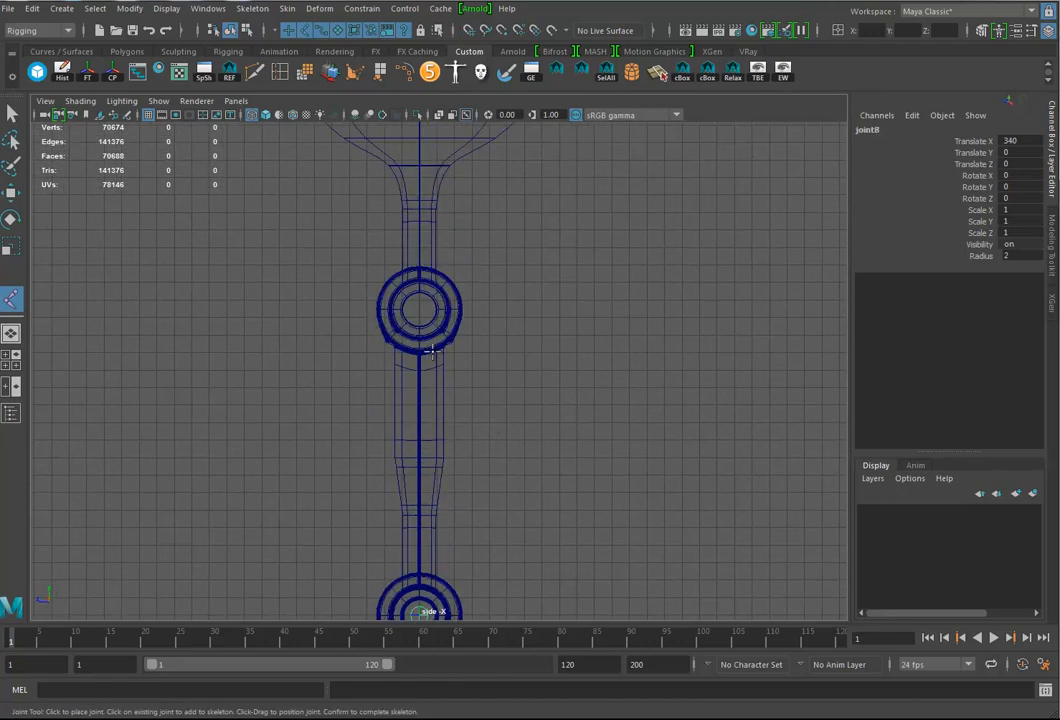
click(421, 310)
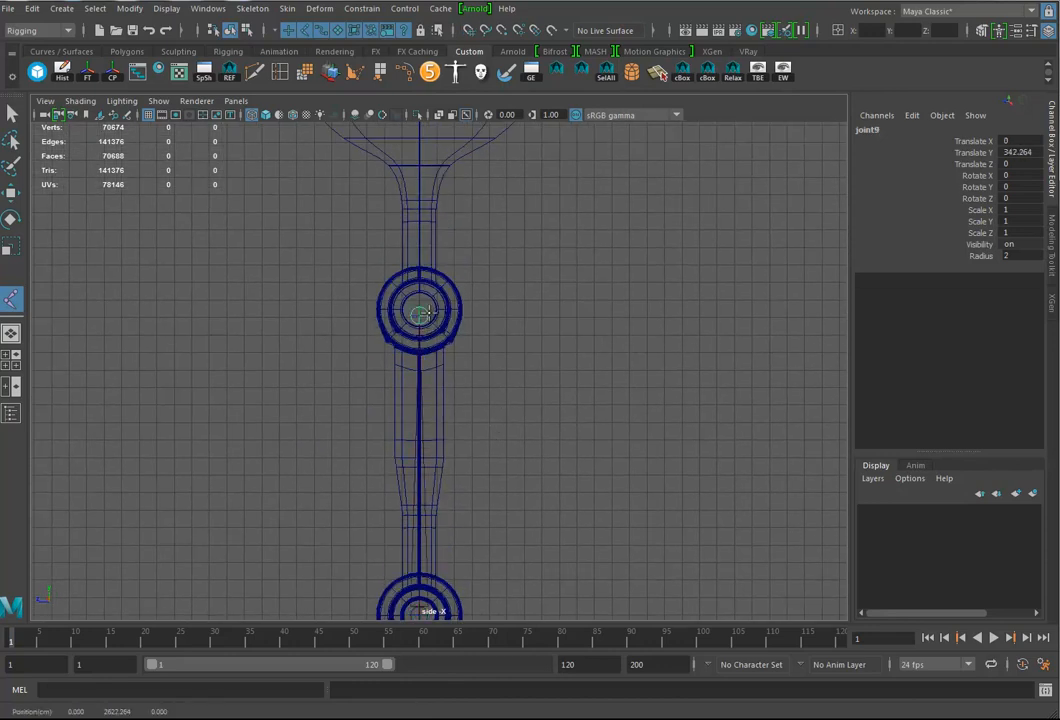
drag(449, 313, 503, 308)
alt+middle_drag(482, 244, 475, 408)
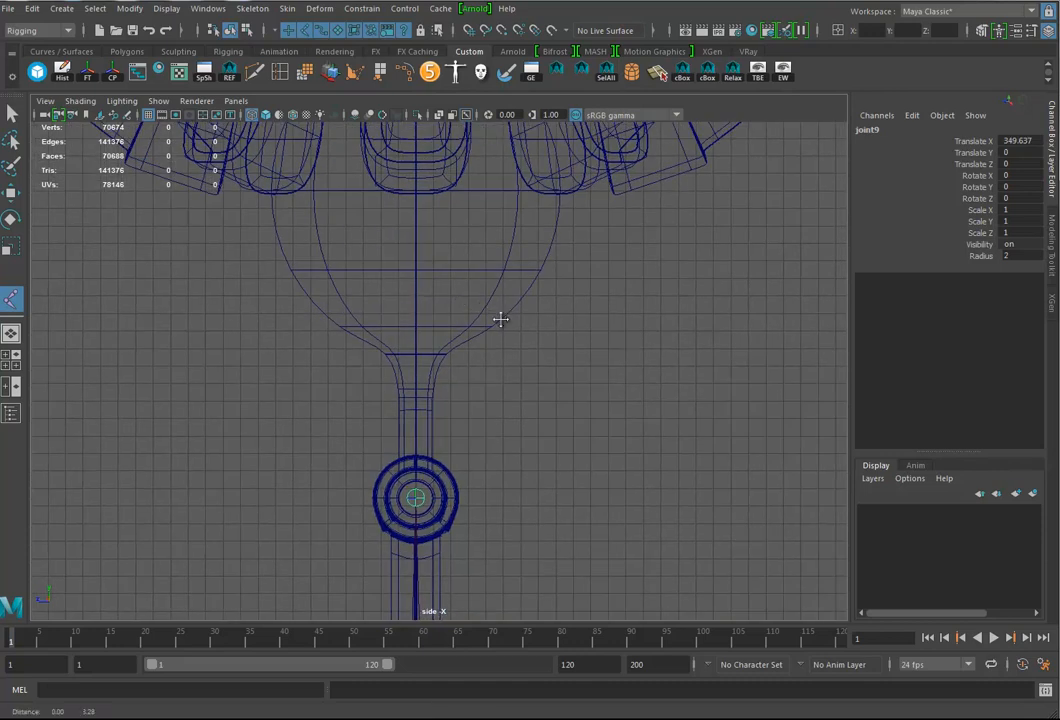
Add one joint in the lower part of the head sphere and another at its top, completing the chain.
alt+middle_drag(500, 305, 497, 376)
click(425, 337)
alt+middle_drag(504, 293, 516, 488)
click(424, 278)
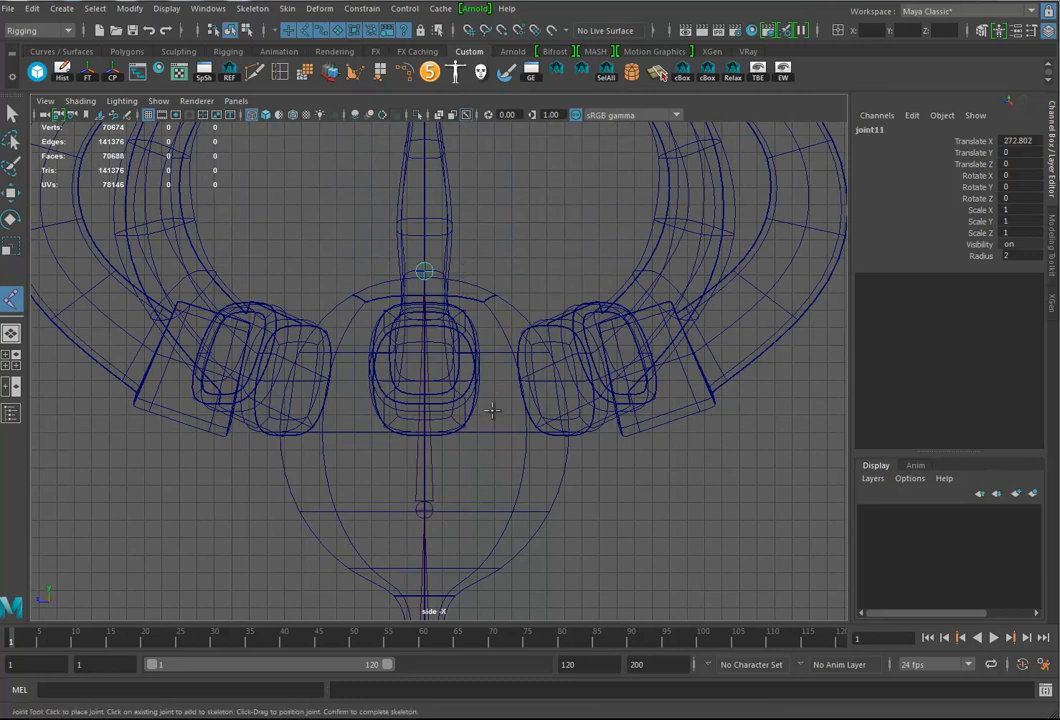
key(w)
Snap joint2 vertically to the centre of the lowest hinge above the base.
key(f)
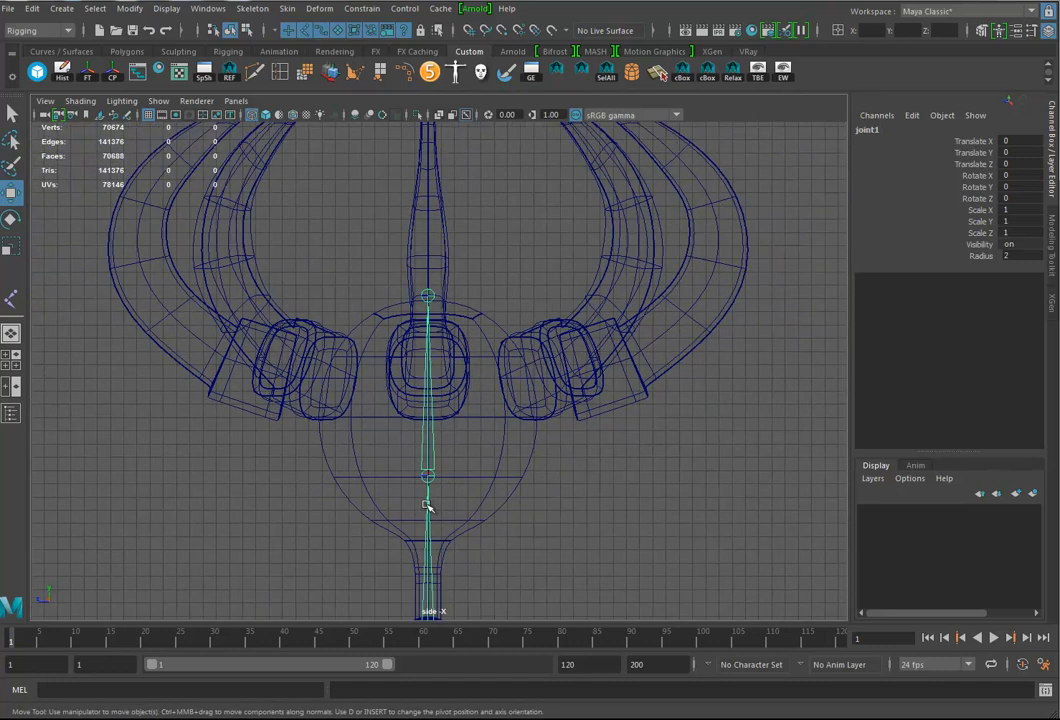
alt+middle_drag(525, 271, 534, 134)
mouse_move(503, 608)
alt+middle_down()
mouse_move(499, 445)
mouse_move(503, 484)
alt+middle_up()
alt+right_drag(506, 490, 764, 464)
scroll(764, 464, up, 10)
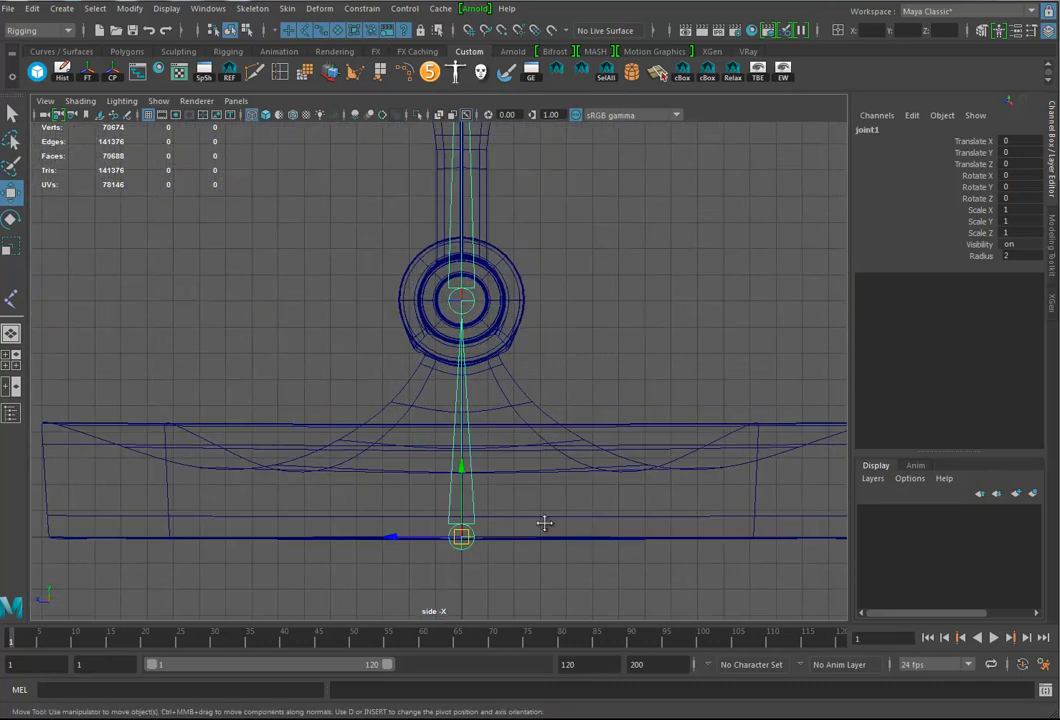
alt+middle_drag(566, 346, 567, 530)
alt+middle_drag(555, 393, 535, 604)
mouse_move(398, 342)
mouse_down()
mouse_move(492, 381)
mouse_move(483, 400)
mouse_up()
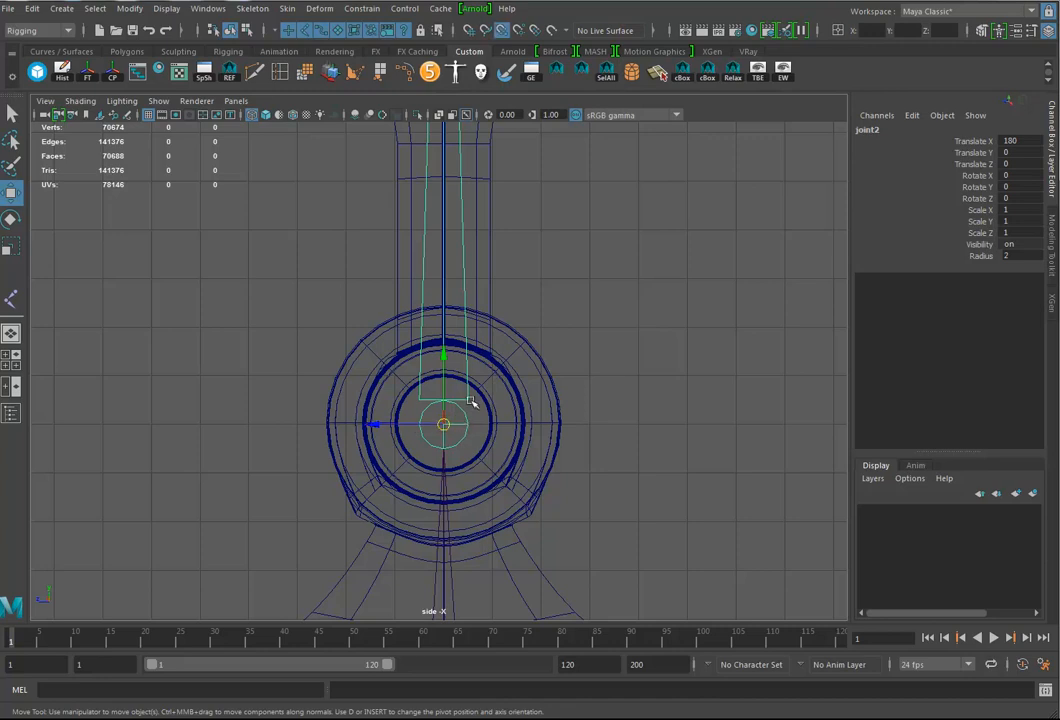
drag(445, 360, 381, 428)
Snap joint3 vertically to the centre of the second hinge from the base.
alt+right_drag(556, 298, 343, 263)
alt+middle_drag(470, 180, 447, 580)
alt+middle_drag(478, 237, 534, 545)
key(Down)
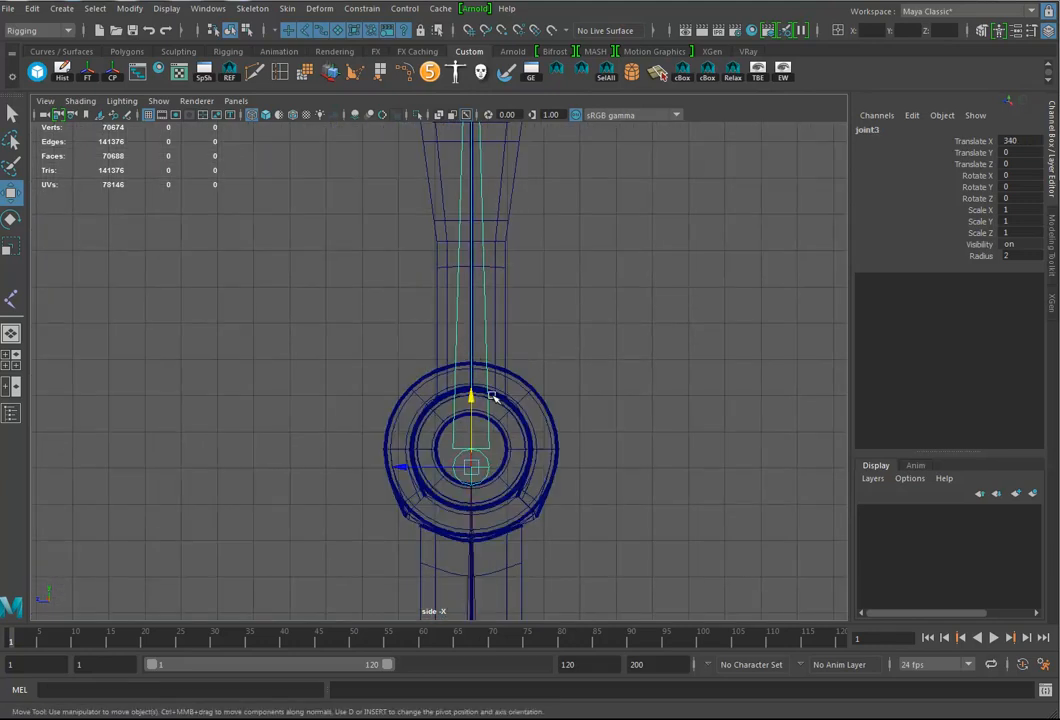
drag(471, 427, 438, 450)
Snap joint4 vertically to the centre of the third hinge from the base.
alt+middle_drag(582, 283, 580, 555)
alt+middle_drag(572, 243, 574, 595)
drag(438, 302, 530, 371)
mouse_move(465, 397)
mouse_down()
mouse_move(466, 377)
mouse_move(466, 418)
mouse_up()
Snap joint5 vertically to the centre of the fourth hinge from the base.
alt+right_drag(560, 306, 518, 253)
alt+middle_drag(518, 253, 516, 490)
alt+middle_drag(514, 249, 528, 480)
drag(470, 311, 473, 405)
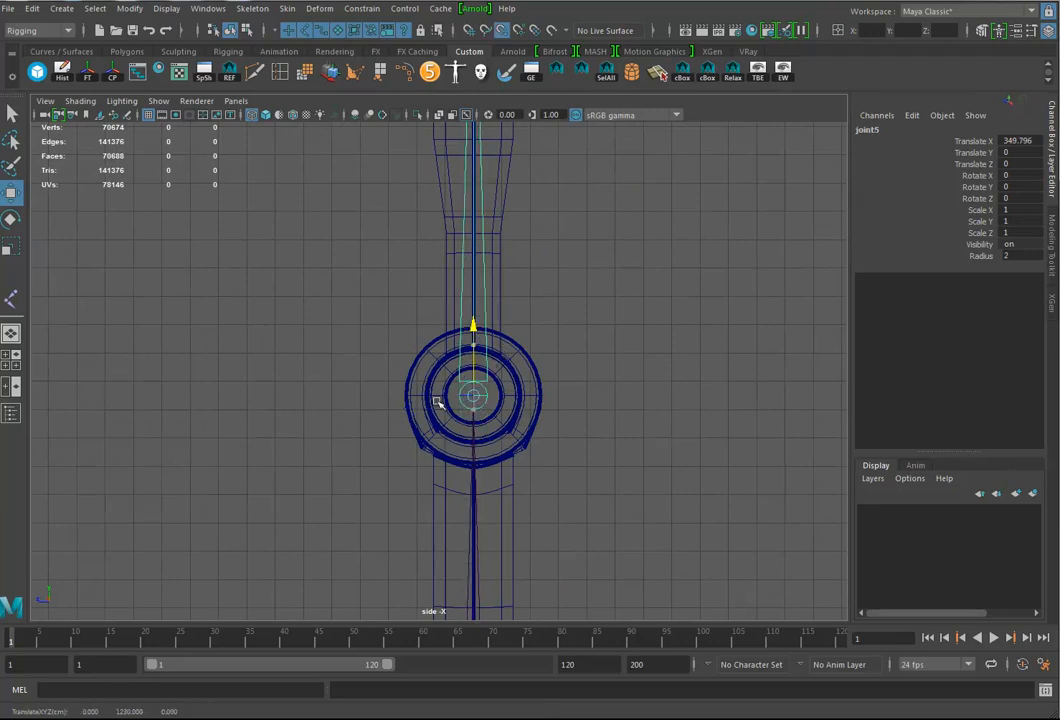
Snap joint6 vertically to the centre of the fifth hinge from the base.
alt+middle_drag(561, 355, 570, 426)
alt+right_drag(570, 426, 742, 446)
alt+middle_drag(605, 249, 606, 482)
alt+middle_drag(595, 236, 599, 485)
alt+middle_drag(523, 229, 521, 370)
drag(453, 310, 562, 357)
key(v)
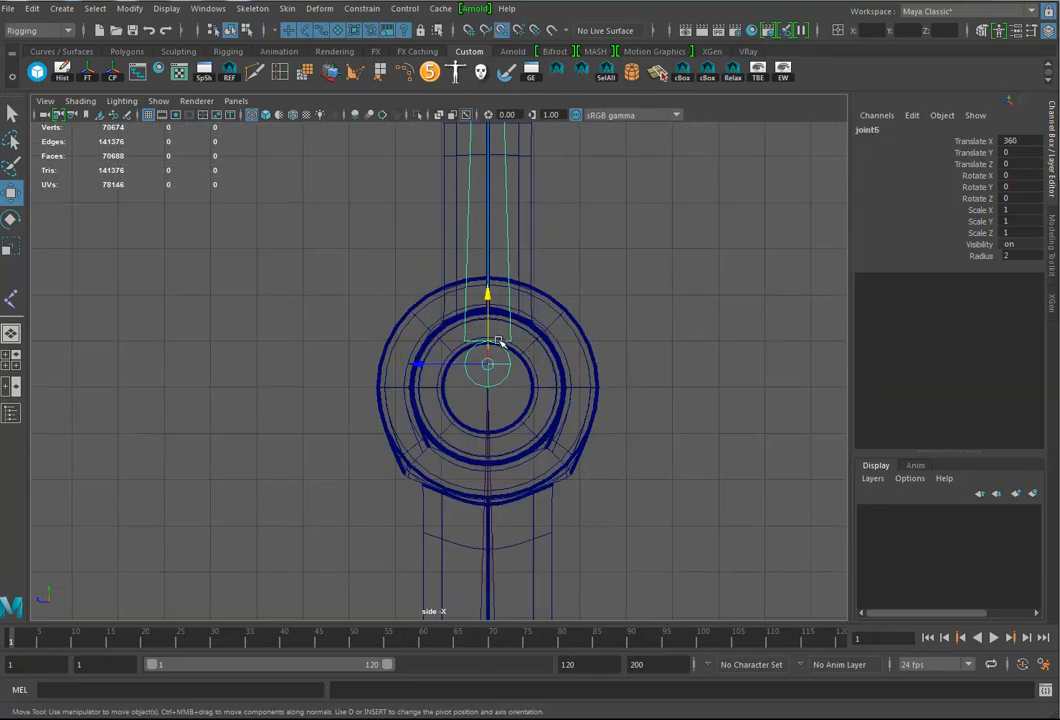
drag(487, 328, 486, 382)
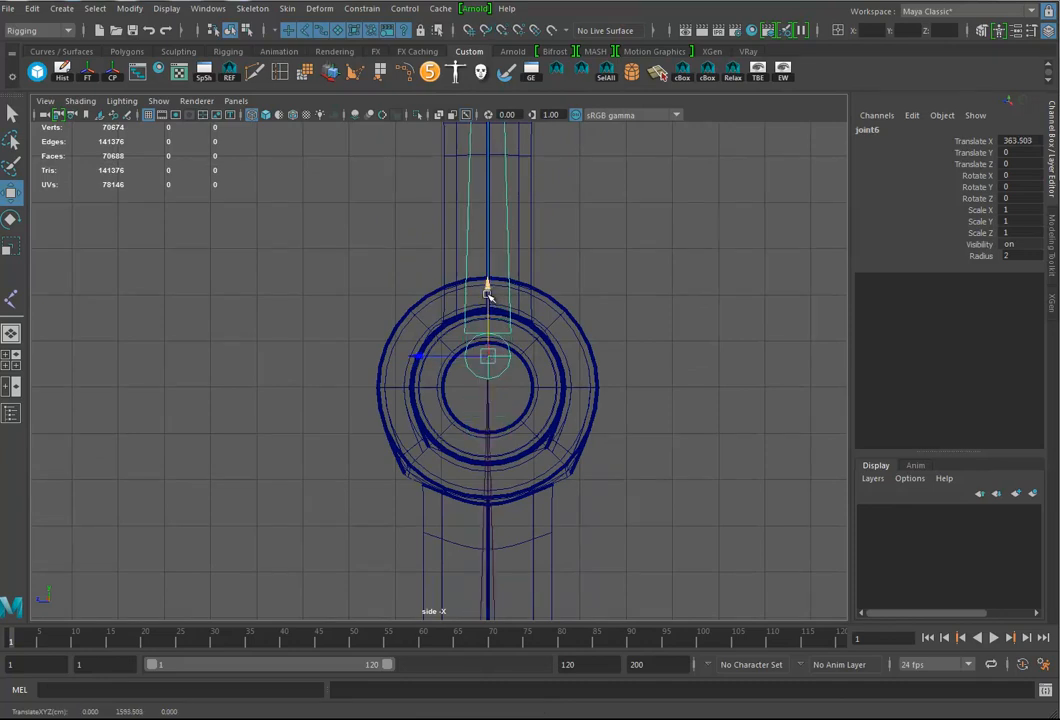
key(v)
middle_drag(431, 388, 421, 391)
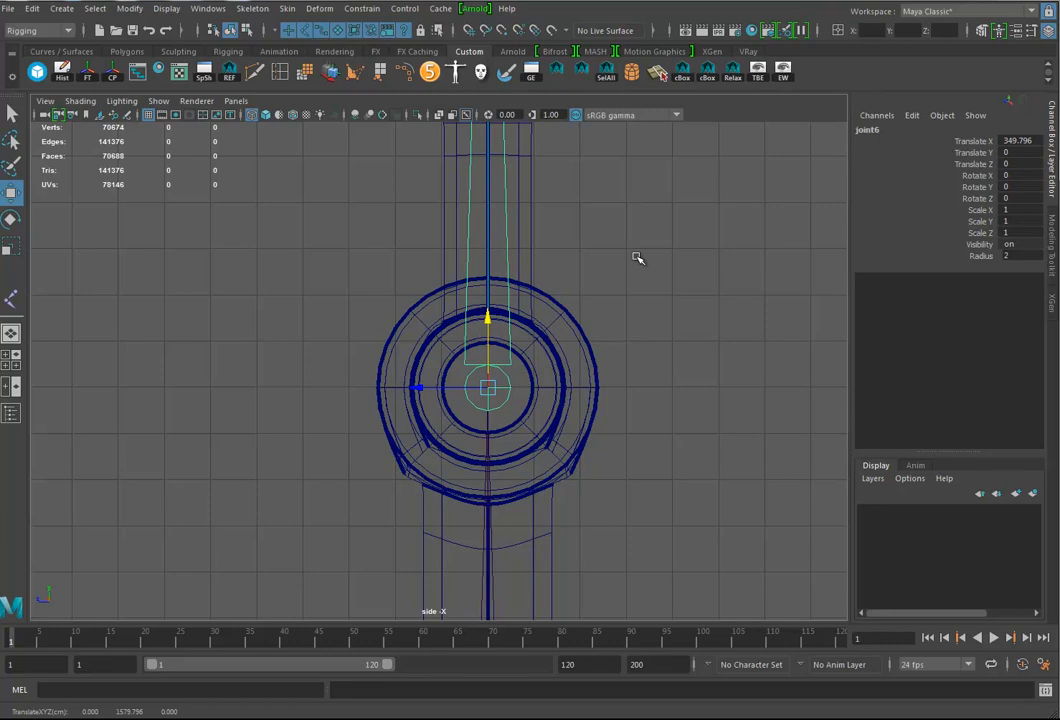
Snap joint7 vertically to the centre of the sixth hinge from the base.
alt+middle_drag(634, 250, 625, 432)
alt+middle_drag(597, 255, 598, 440)
alt+middle_drag(577, 160, 592, 436)
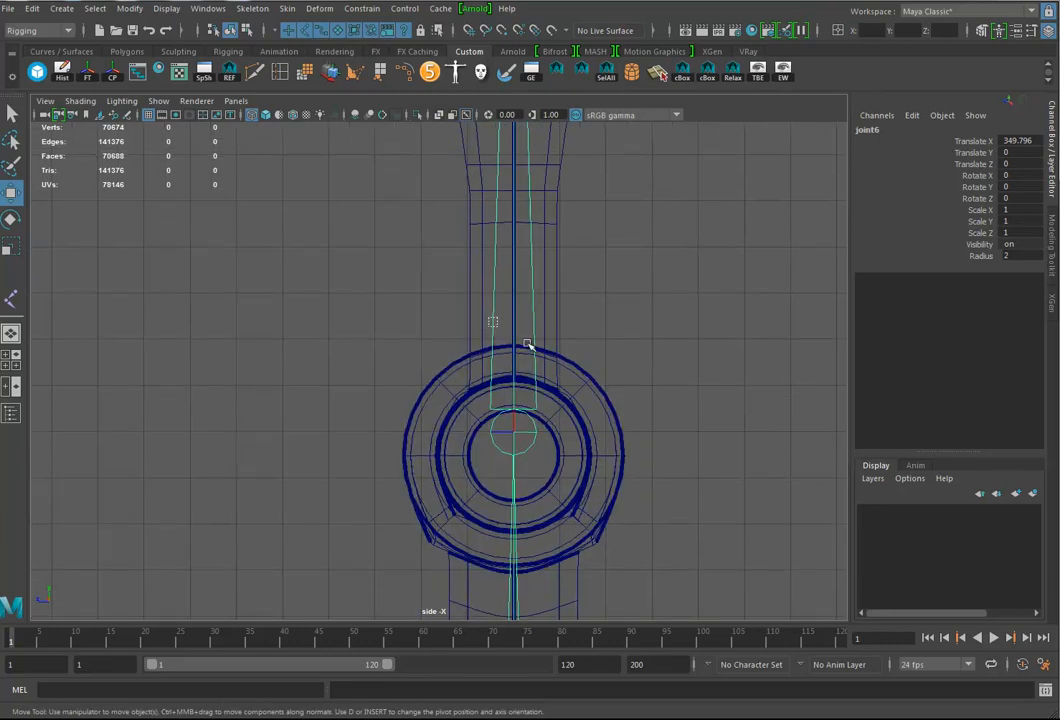
click(515, 382)
key(v)
drag(514, 366, 508, 454)
Snap joint8 vertically to the centre of the seventh hinge from the base.
alt+middle_drag(656, 256, 646, 480)
alt+middle_drag(630, 230, 628, 500)
alt+middle_drag(628, 220, 628, 582)
click(538, 393)
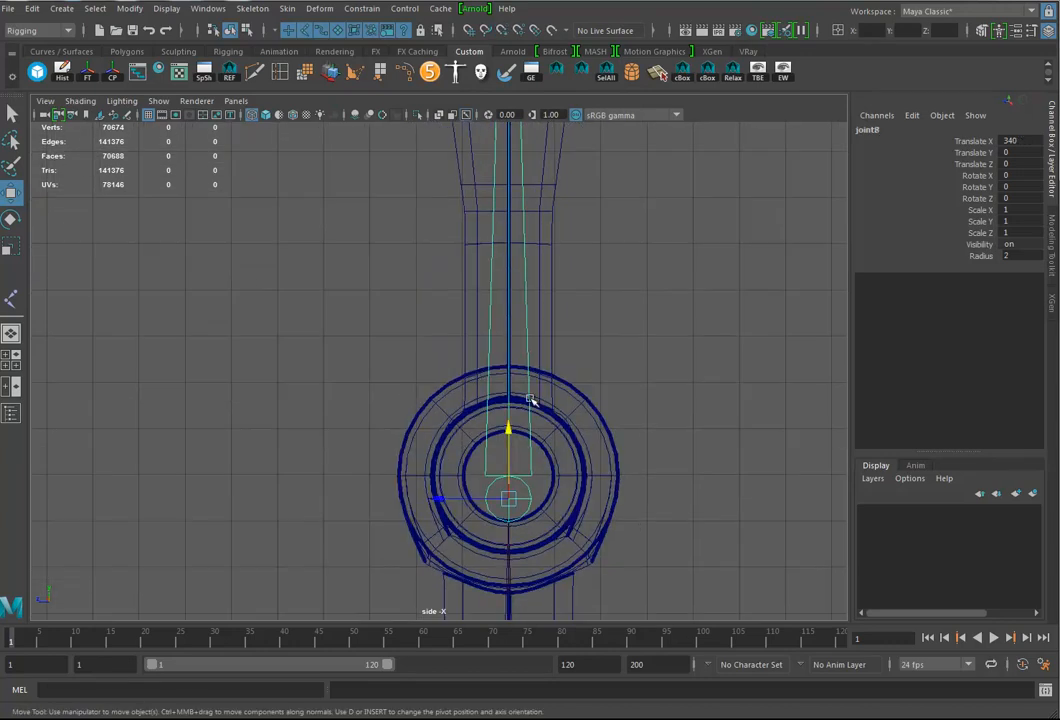
drag(508, 440, 464, 473)
Snap joint9 vertically to the centre of the topmost hinge.
alt+middle_drag(633, 197, 622, 540)
alt+middle_drag(580, 132, 629, 456)
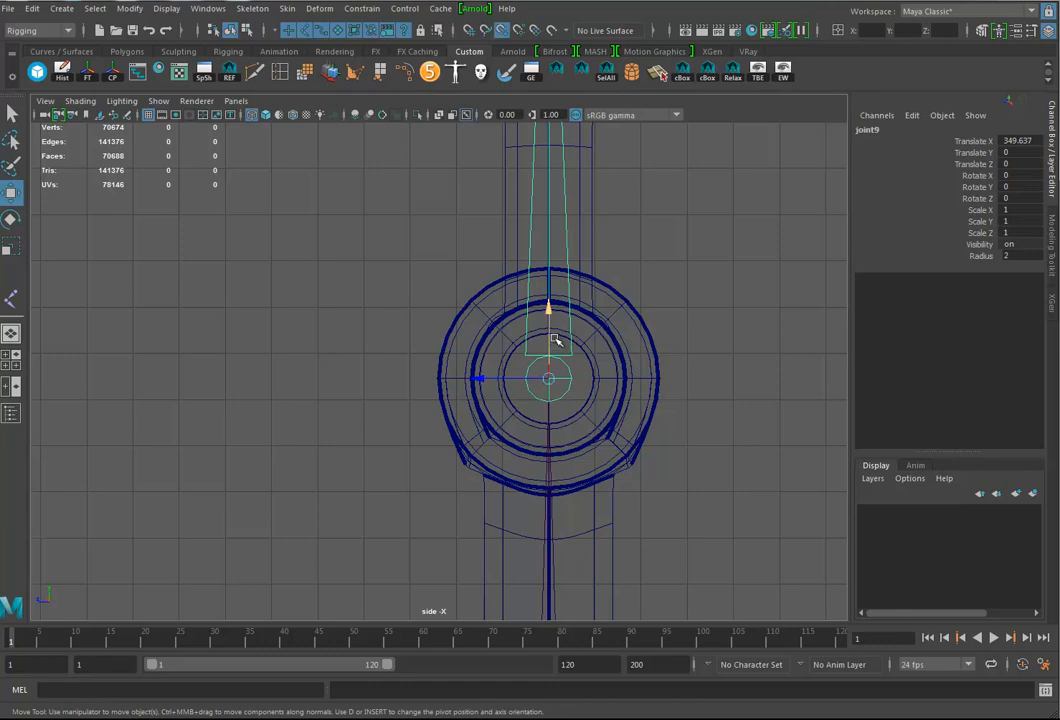
drag(553, 347, 500, 380)
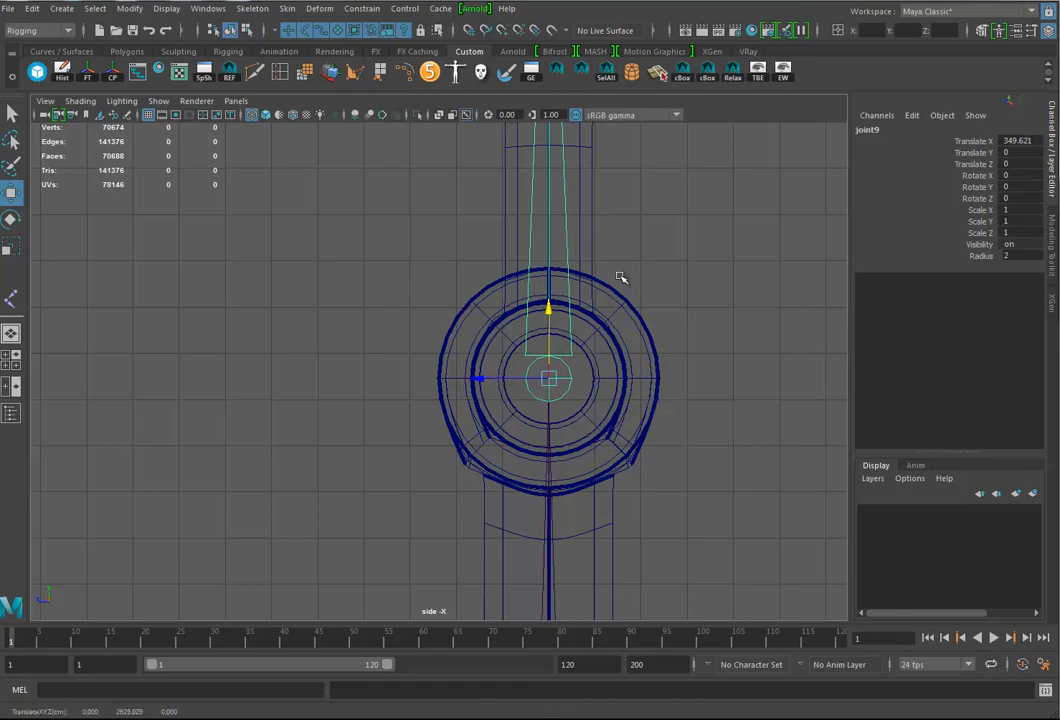
Examine the joints in the staff's head and the whole chain down to the base.
alt+middle_drag(625, 262, 631, 490)
alt+middle_drag(645, 291, 646, 500)
alt+middle_drag(628, 301, 631, 509)
mouse_move(680, 419)
alt+right_down()
mouse_move(449, 412)
mouse_move(334, 386)
alt+right_up()
mouse_move(525, 270)
alt+right_down()
mouse_move(369, 435)
mouse_move(290, 440)
alt+right_up()
alt+middle_drag(490, 358, 470, 288)
alt+right_drag(597, 460, 199, 468)
alt+middle_drag(570, 553, 551, 312)
alt+right_drag(600, 420, 130, 440)
alt+right_drag(530, 422, 290, 435)
alt+middle_drag(596, 454, 580, 433)
alt+right_drag(580, 433, 485, 419)
alt+middle_drag(485, 419, 528, 488)
alt+right_drag(508, 413, 345, 365)
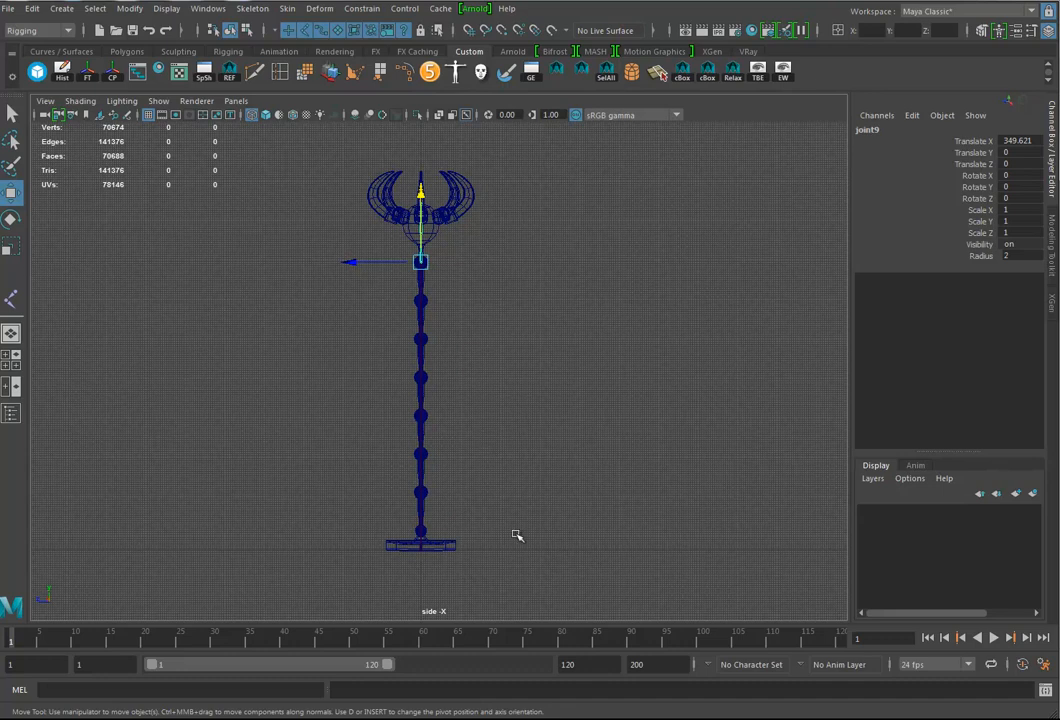
Apply the grid options with a length and width of 200 units and grid lines every 20 units.
click(167, 9)
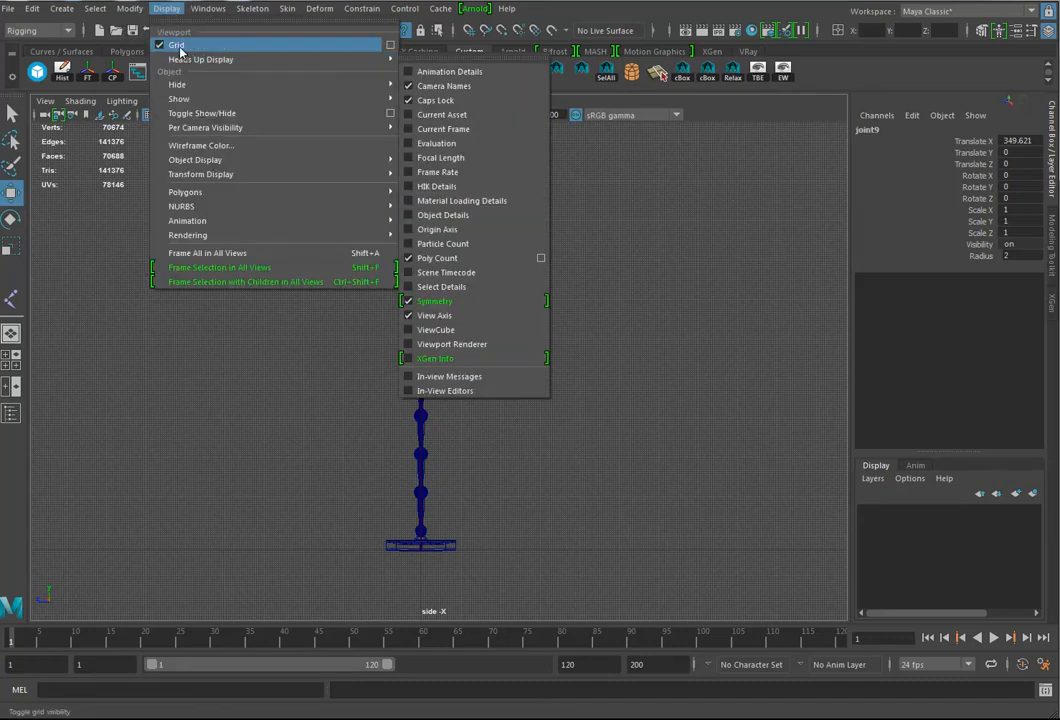
click(391, 45)
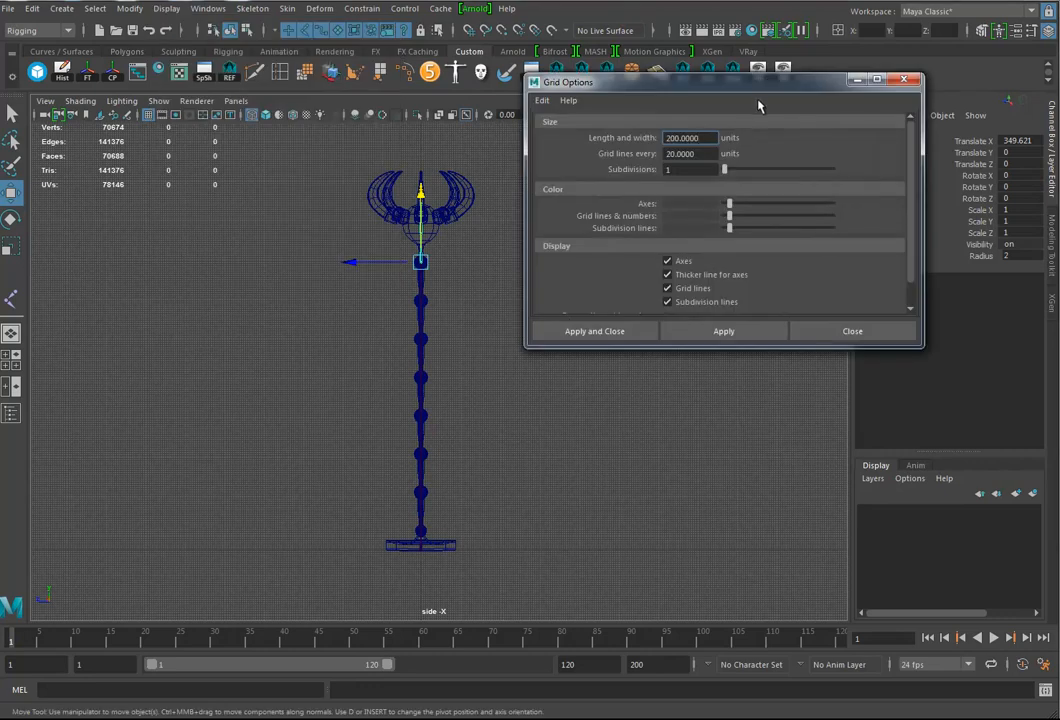
click(686, 333)
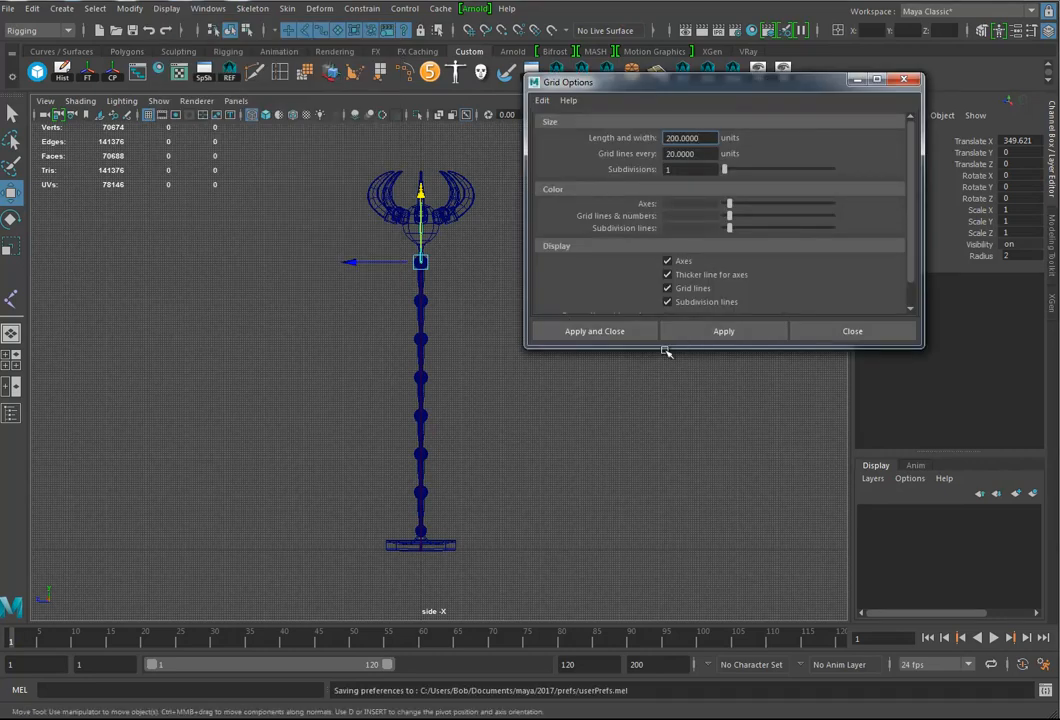
click(824, 336)
Draw a separate two-joint chain from just beside the head's central axis up to the tip of an outer side horn.
alt+middle_drag(561, 265, 615, 300)
scroll(504, 359, up, 1)
scroll(573, 372, up, 3)
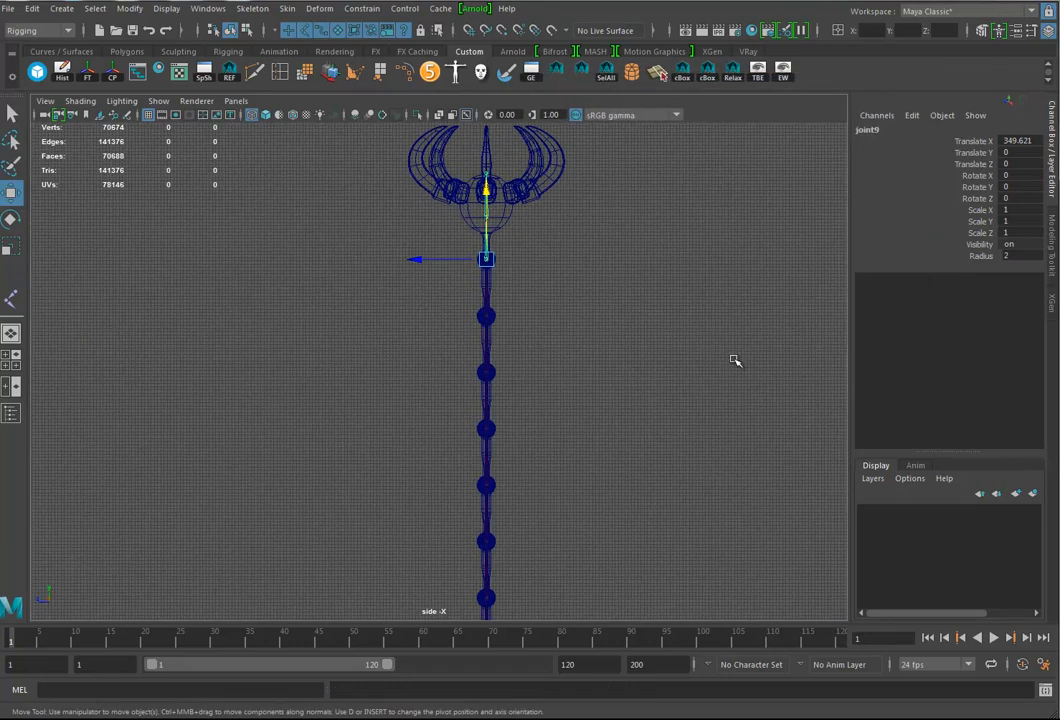
alt+right_drag(433, 396, 755, 312)
alt+middle_drag(597, 254, 555, 504)
scroll(457, 440, up, 3)
alt+middle_drag(455, 438, 558, 440)
scroll(563, 437, up, 3)
click(11, 298)
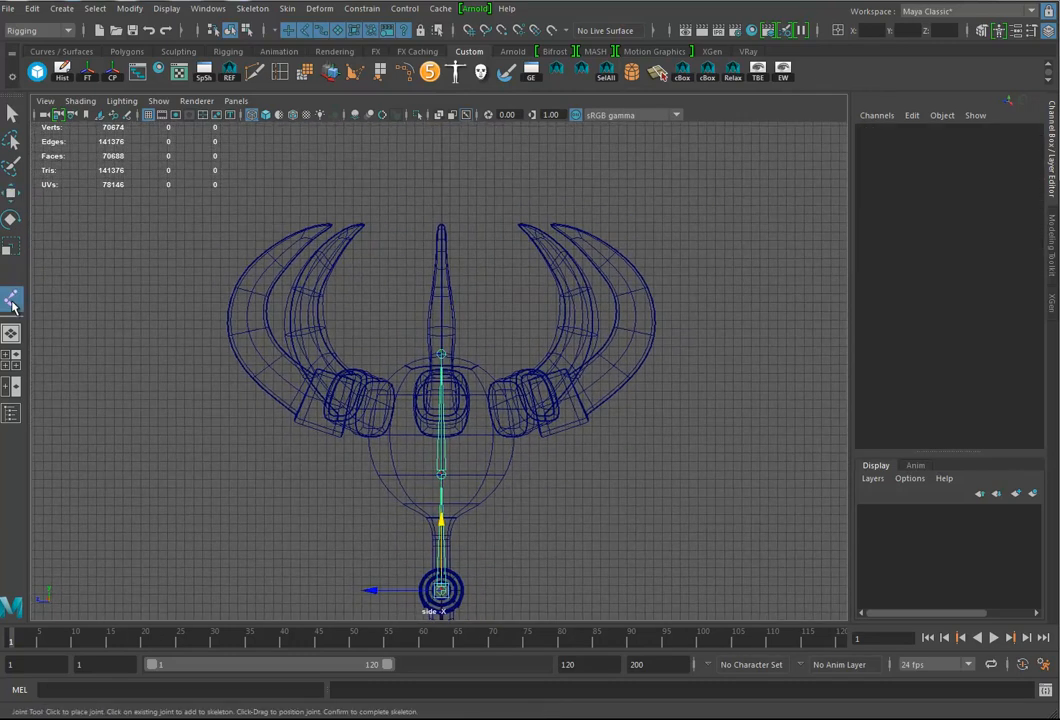
scroll(481, 440, up, 2)
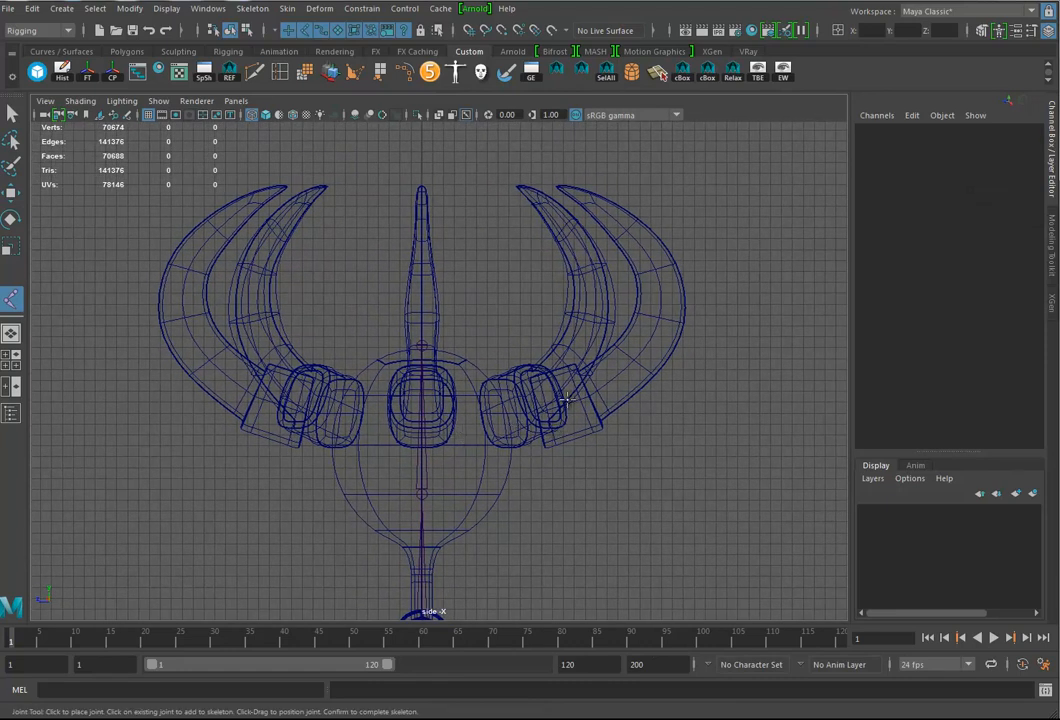
click(448, 438)
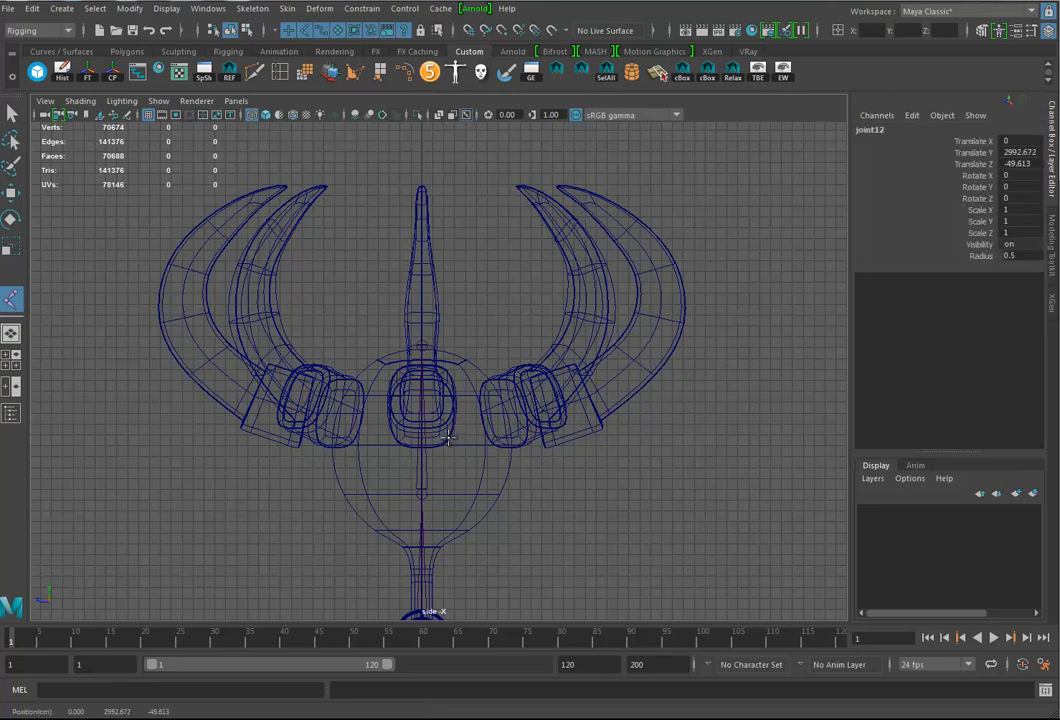
click(566, 190)
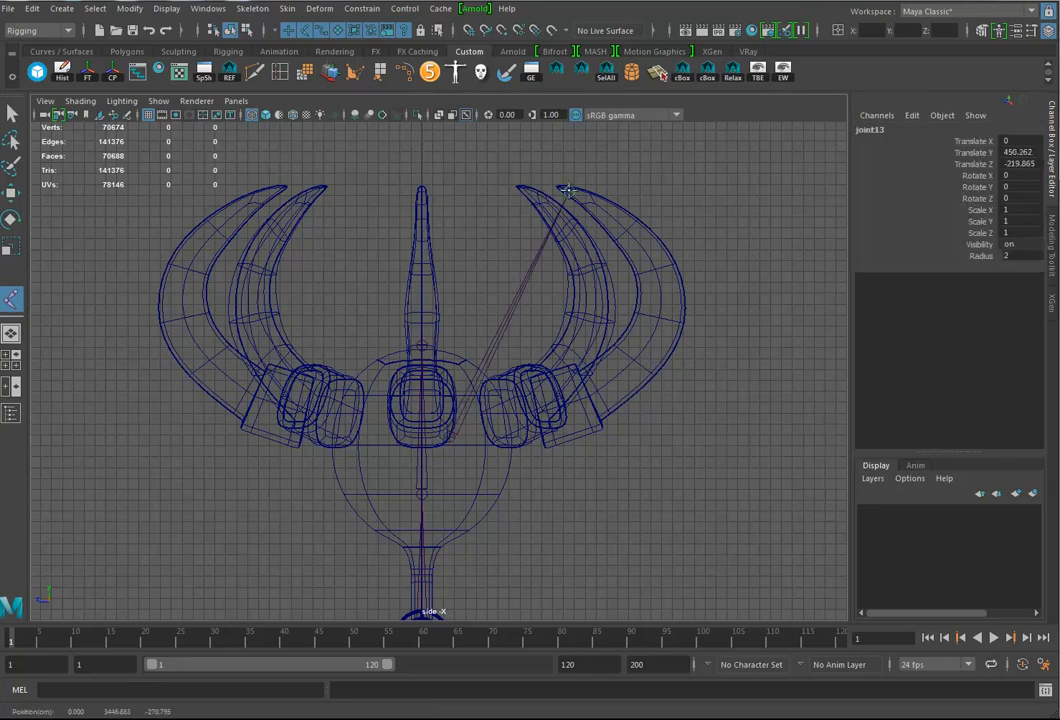
key(w)
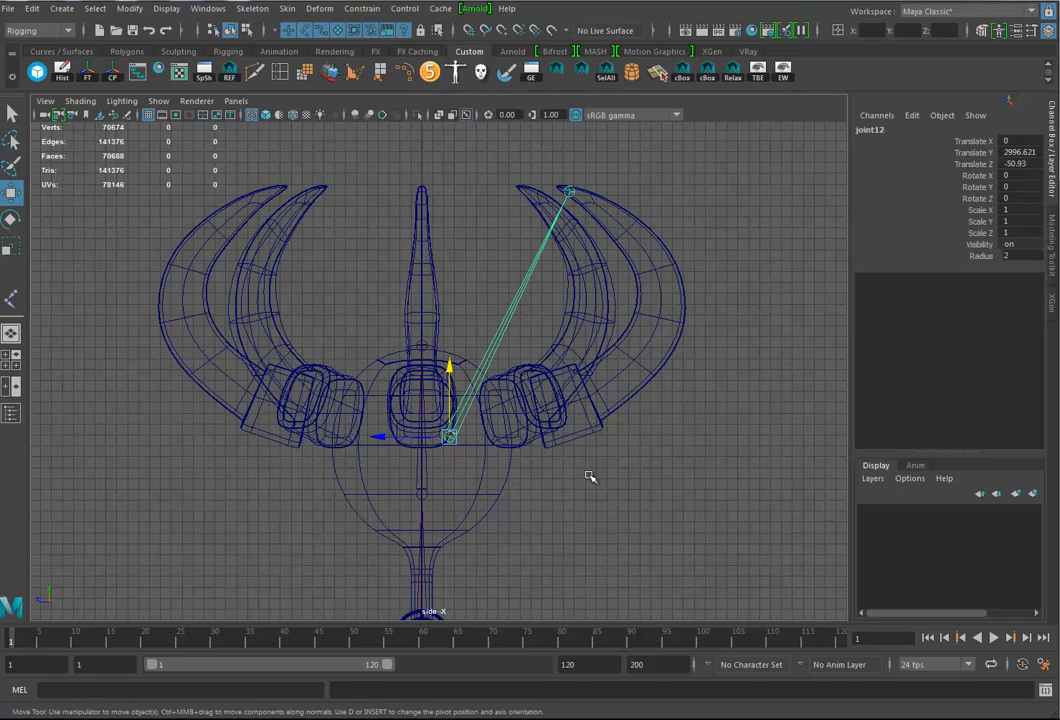
Show the top view beside the perspective view, with the staff's head framed from above.
alt+middle_drag(587, 485, 615, 463)
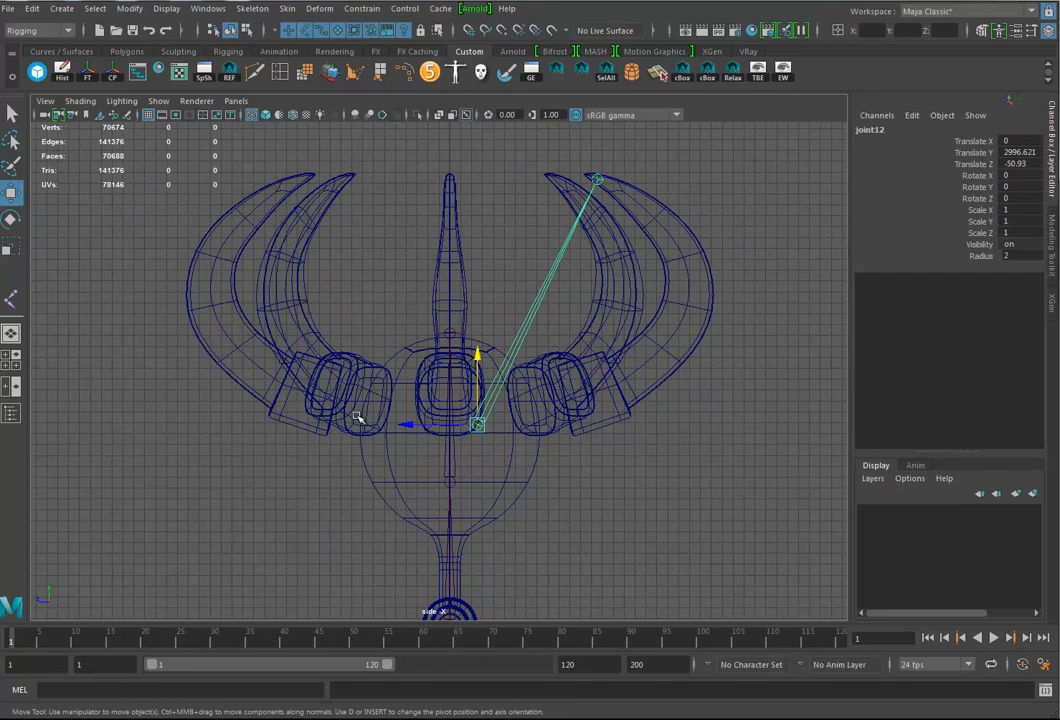
key(space)
click(537, 402)
key(space)
alt+drag(674, 280, 648, 404)
key(space)
drag(294, 430, 240, 439)
key(a)
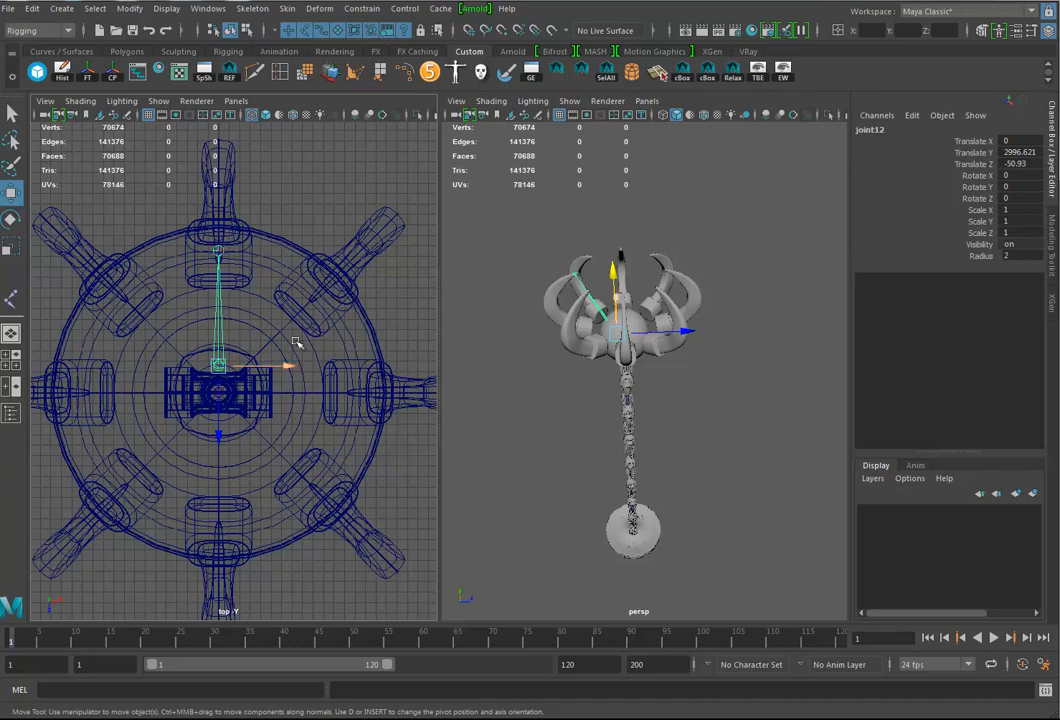
Group the new horn joint chain and bring the group into view in the Hypergraph Hierarchy.
click(32, 8)
click(55, 285)
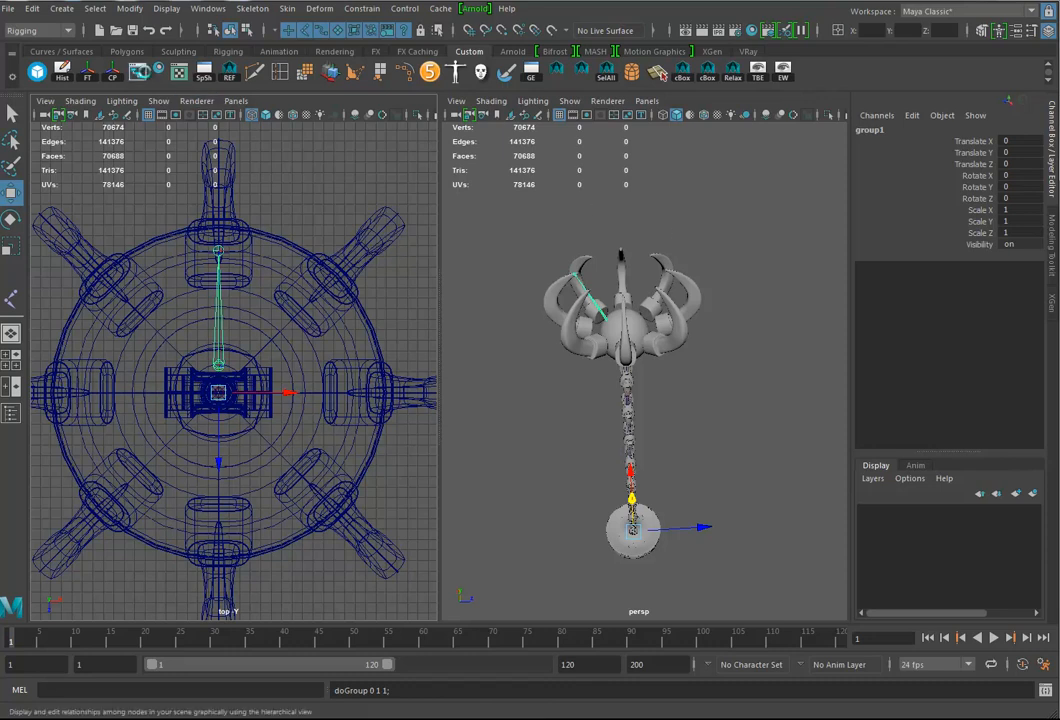
click(141, 72)
drag(465, 157, 645, 92)
scroll(626, 250, down, 3)
scroll(626, 250, up, 5)
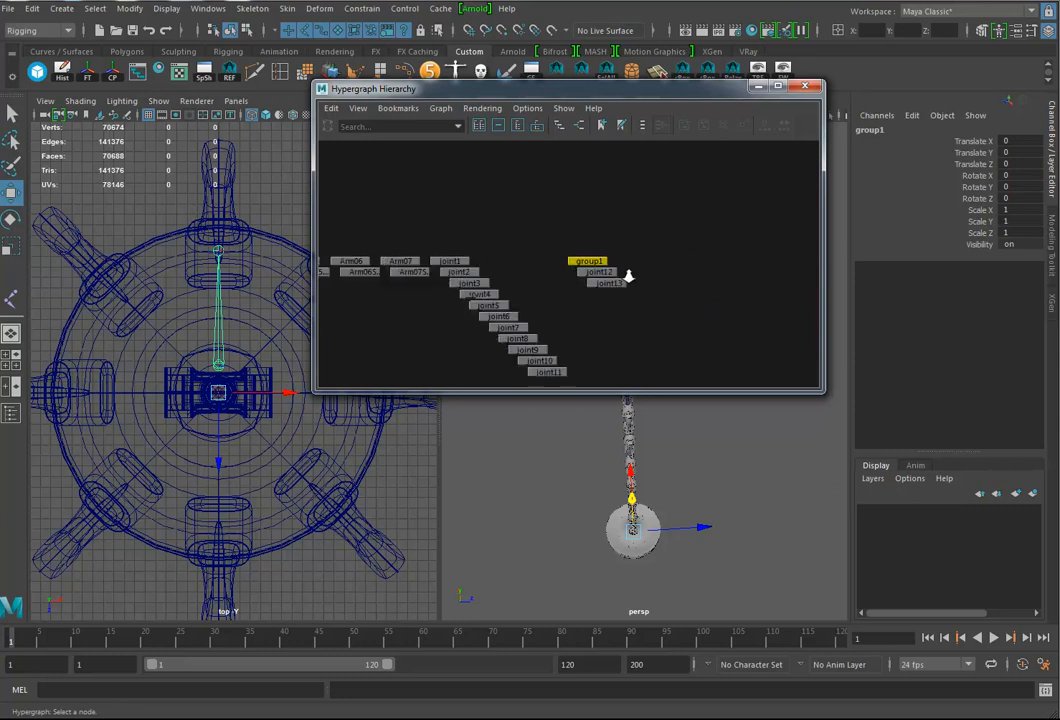
alt+middle_drag(682, 308, 660, 266)
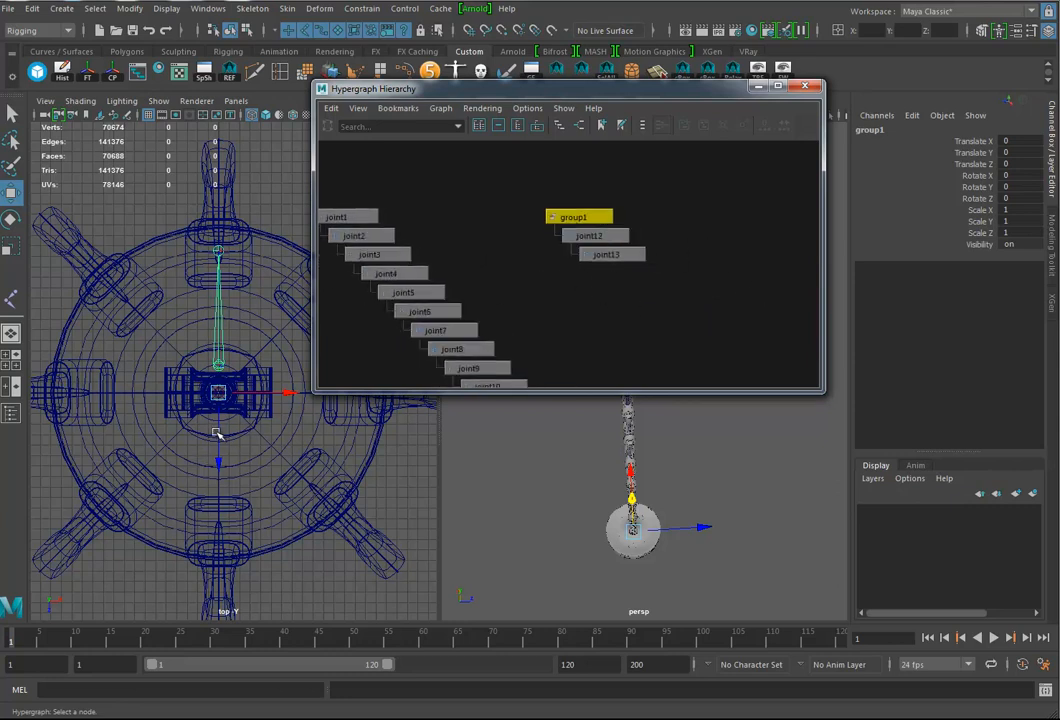
Duplicate the horn joint group and rotate the copy 45 degrees about Y.
key(e)
key(ctrl+d)
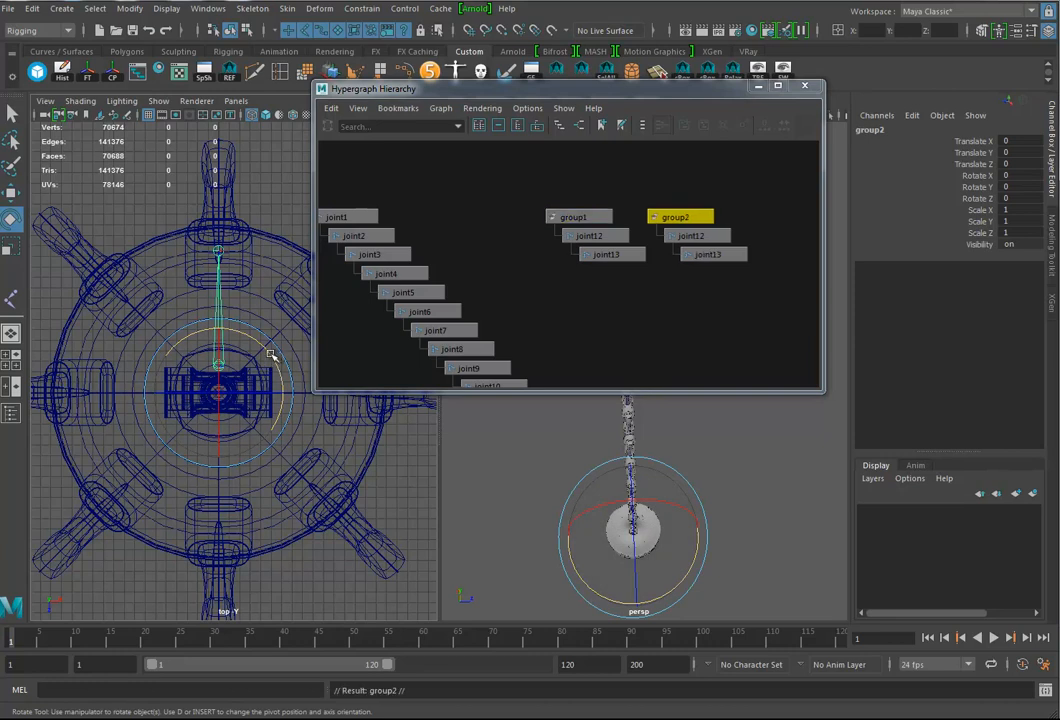
drag(267, 357, 226, 346)
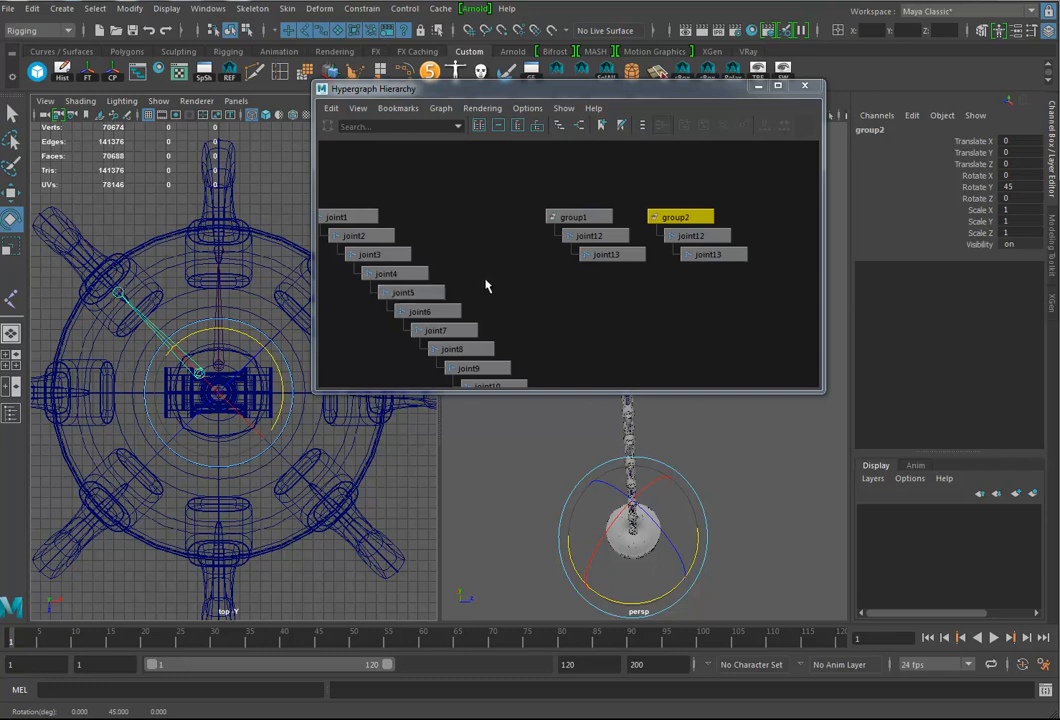
Toggle the display of hidden nodes in the Hypergraph Hierarchy.
click(527, 108)
mouse_move(558, 124)
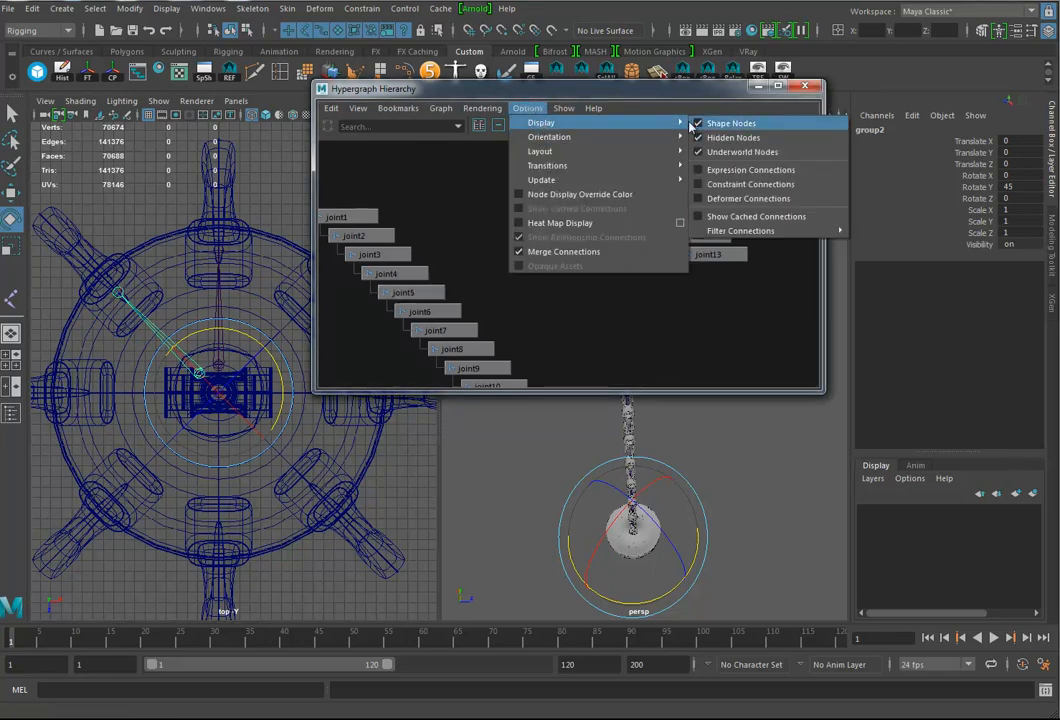
click(735, 138)
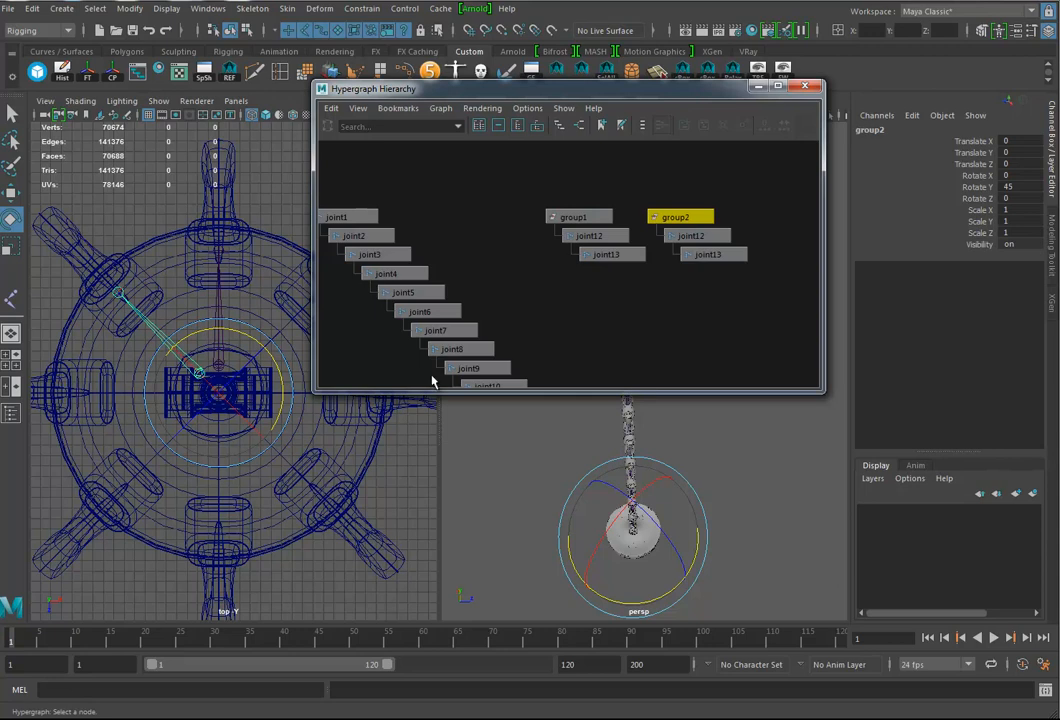
Duplicate the rotated joint group with its transform six times to complete the ring of eight horn groups.
key(shift+d)
key(shift+d)
key(shift+d)
key(shift+d)
key(shift+d)
key(shift+d)
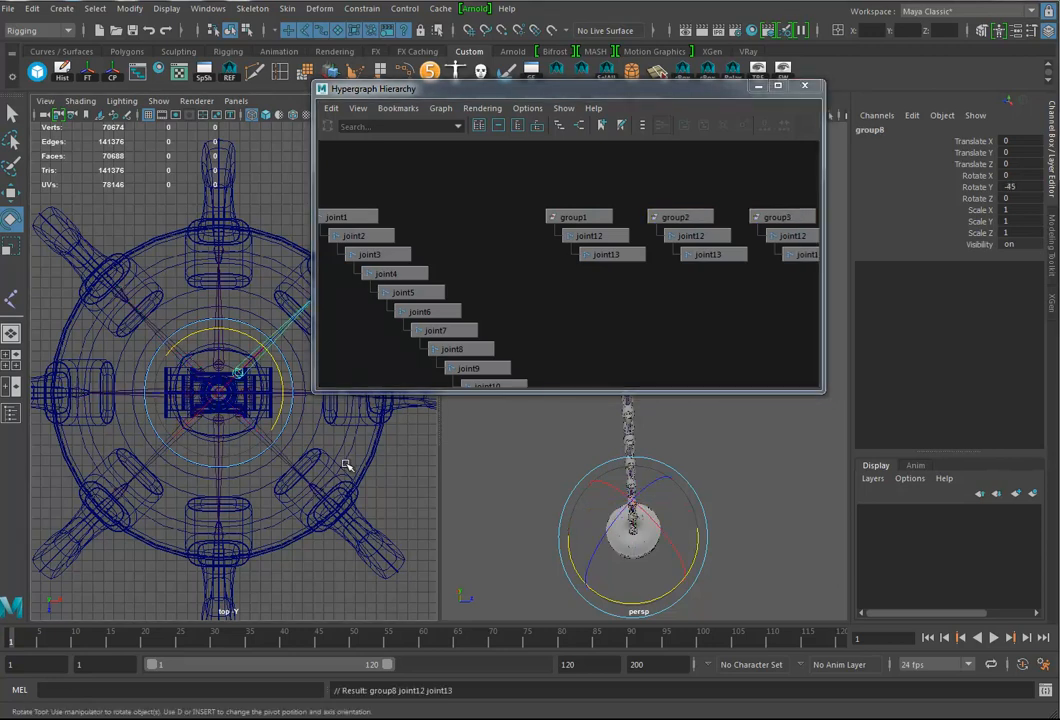
Parent the first joint of each of the eight horn groups to joint10 in the staff's head.
alt+right_drag(662, 309, 588, 294)
alt+middle_drag(700, 293, 588, 306)
alt+right_drag(588, 313, 545, 302)
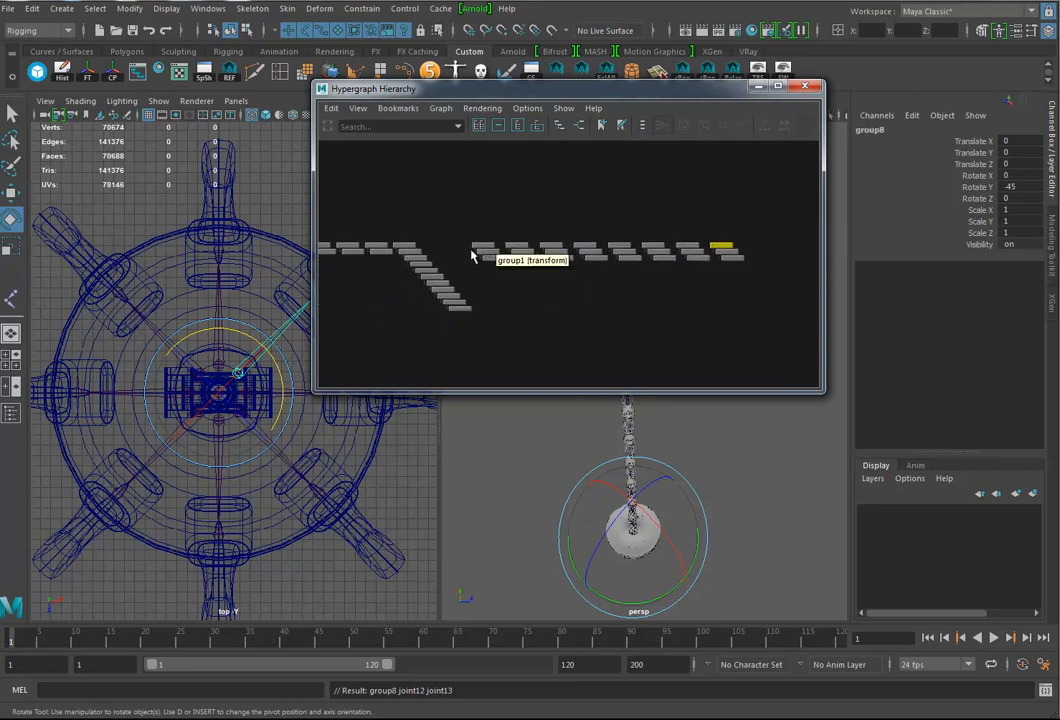
drag(678, 250, 743, 252)
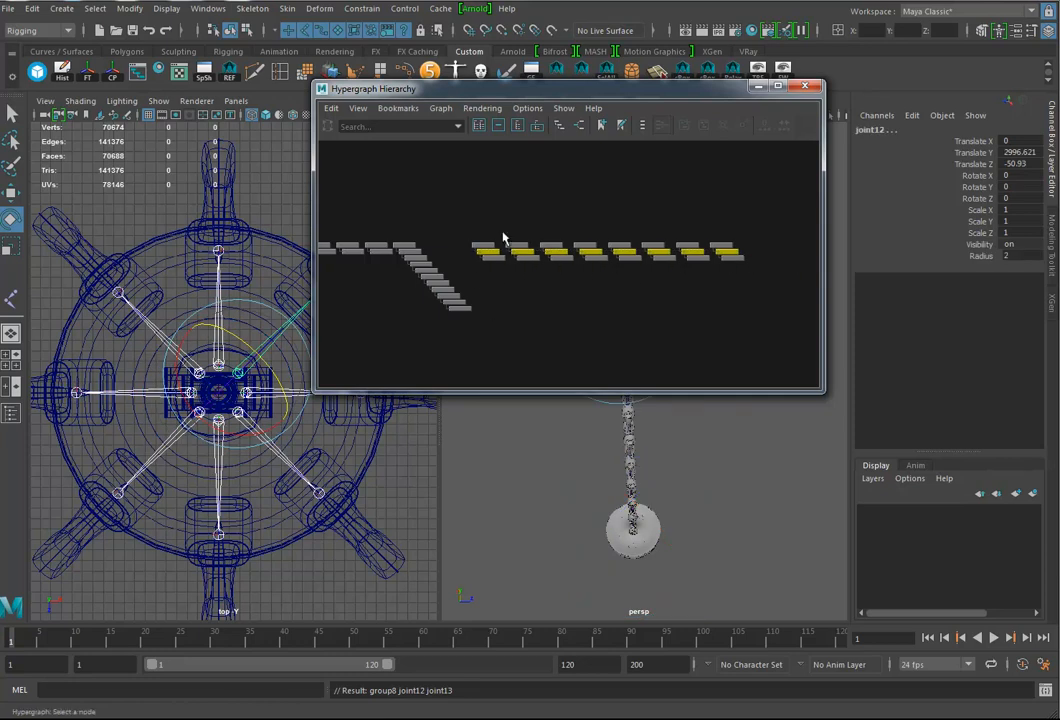
alt+right_drag(472, 335, 371, 396)
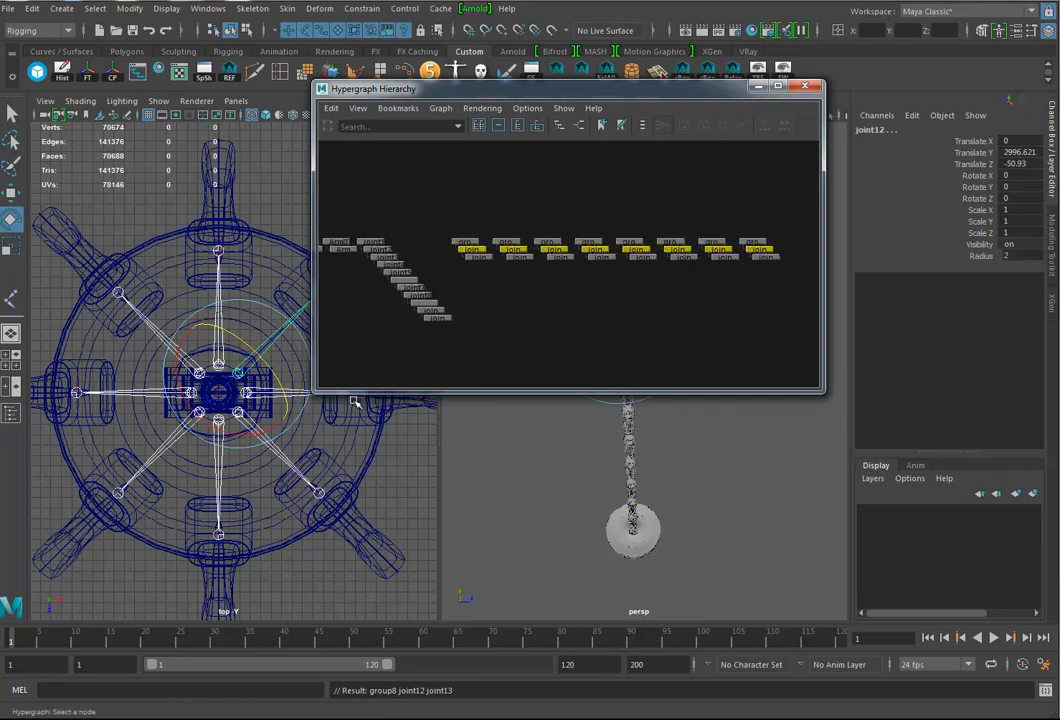
alt+middle_drag(679, 445, 674, 499)
alt+drag(674, 499, 764, 476)
alt+middle_drag(764, 476, 561, 473)
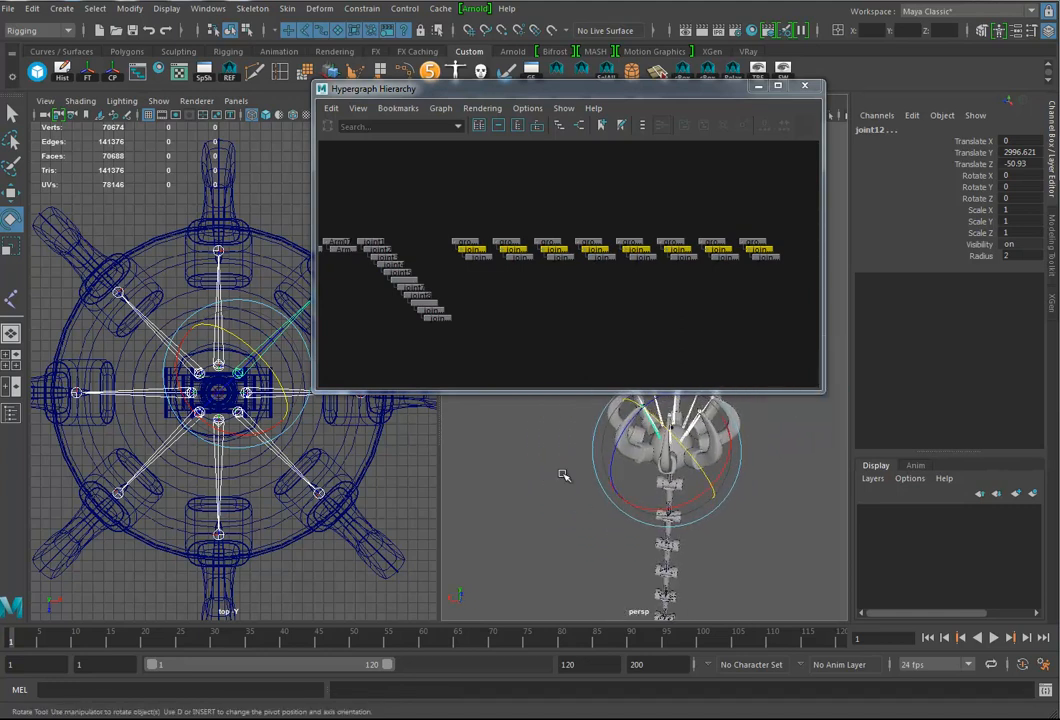
click(429, 310)
alt+middle_drag(690, 495, 654, 547)
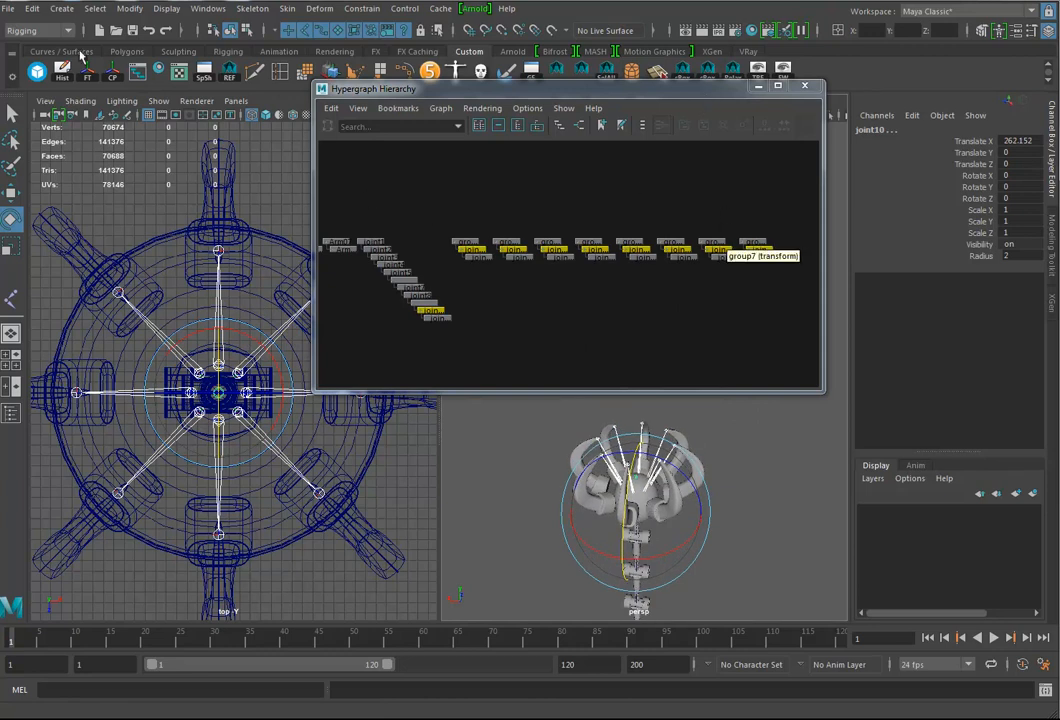
click(32, 8)
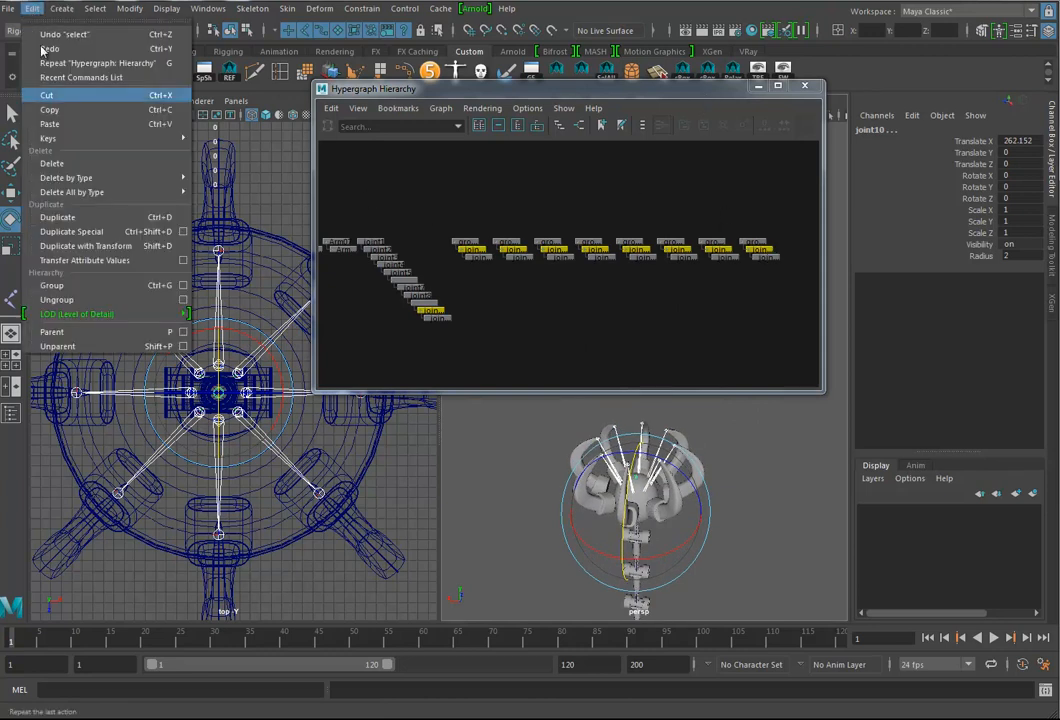
click(60, 347)
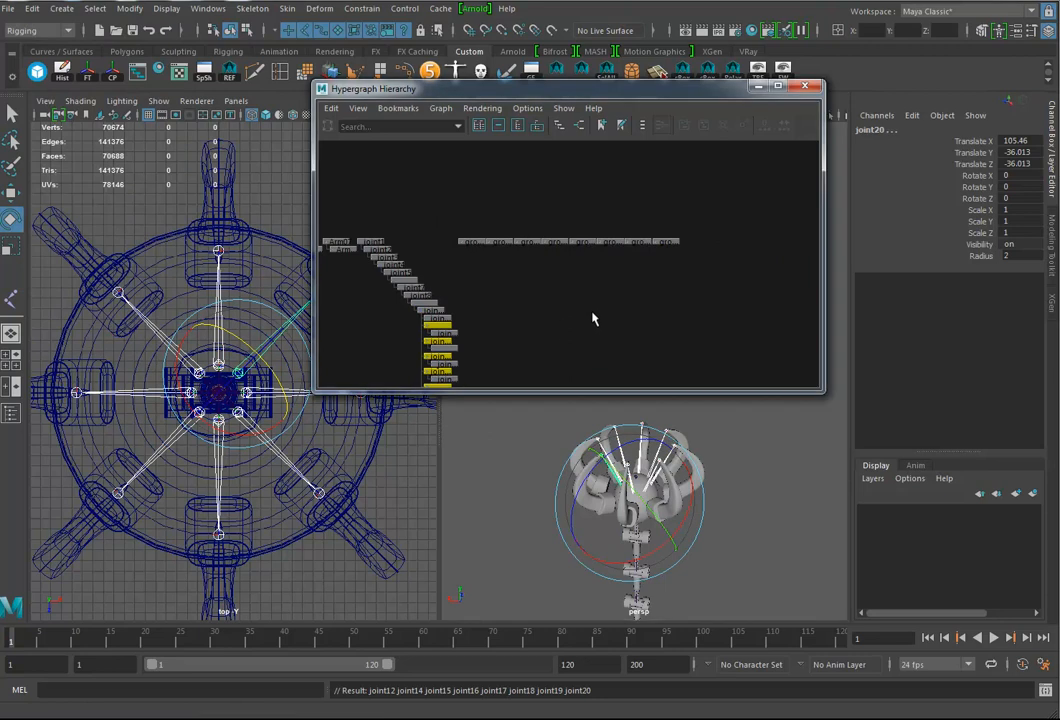
Delete the eight emptied groups and close the Hypergraph Hierarchy.
drag(464, 214, 661, 284)
key(Delete)
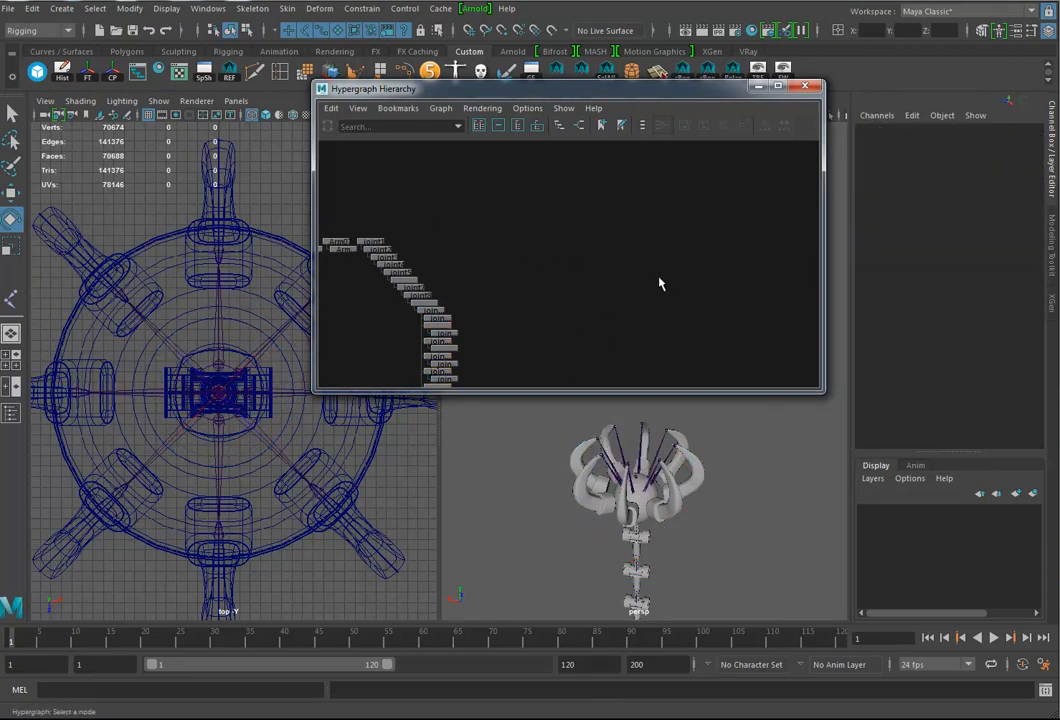
click(807, 88)
Select the whole skeleton from its root joint and turn on X-Ray Joints in the perspective view.
scroll(670, 470, up, 5)
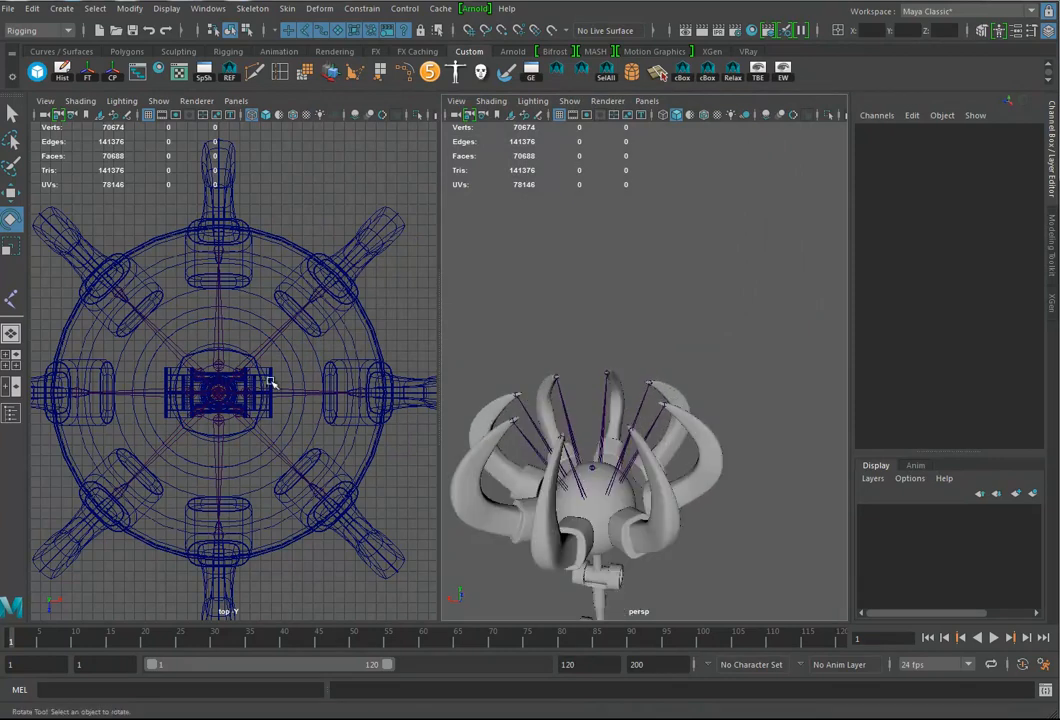
click(143, 462)
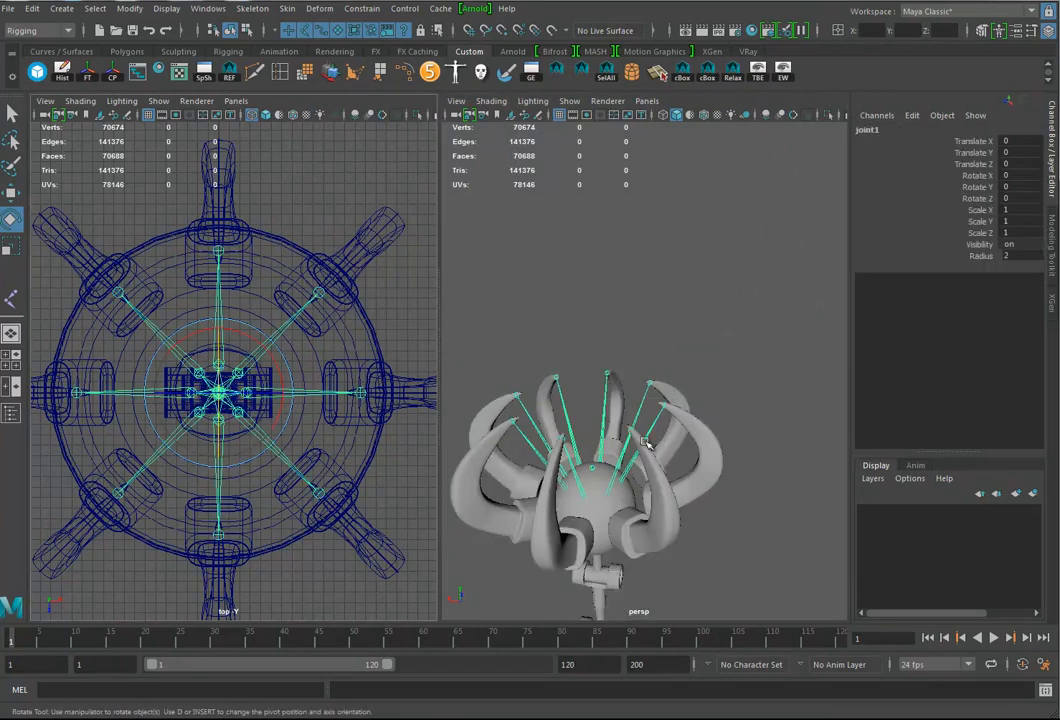
alt+drag(636, 508, 573, 321)
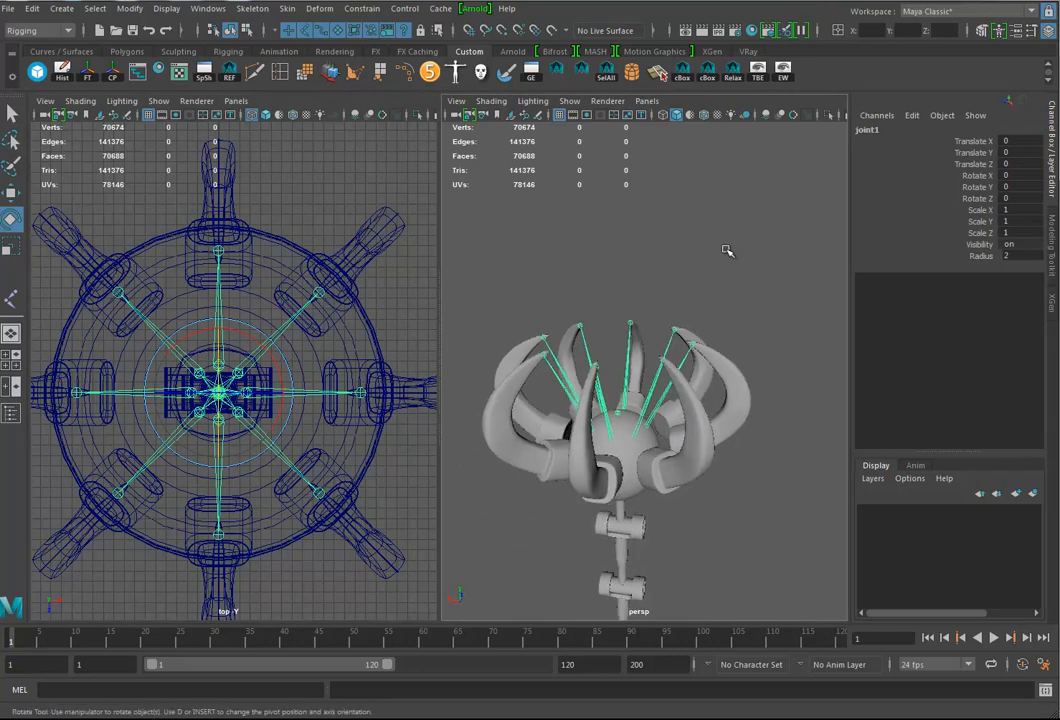
click(489, 102)
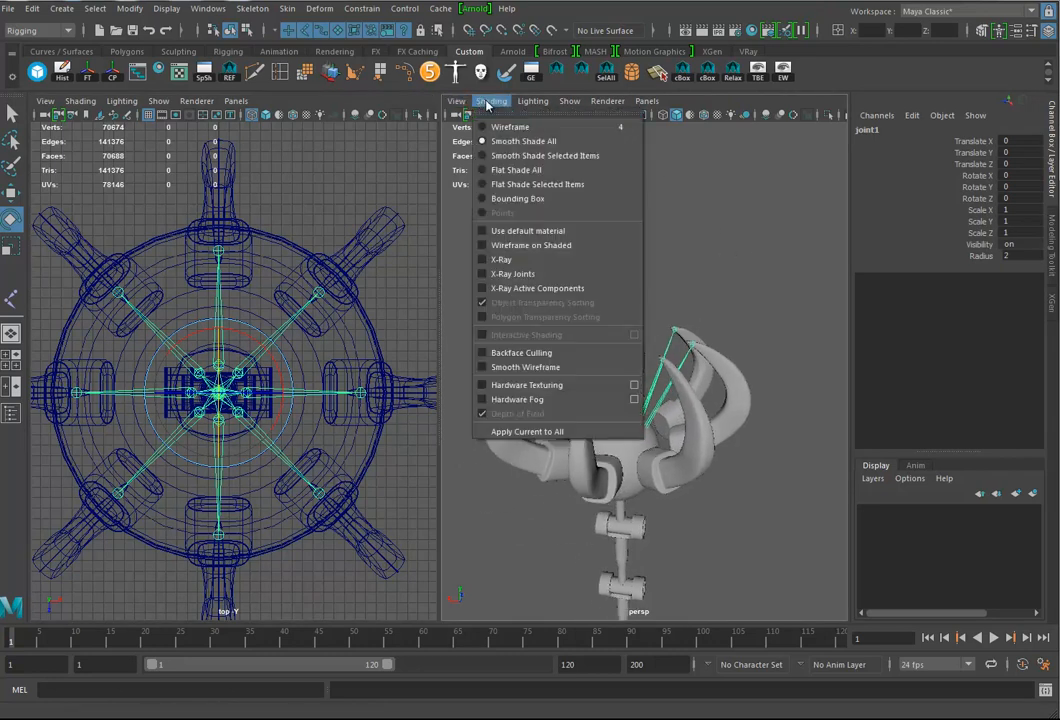
click(502, 273)
alt+drag(645, 408, 622, 393)
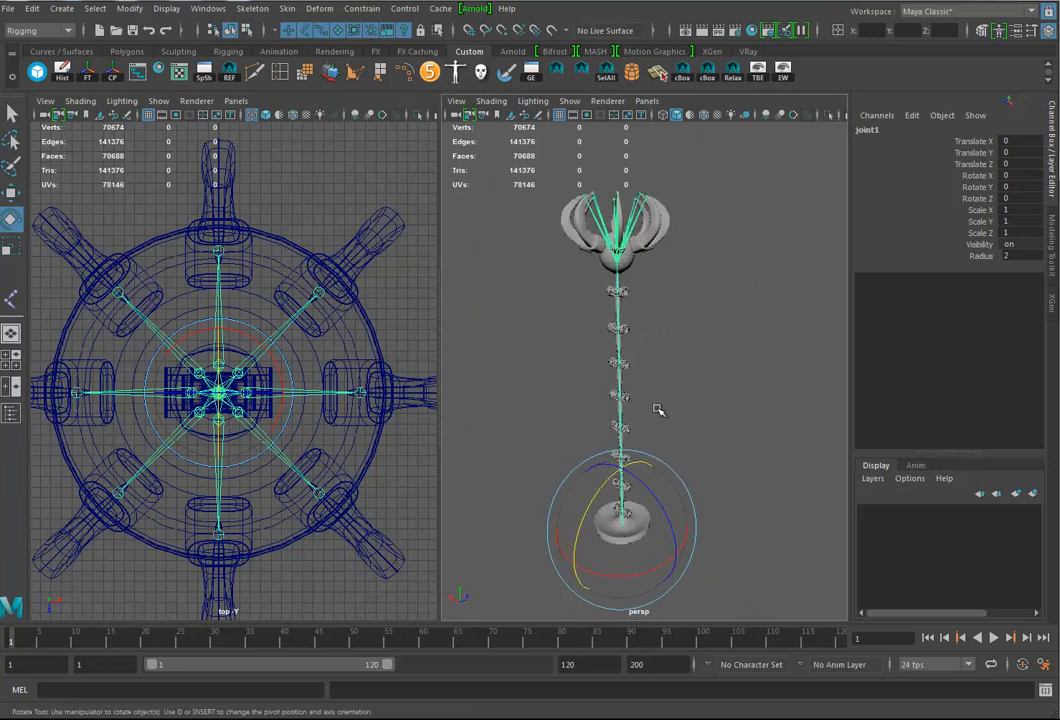
Replace the top view with the side view framed on the staff's base and rename joint1 as Root_JNT.
key(space)
drag(303, 466, 305, 499)
alt+right_drag(304, 499, 97, 477)
alt+middle_drag(262, 467, 260, 348)
key(space)
drag(268, 351, 366, 356)
alt+middle_drag(305, 497, 322, 249)
alt+middle_drag(354, 466, 359, 300)
alt+middle_drag(369, 488, 375, 300)
alt+right_drag(376, 440, 285, 463)
alt+middle_drag(284, 463, 280, 416)
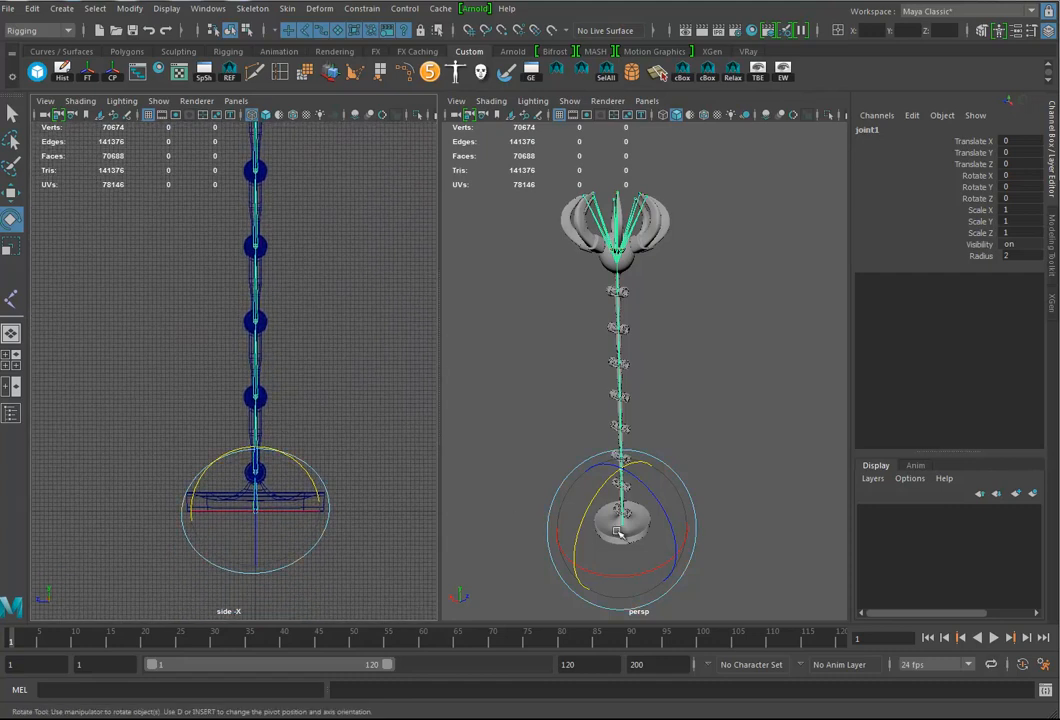
click(870, 130)
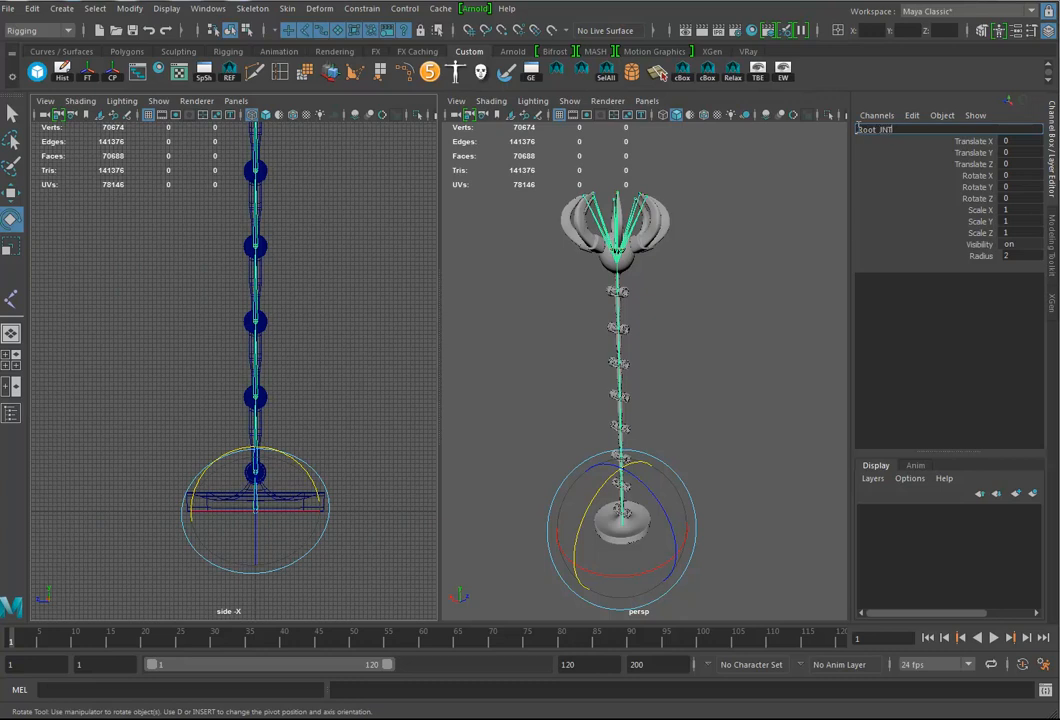
key(Return)
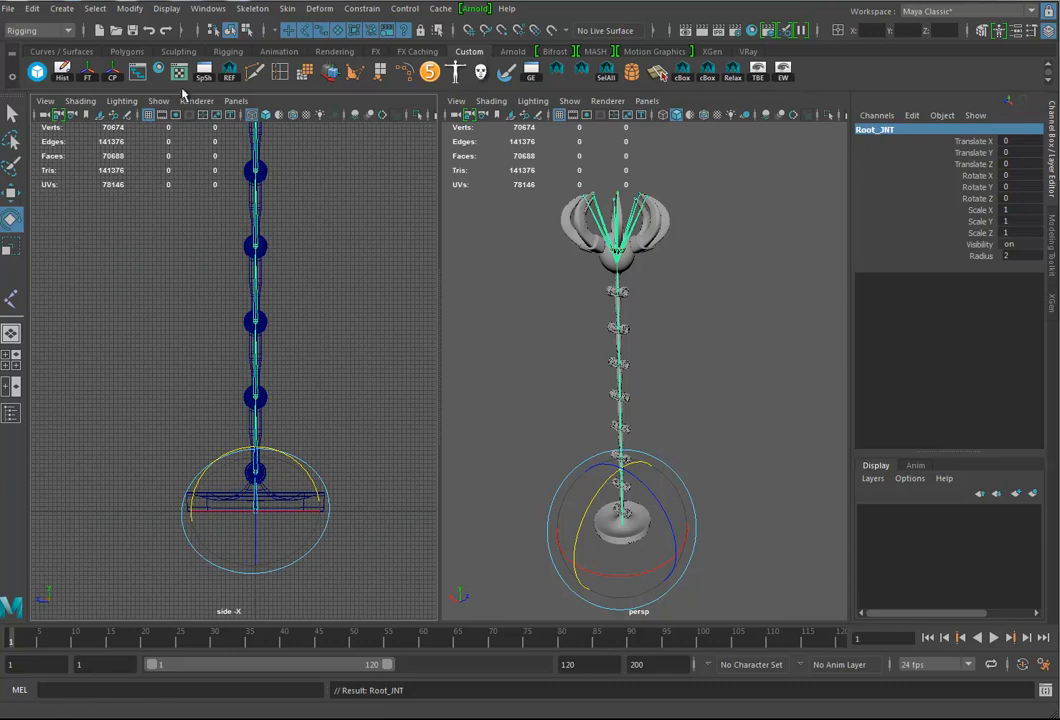
Select joint2 through joint11 in the Hypergraph Hierarchy and batch-rename them with the base name Arm.
click(137, 76)
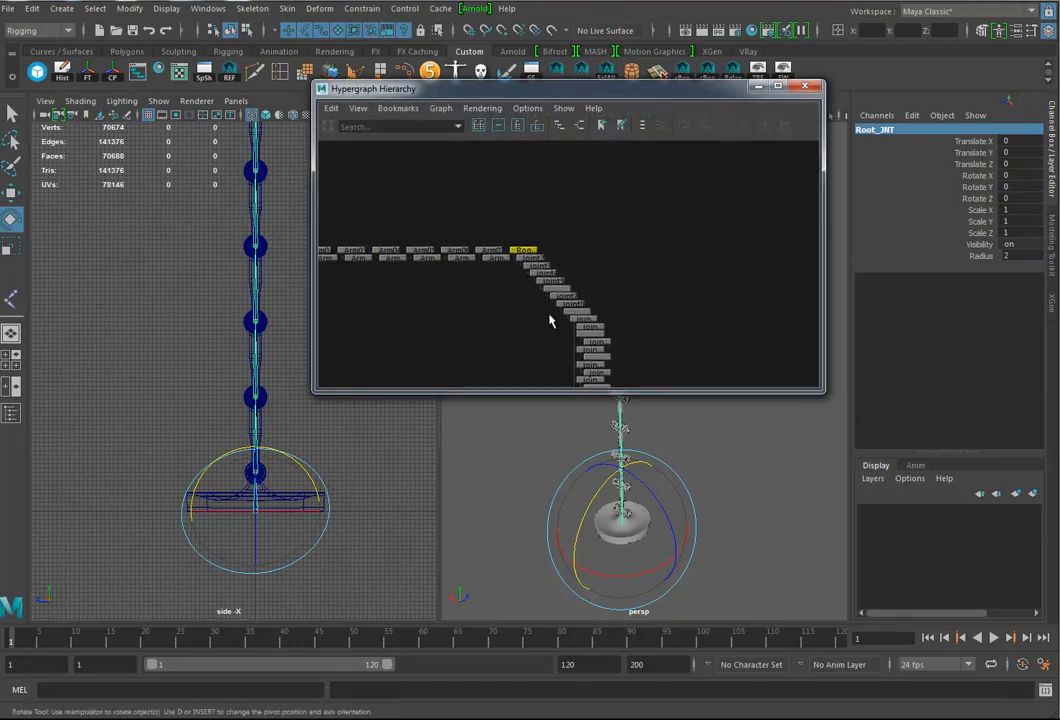
alt+middle_drag(653, 315, 666, 257)
alt+right_drag(588, 288, 639, 300)
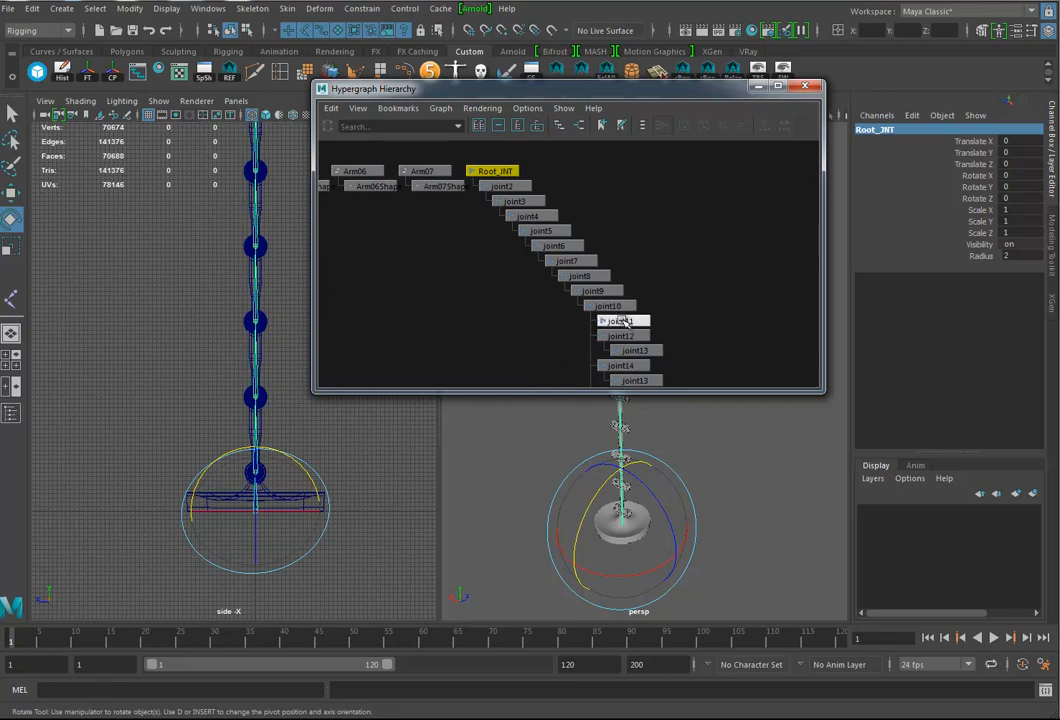
click(621, 321)
alt+middle_drag(262, 318, 244, 419)
drag(661, 325, 490, 182)
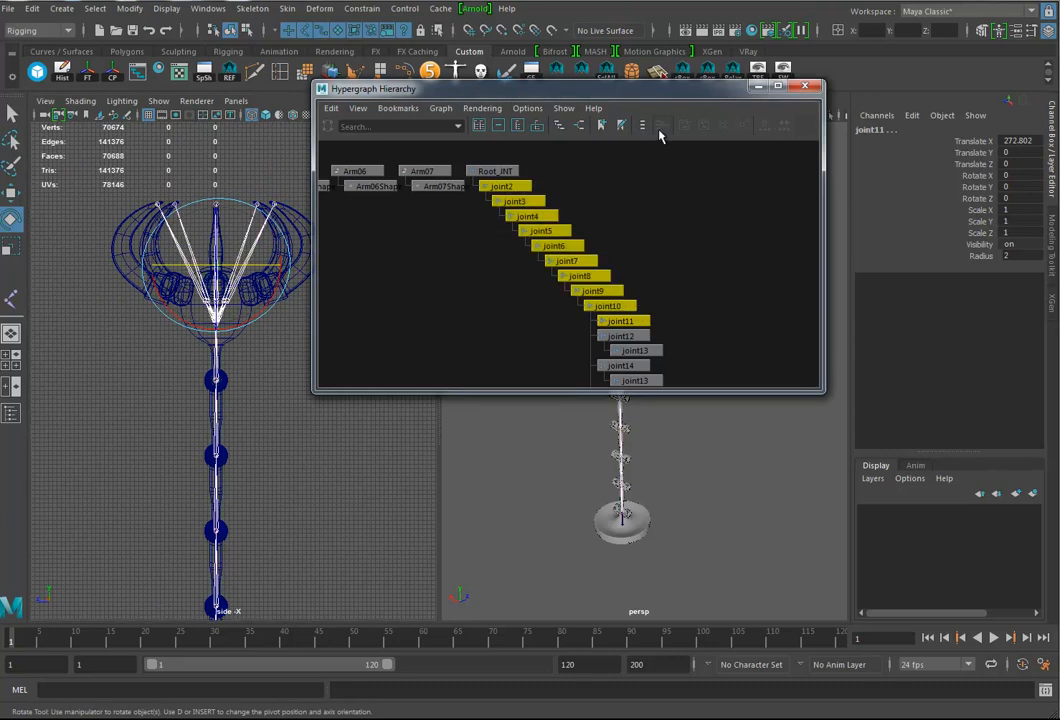
click(841, 31)
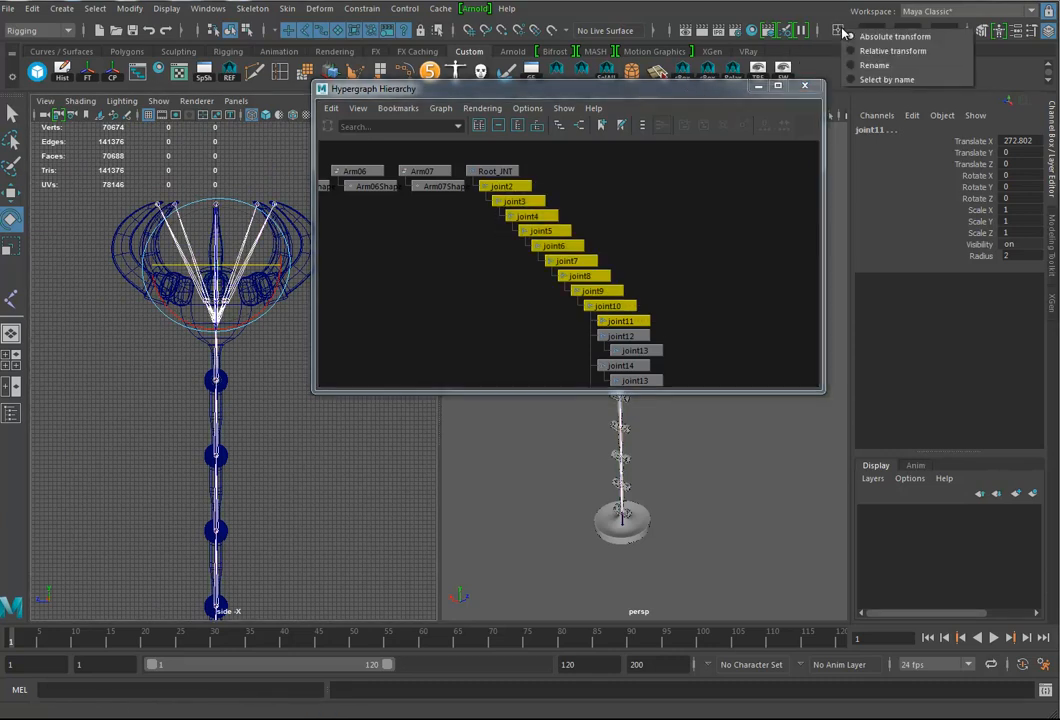
click(874, 65)
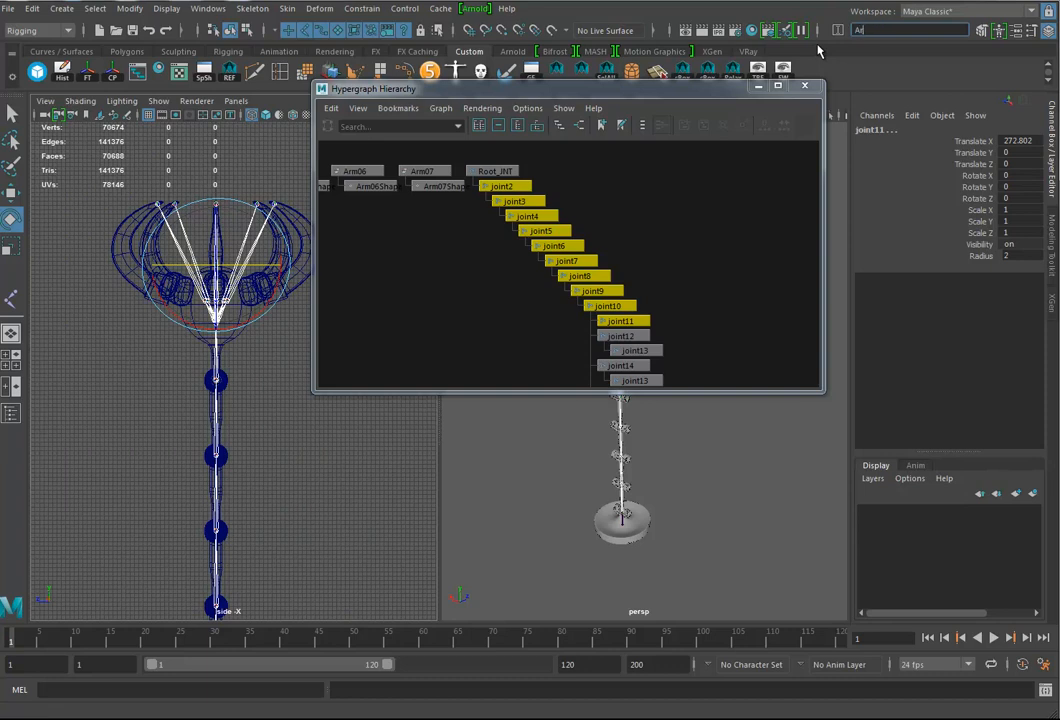
key(Return)
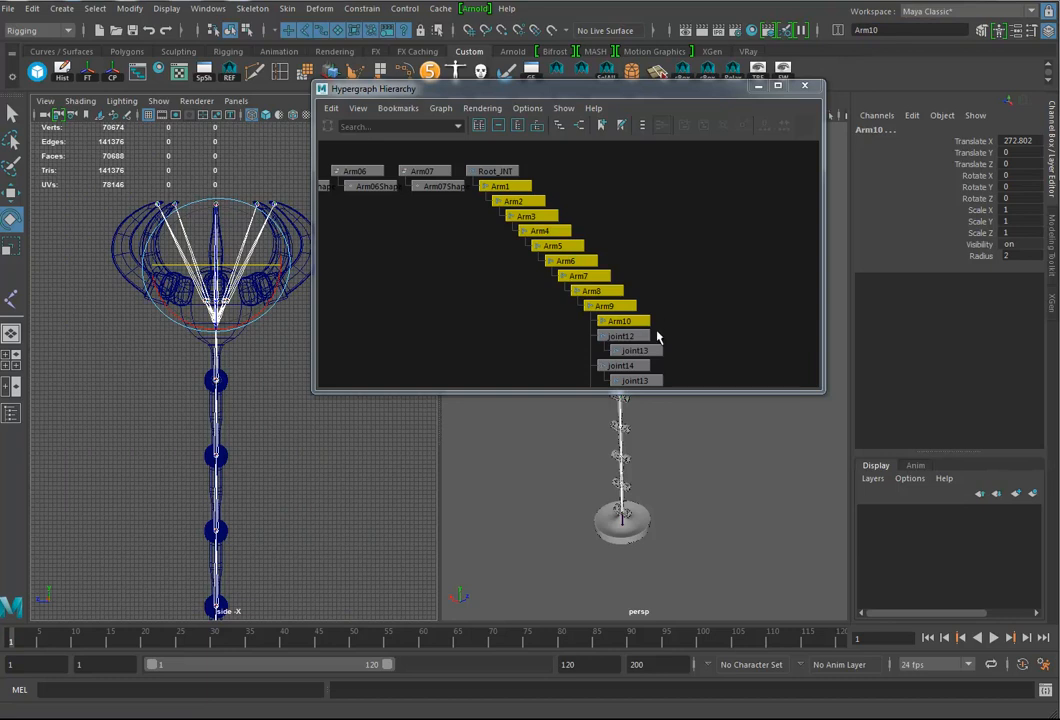
Rename the last arm joint, inside the staff's head, as Arm10_End.
alt+middle_drag(681, 345, 659, 190)
alt+right_drag(672, 258, 618, 278)
drag(561, 362, 575, 208)
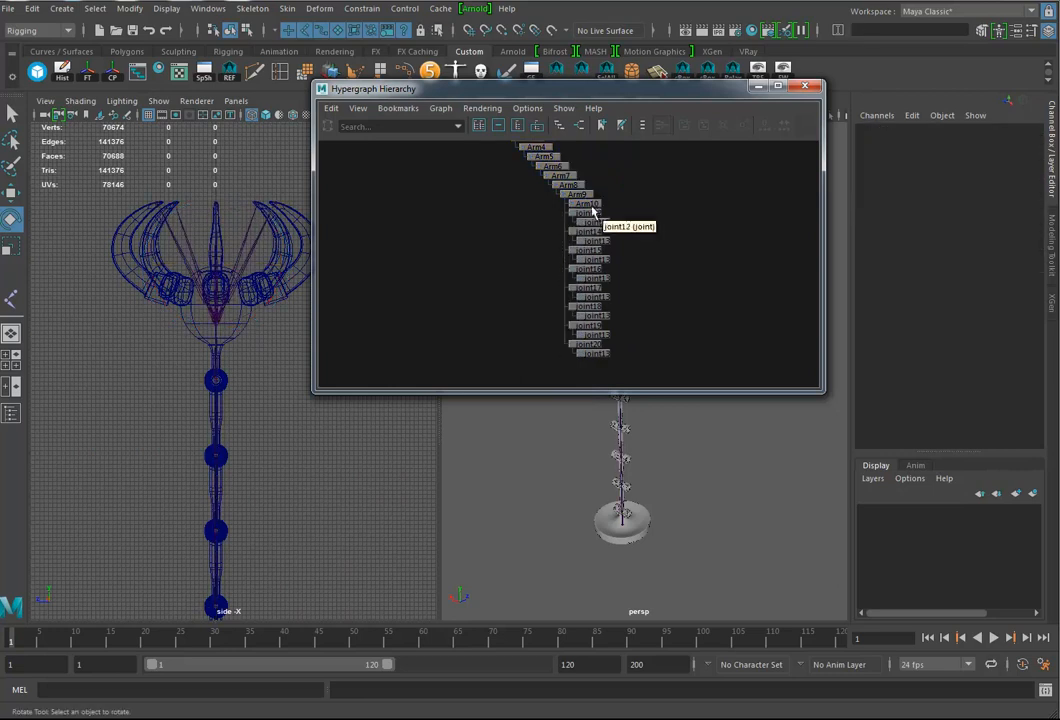
click(580, 205)
click(872, 131)
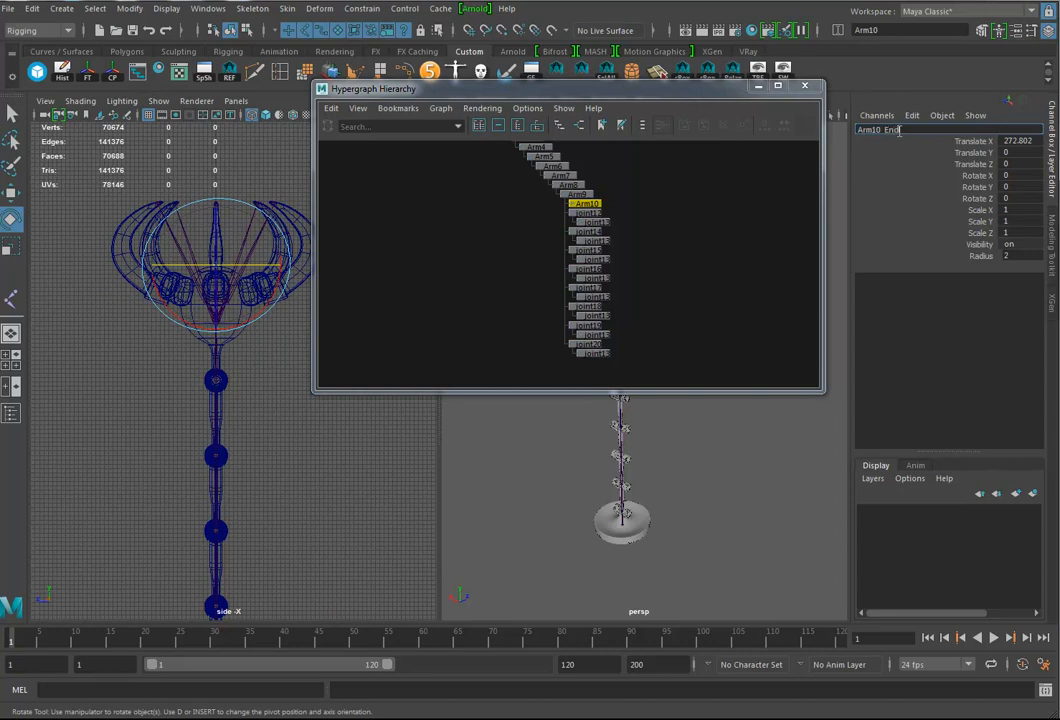
text(_End)
key(Return)
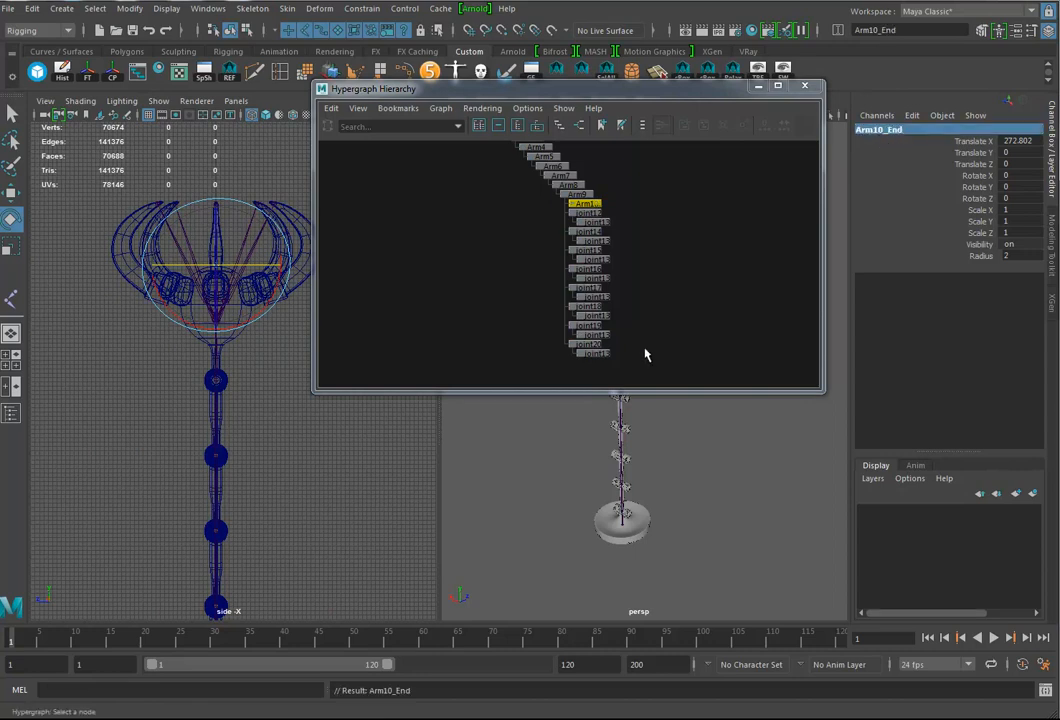
Select the first joint of each of the eight horns and batch-rename them with the base name Claw.
drag(558, 370, 572, 214)
key(e)
alt+middle_drag(222, 318, 210, 343)
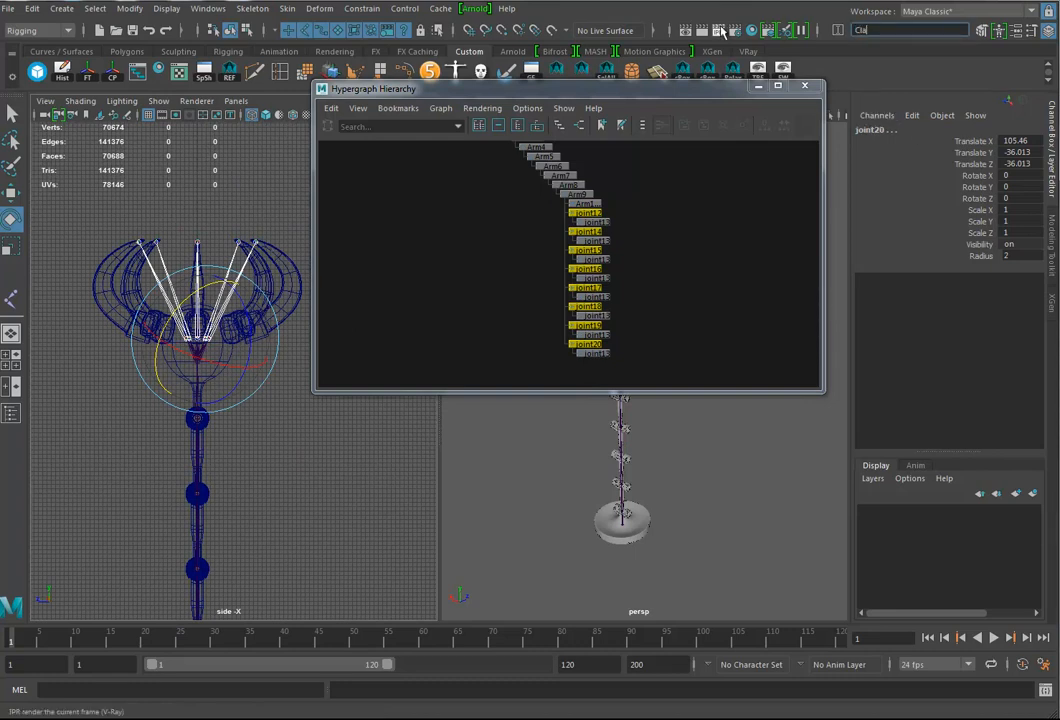
key(Return)
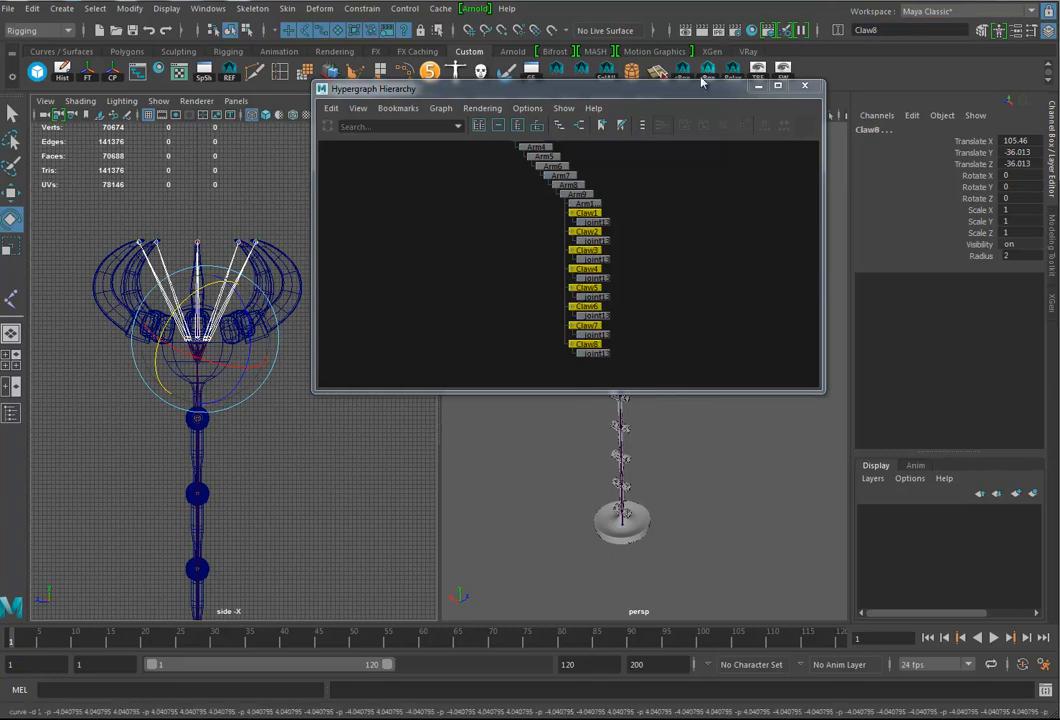
Select the tip joints of all eight horns and batch-rename them with the base name Claw_End.
drag(632, 213, 605, 368)
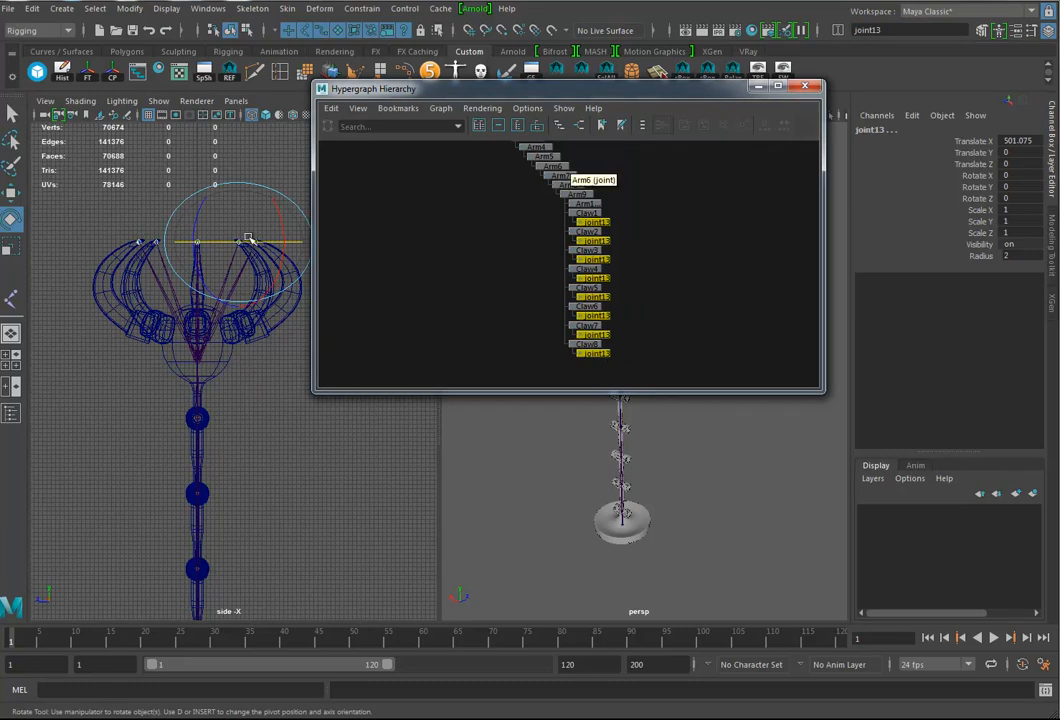
click(890, 30)
text(Claw_En)
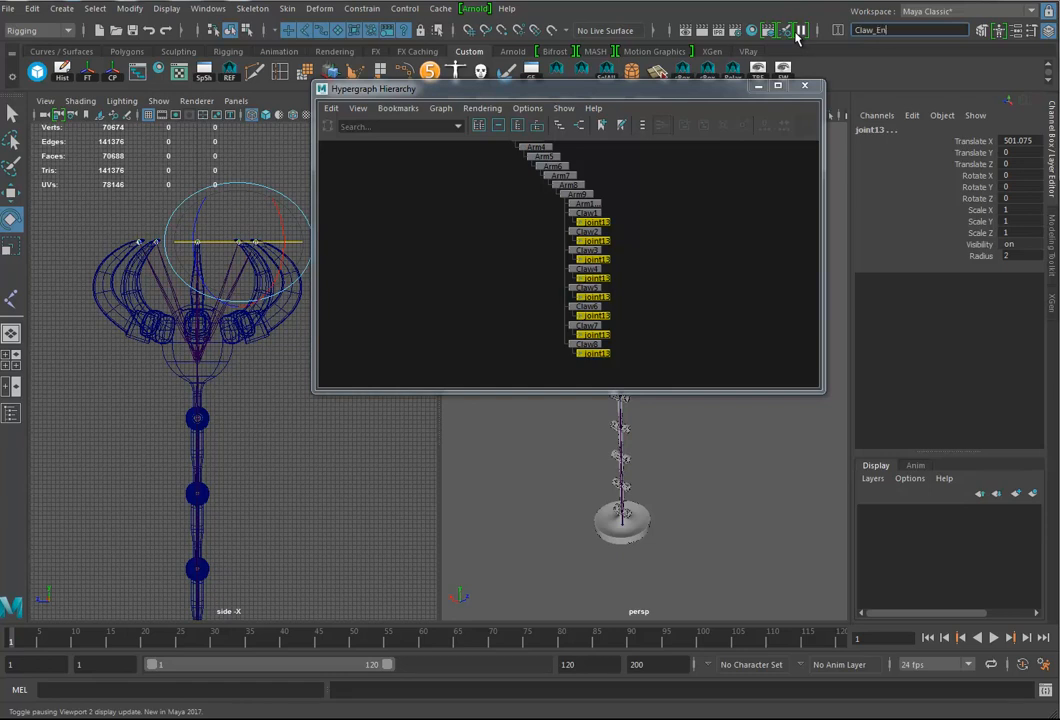
text(d)
key(Return)
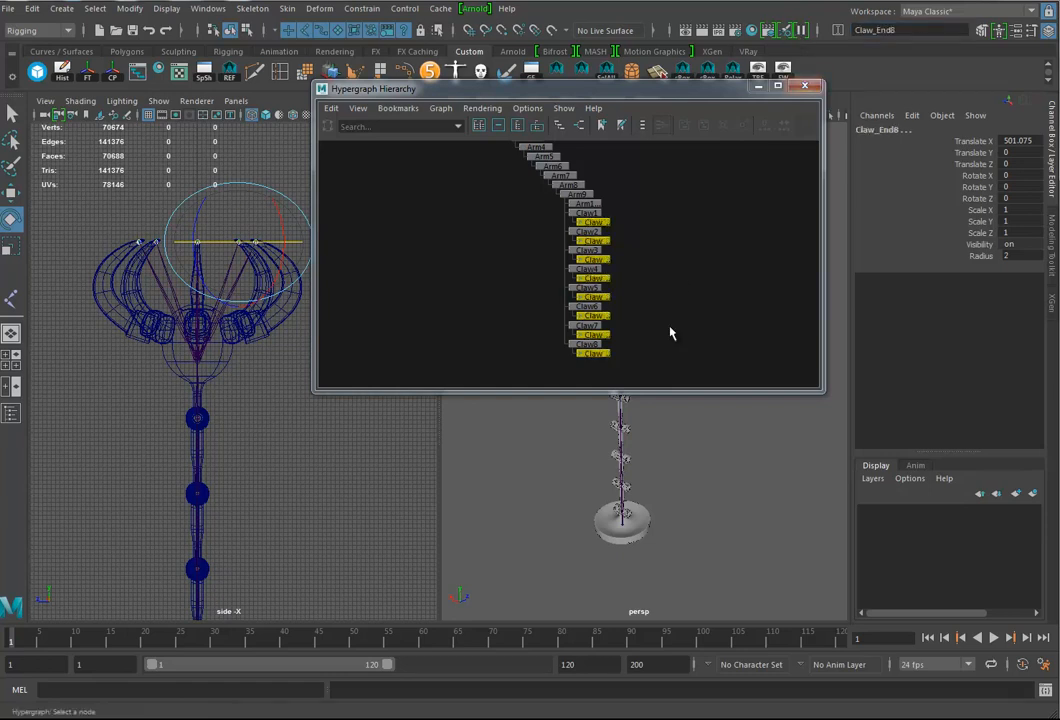
Check the renamed joints in the Hypergraph Hierarchy, close it, and examine the skeleton in the perspective view.
alt+right_drag(621, 316, 872, 343)
alt+middle_drag(757, 280, 676, 349)
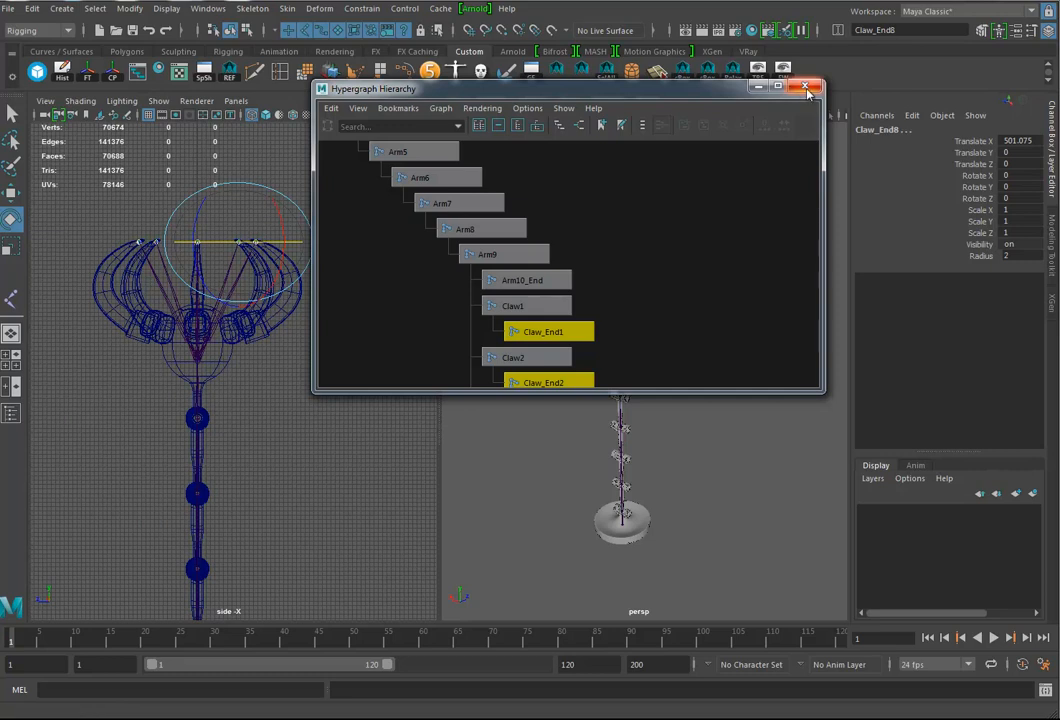
scroll(700, 285, down, 6)
alt+middle_drag(592, 267, 577, 248)
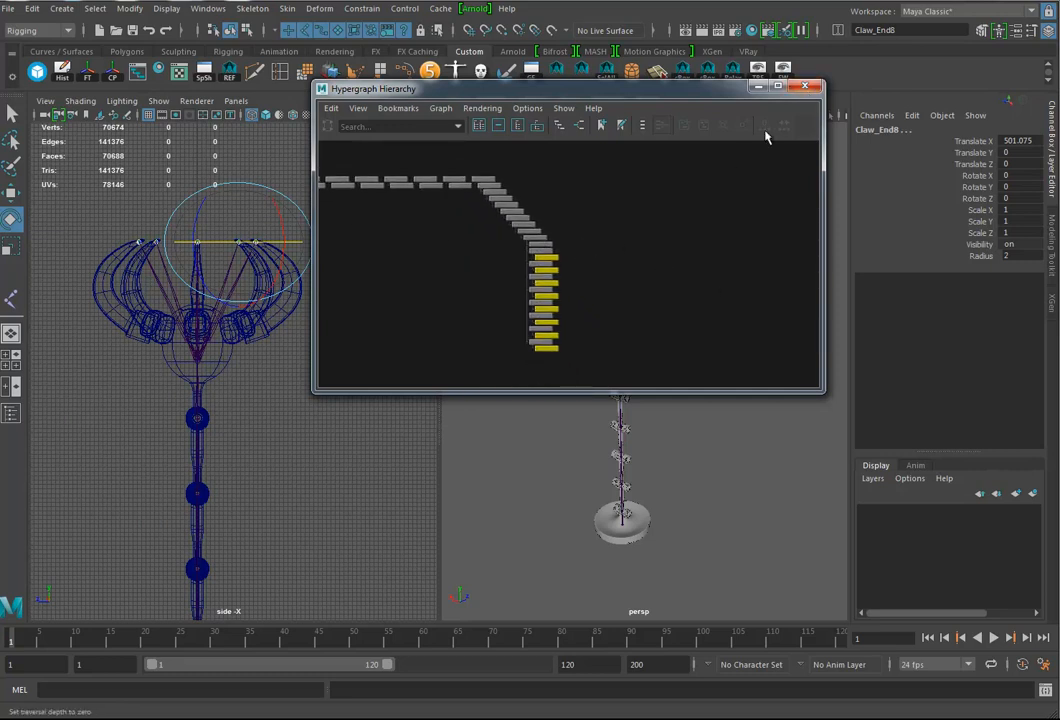
click(805, 86)
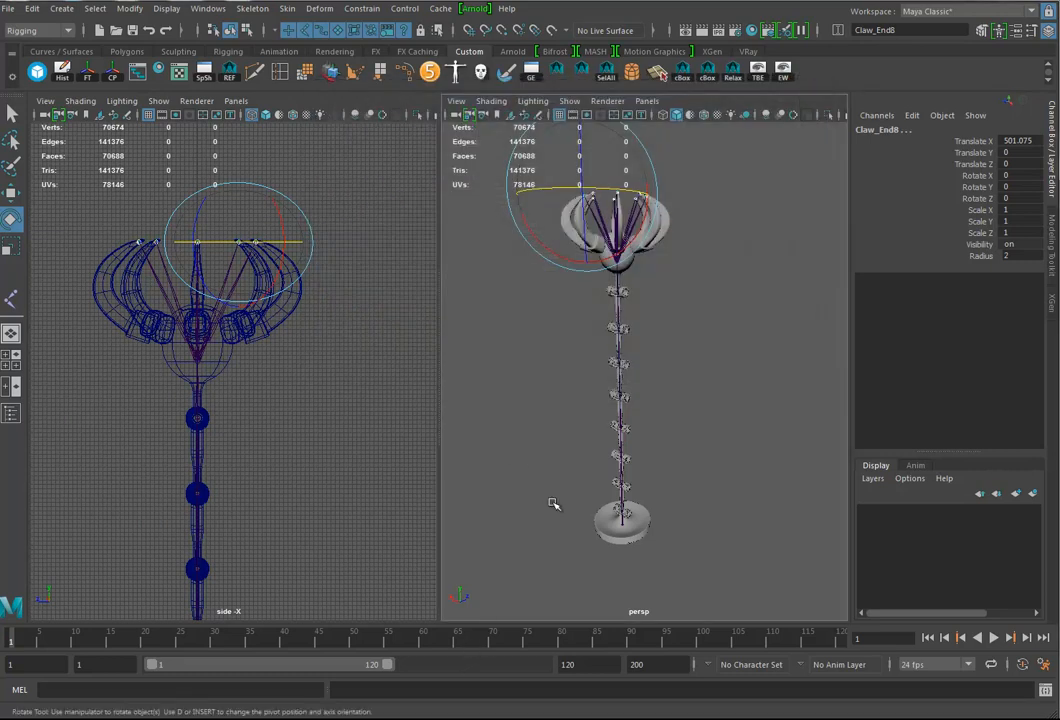
mouse_move(631, 460)
alt+mouse_down()
mouse_move(634, 428)
mouse_move(648, 470)
alt+mouse_up()
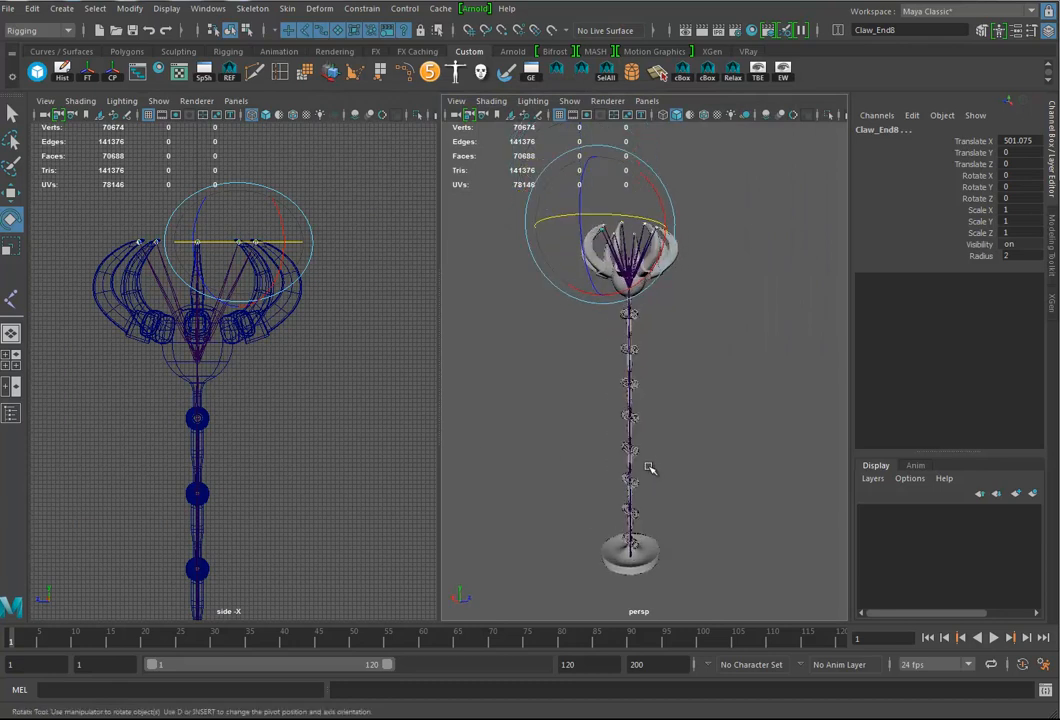
alt+drag(668, 399, 648, 395)
mouse_move(632, 516)
alt+mouse_down()
mouse_move(658, 521)
mouse_move(634, 506)
alt+mouse_up()
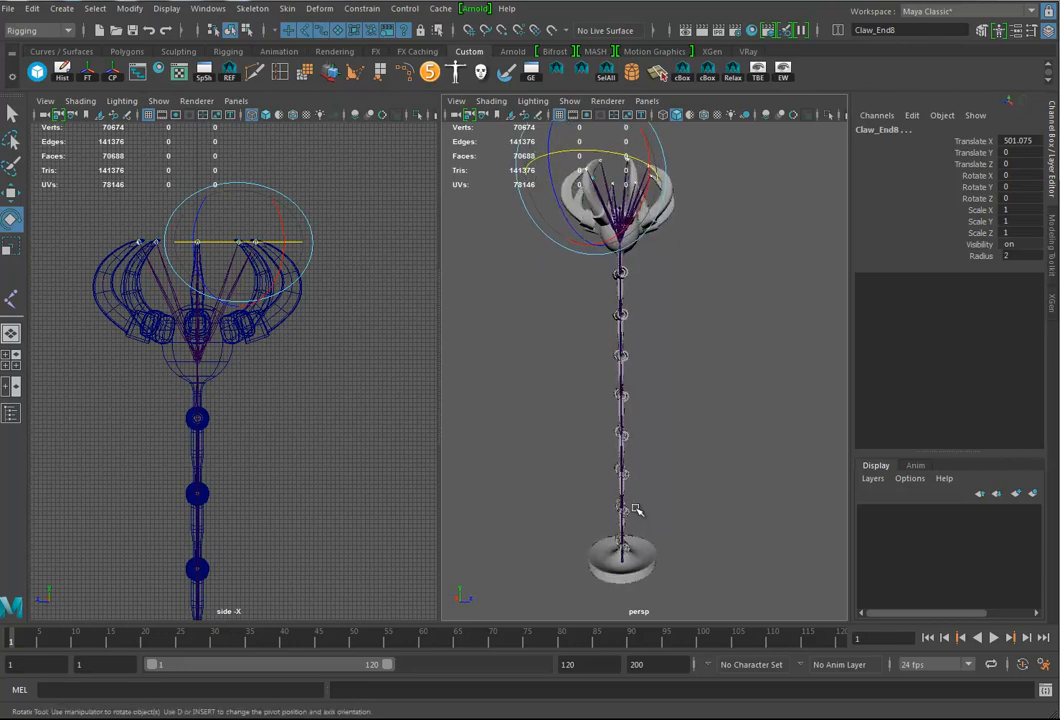
Select the joints Arm1 through Arm9 in the Hypergraph Hierarchy and close it.
click(160, 72)
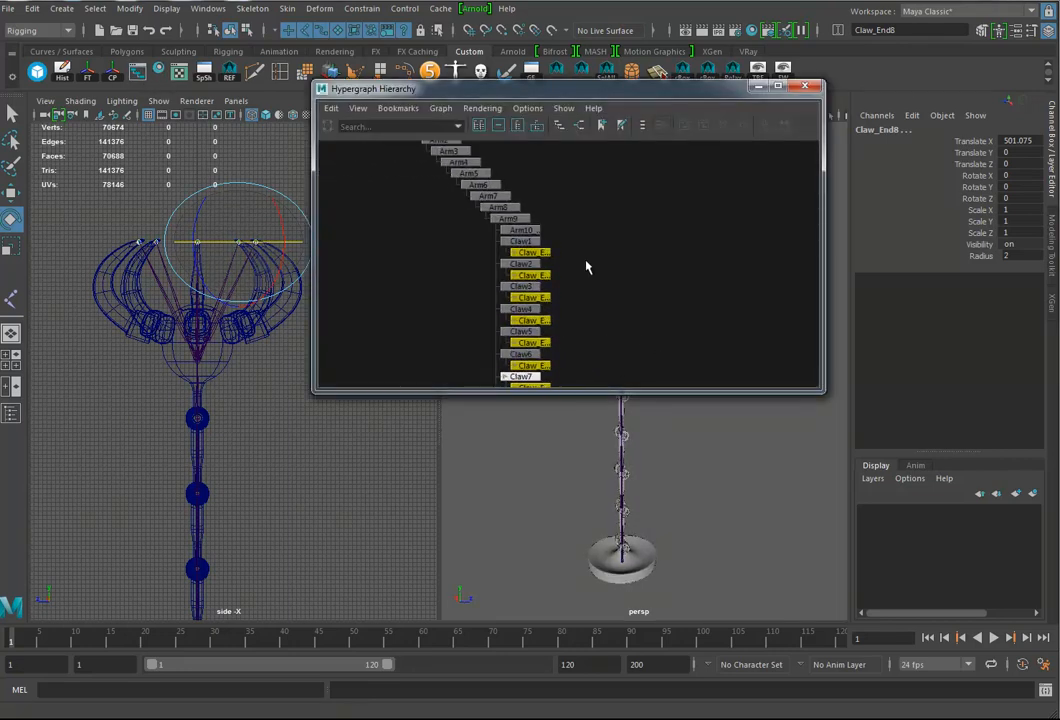
scroll(640, 345, down, 3)
scroll(605, 328, up, 3)
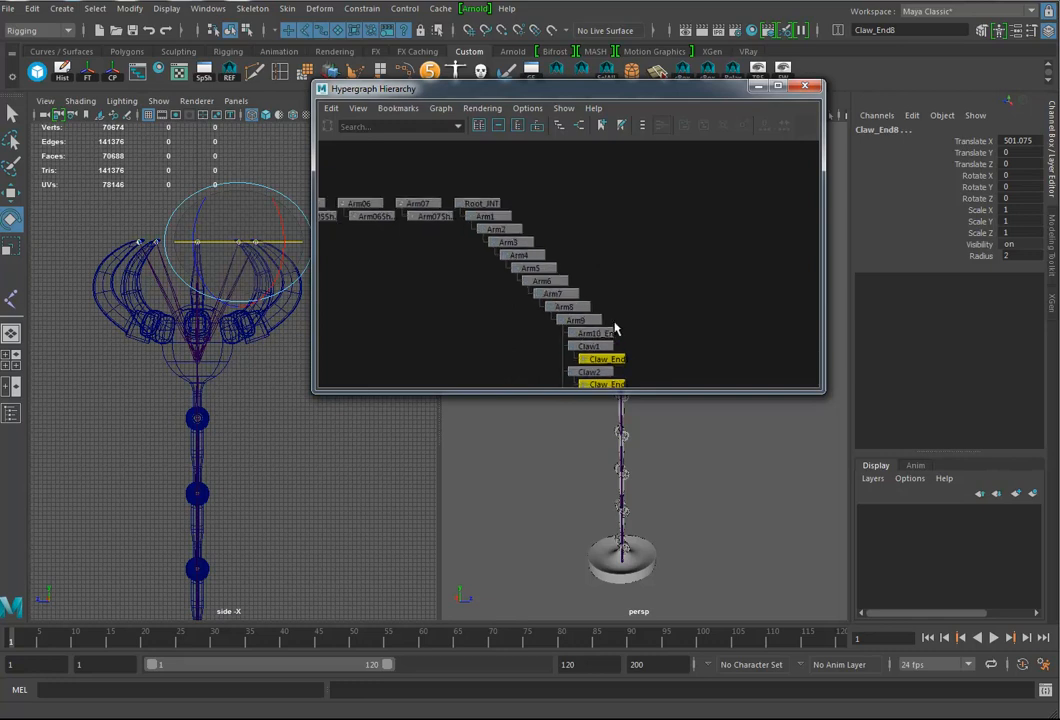
drag(558, 296, 480, 218)
ctrl+click(580, 319)
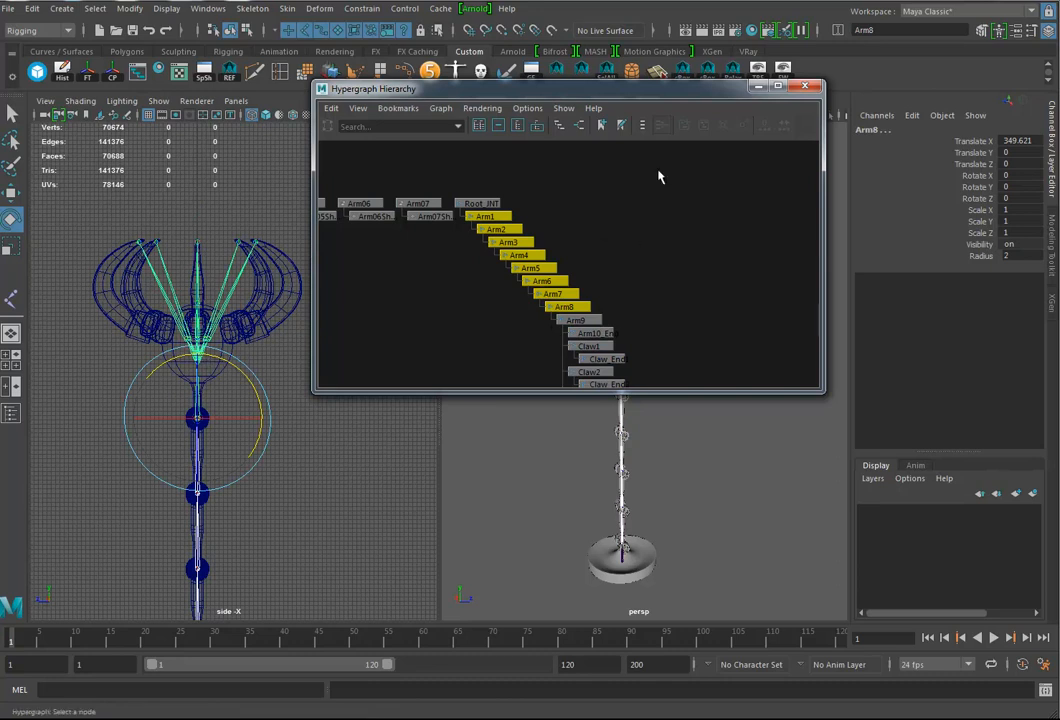
shift+click(576, 319)
click(804, 86)
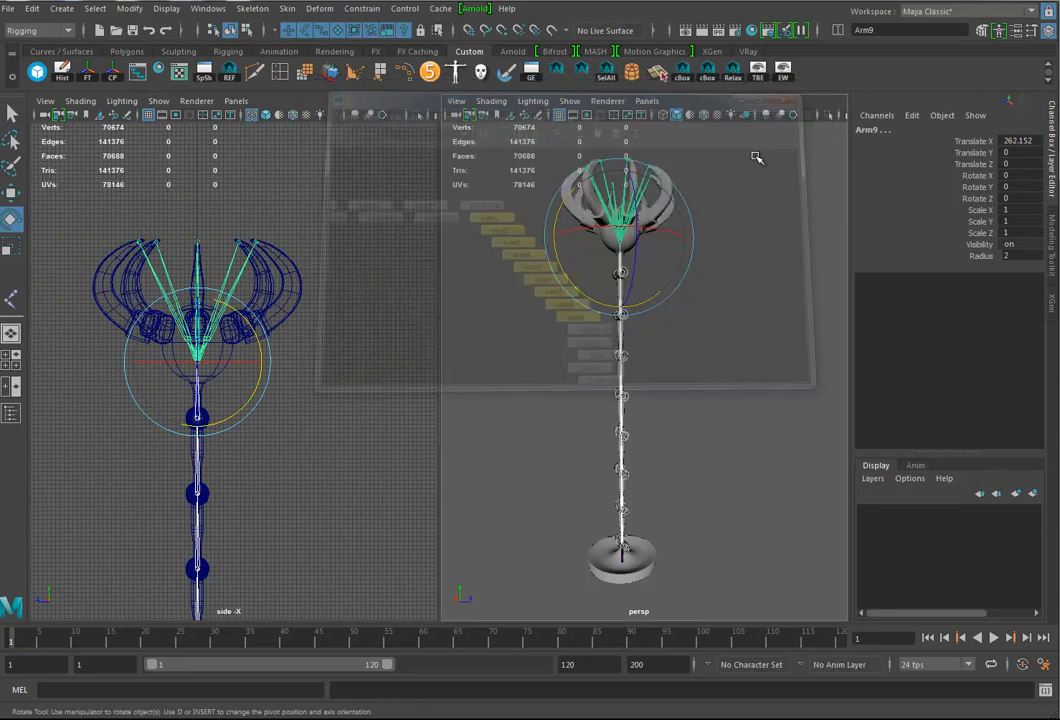
Rotate the selected arm joints about 2 degrees in Y and set that bend as their preferred angle.
alt+drag(660, 430, 658, 360)
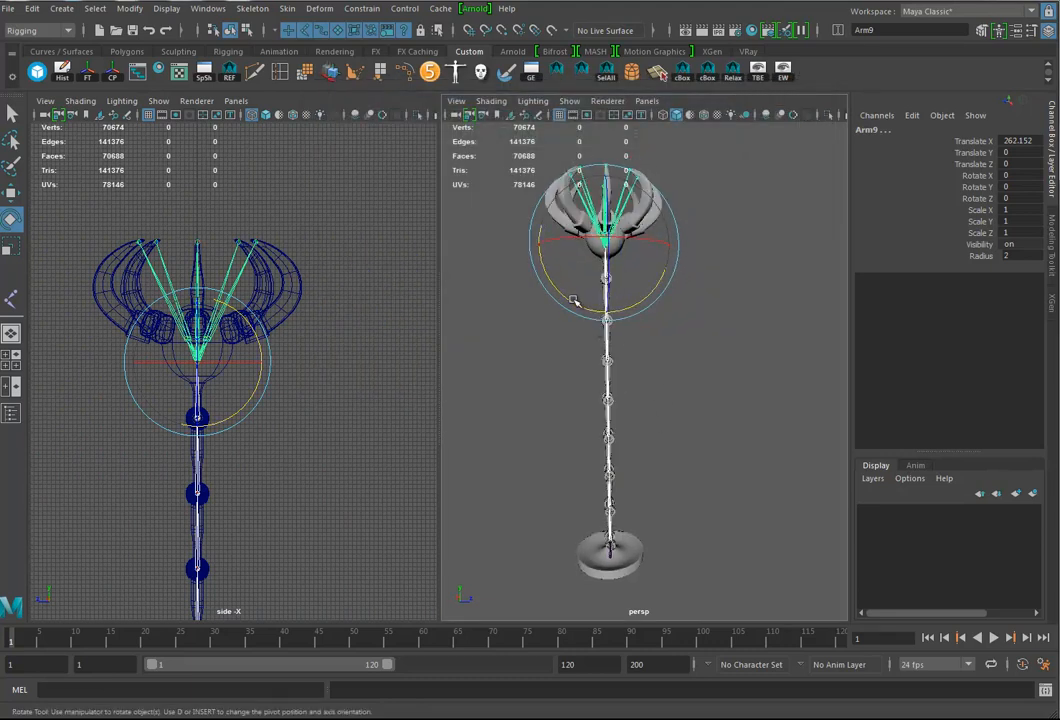
drag(573, 300, 564, 446)
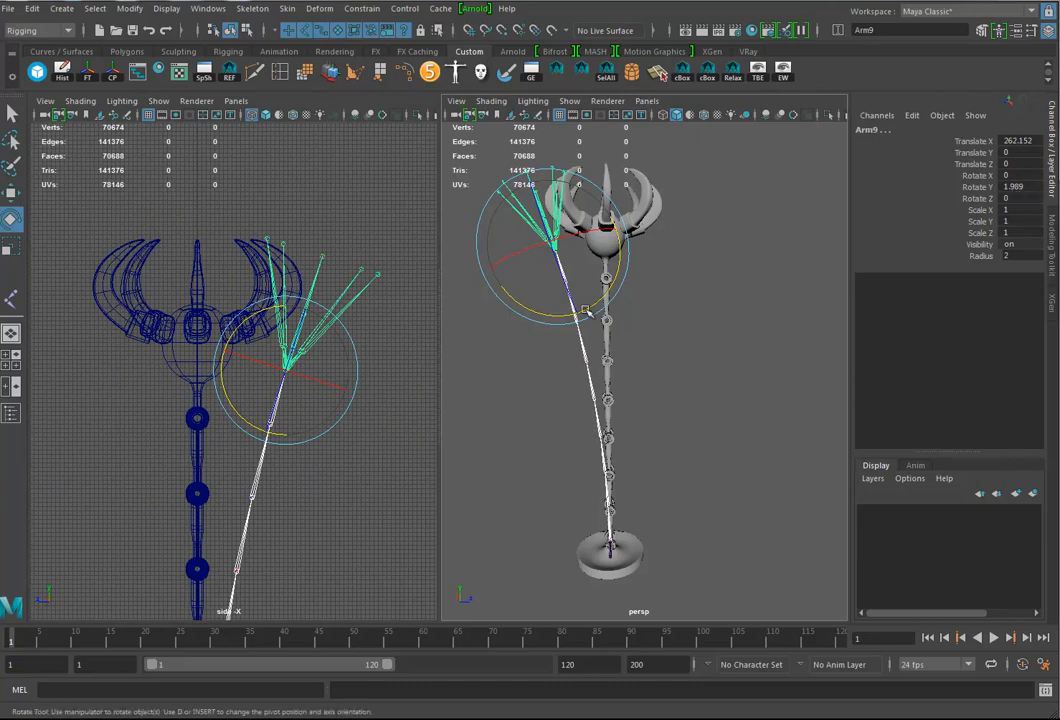
click(252, 8)
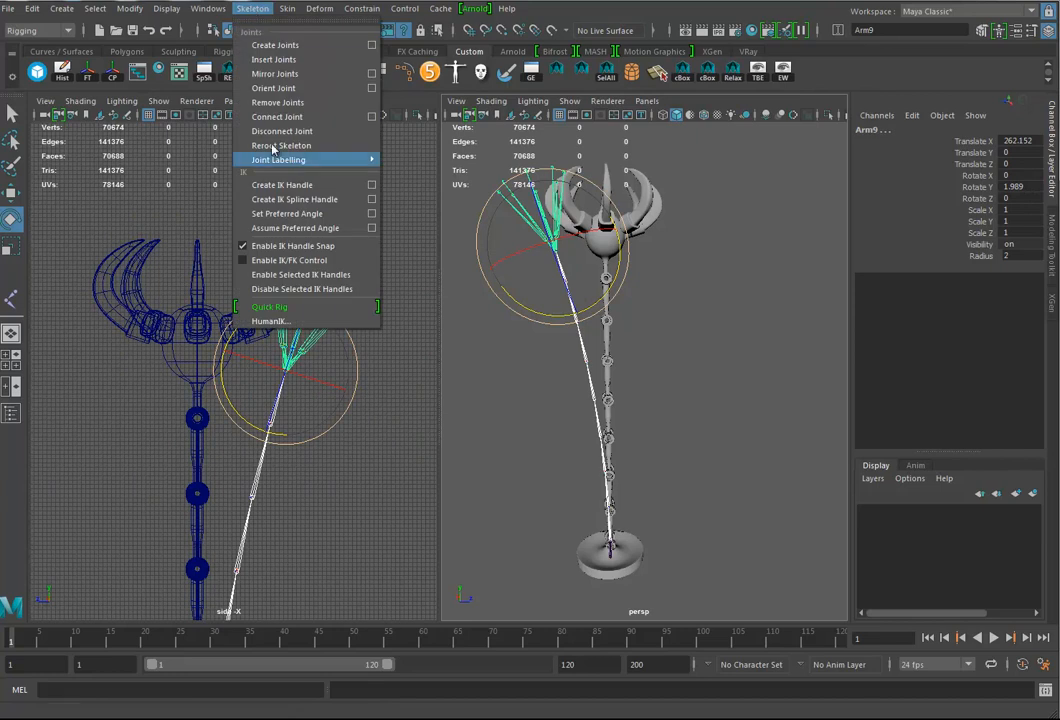
click(287, 214)
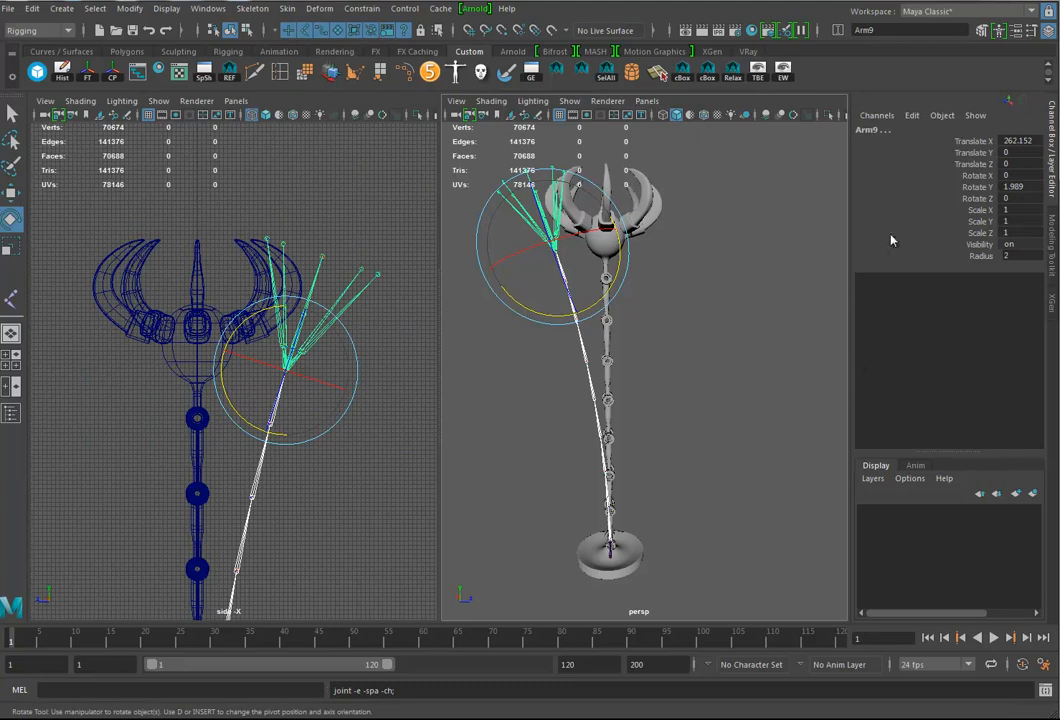
Set Rotate Y of the arm joints to 0 to straighten the chain.
double_click(1033, 188)
text(0)
key(Return)
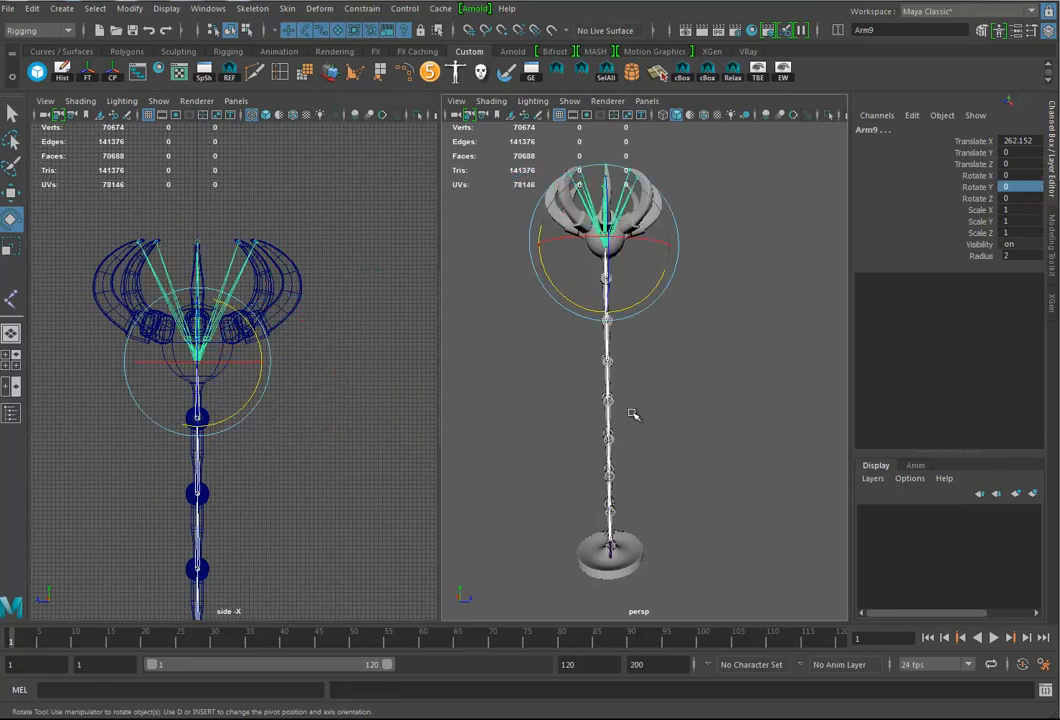
Select the staff's base mesh together with Root_JNT in the perspective view.
mouse_move(670, 402)
alt+mouse_down()
mouse_move(620, 416)
mouse_move(661, 427)
mouse_move(634, 481)
mouse_move(672, 419)
alt+mouse_up()
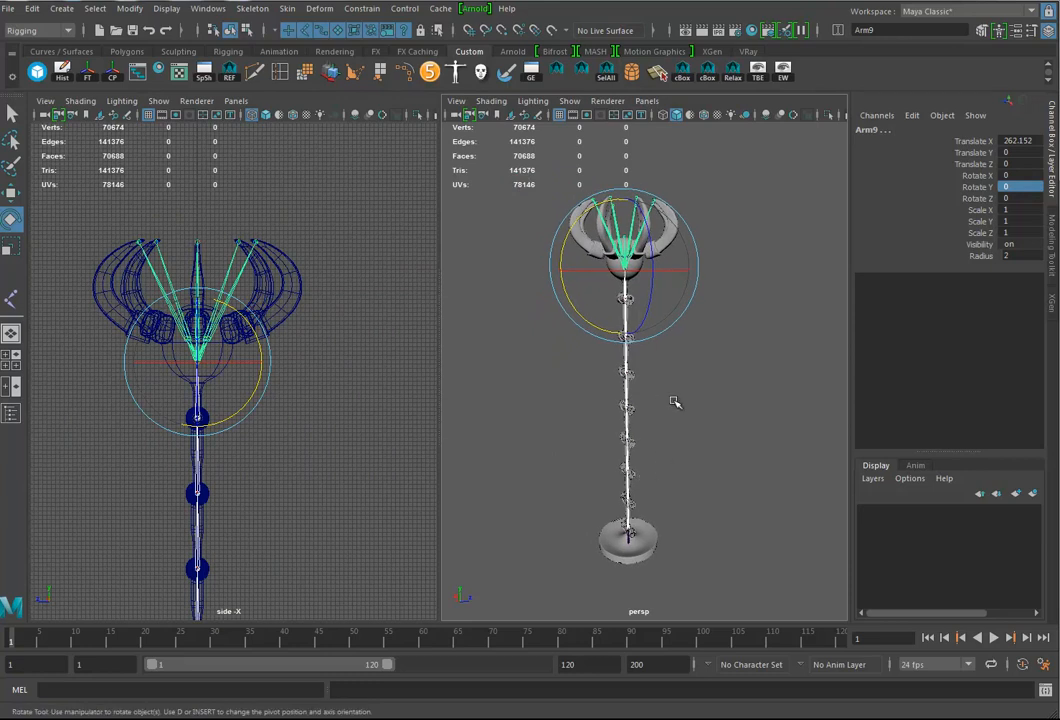
alt+right_drag(632, 544, 678, 538)
alt+middle_drag(678, 538, 692, 453)
mouse_move(692, 453)
alt+mouse_down()
mouse_move(674, 466)
mouse_move(690, 467)
alt+mouse_up()
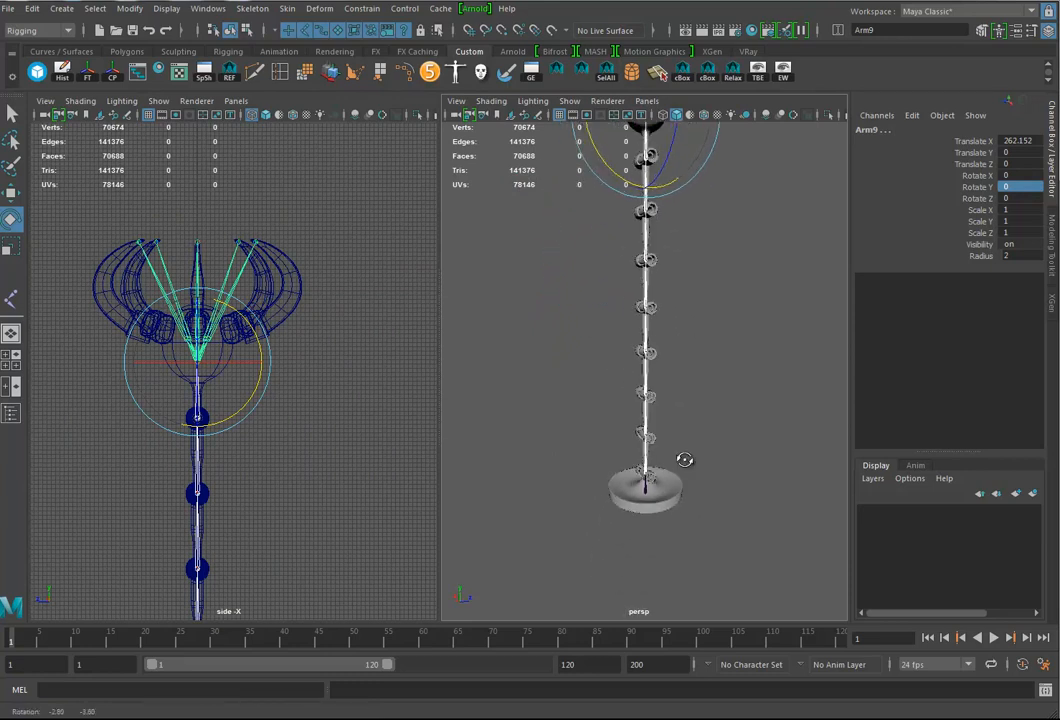
alt+right_drag(628, 530, 716, 365)
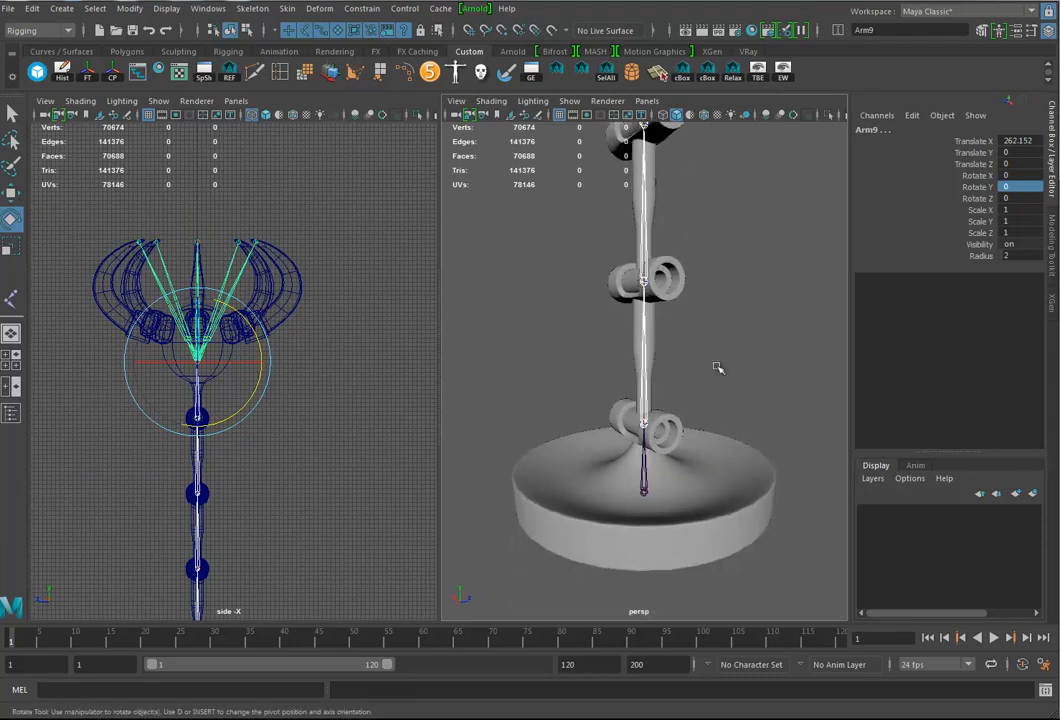
click(662, 514)
click(645, 495)
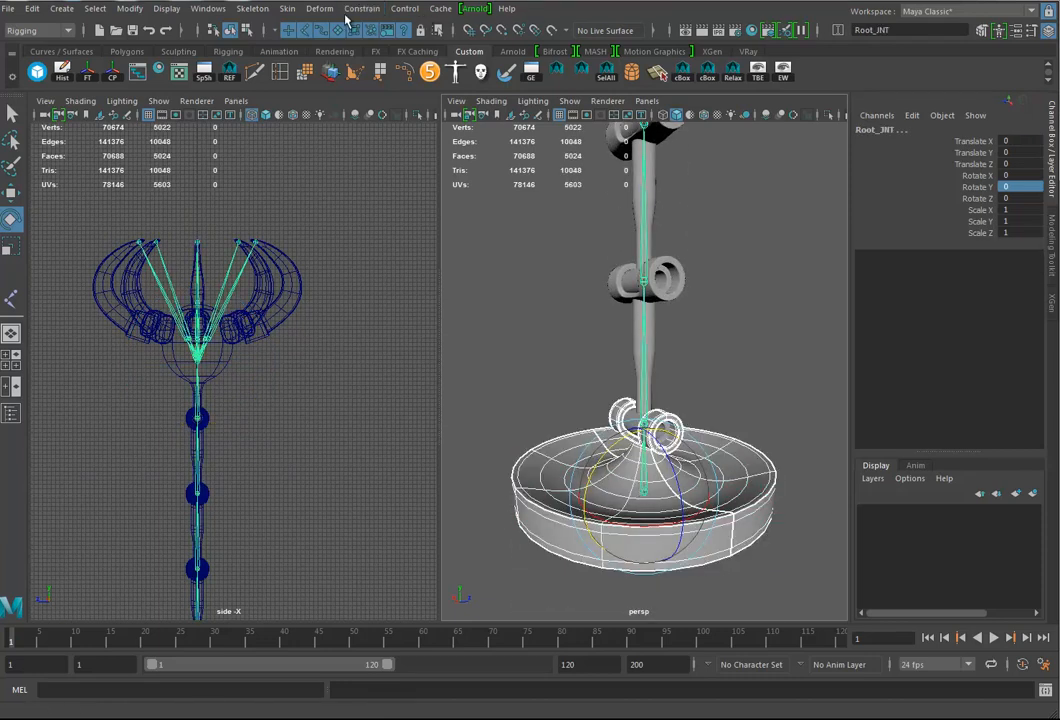
Open the Bind Skin options and reset them to their default settings.
click(287, 9)
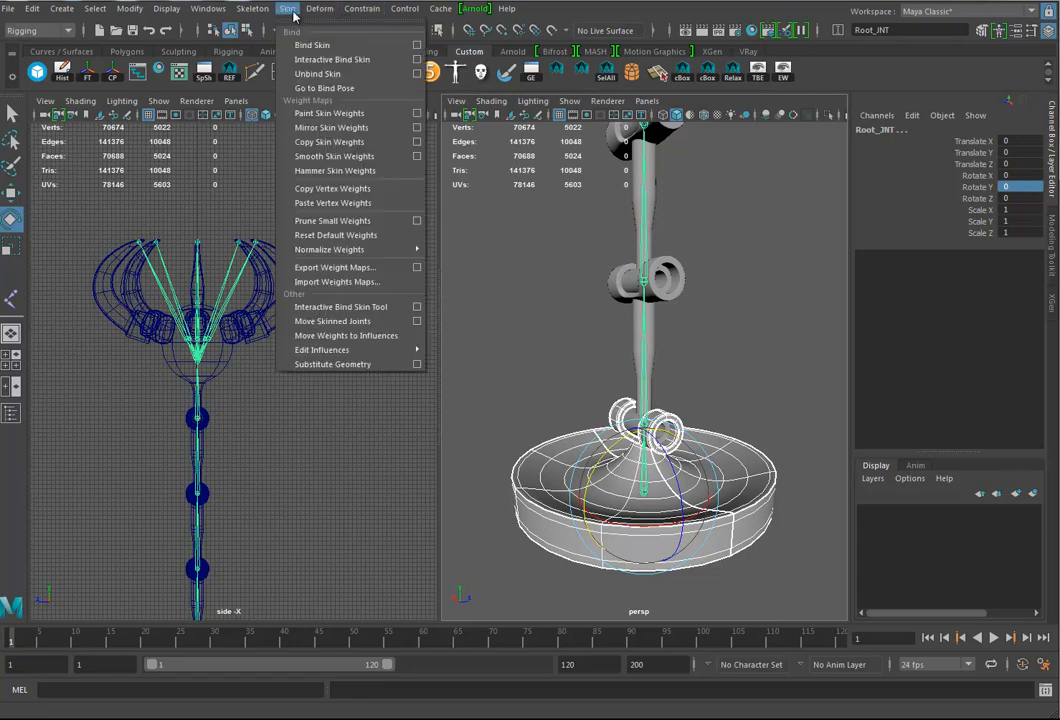
click(417, 46)
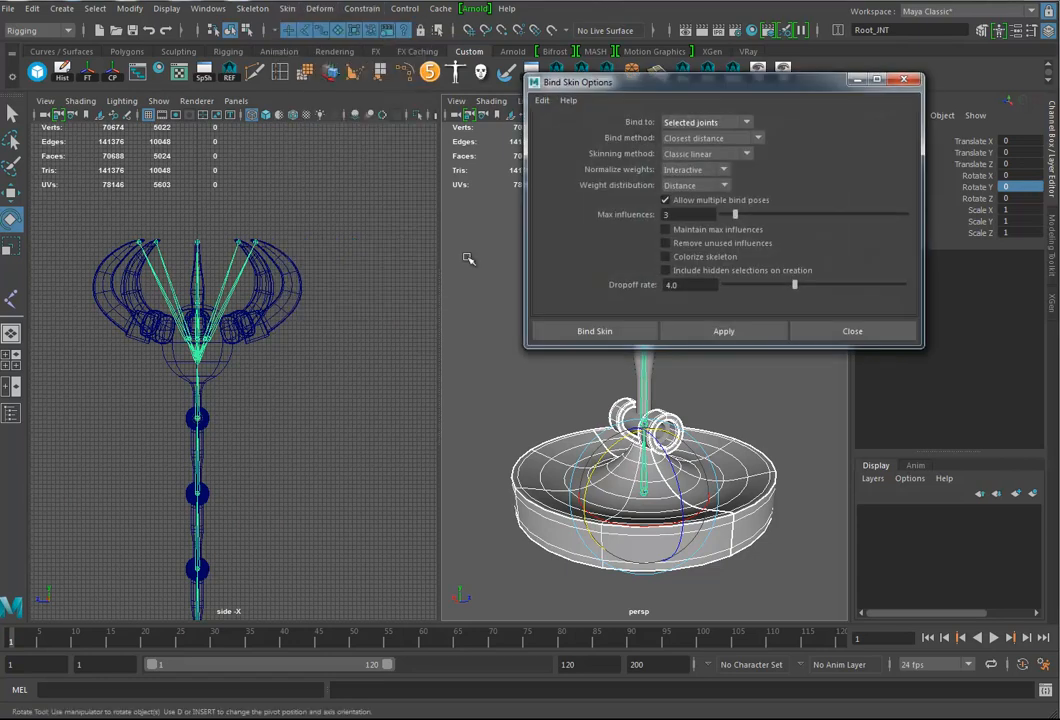
click(719, 128)
click(719, 127)
click(544, 103)
click(560, 128)
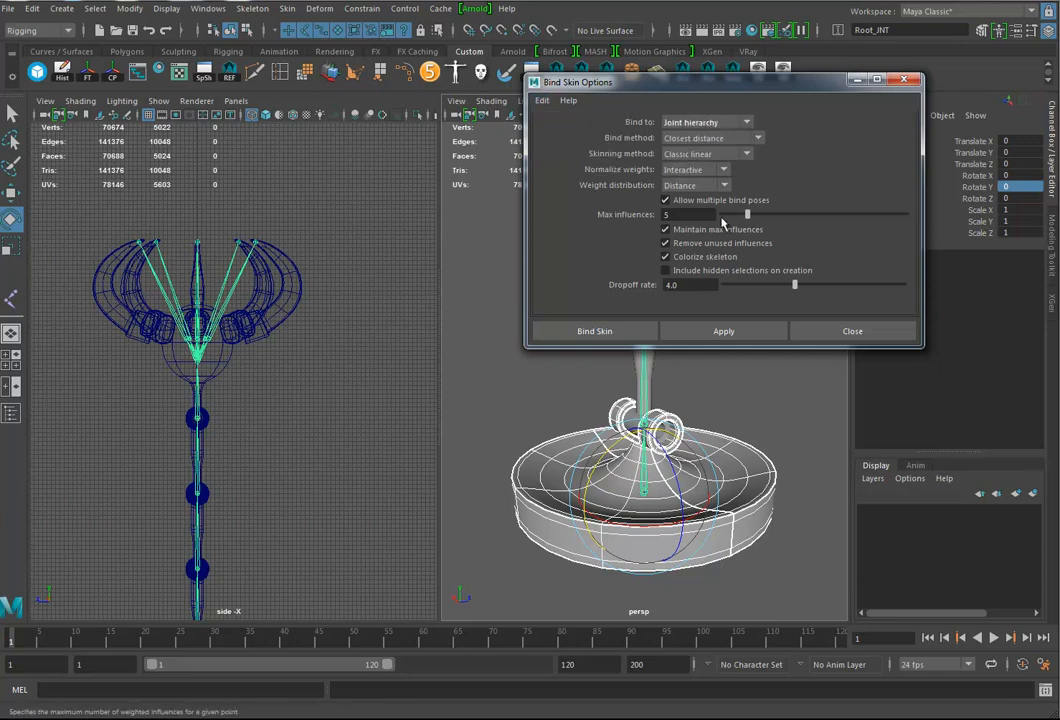
Set the Bind Skin target to Selected joints and bind the staff's base mesh to Root_JNT.
click(690, 126)
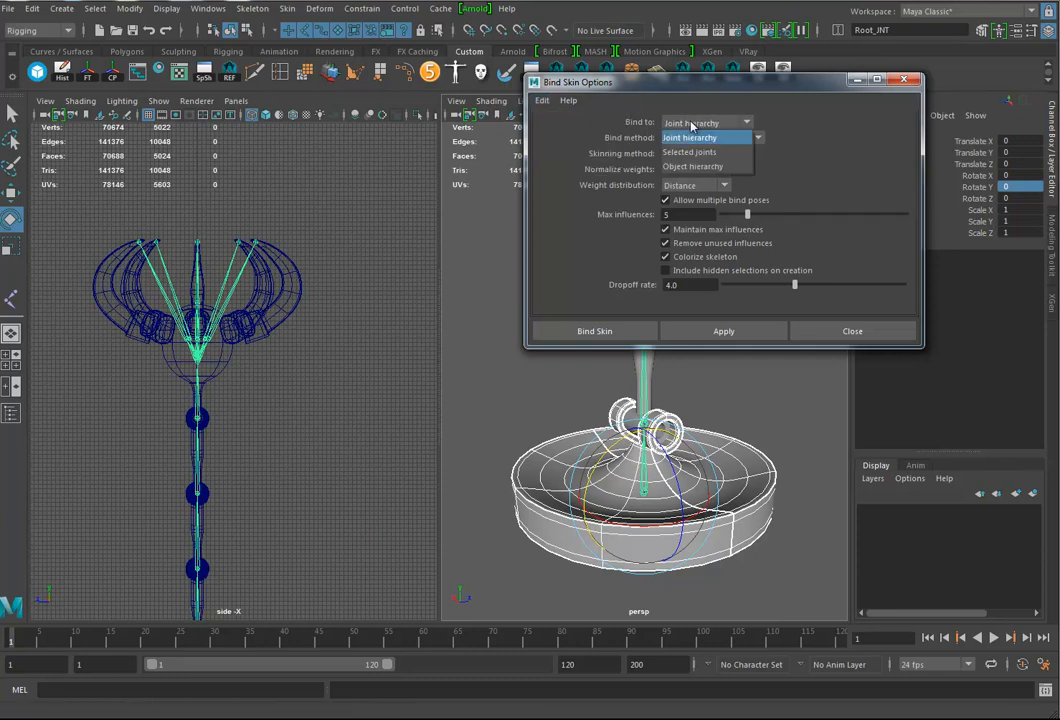
click(699, 158)
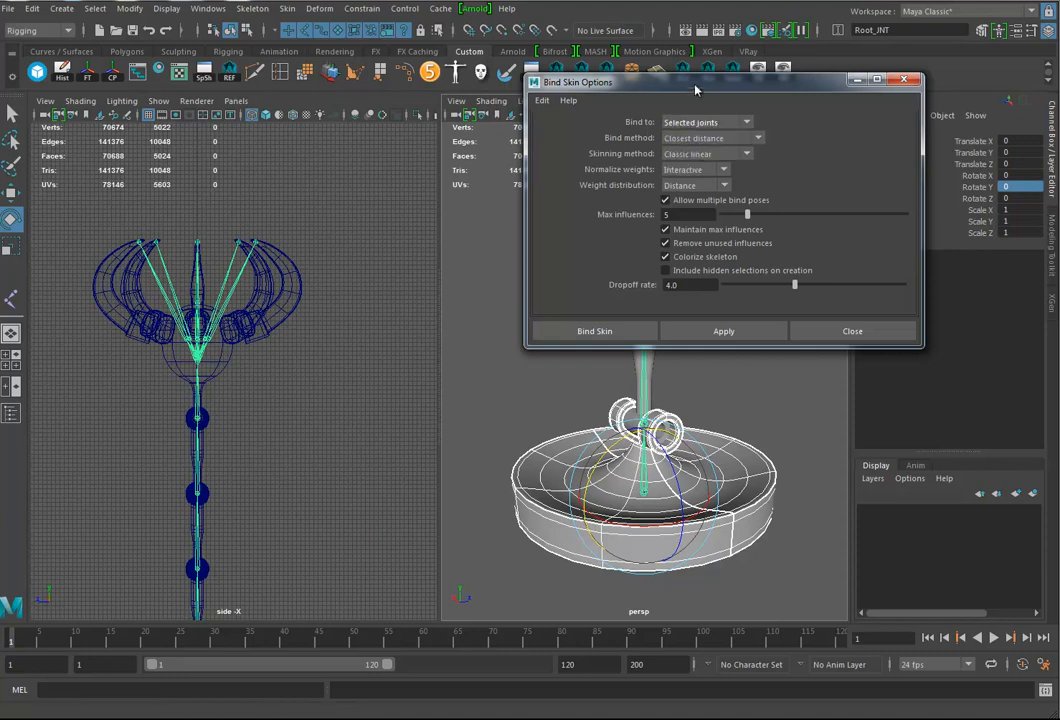
drag(569, 82, 852, 83)
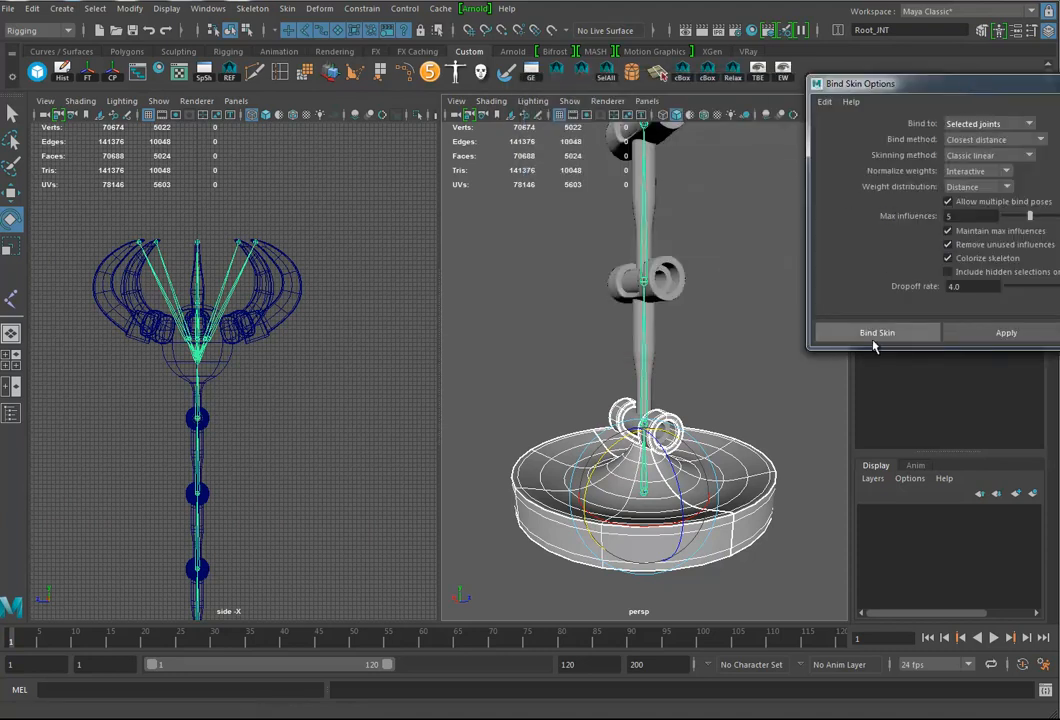
click(990, 332)
Bind the two lowest staff segments to their own joints, Arm01 to Arm1 and the segment above it to Arm2.
alt+middle_drag(669, 327, 646, 360)
drag(664, 369, 586, 371)
shift+click(641, 345)
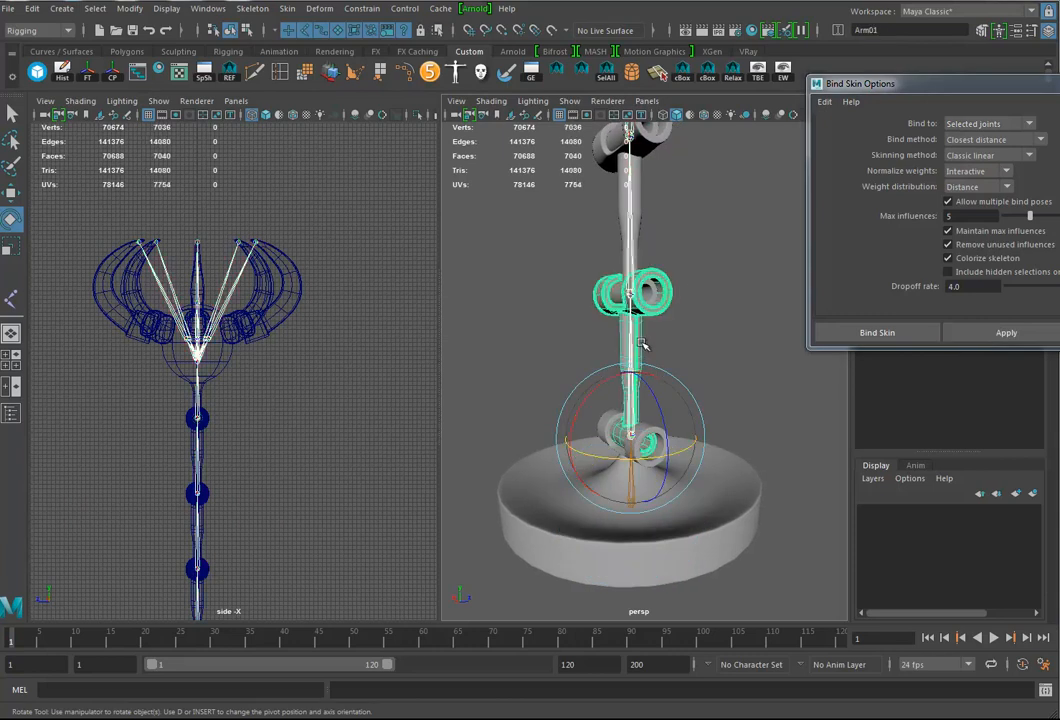
click(996, 337)
alt+drag(695, 375, 669, 430)
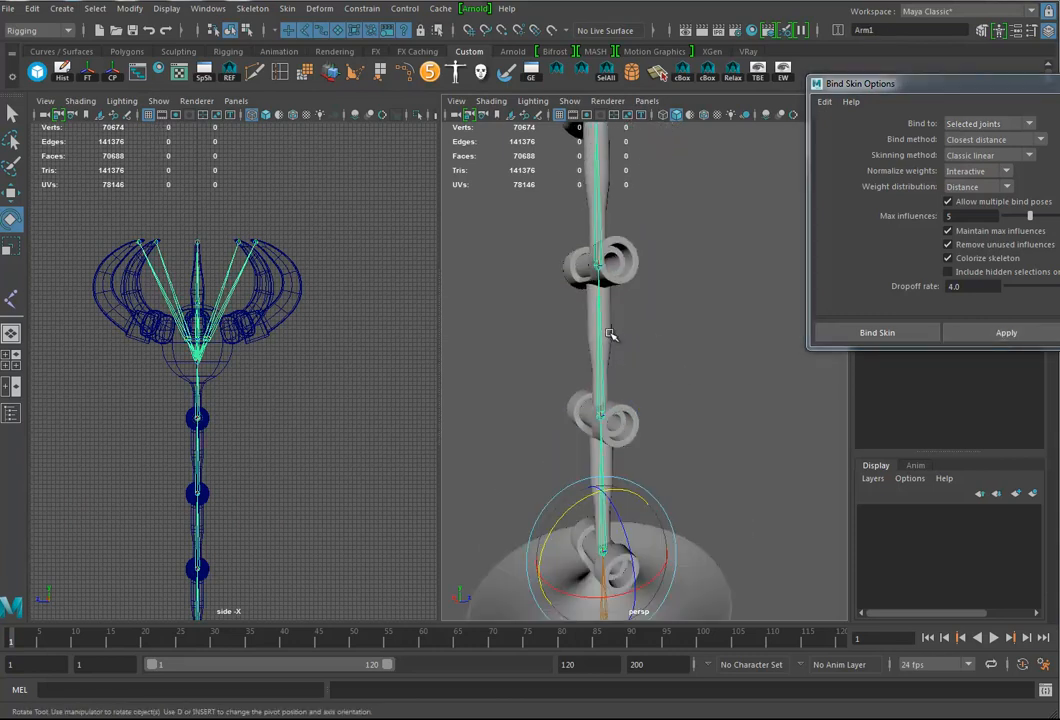
click(609, 333)
shift+drag(652, 306, 543, 311)
click(985, 337)
alt+middle_drag(633, 298, 616, 430)
click(613, 405)
shift+click(576, 306)
click(992, 338)
alt+middle_drag(653, 231, 657, 254)
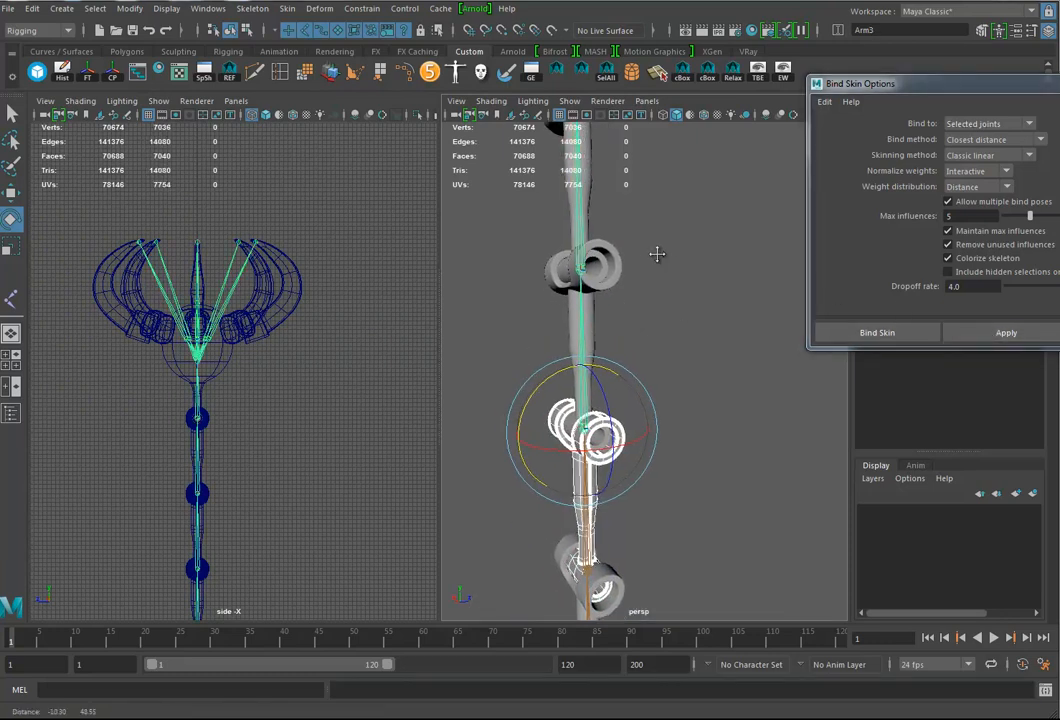
click(690, 410)
Bind the Arm03 mesh to joint Arm3 and the staff segment above it to joint Arm4.
drag(640, 357, 525, 349)
shift+click(594, 324)
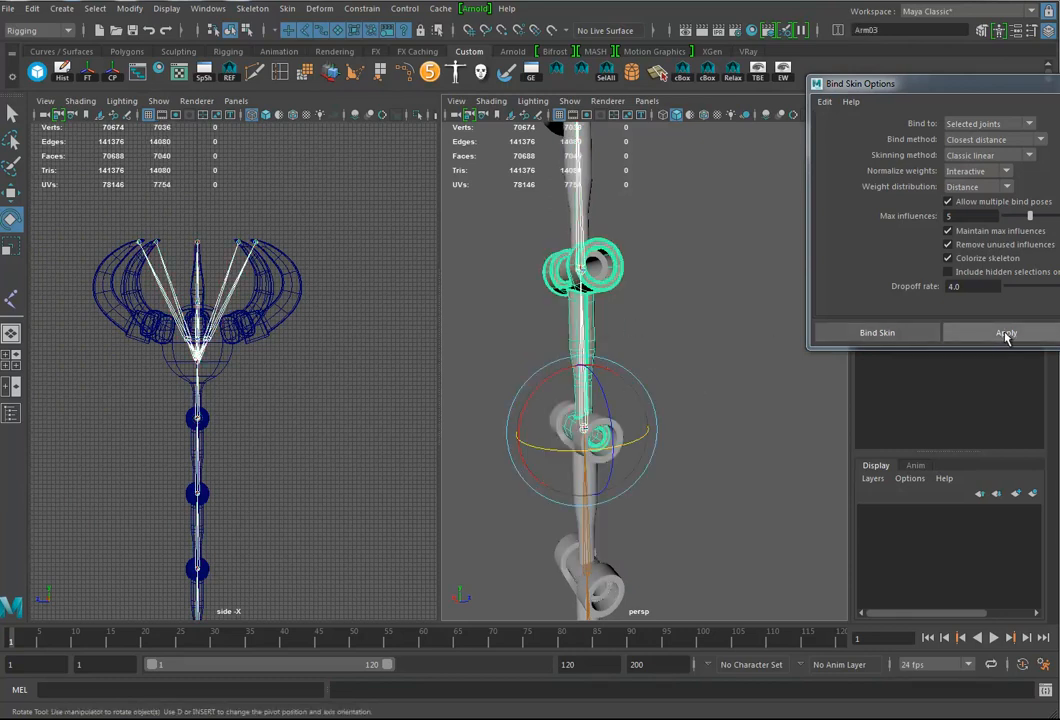
click(1005, 334)
alt+middle_drag(586, 314, 624, 401)
click(599, 342)
shift+drag(682, 391, 481, 390)
click(970, 334)
Bind the Arm05 mesh to joint Arm5 and the staff segment above it to joint Arm6.
alt+middle_drag(715, 276, 727, 478)
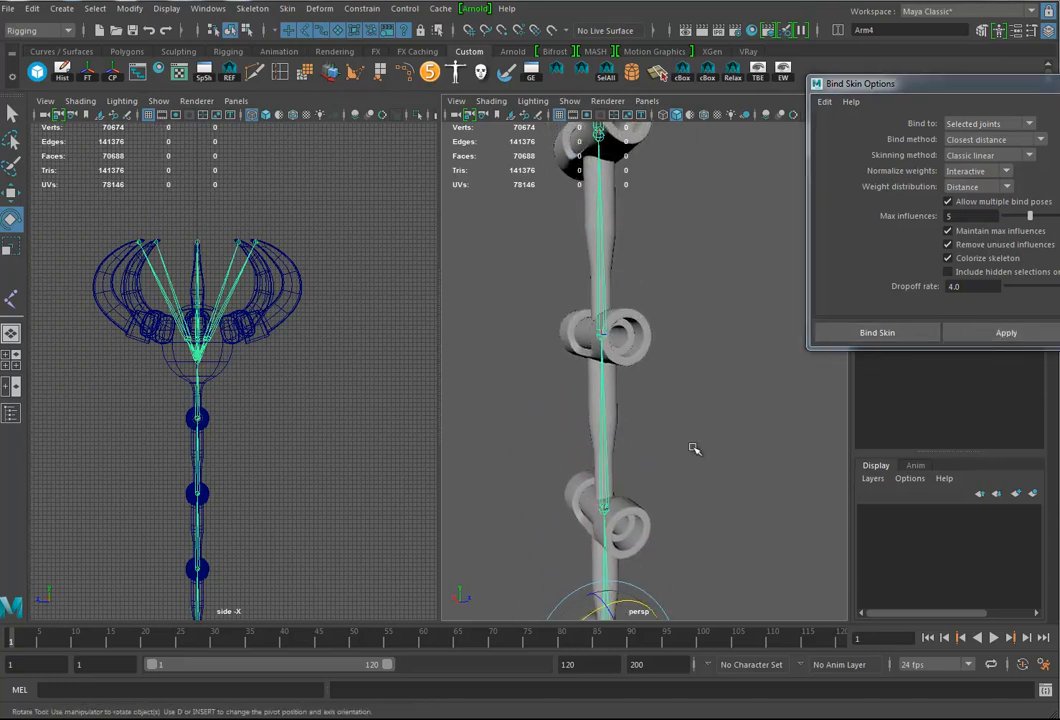
click(610, 407)
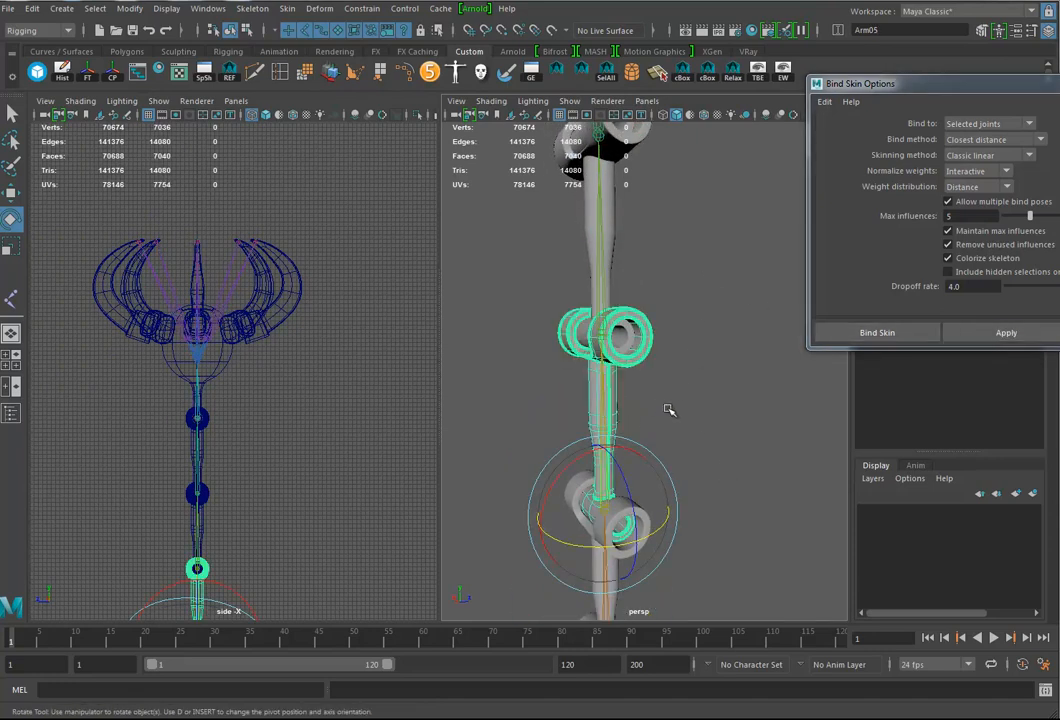
shift+drag(661, 405, 490, 408)
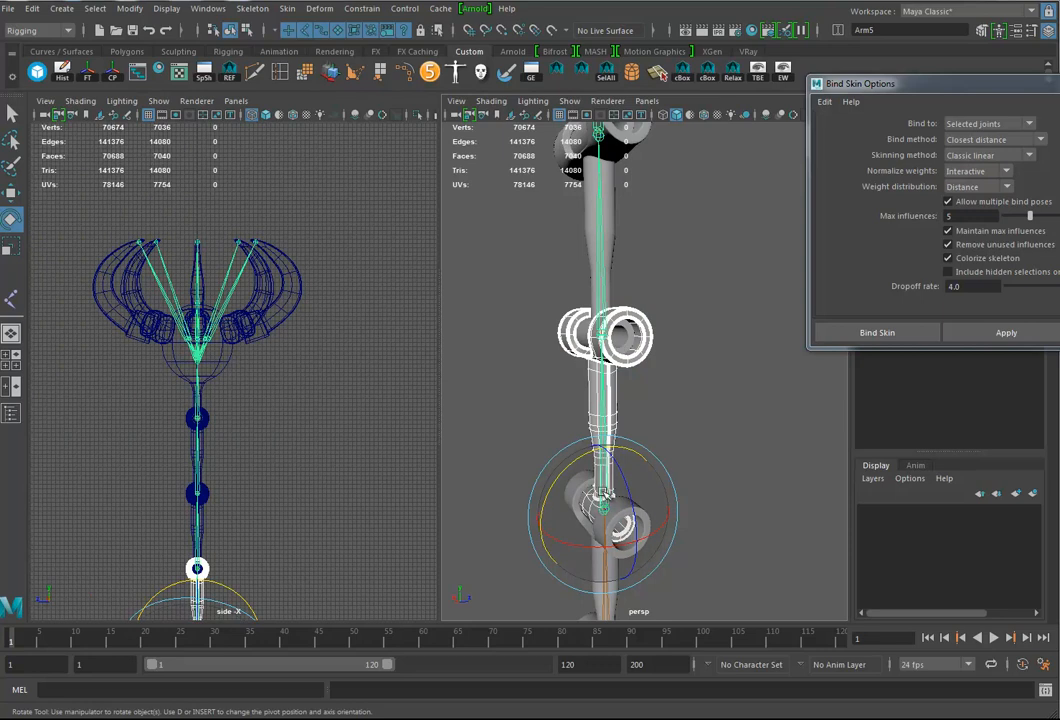
click(985, 333)
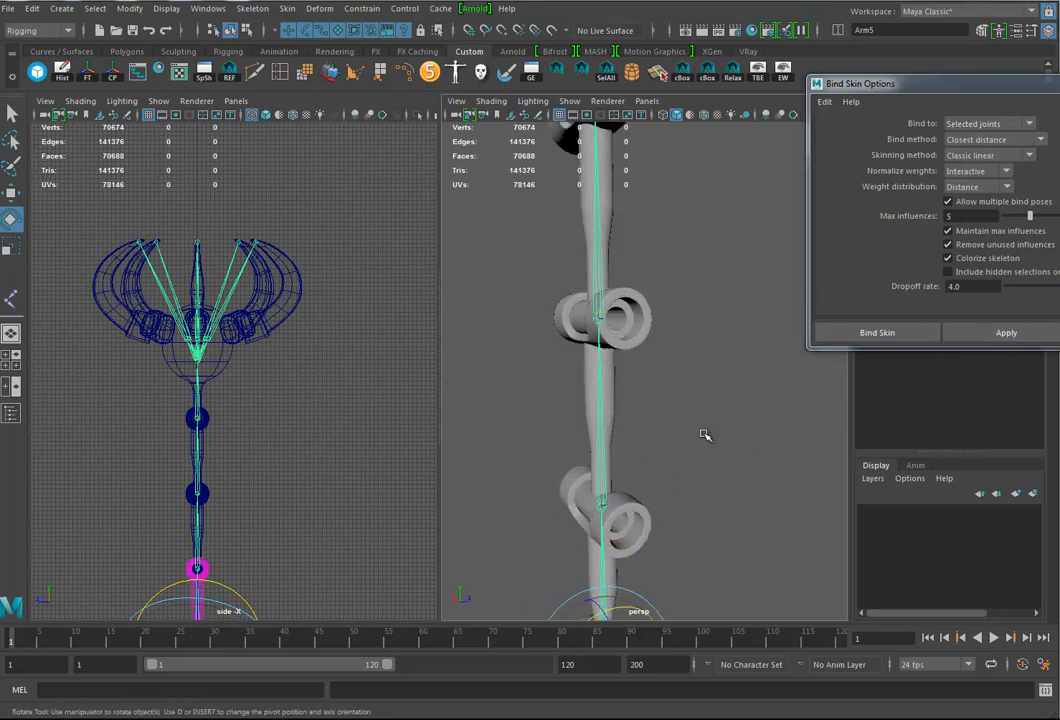
click(618, 402)
shift+drag(686, 379, 488, 423)
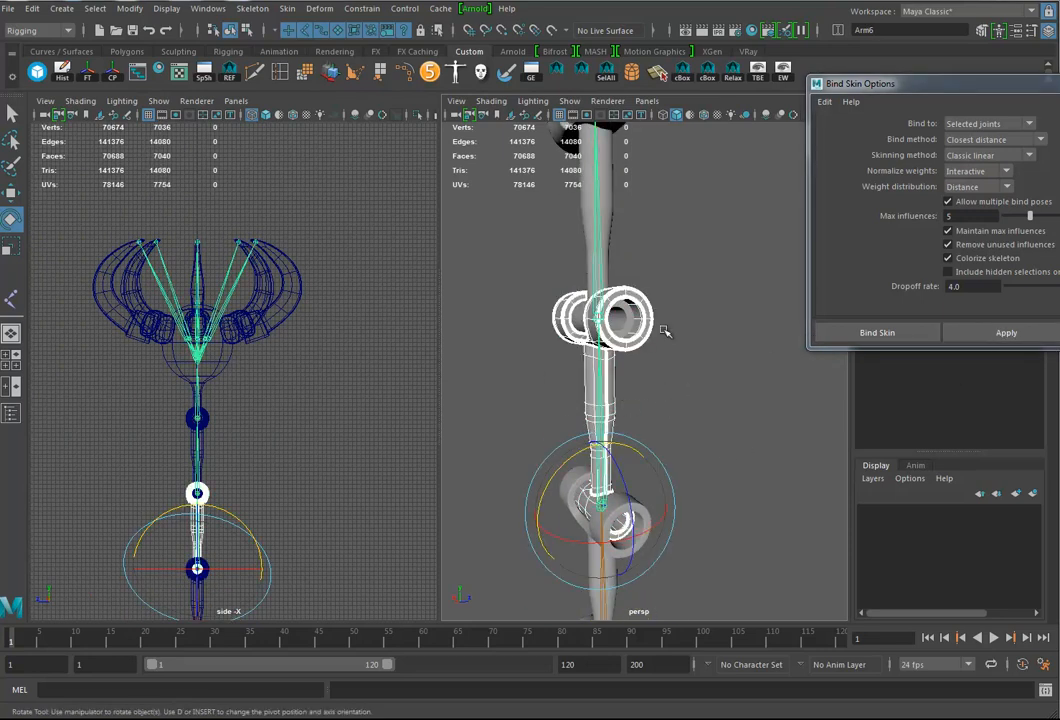
click(1010, 341)
Bind the Arm07 mesh to joint Arm7 and the staff's round head mesh to joint Arm8.
key(Down)
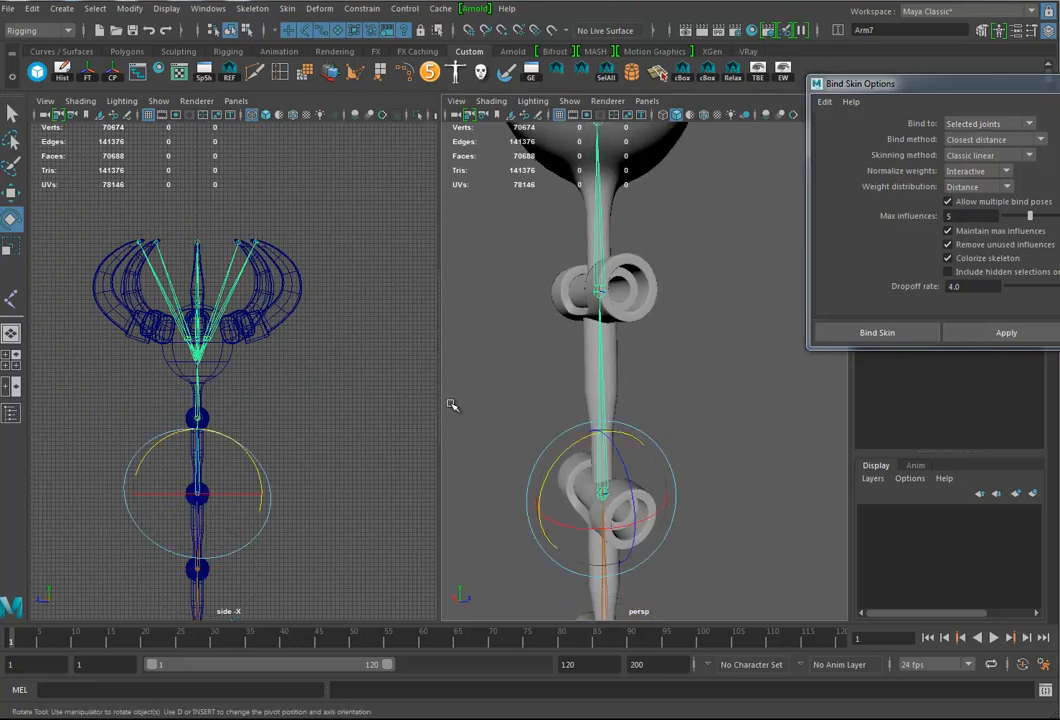
shift+click(611, 372)
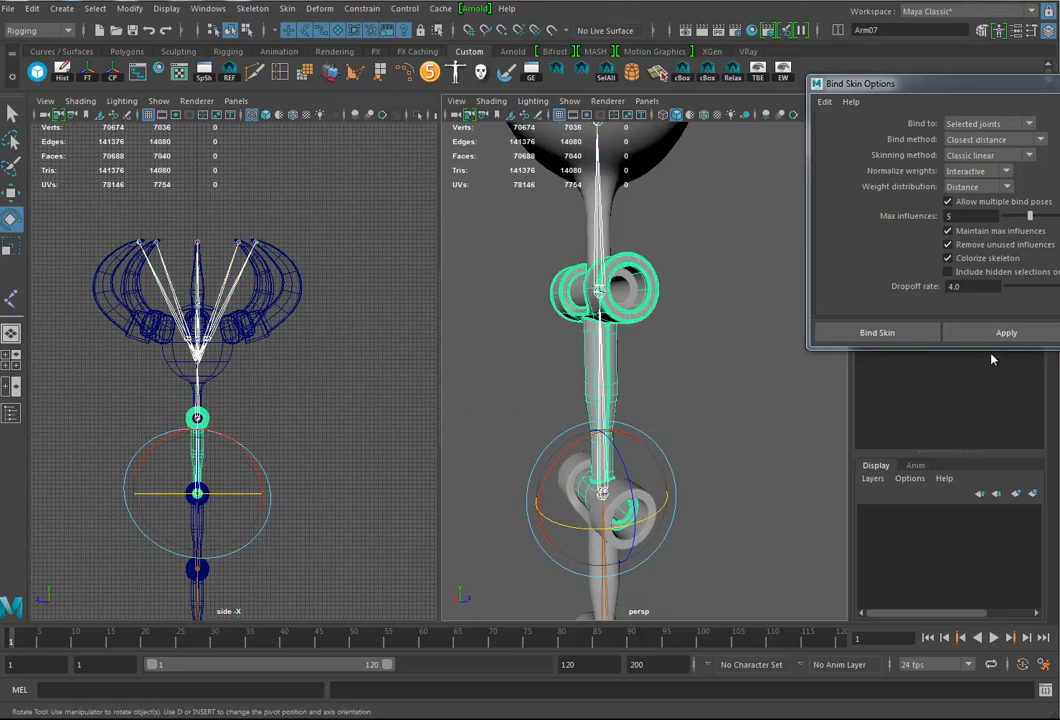
click(1003, 337)
alt+middle_drag(606, 182, 617, 305)
click(638, 268)
shift+drag(687, 343, 554, 364)
click(982, 337)
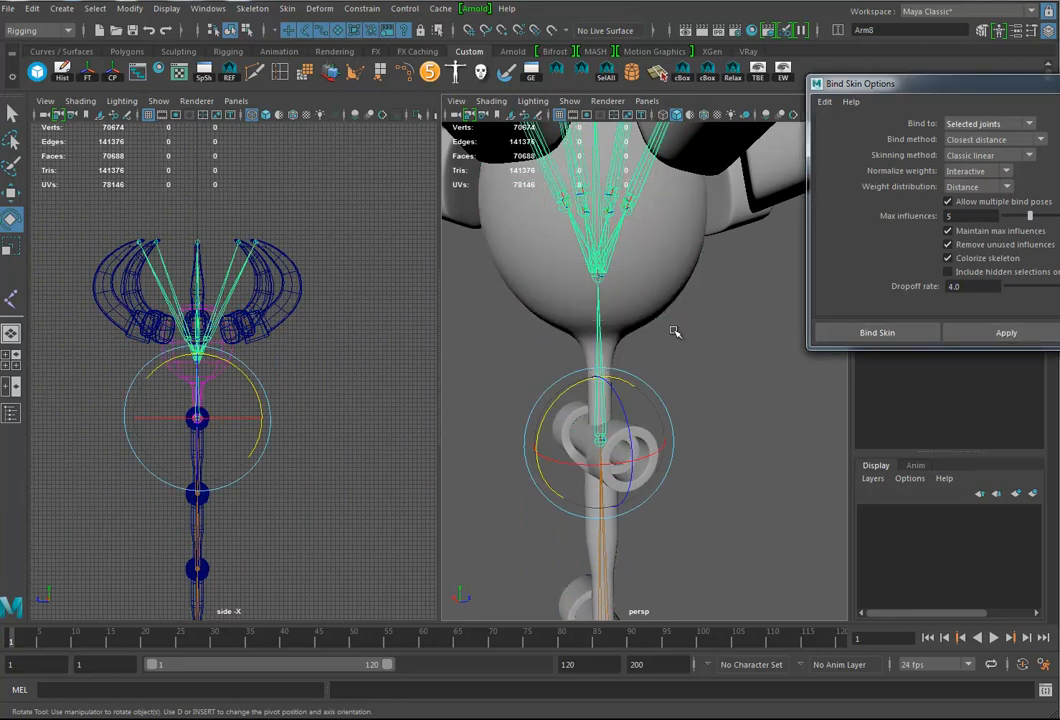
Bind the Claw05 mesh to joint Claw3 and the neighbouring Claw06 mesh to the joint reaching its own tip.
alt+middle_drag(690, 280, 664, 414)
alt+right_drag(720, 384, 630, 380)
alt+drag(630, 380, 625, 401)
alt+right_drag(625, 401, 724, 402)
click(679, 385)
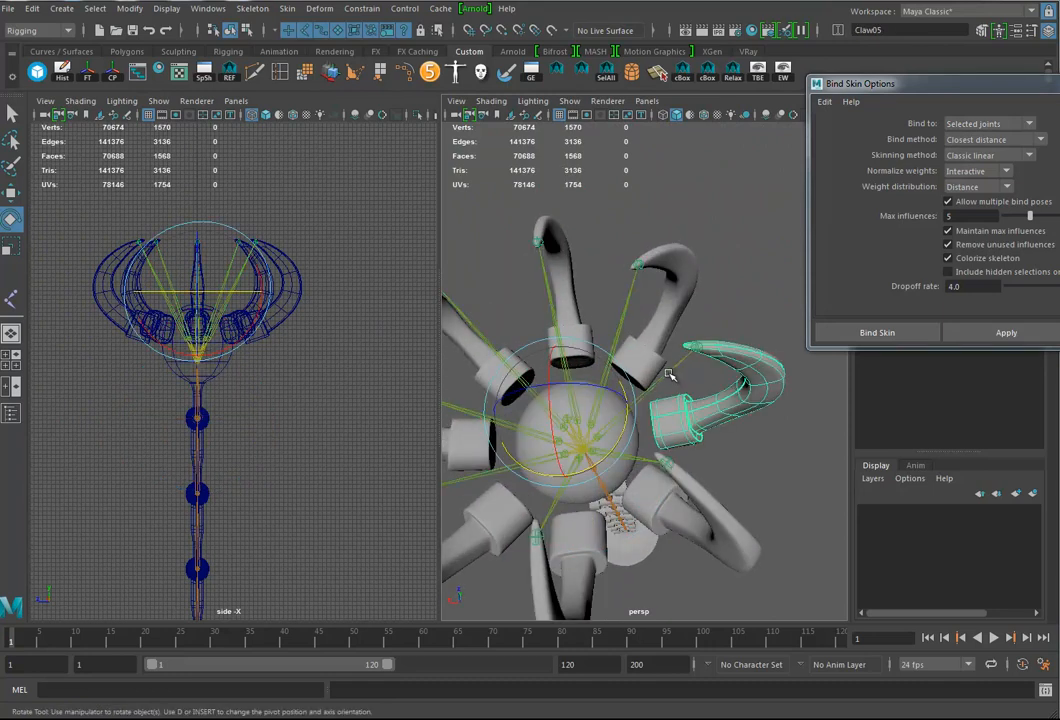
click(1032, 335)
click(627, 320)
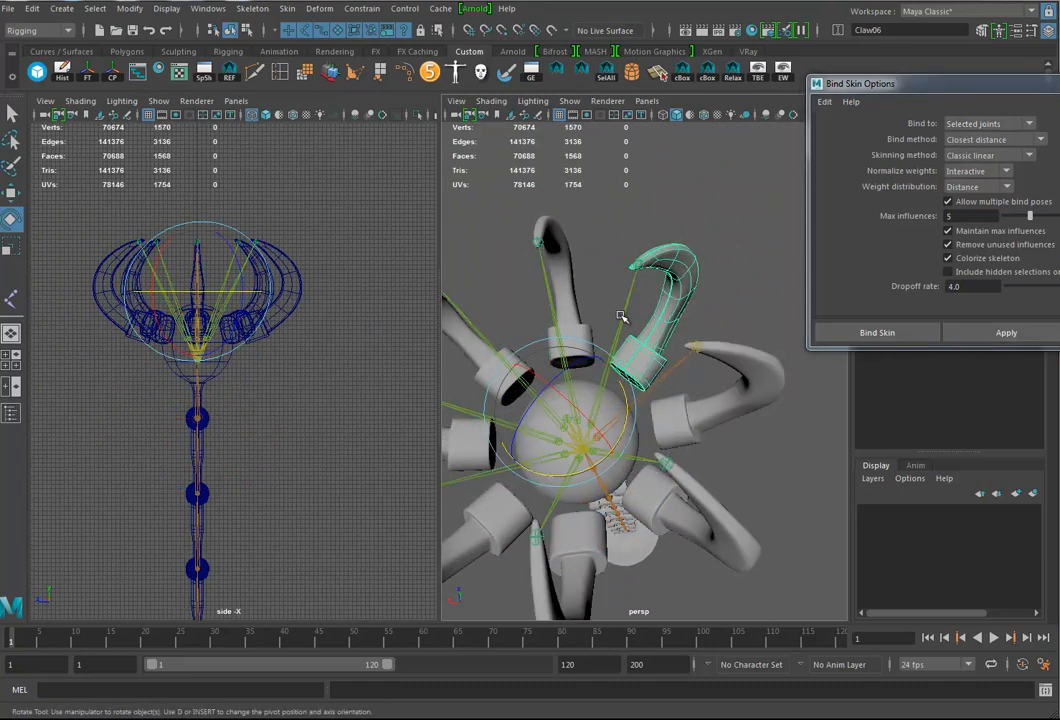
click(1000, 333)
Bind the Claw07 mesh to joint Claw5 and the next two claws around the head to their own joints, ending with Claw7.
click(546, 311)
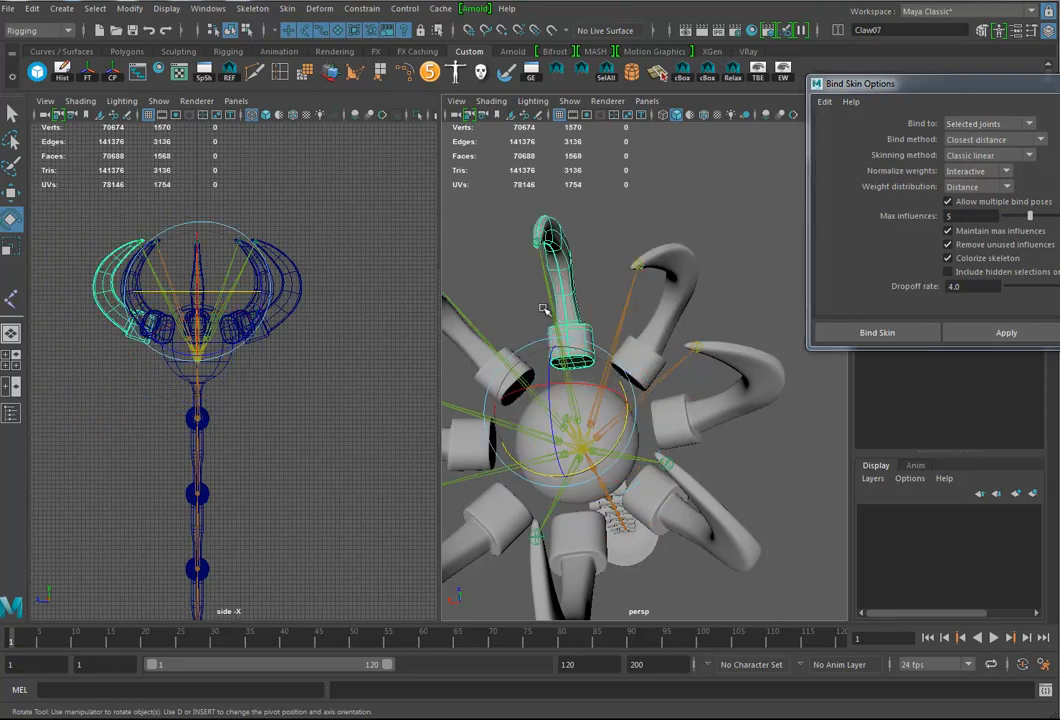
click(1000, 333)
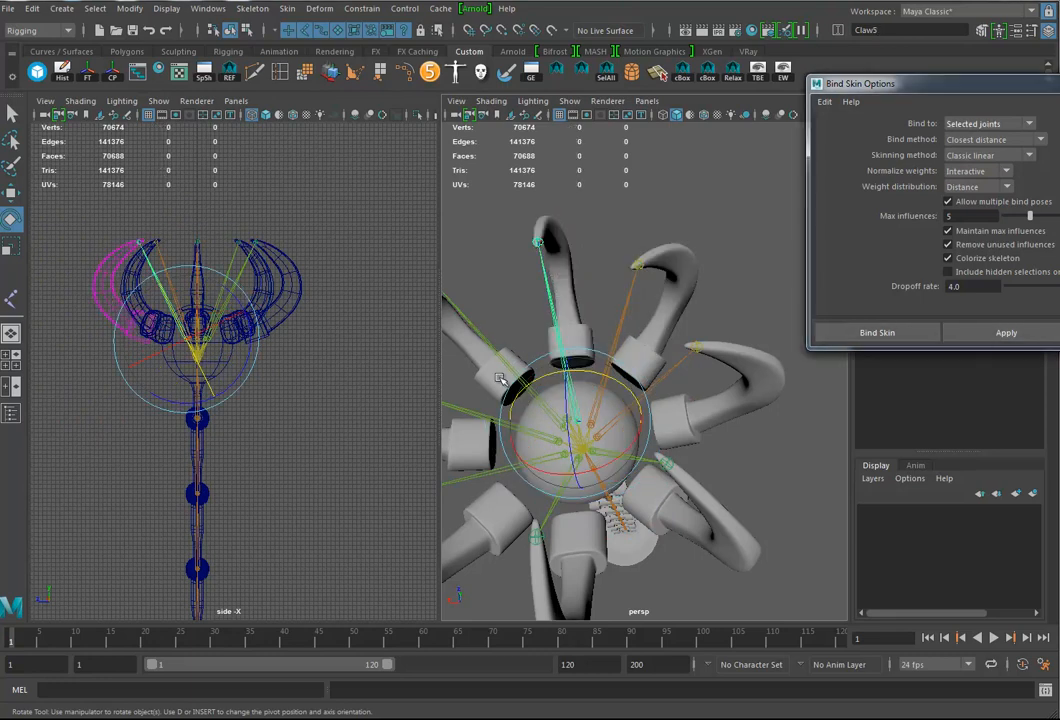
click(489, 331)
click(1000, 333)
click(462, 397)
click(463, 417)
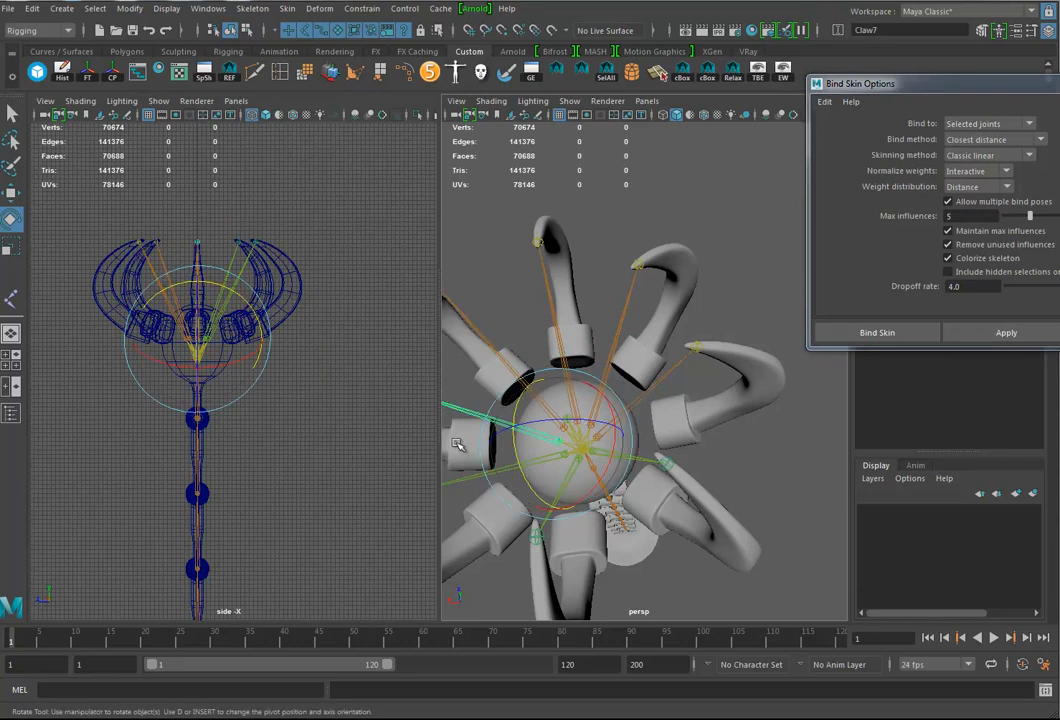
click(1005, 333)
Bind the Claw010 mesh to joint Claw8 and the Claw011 mesh to joint Claw1.
click(484, 510)
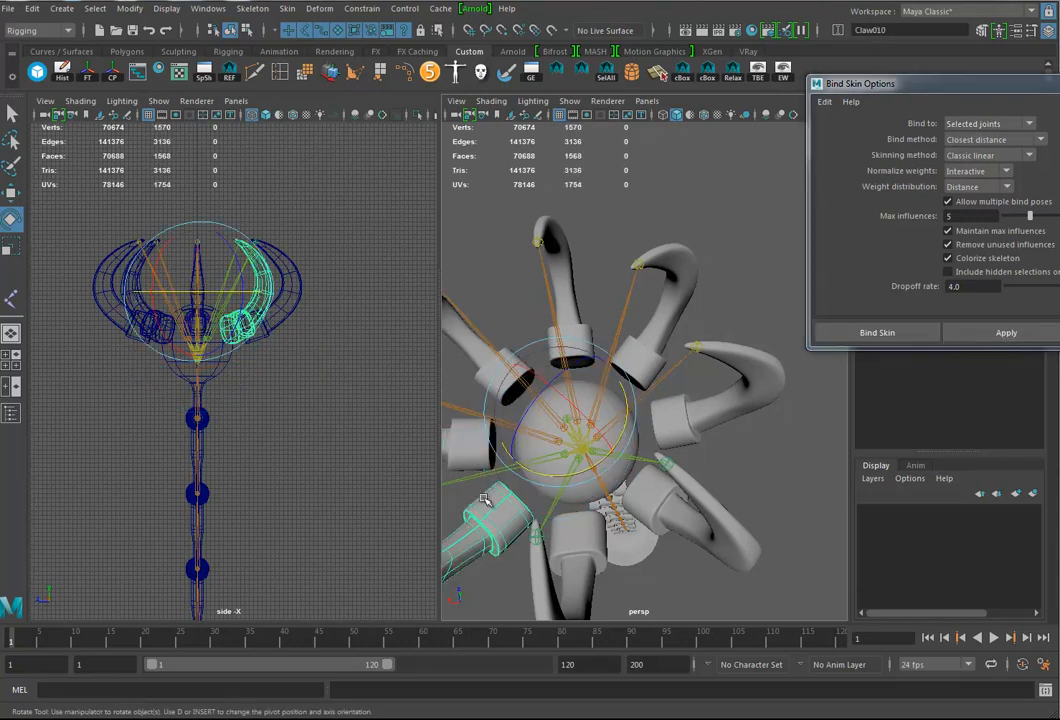
click(470, 472)
click(1030, 336)
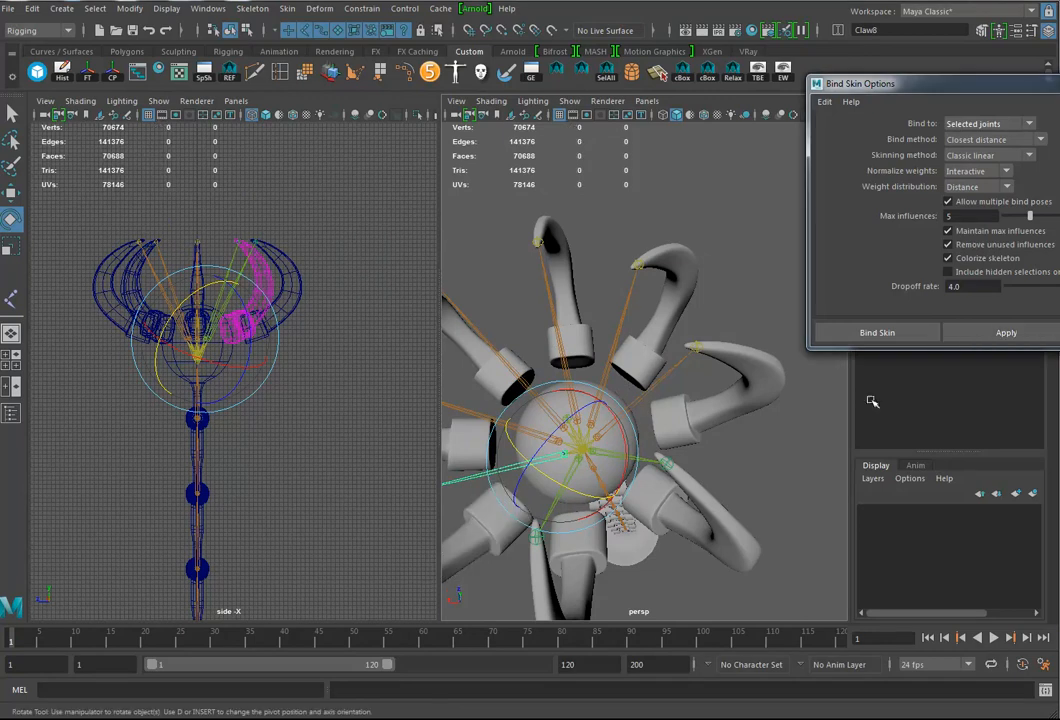
click(578, 571)
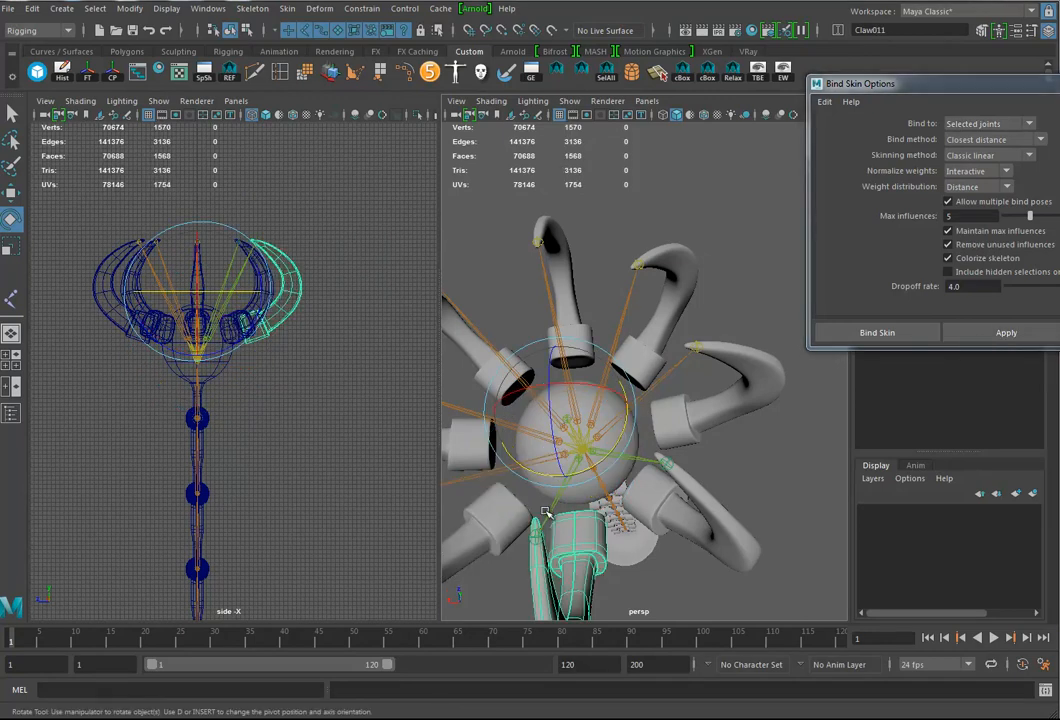
shift+click(553, 508)
click(1010, 332)
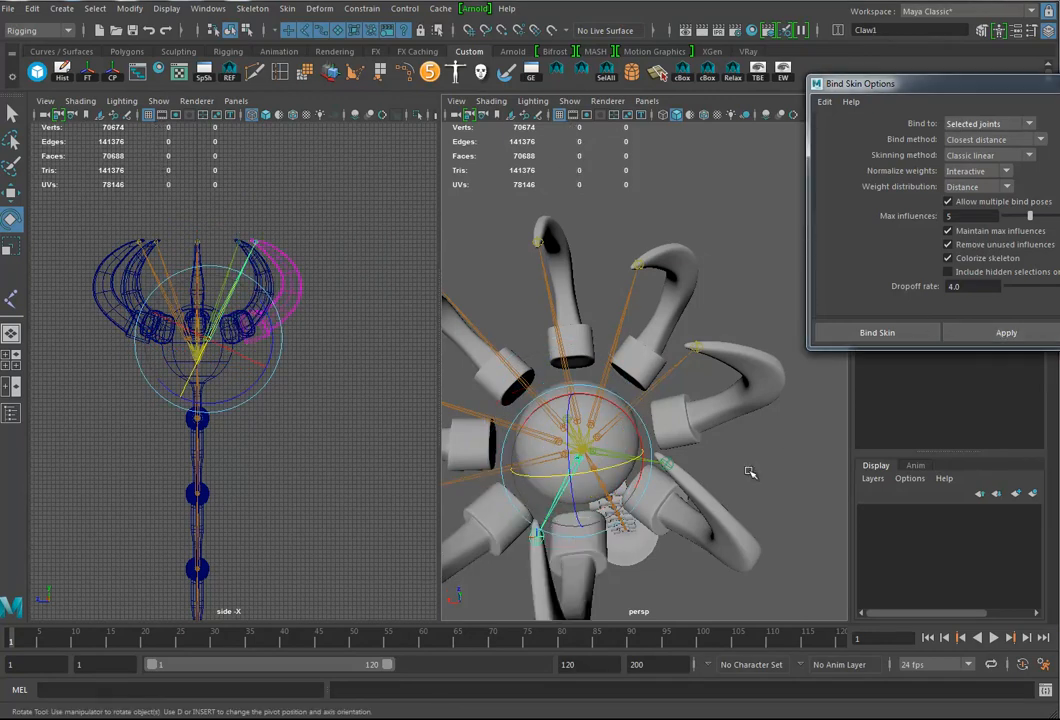
Bind the last unbound claw mesh, between Claw011 and Claw05, to the joint reaching its tip.
click(717, 533)
shift+click(641, 458)
click(985, 334)
Try to bind the Claw05 mesh to joint Claw3 again and close the Bind Skin options.
click(722, 411)
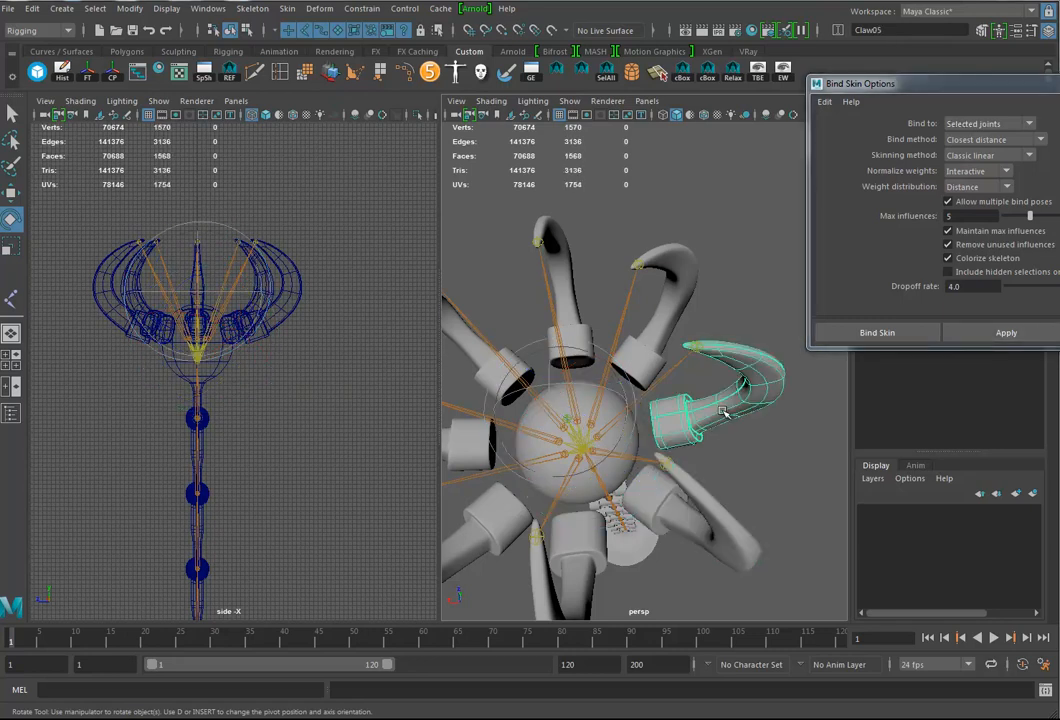
shift+click(658, 389)
click(1006, 332)
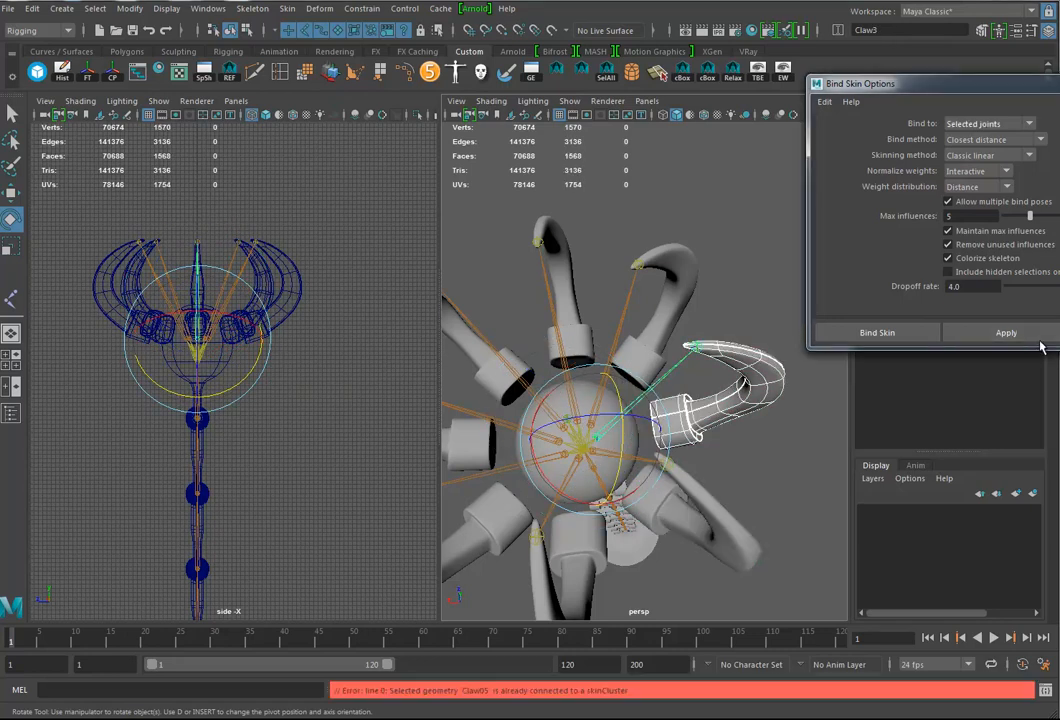
click(877, 332)
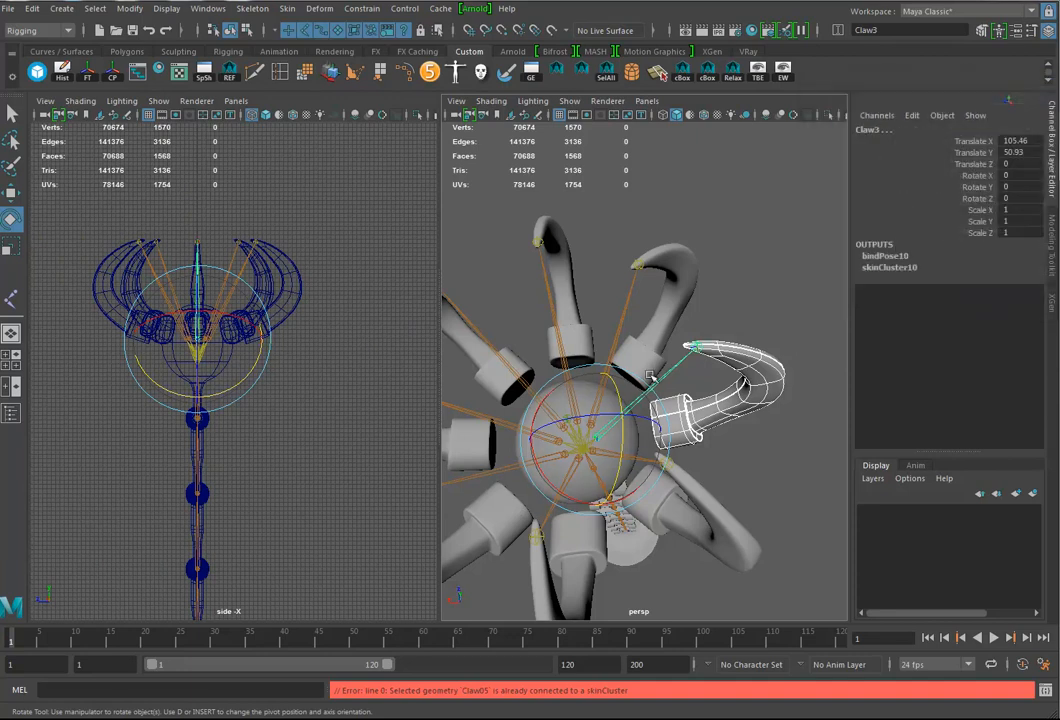
Select the staff's arm joints up to Arm8, rotate them together in Y to test the bend, and undo the rotation.
alt+right_drag(748, 433, 667, 466)
alt+drag(667, 466, 712, 450)
alt+right_drag(712, 450, 656, 445)
alt+middle_drag(656, 445, 656, 391)
alt+drag(656, 391, 563, 403)
alt+right_drag(563, 403, 679, 421)
alt+middle_drag(679, 421, 682, 409)
alt+drag(712, 499, 624, 541)
click(626, 539)
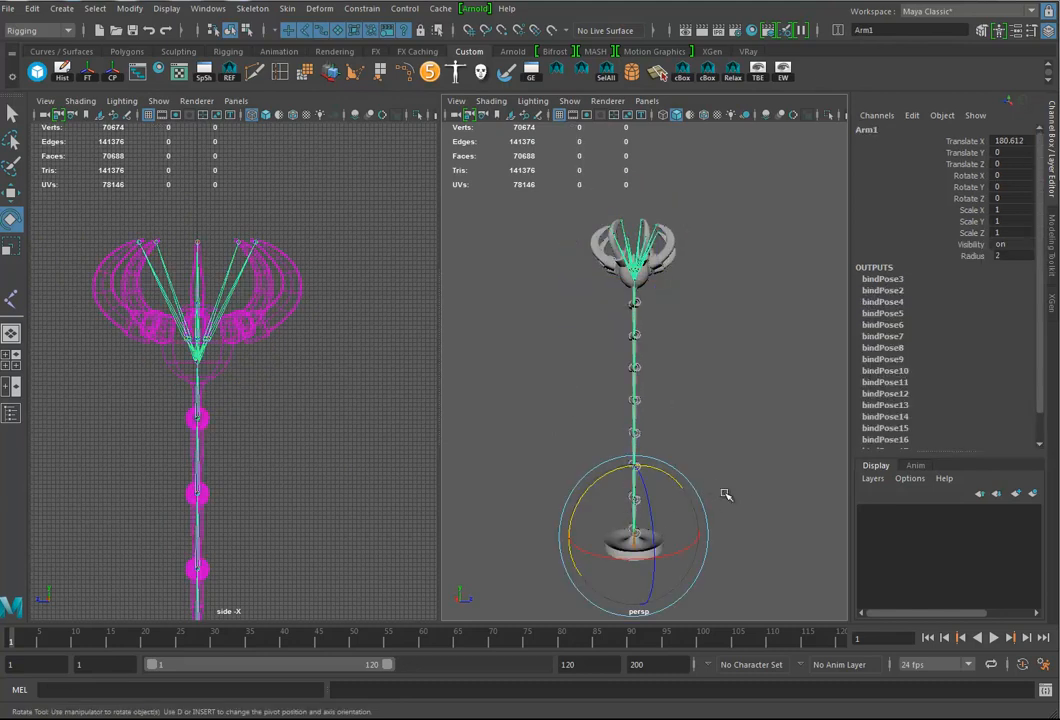
key(Down)
key(Down)
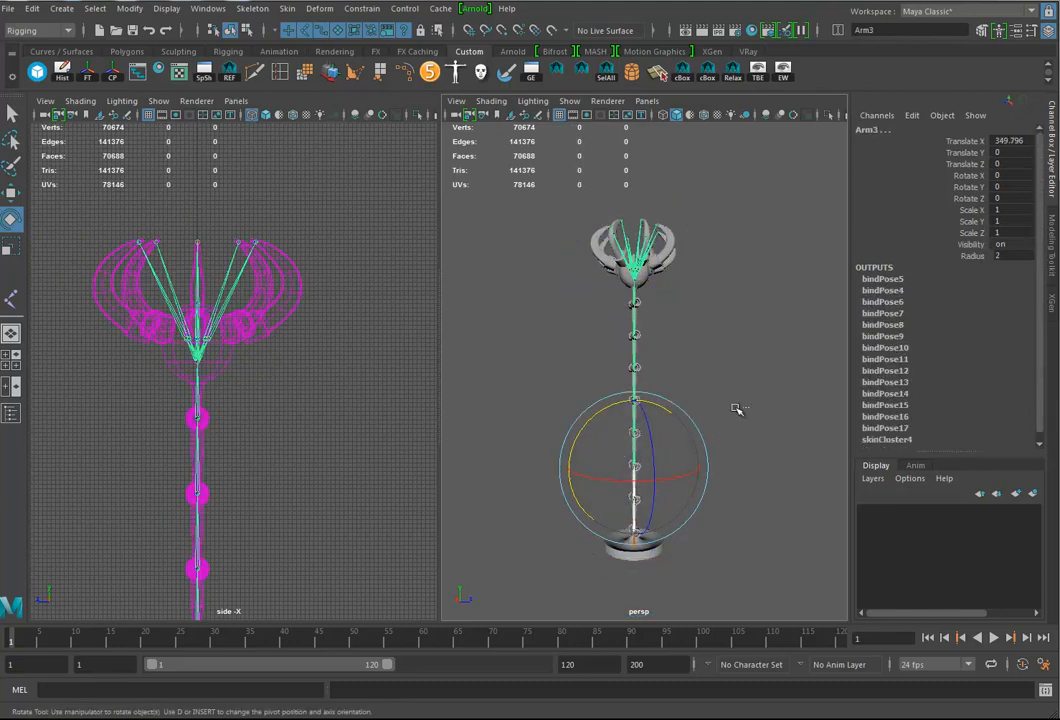
shift+drag(744, 404, 609, 414)
shift+drag(711, 374, 622, 388)
shift+drag(701, 342, 617, 358)
shift+drag(758, 315, 642, 299)
shift+drag(789, 283, 589, 312)
key(ctrl+z)
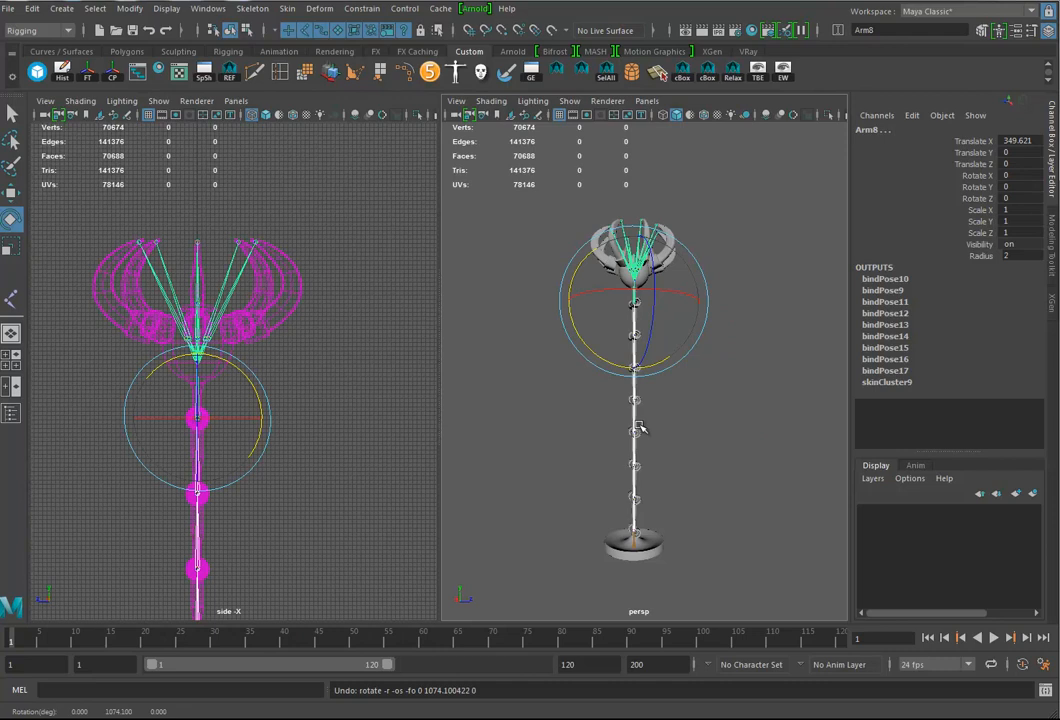
Select all the claw joints, rotate them together to test the claw movement, and undo the rotation.
alt+drag(640, 383, 659, 402)
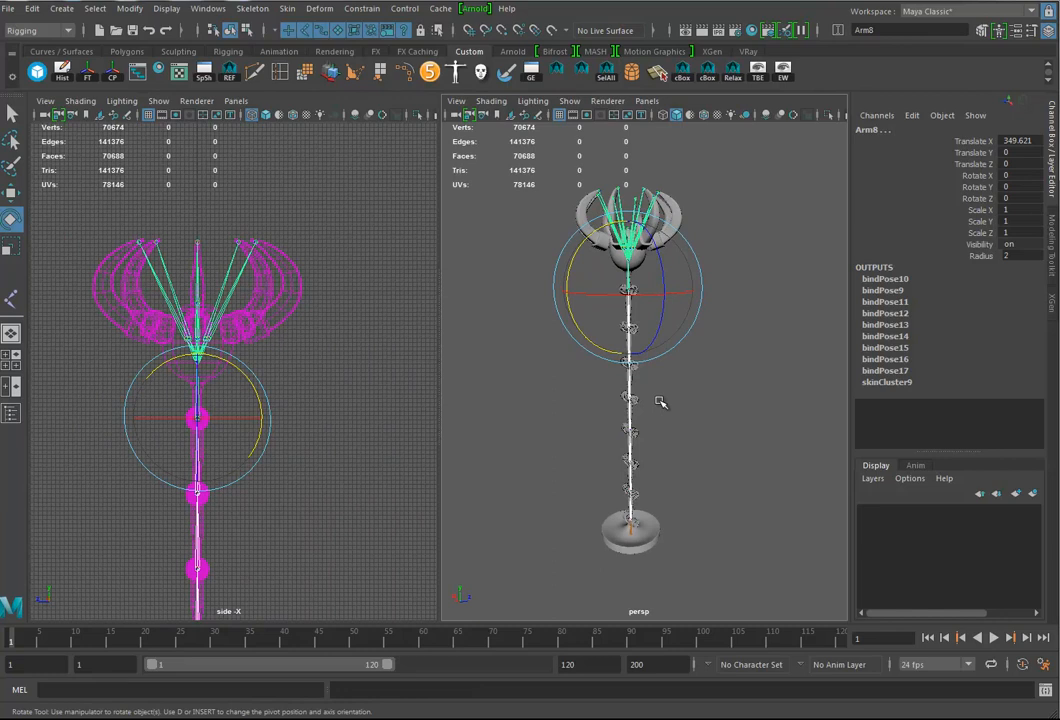
drag(569, 209, 720, 208)
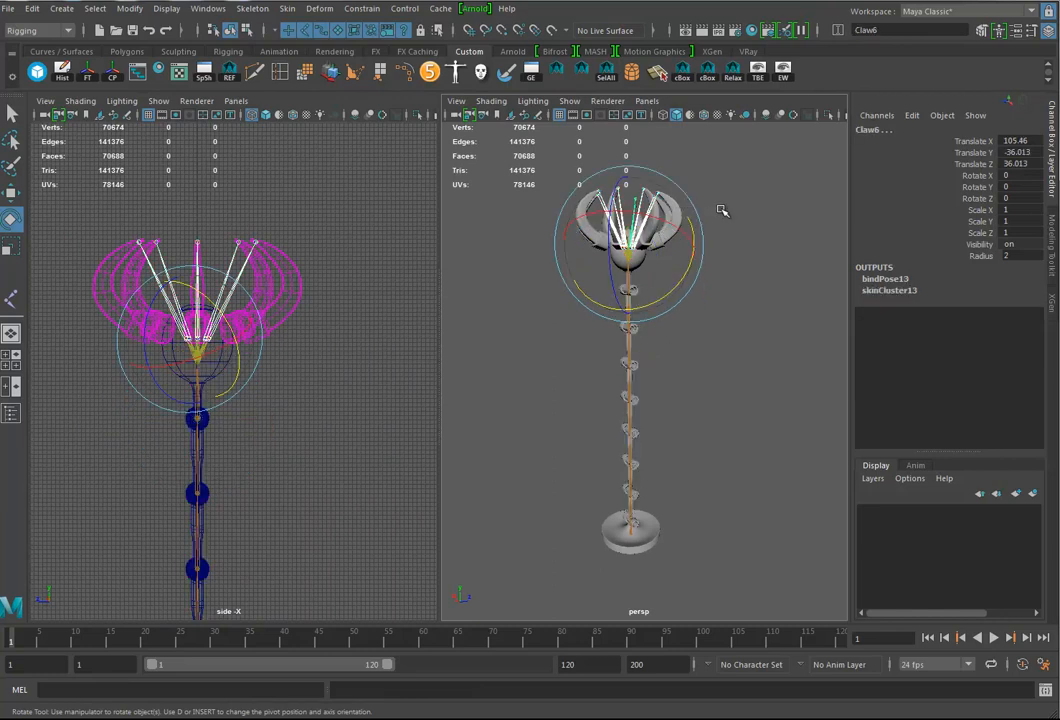
alt+middle_drag(706, 240, 705, 293)
alt+drag(705, 293, 634, 313)
key(ctrl+z)
Create a NURBS circle at the staff's base and scale it uniformly to about 898 so it surrounds the base.
alt+drag(679, 433, 676, 475)
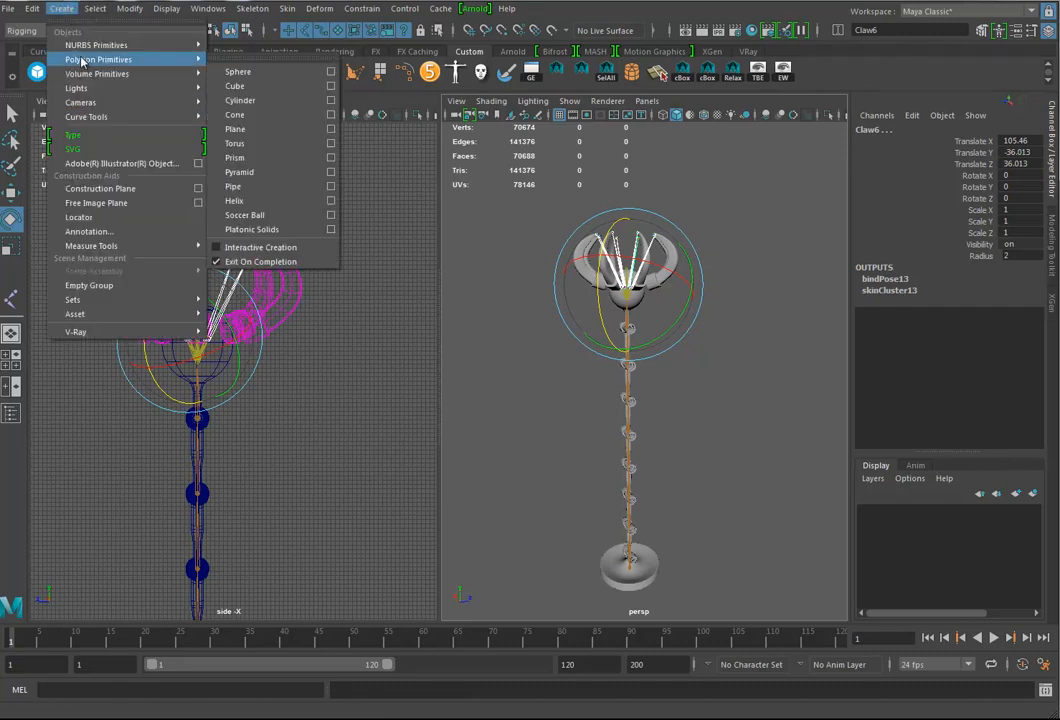
mouse_move(84, 52)
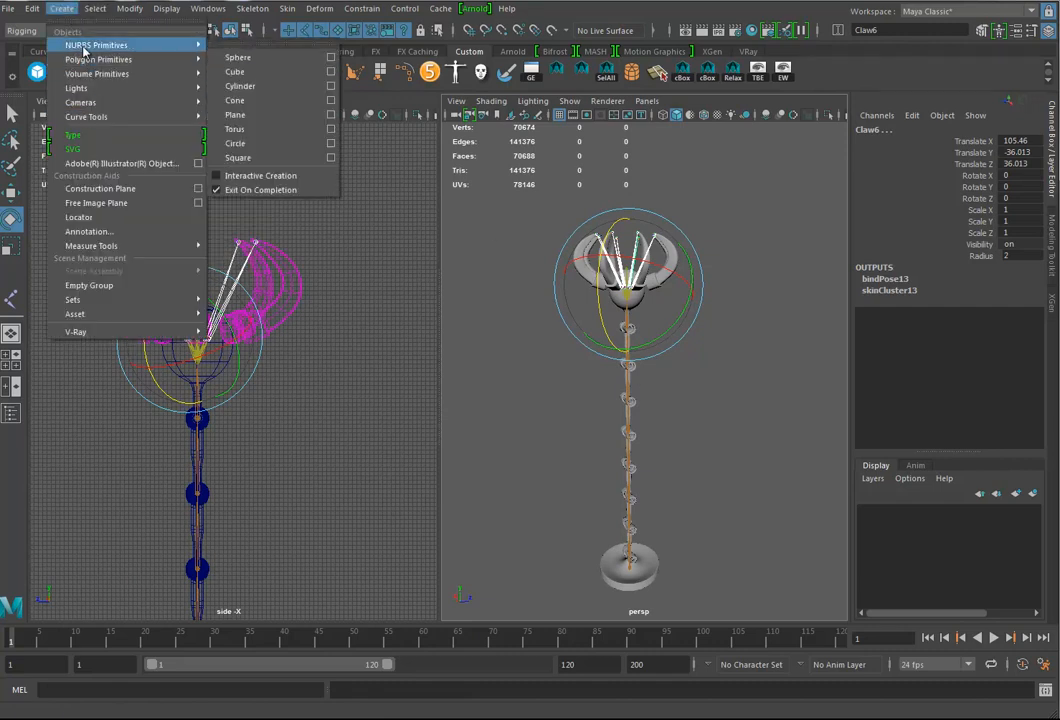
click(238, 143)
key(r)
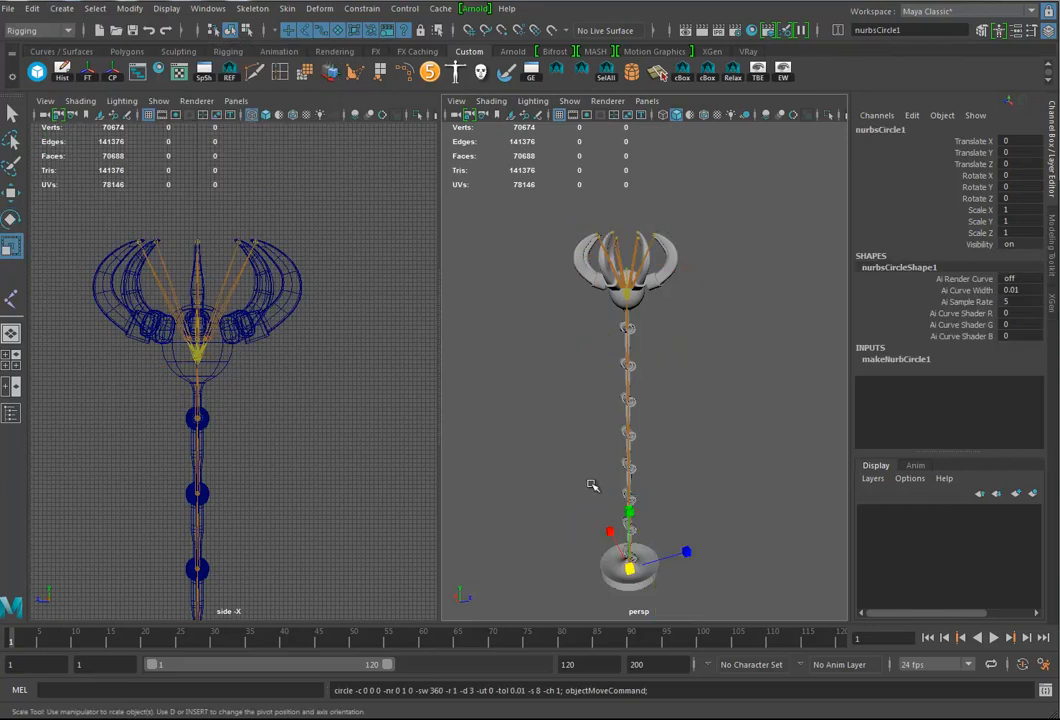
middle_drag(592, 478, 728, 491)
alt+drag(728, 491, 732, 488)
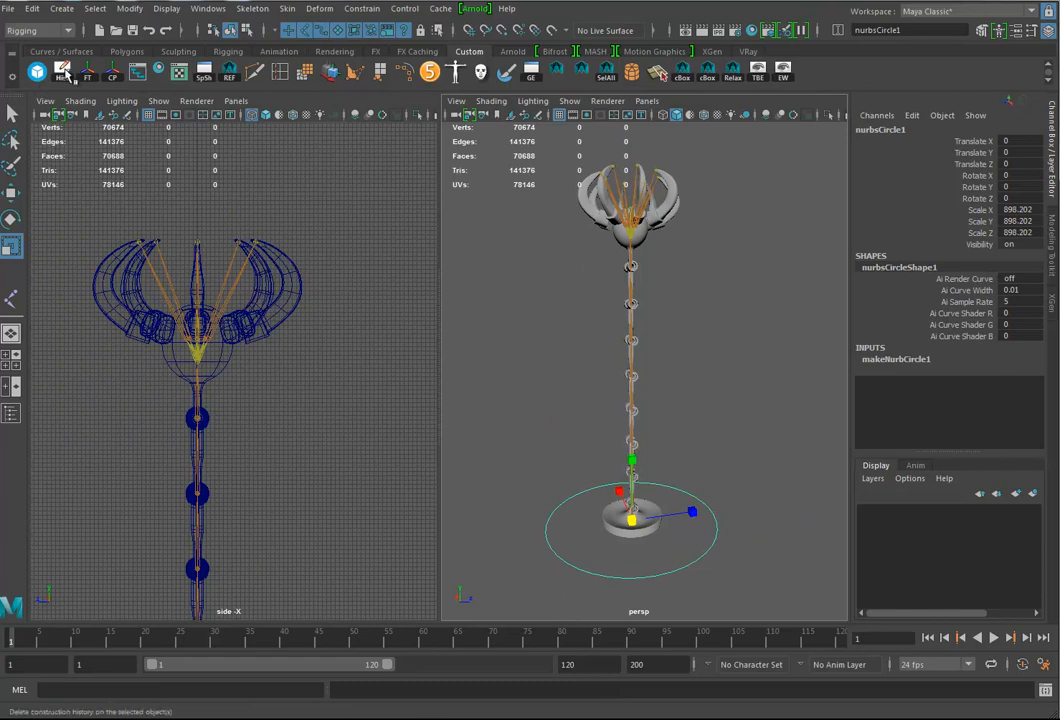
Delete the base circle's history, freeze its transformations, and rename it Base_Ctrl.
click(62, 70)
click(88, 73)
click(919, 130)
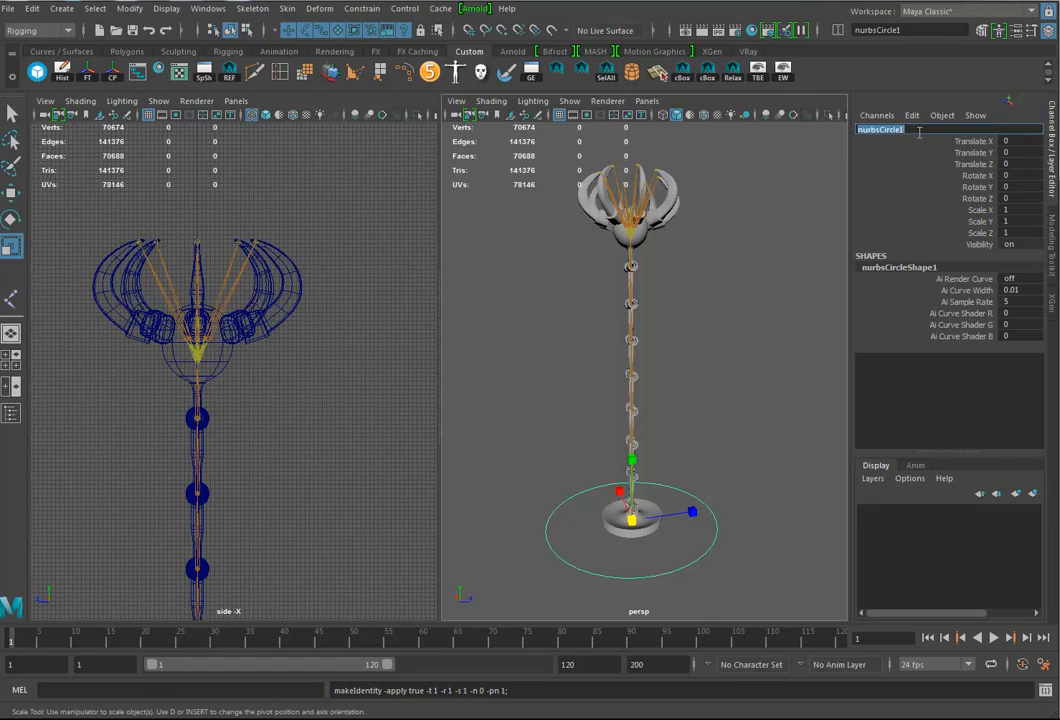
text(Base_Ctrl)
key(Return)
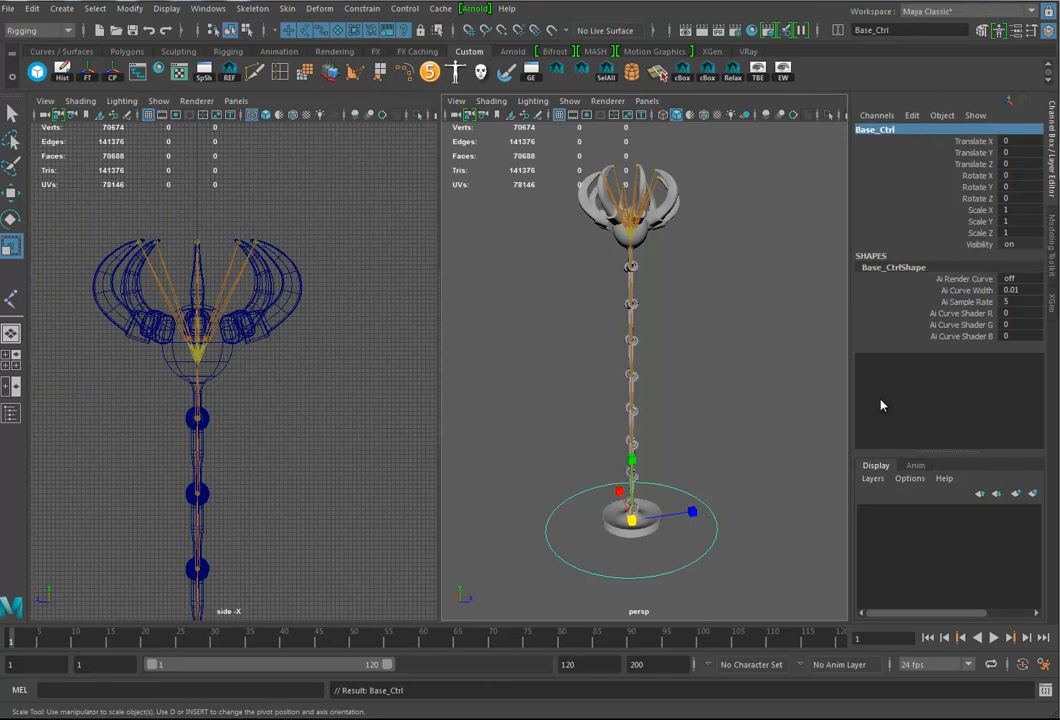
Duplicate Base_Ctrl and raise the copy to the center of the staff's topmost ring joint, about 2629 in Y.
key(ctrl+d)
key(w)
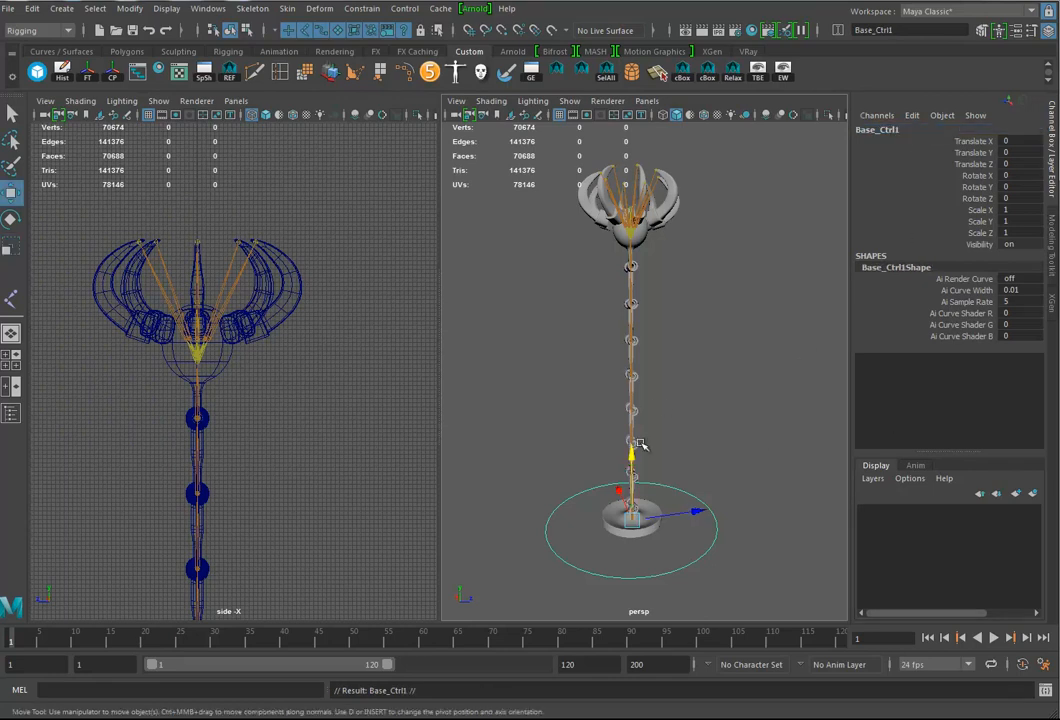
drag(634, 450, 636, 289)
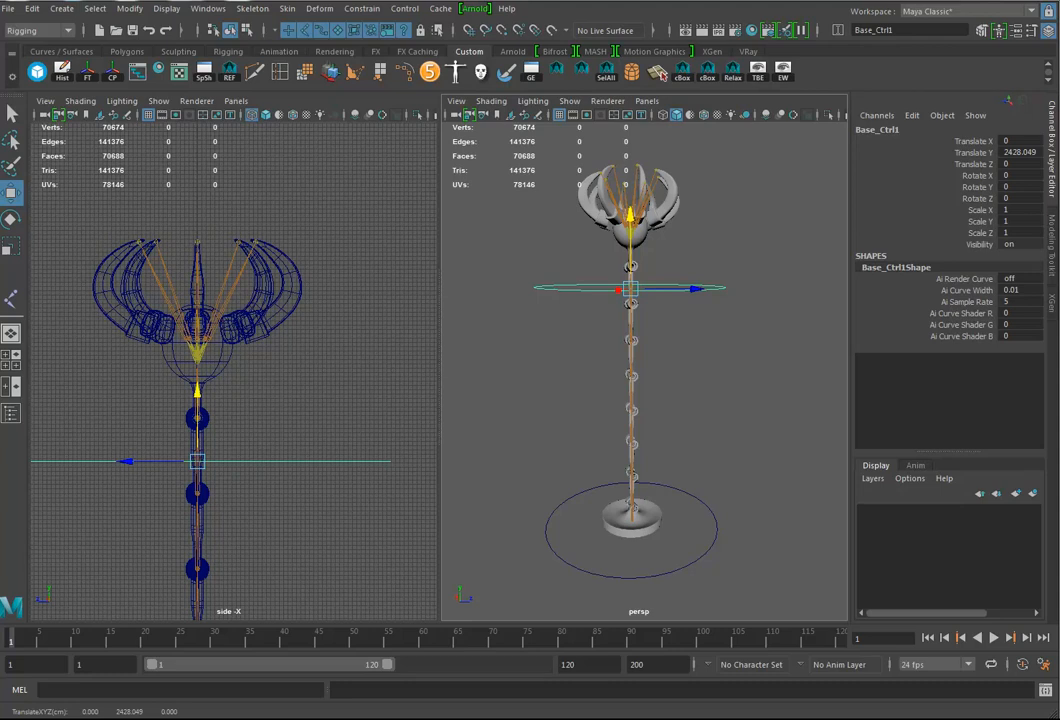
alt+drag(677, 345, 714, 418)
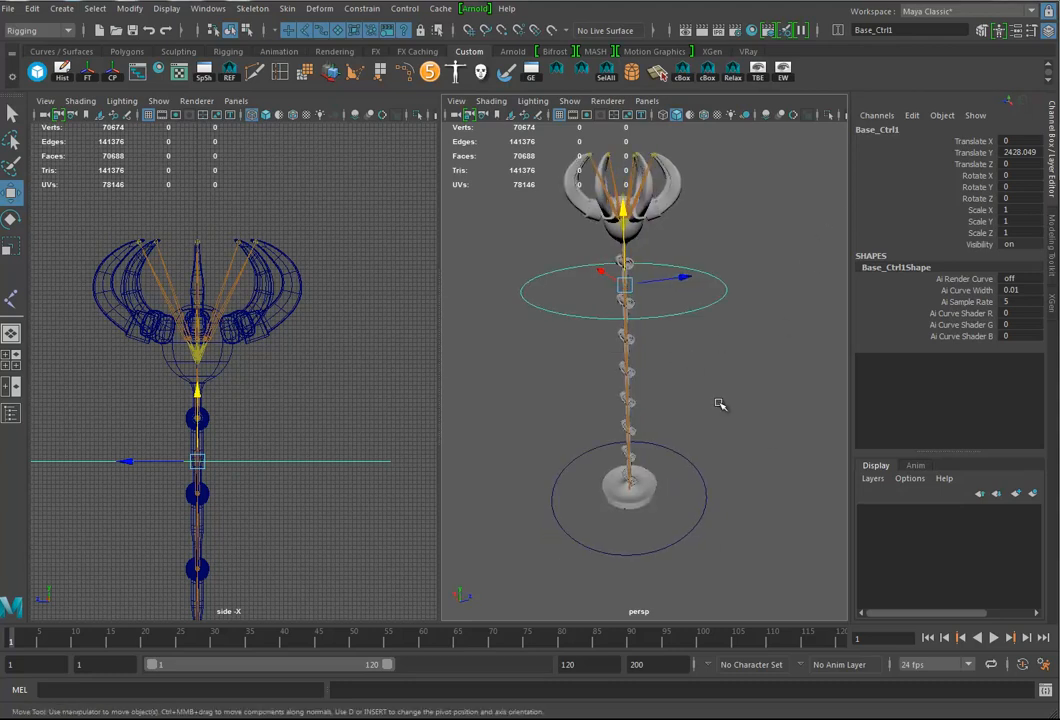
alt+right_drag(577, 392, 643, 393)
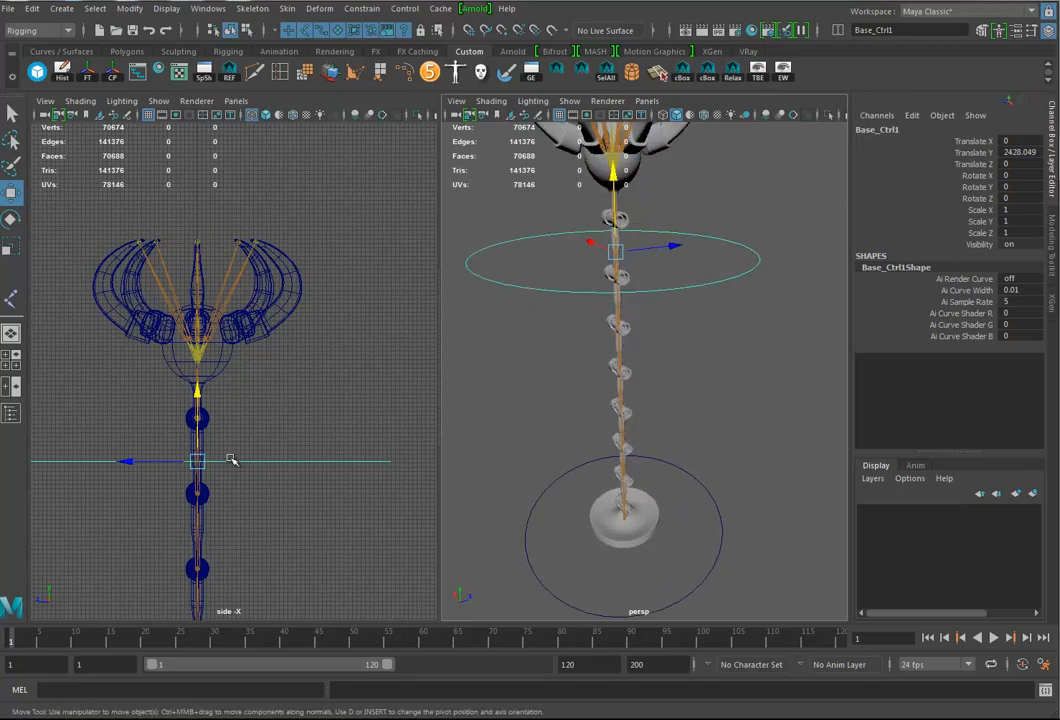
alt+right_drag(246, 463, 341, 442)
alt+middle_drag(300, 438, 435, 415)
alt+right_drag(258, 438, 391, 434)
alt+middle_drag(391, 434, 308, 402)
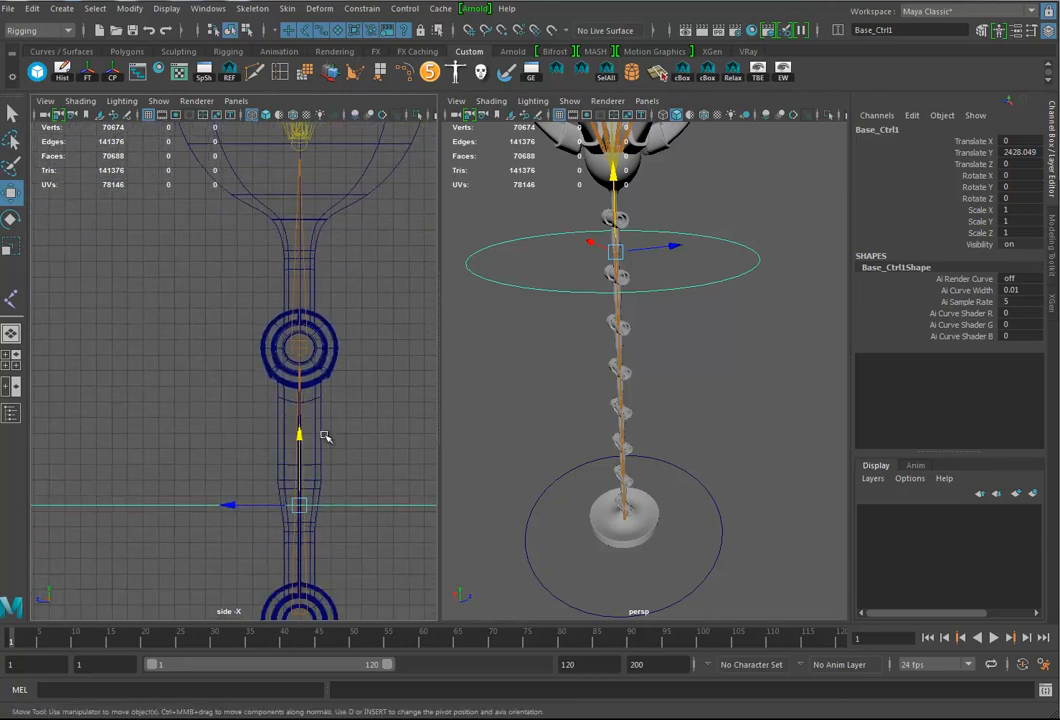
drag(298, 433, 300, 348)
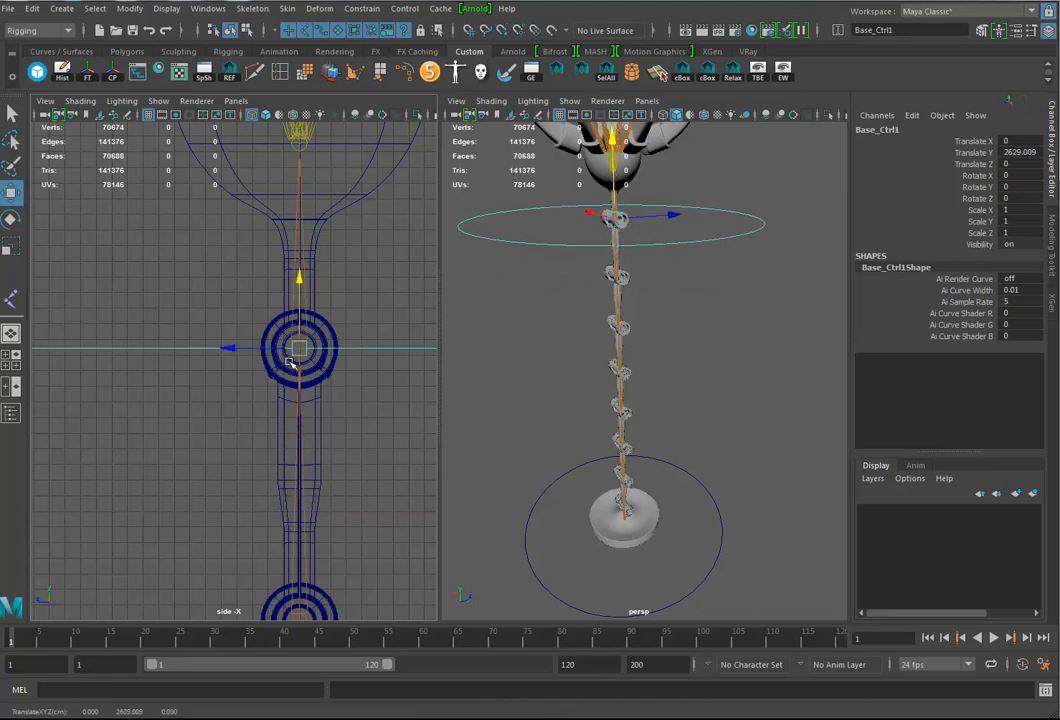
scroll(240, 505, down, 4)
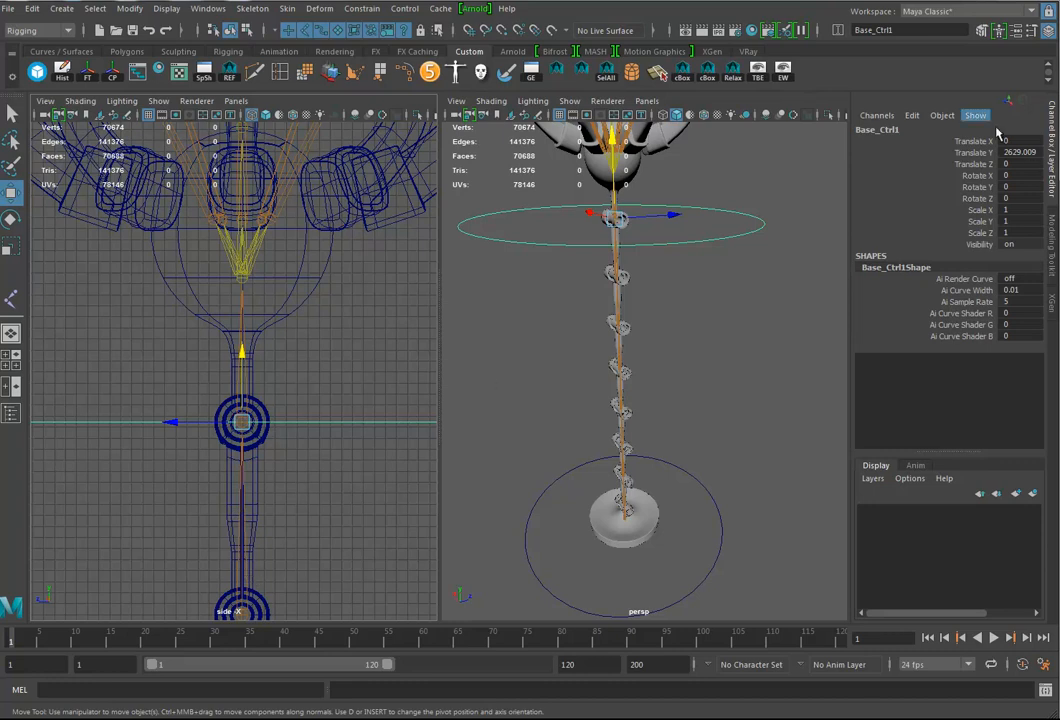
Rename the raised circle Claw_Ctrl, freeze its transformations, and delete its history.
double_click(873, 132)
click(901, 130)
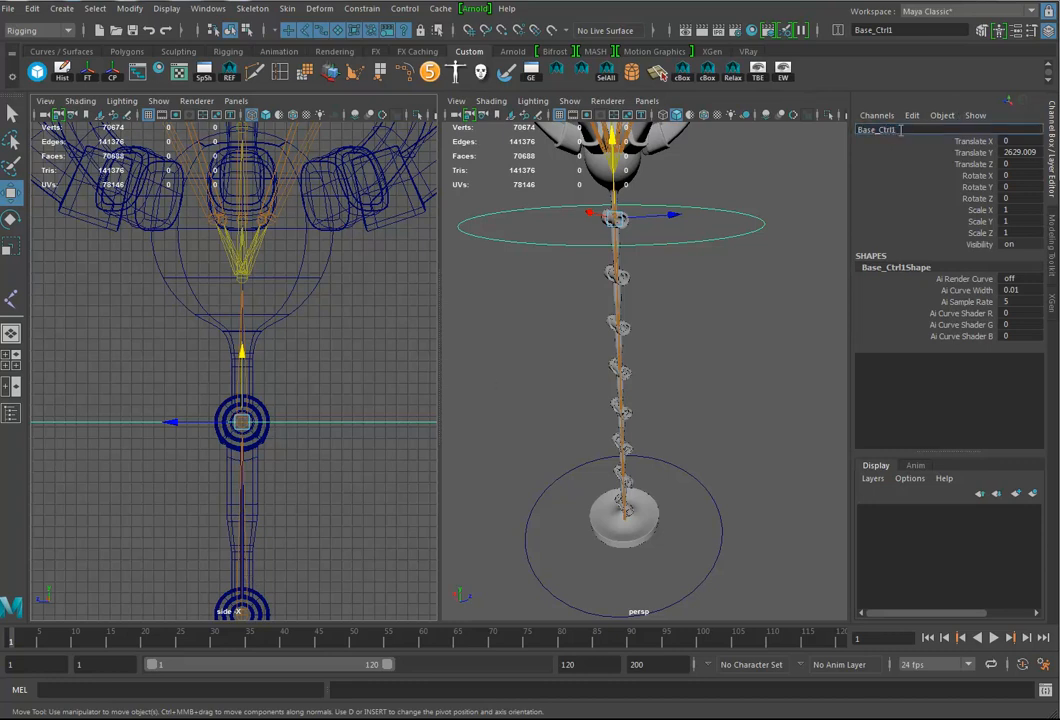
drag(876, 130, 812, 131)
text(Claw)
key(Return)
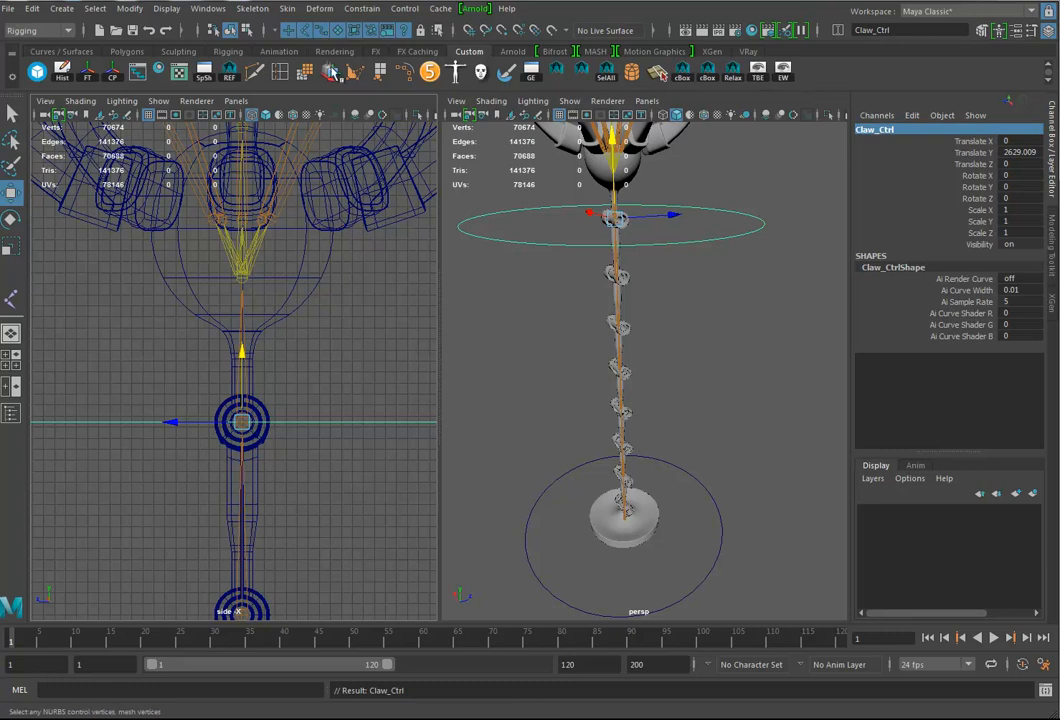
click(90, 78)
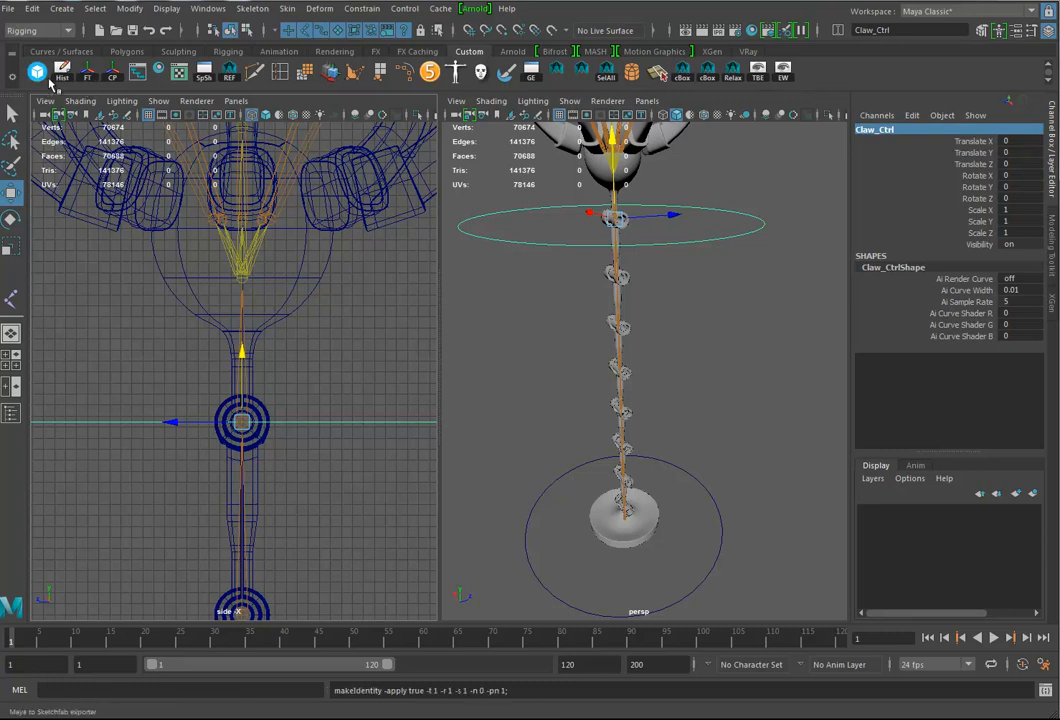
click(62, 72)
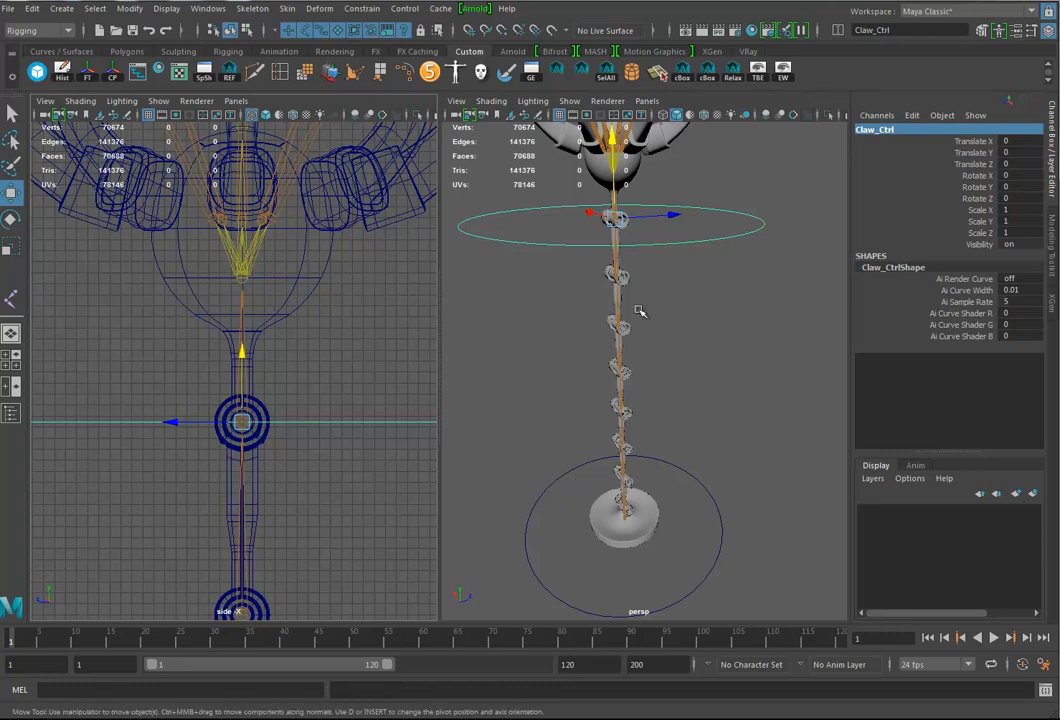
Scale Claw_Ctrl down uniformly to about 0.451 and freeze its transformations.
alt+right_drag(722, 397, 671, 382)
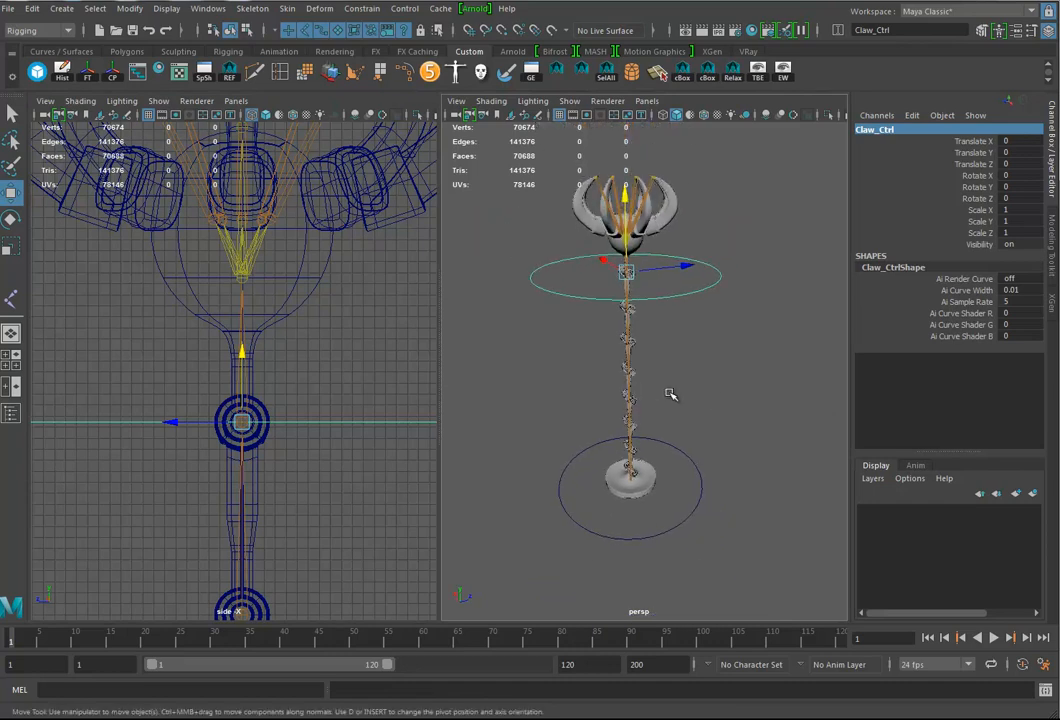
key(t)
key(r)
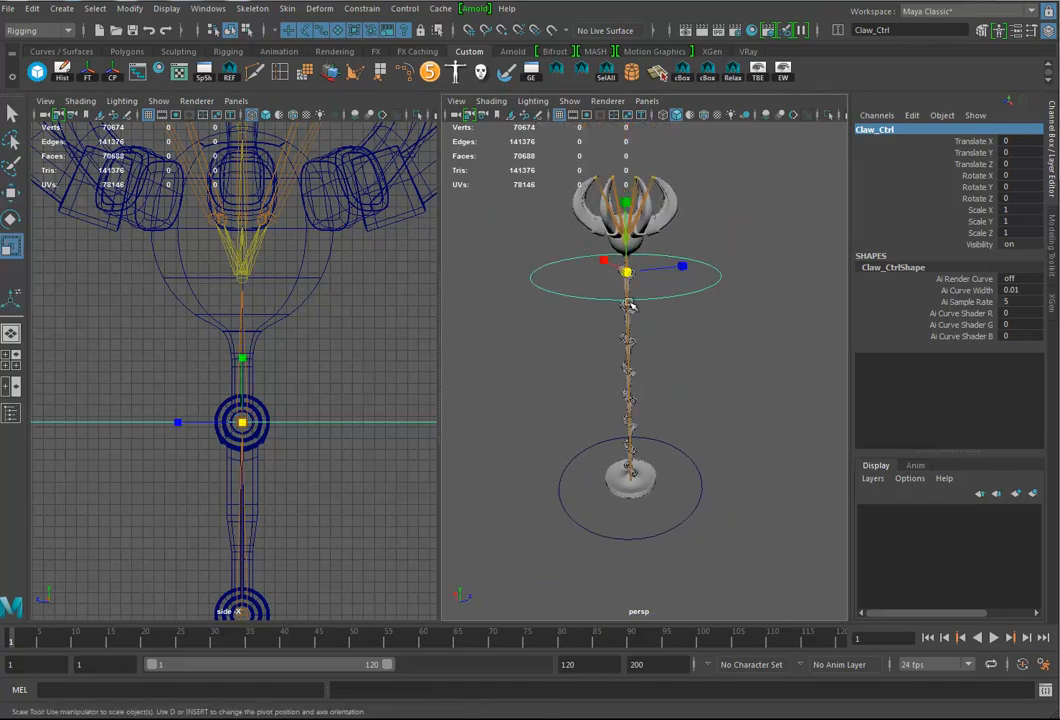
drag(626, 270, 543, 281)
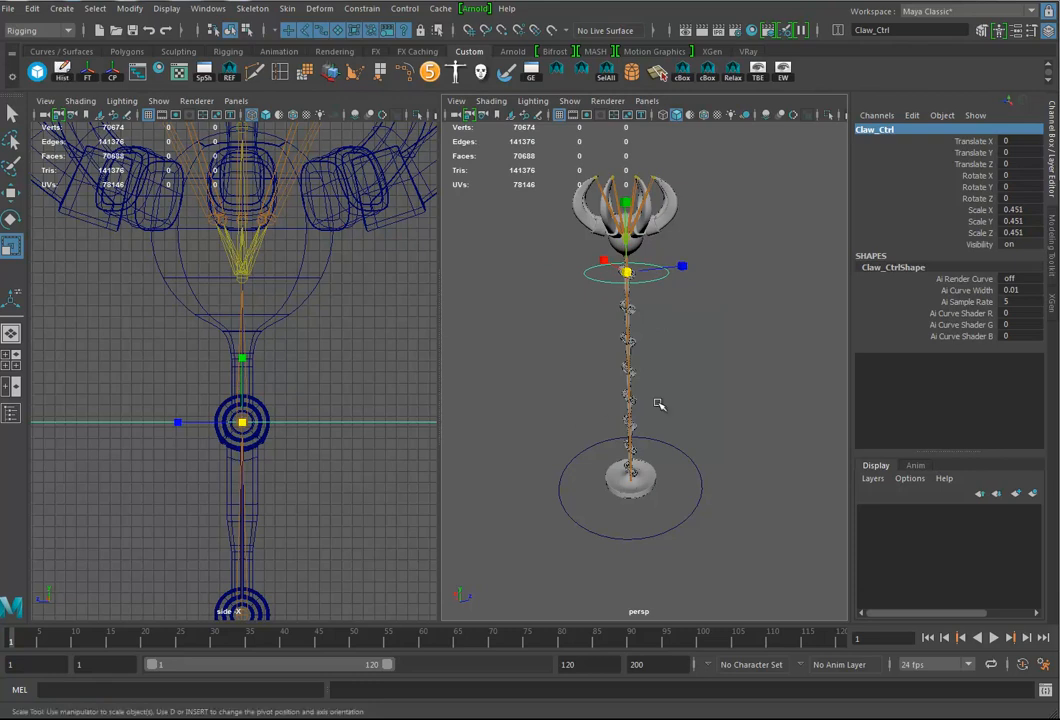
click(86, 70)
Parent Claw_Ctrl under Base_Ctrl.
mouse_move(622, 412)
alt+mouse_down()
mouse_move(615, 387)
mouse_move(625, 393)
alt+mouse_up()
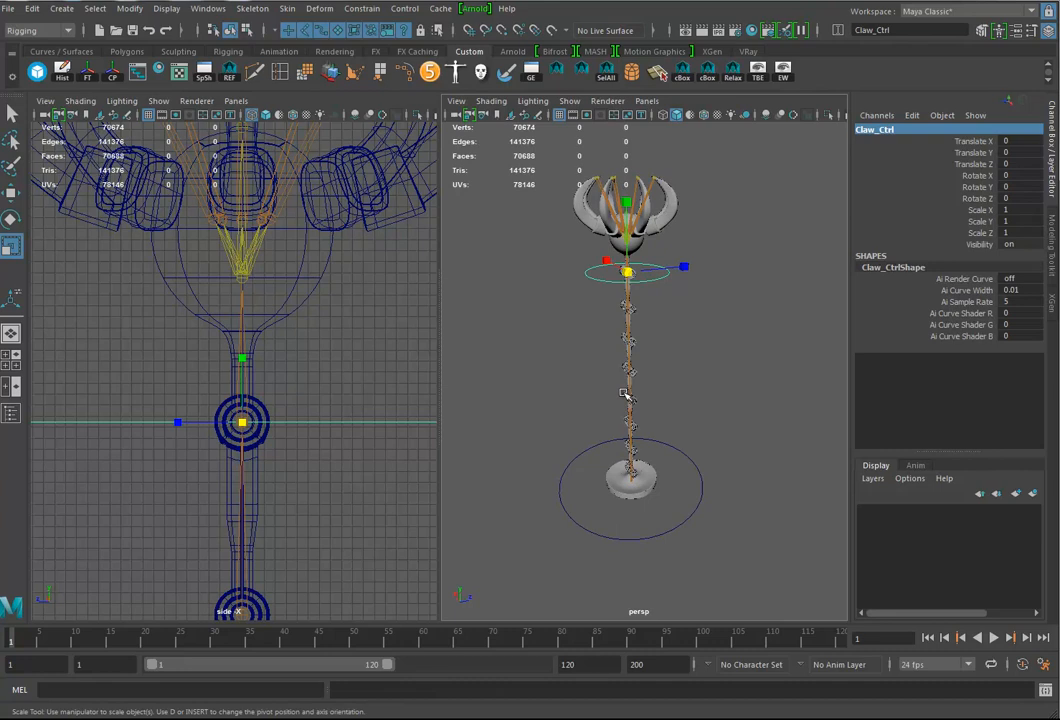
alt+right_drag(609, 462, 642, 467)
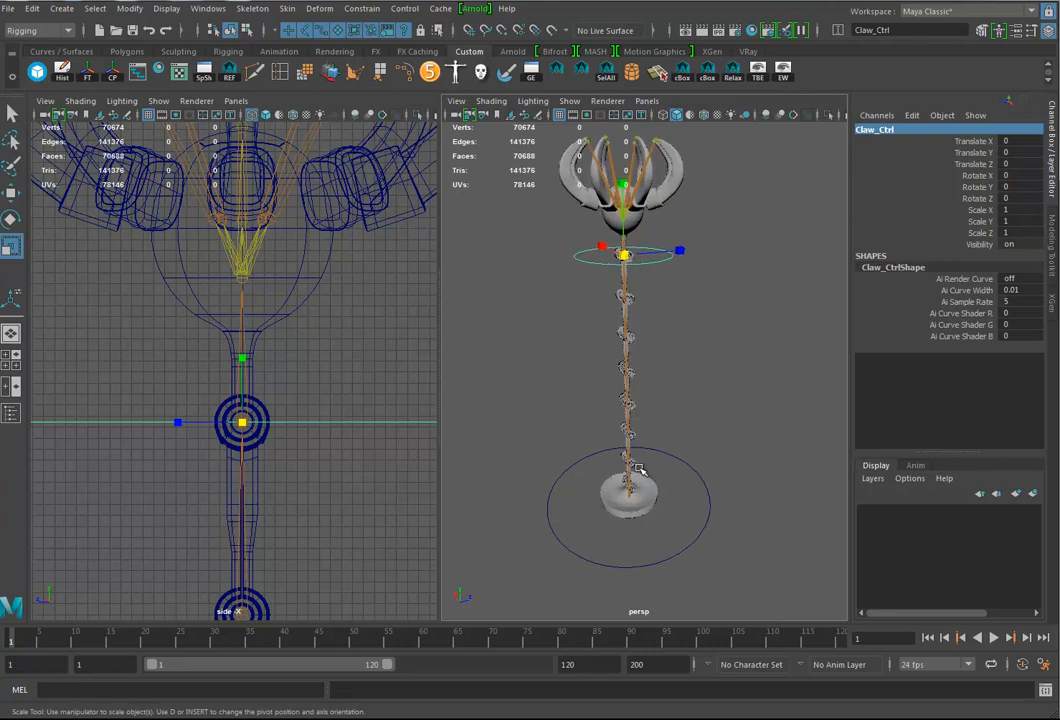
alt+drag(640, 470, 757, 568)
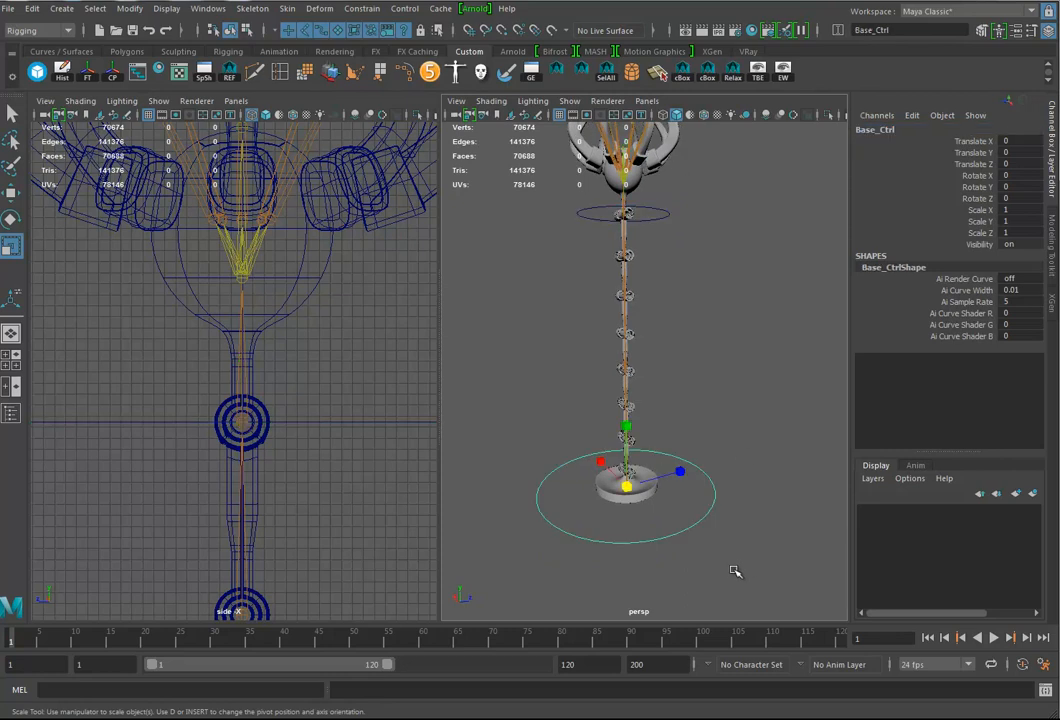
drag(653, 196, 671, 262)
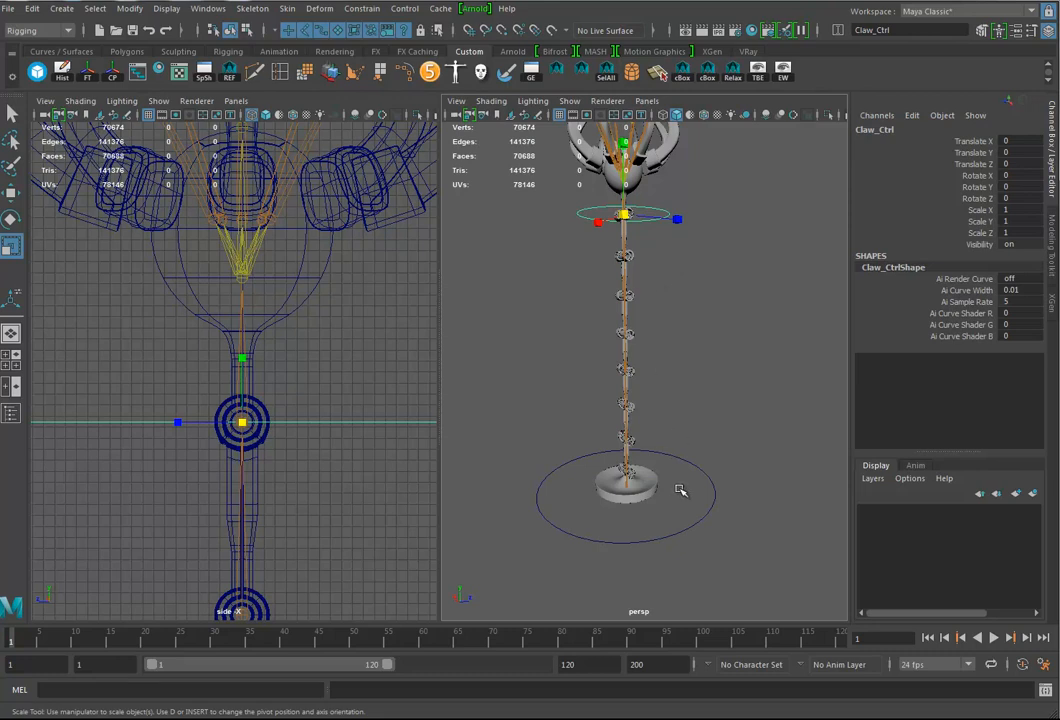
drag(677, 490, 764, 554)
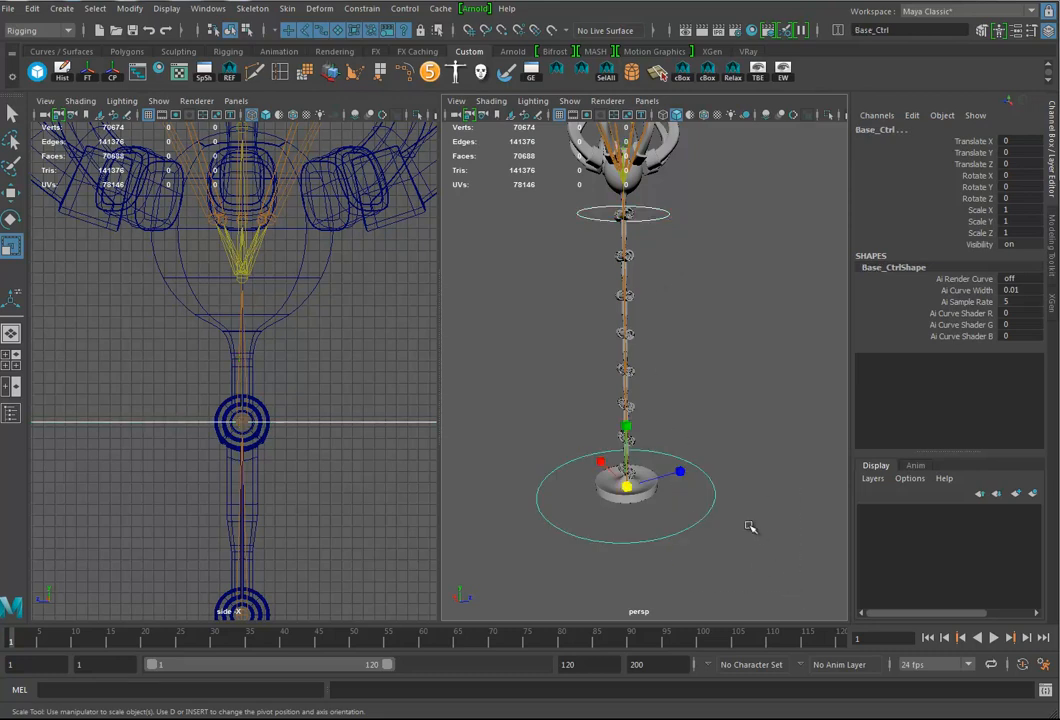
key(p)
alt+drag(678, 463, 666, 464)
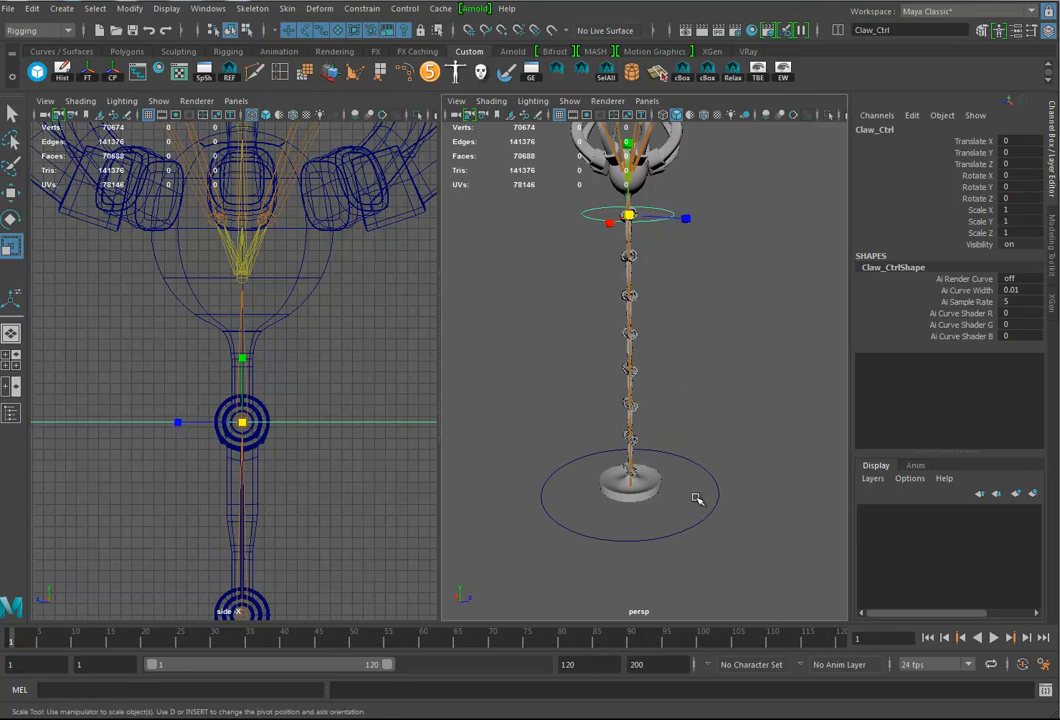
Create a Rotate-Plane Solver IK handle from joint Arm1 above the base to the topmost ring joint at Claw_Ctrl.
click(254, 10)
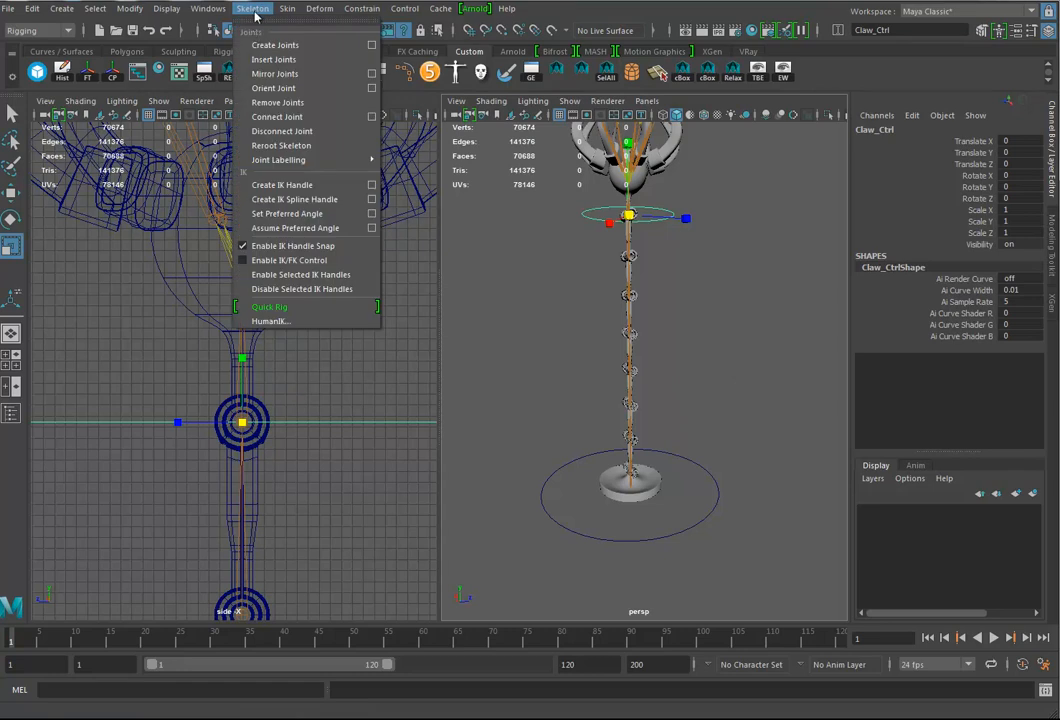
click(370, 188)
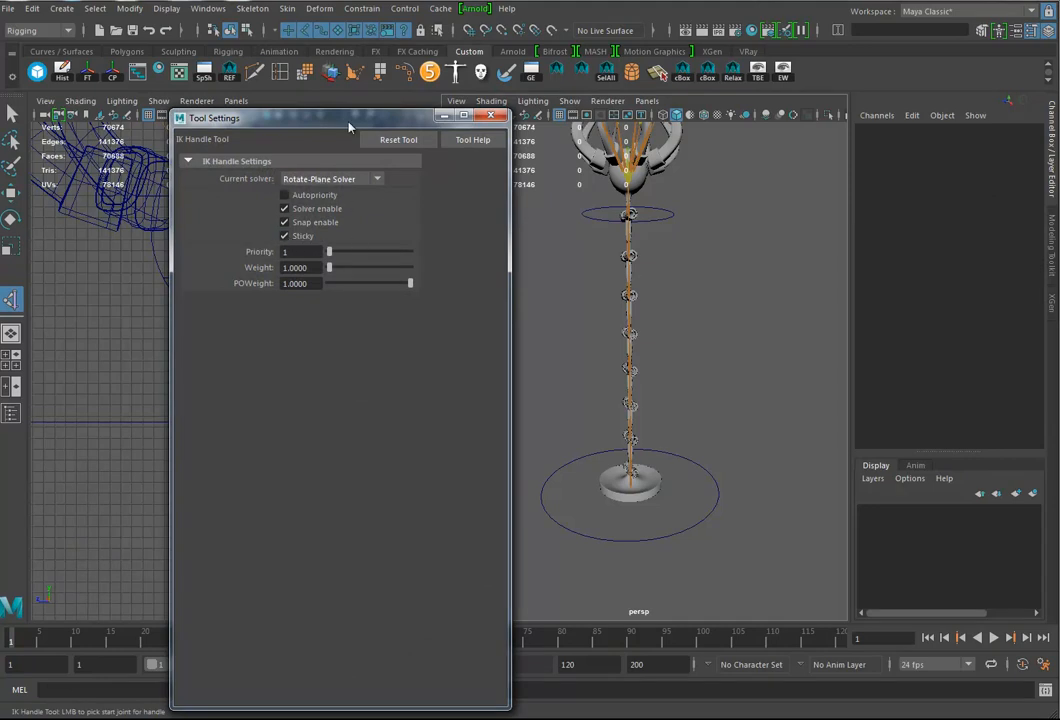
drag(352, 114, 355, 279)
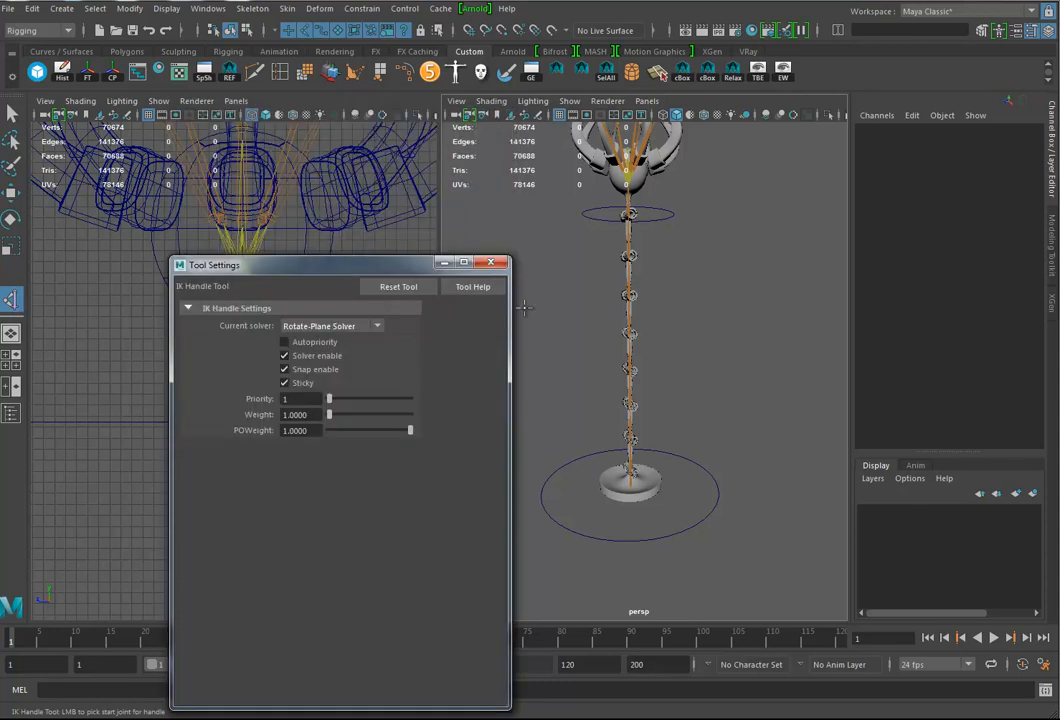
drag(278, 281, 898, 271)
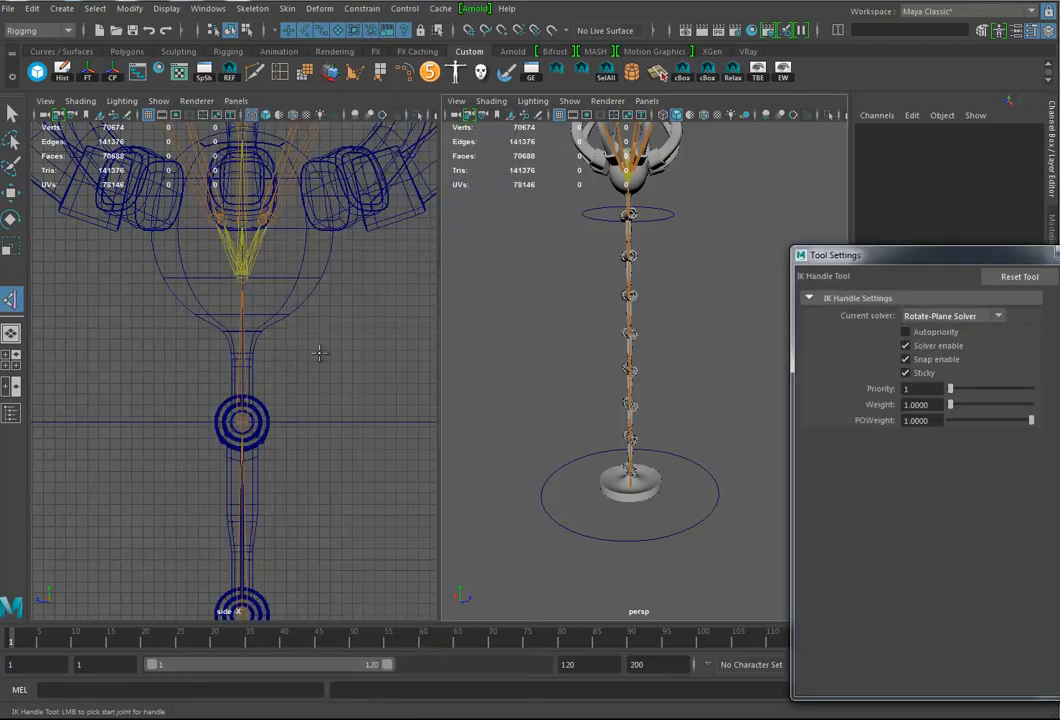
scroll(155, 383, down, 4)
alt+middle_drag(156, 384, 132, 130)
alt+middle_drag(272, 464, 271, 150)
alt+middle_drag(270, 395, 301, 348)
mouse_move(301, 348)
alt+right_down()
mouse_move(455, 416)
mouse_move(527, 416)
alt+right_up()
alt+middle_drag(268, 422, 254, 435)
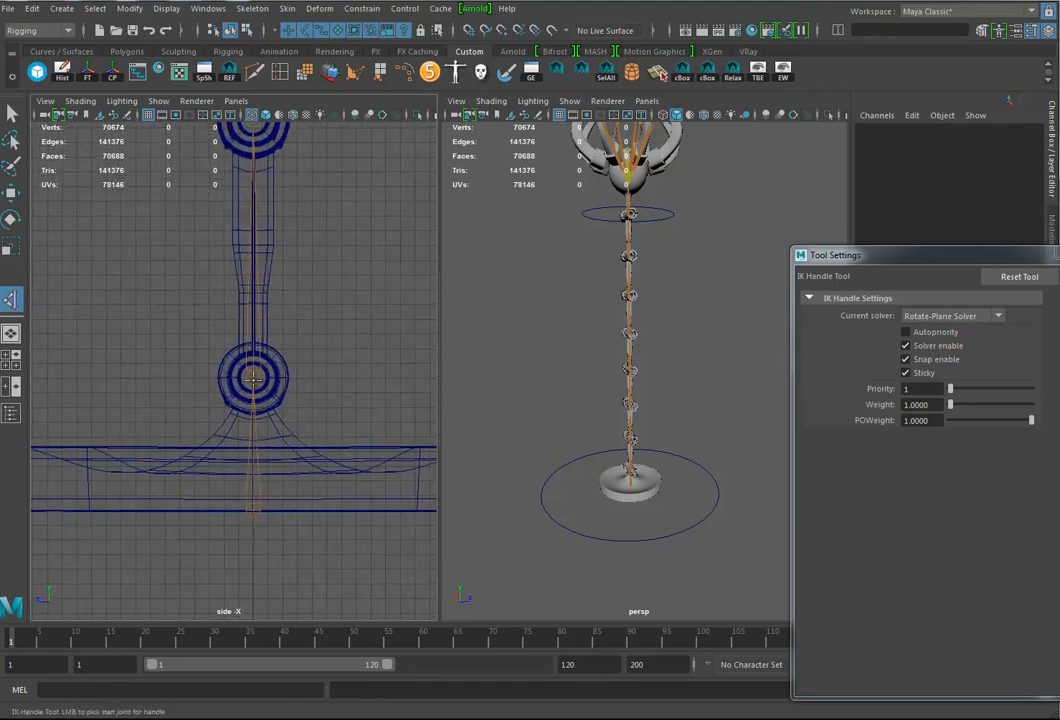
click(253, 377)
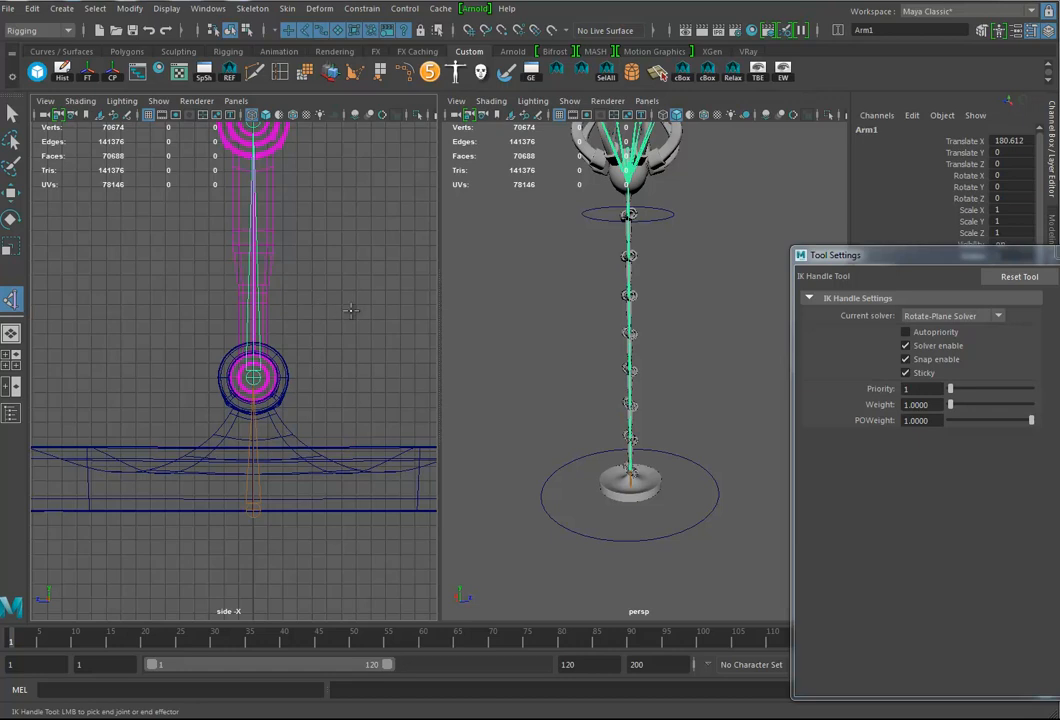
alt+right_drag(325, 310, 260, 255)
alt+middle_drag(260, 255, 302, 507)
alt+middle_drag(301, 251, 325, 500)
alt+middle_drag(321, 259, 325, 466)
alt+middle_drag(342, 230, 310, 277)
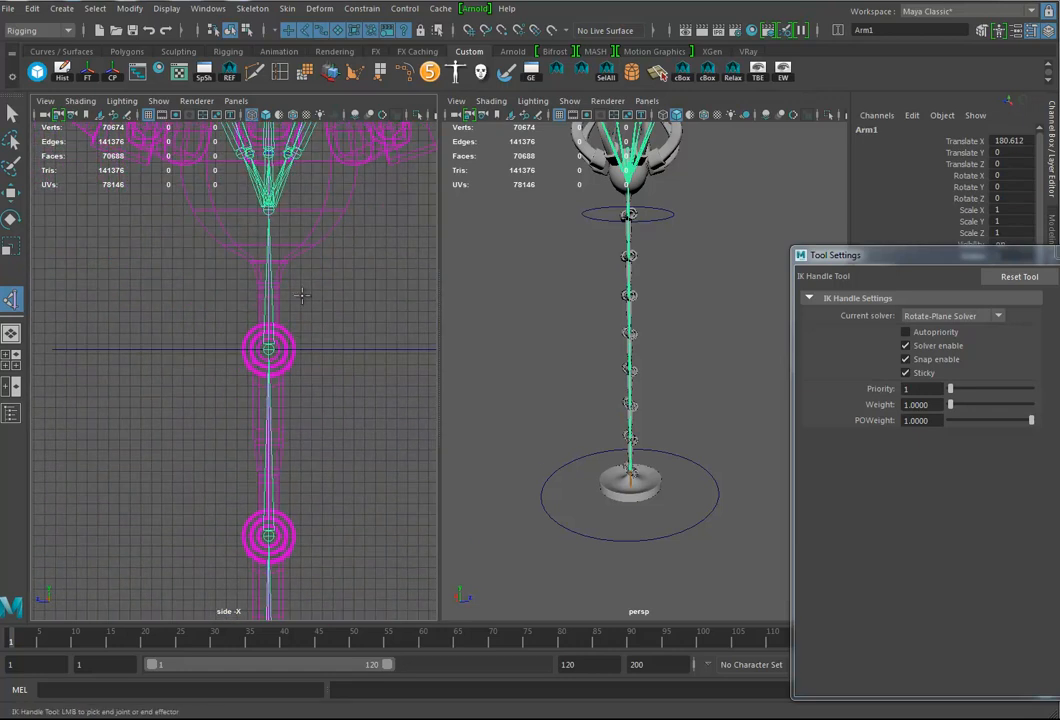
click(270, 351)
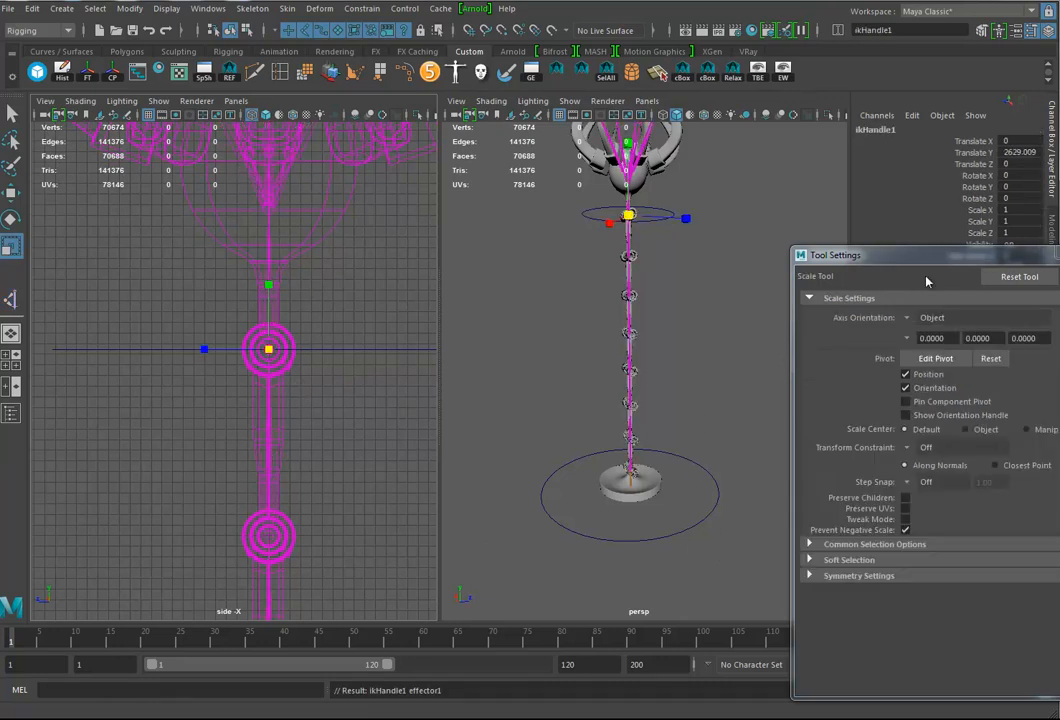
Rename the new IK handle ArmIK and close its tool settings.
double_click(914, 130)
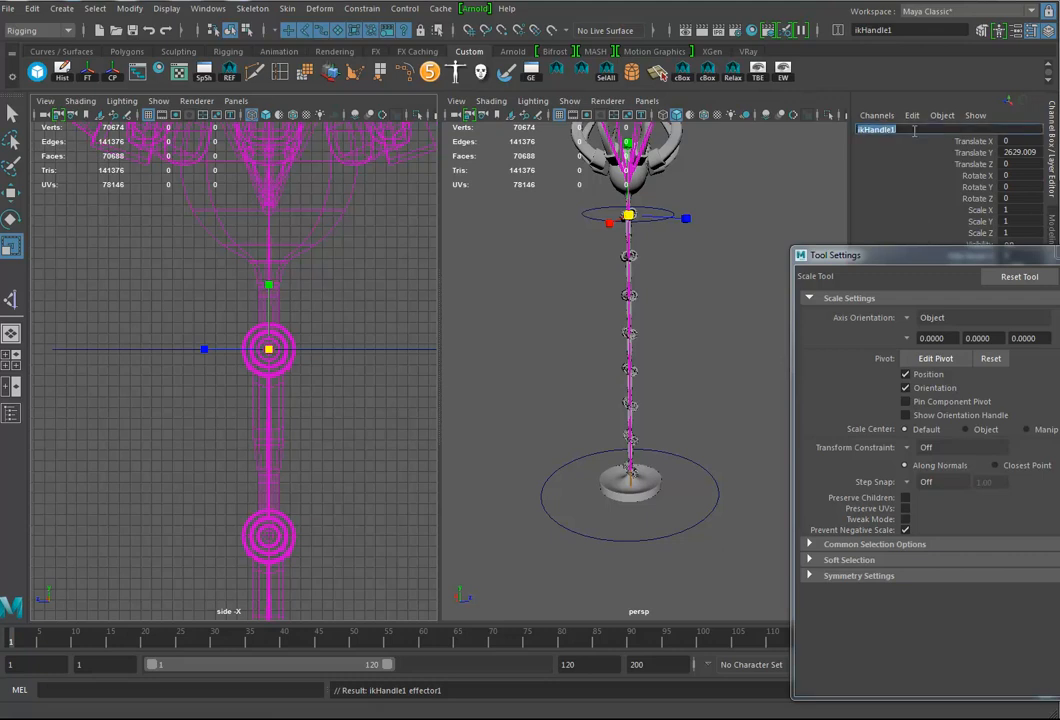
text(ArmIK)
key(Return)
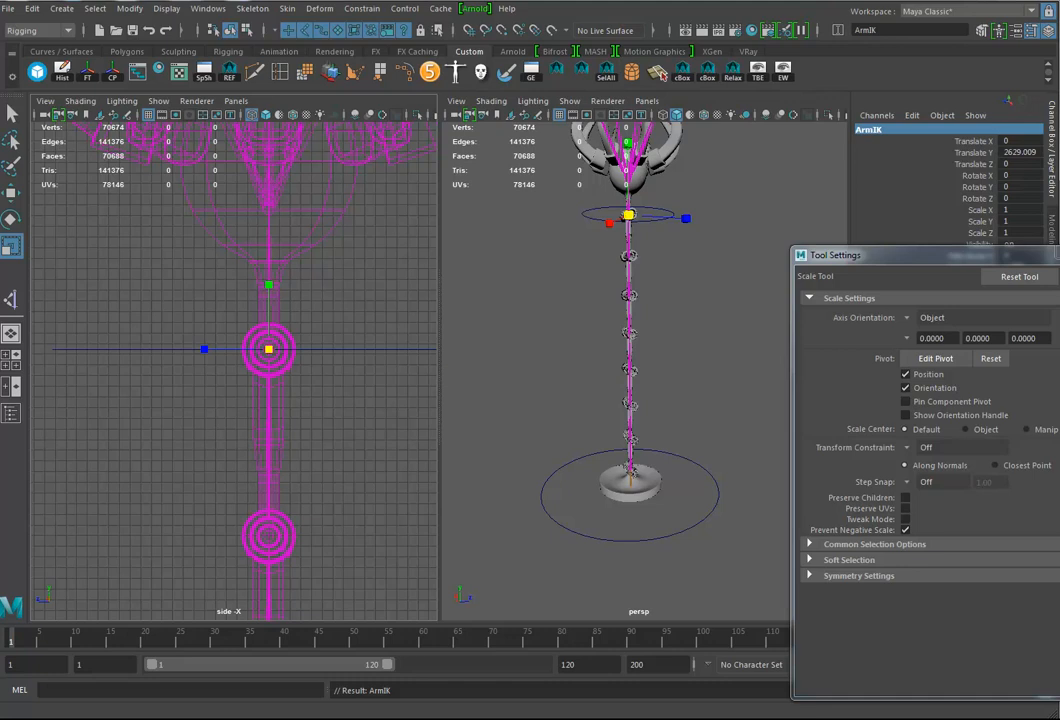
click(1057, 255)
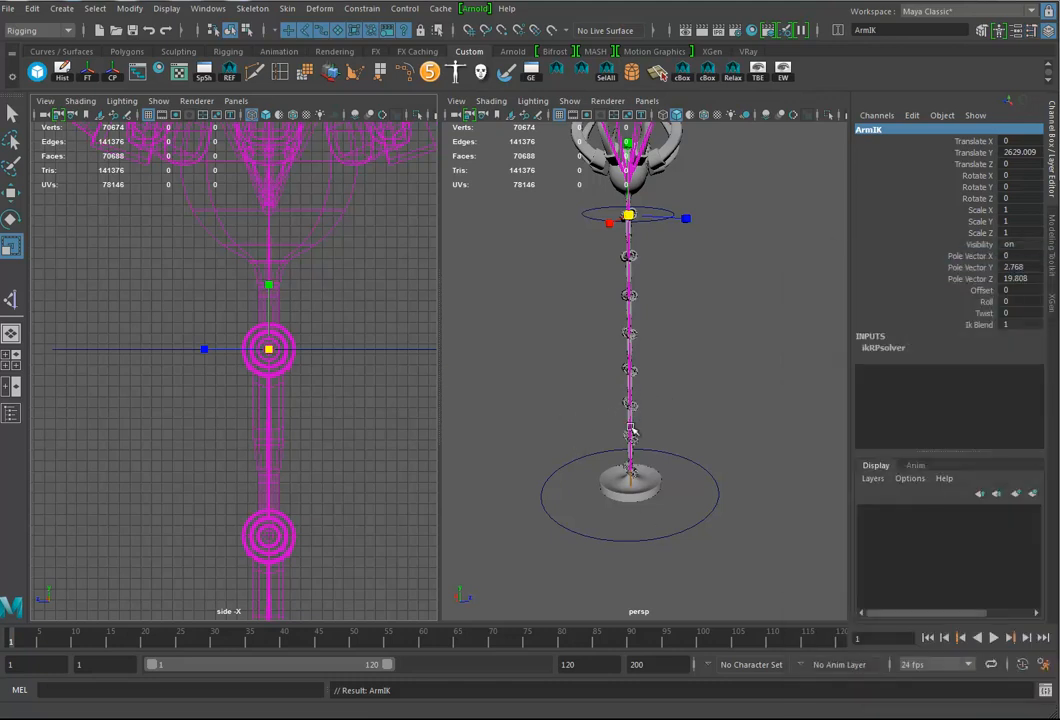
Create a locator, scale it uniformly to about 553, and place it beside the arm at about Y 1700, Z 737.
click(61, 8)
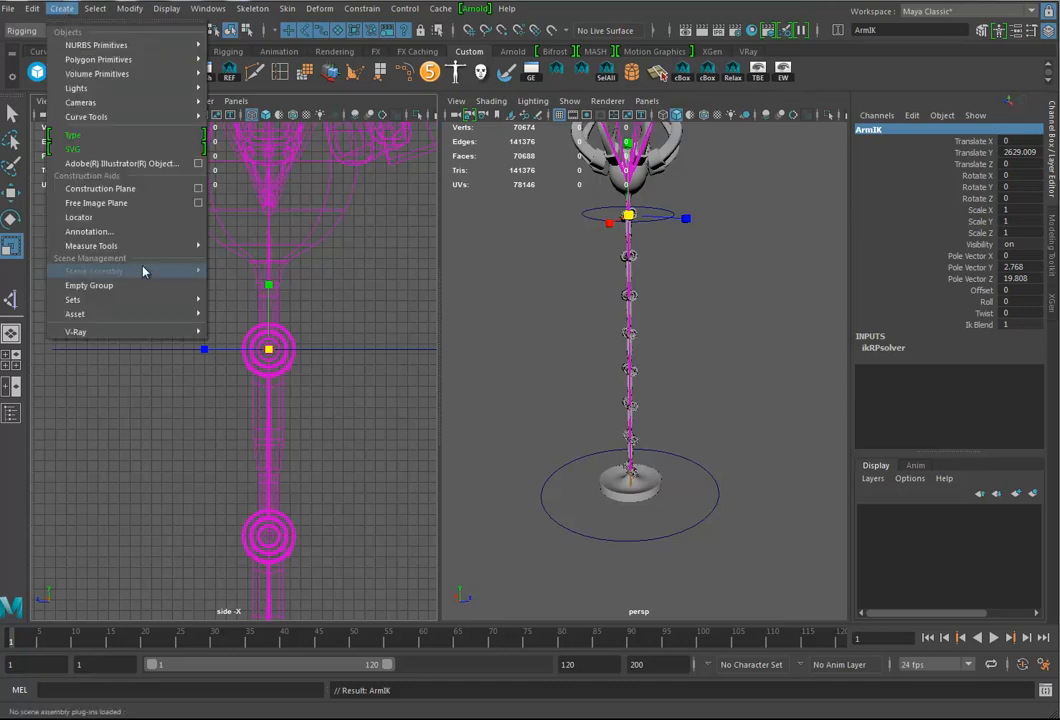
click(91, 217)
drag(631, 485, 723, 475)
key(w)
drag(631, 422, 633, 256)
alt+drag(670, 322, 781, 315)
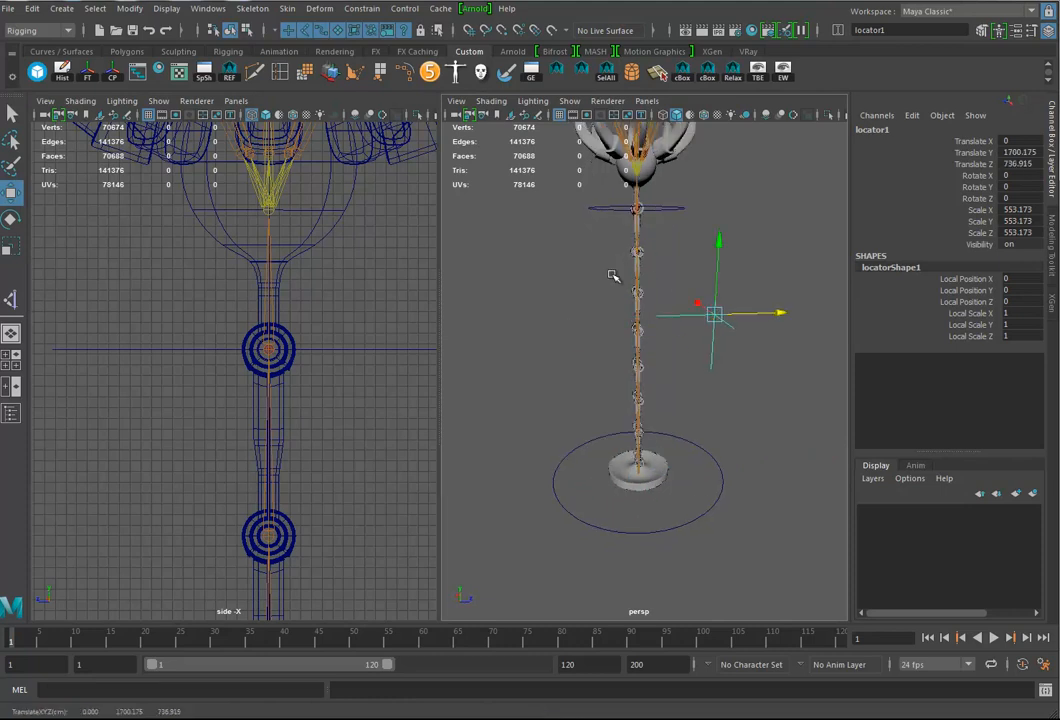
Test the arm's bend by lowering the ArmIK handle, and undo the move.
click(636, 208)
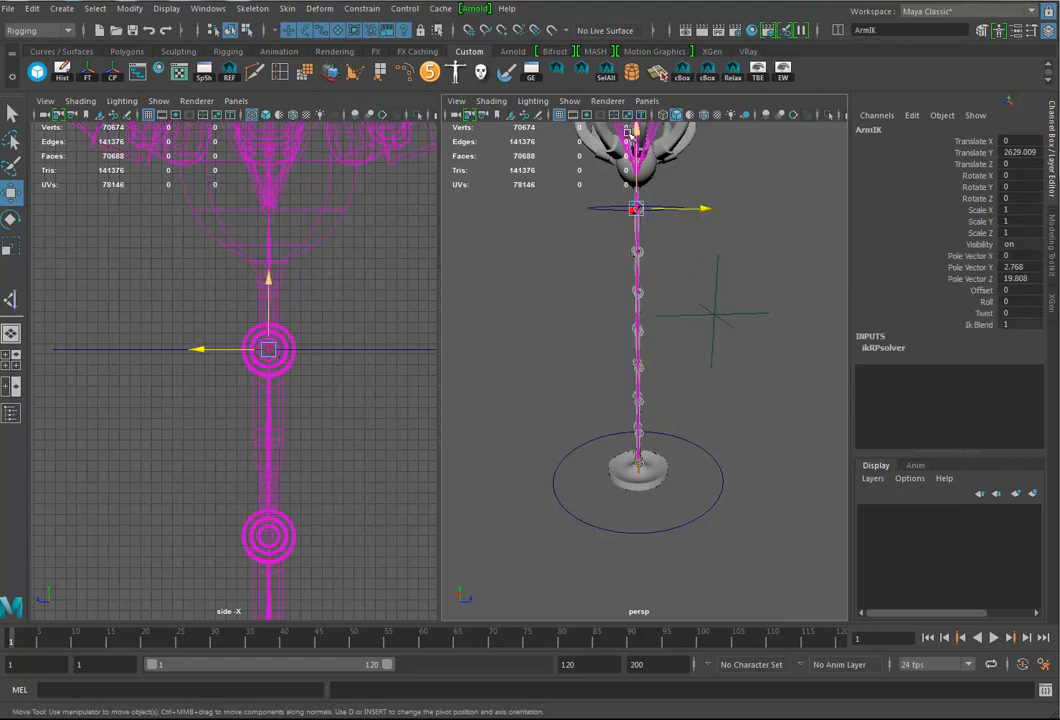
drag(634, 129, 639, 183)
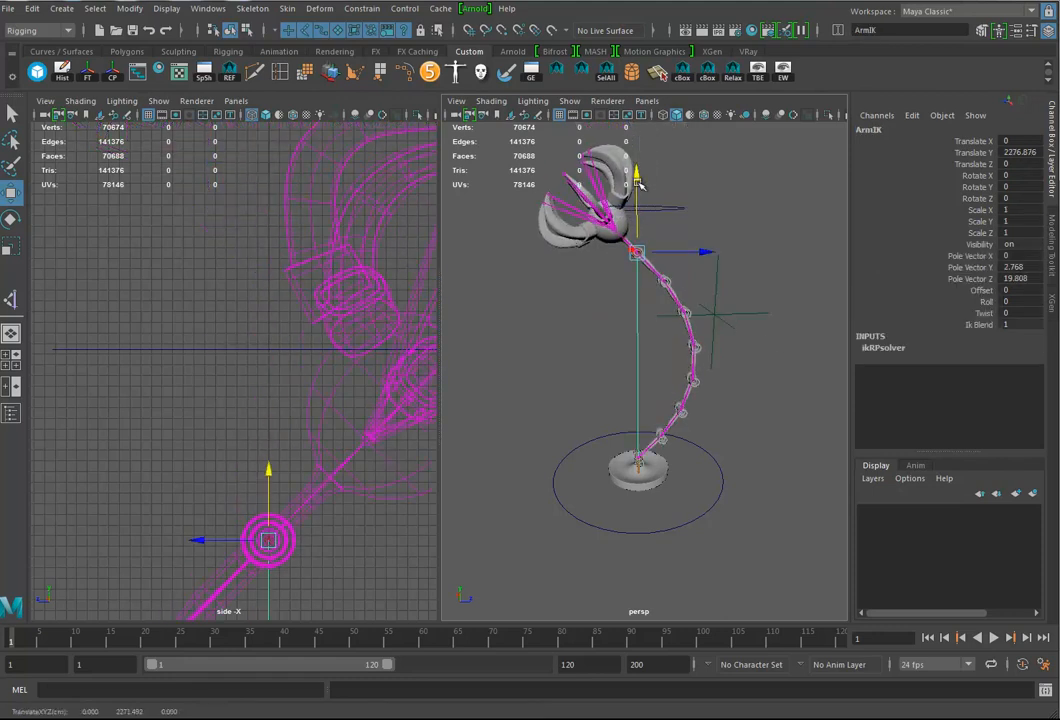
key(ctrl+z)
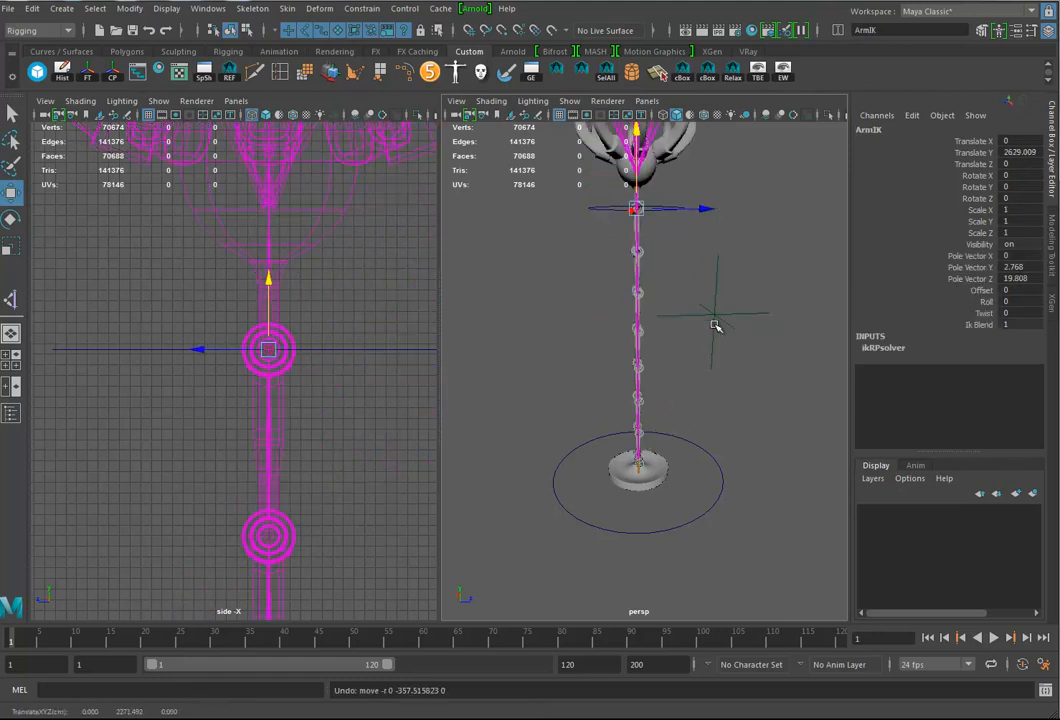
Move the locator farther from the arm to about Z 1182 and freeze its transformations.
click(712, 305)
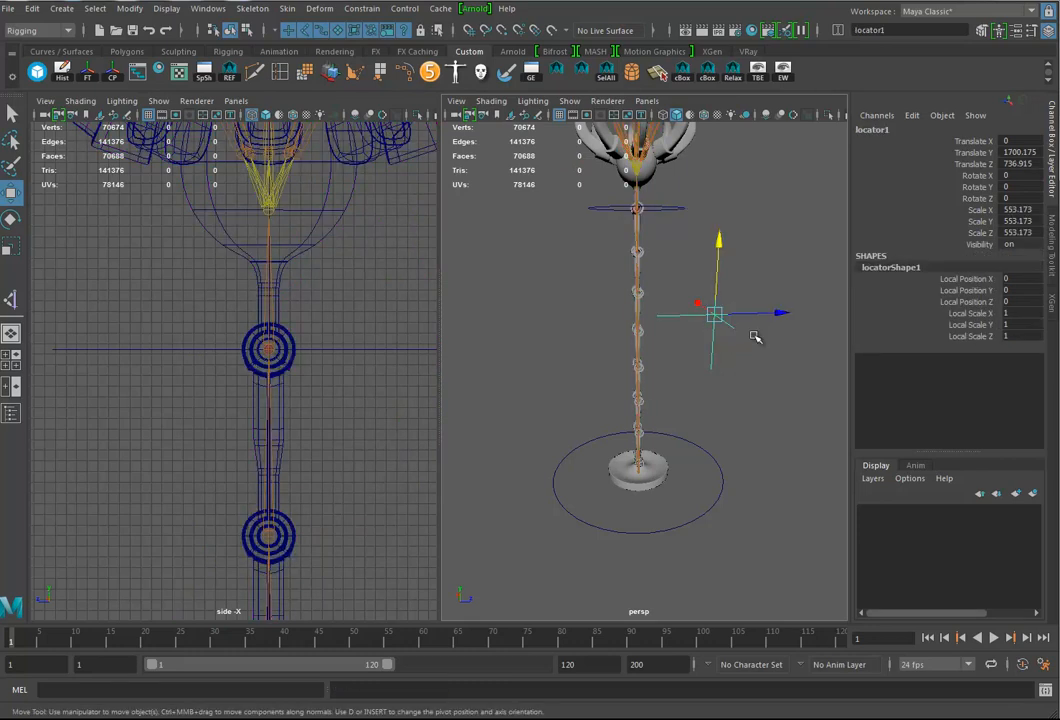
drag(778, 313, 829, 313)
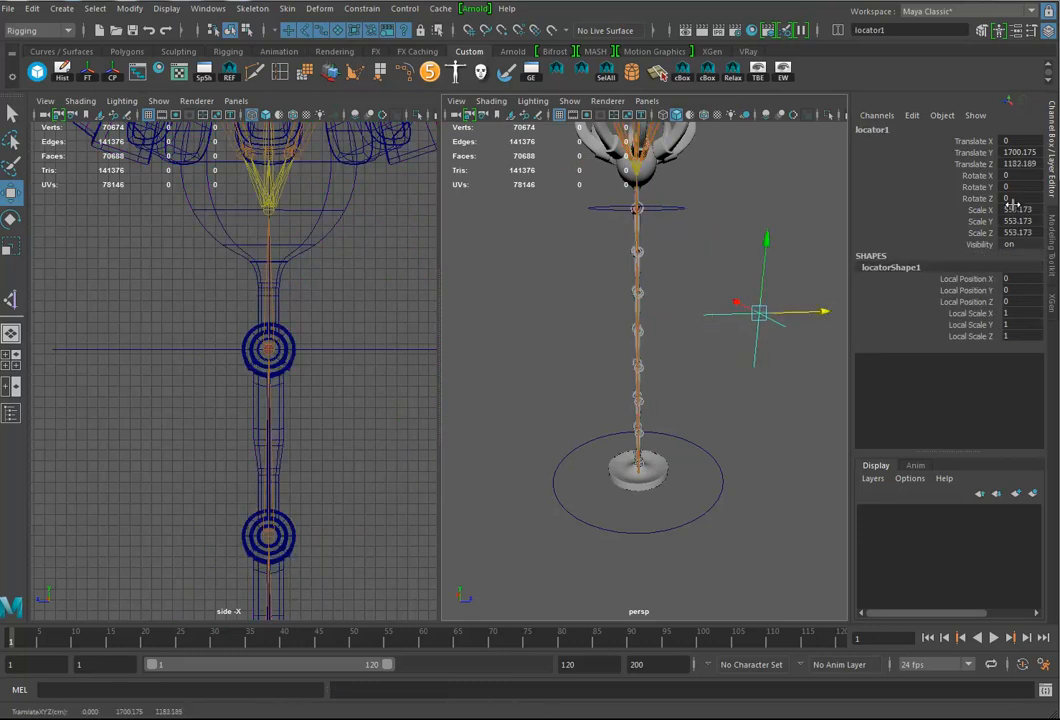
click(87, 71)
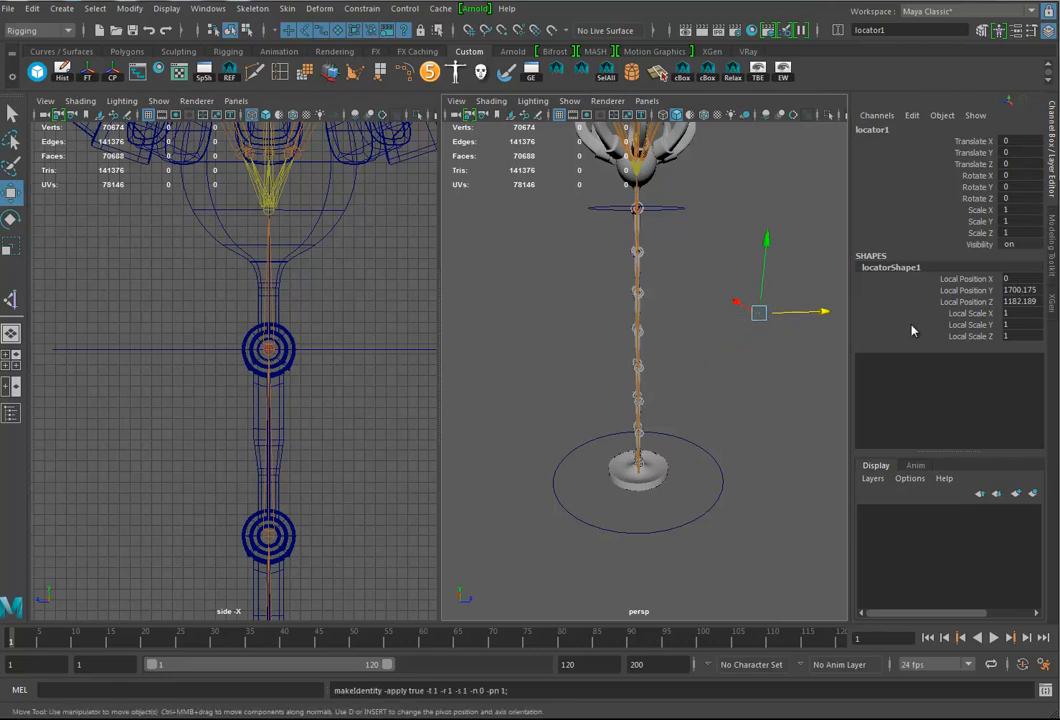
Set the locator shape's Local Scale X, Y and Z to about 165.2.
drag(983, 316, 980, 336)
middle_drag(521, 380, 859, 419)
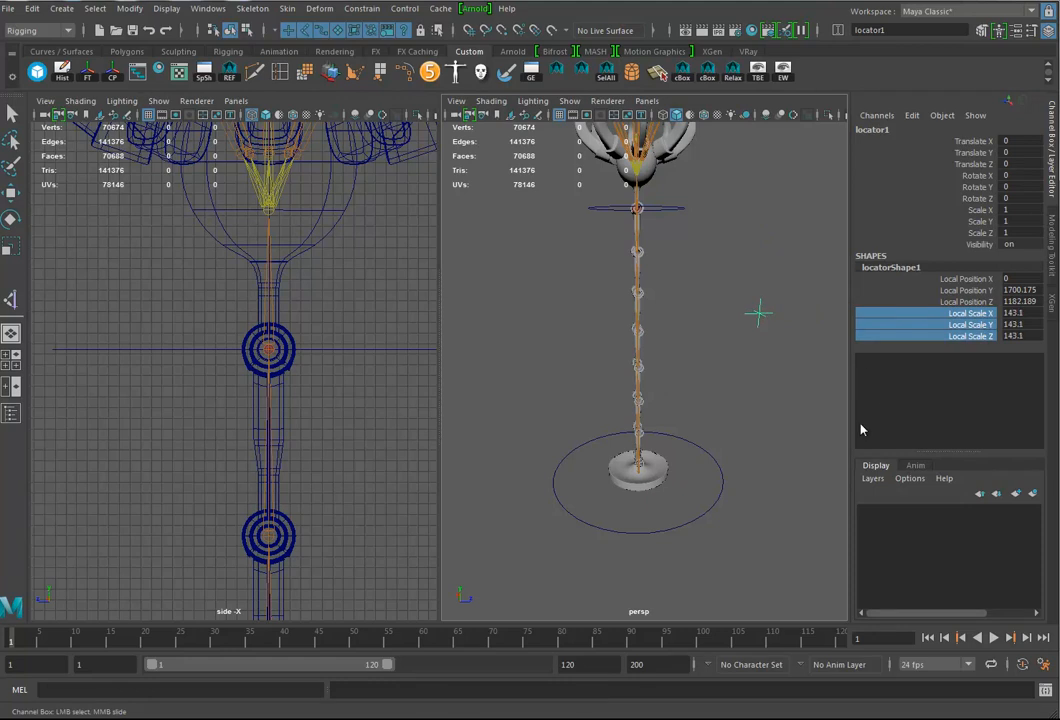
middle_drag(657, 383, 777, 382)
mouse_move(752, 379)
alt+mouse_down()
mouse_move(759, 367)
mouse_move(756, 389)
alt+mouse_up()
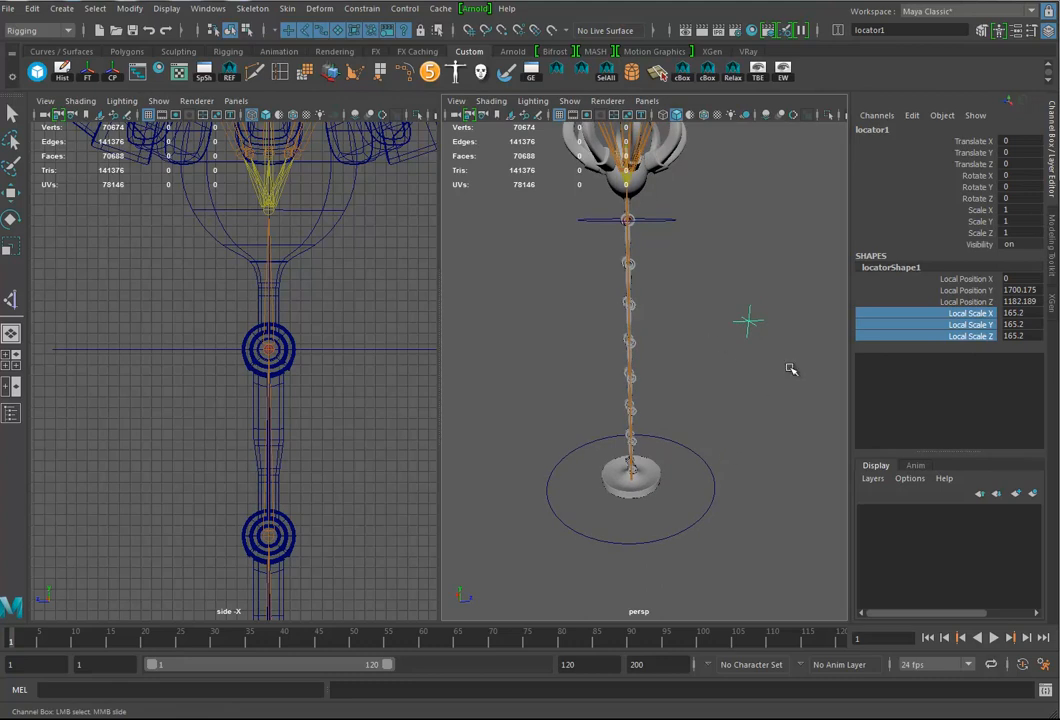
Rename the locator beside the arm Elbow_Ctrl.
click(886, 129)
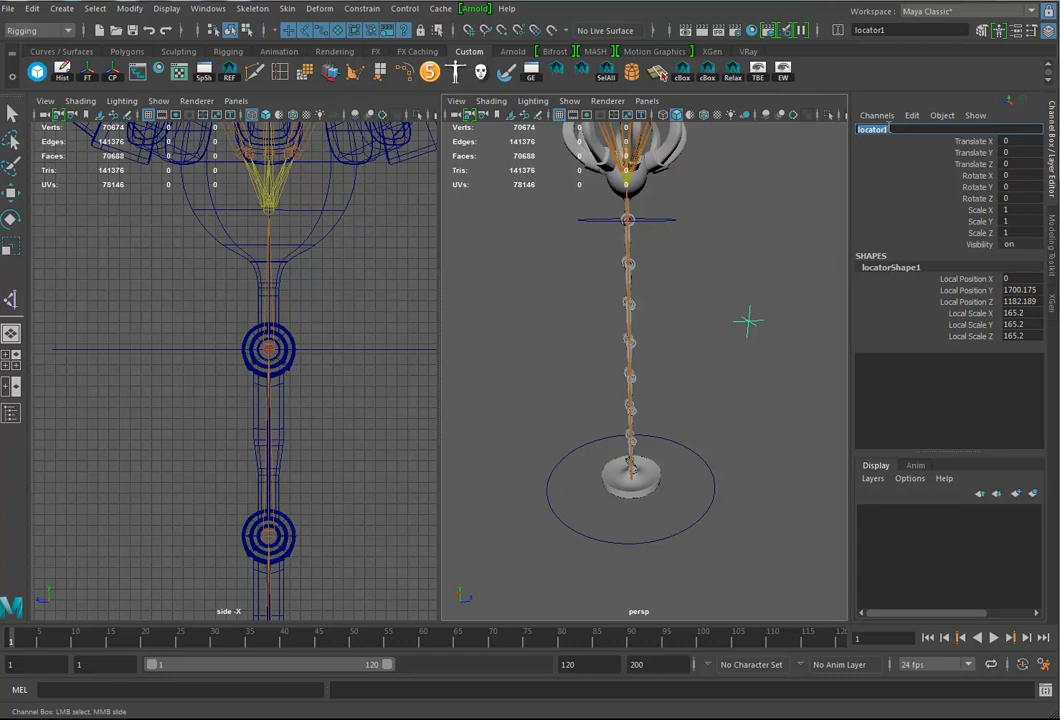
text(Elbow_Ctrl)
key(Return)
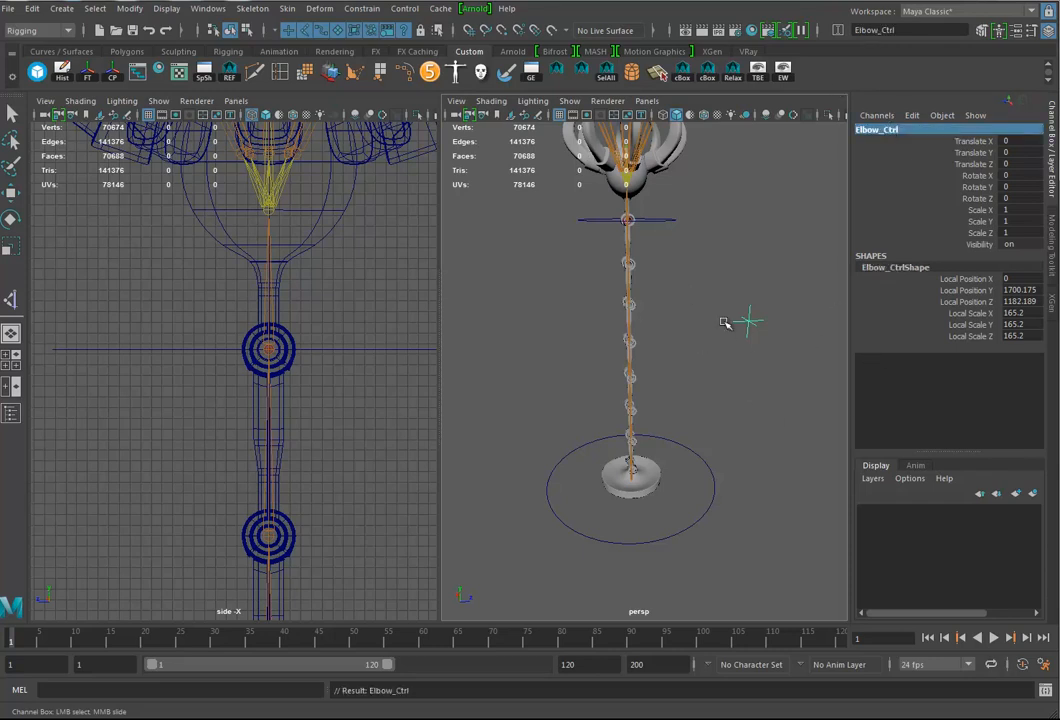
Apply a Pole Vector constraint from Elbow_Ctrl to the ArmIK handle.
key(w)
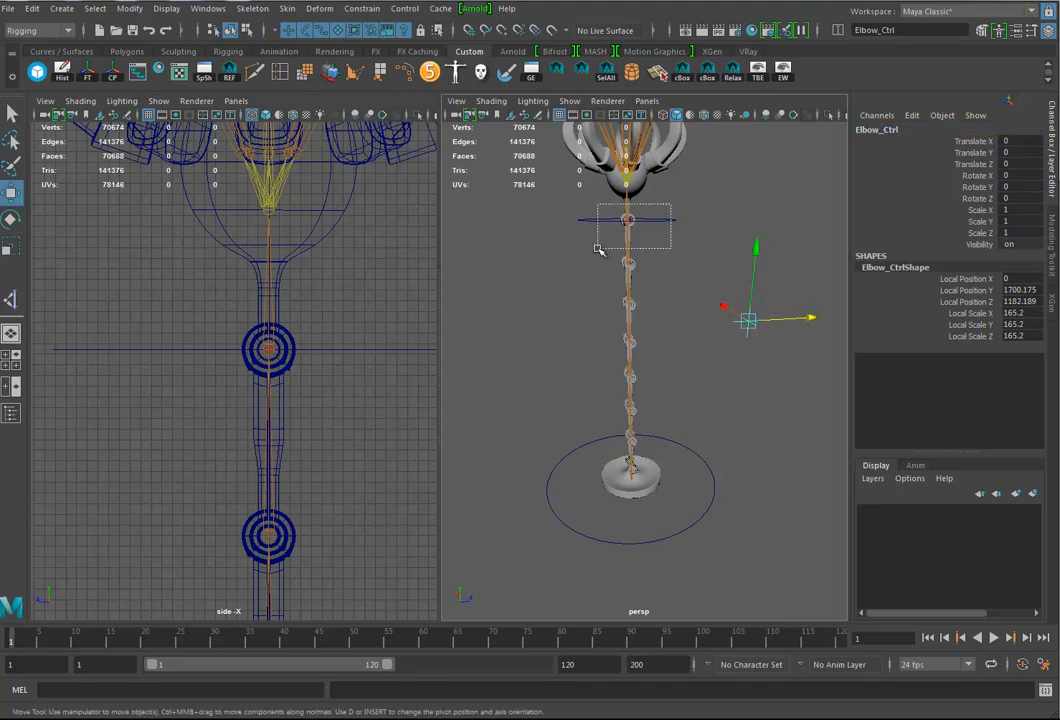
click(629, 220)
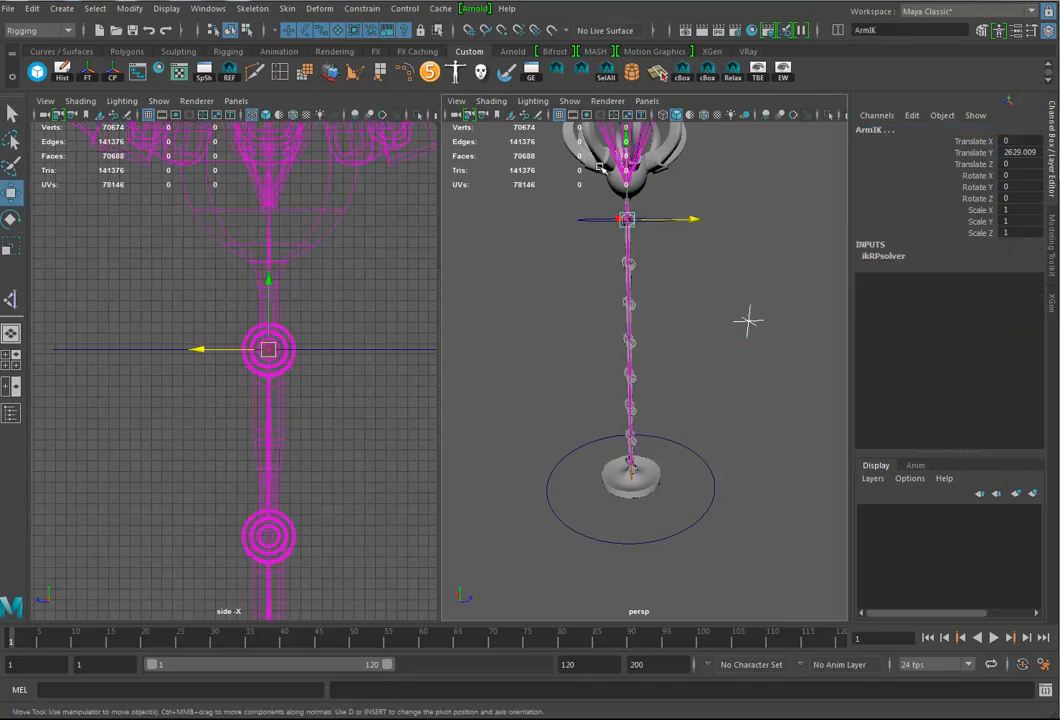
click(364, 10)
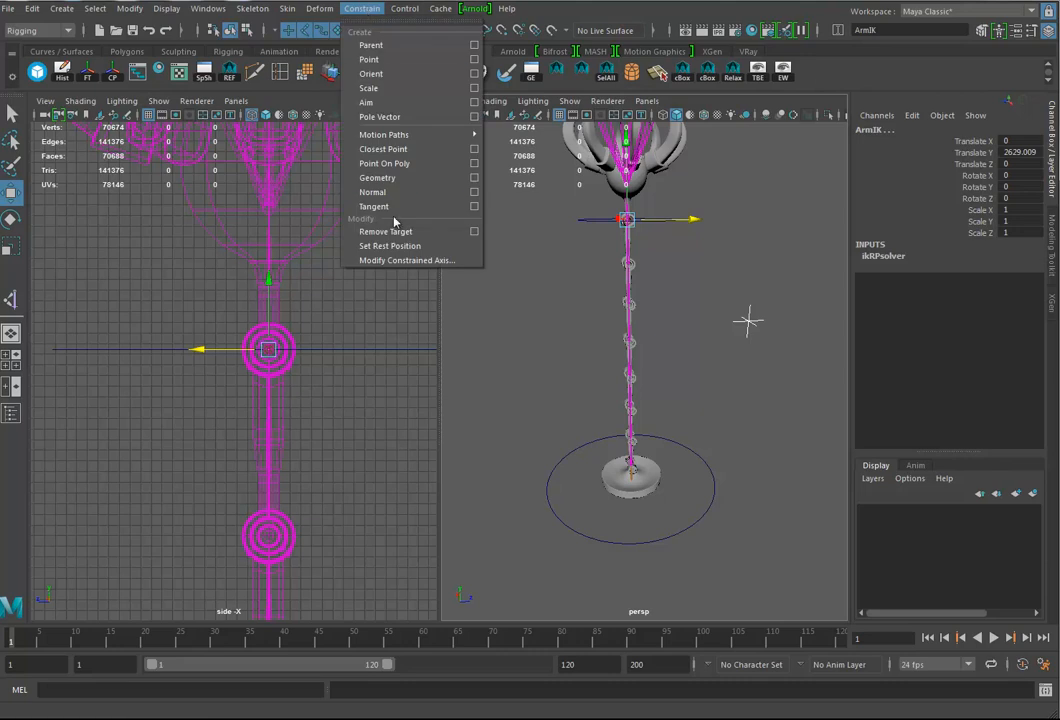
click(389, 118)
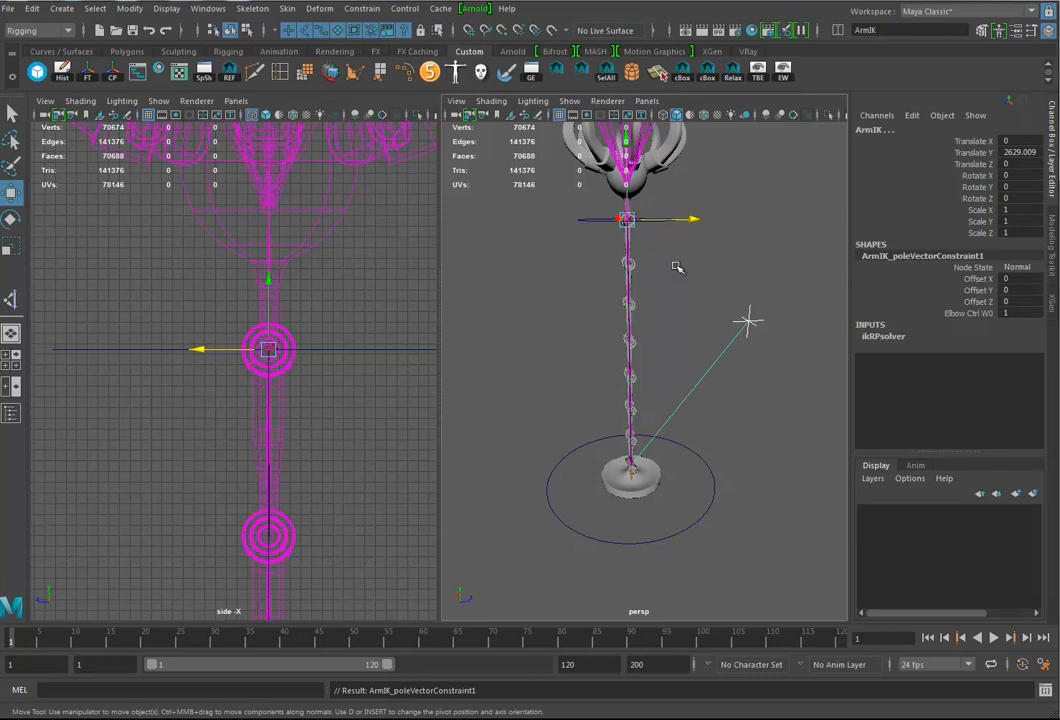
Test the pole vector by lowering ArmIK and shifting Elbow_Ctrl sideways, and undo both moves.
alt+drag(757, 348, 760, 369)
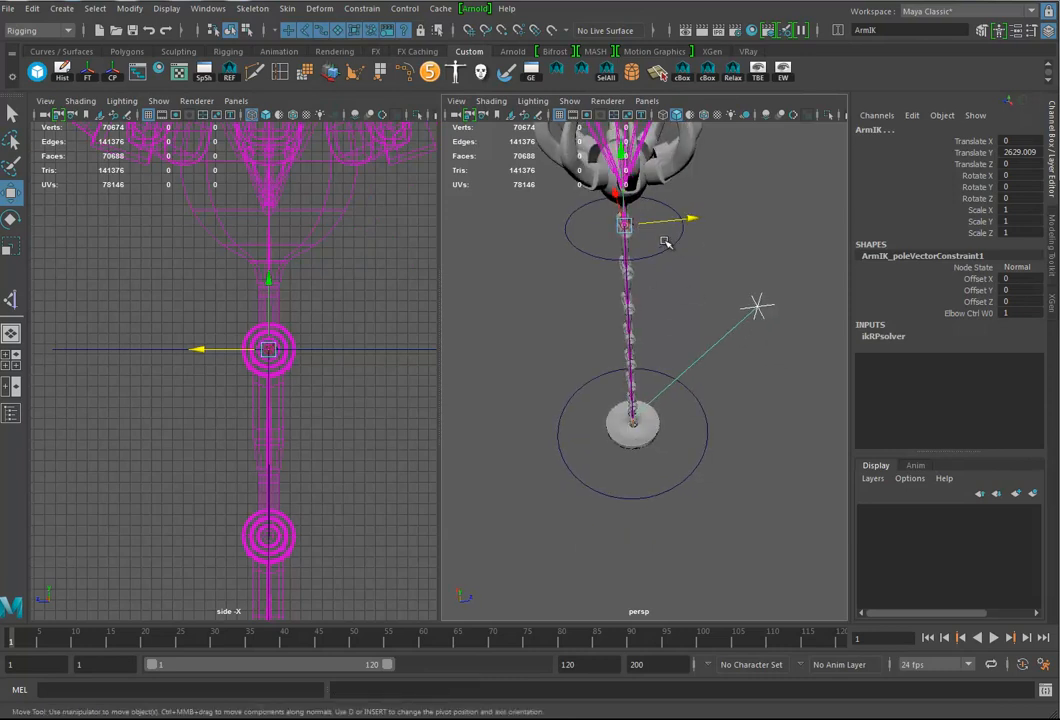
drag(602, 248, 662, 206)
drag(629, 160, 632, 220)
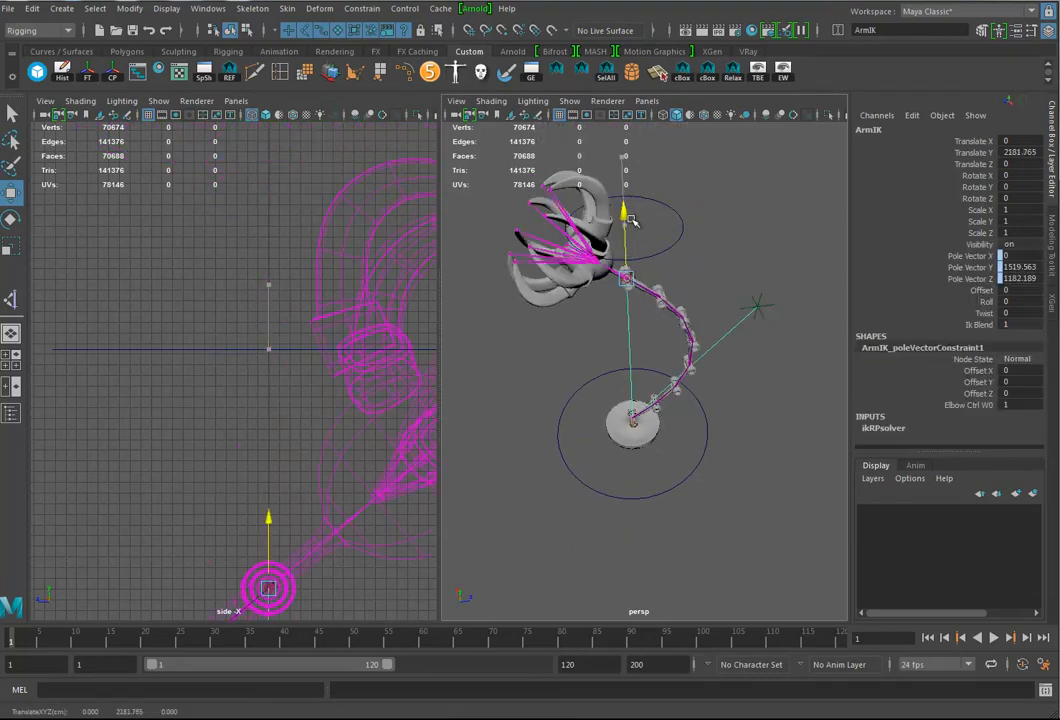
click(760, 303)
drag(740, 275, 753, 303)
key(ctrl+z)
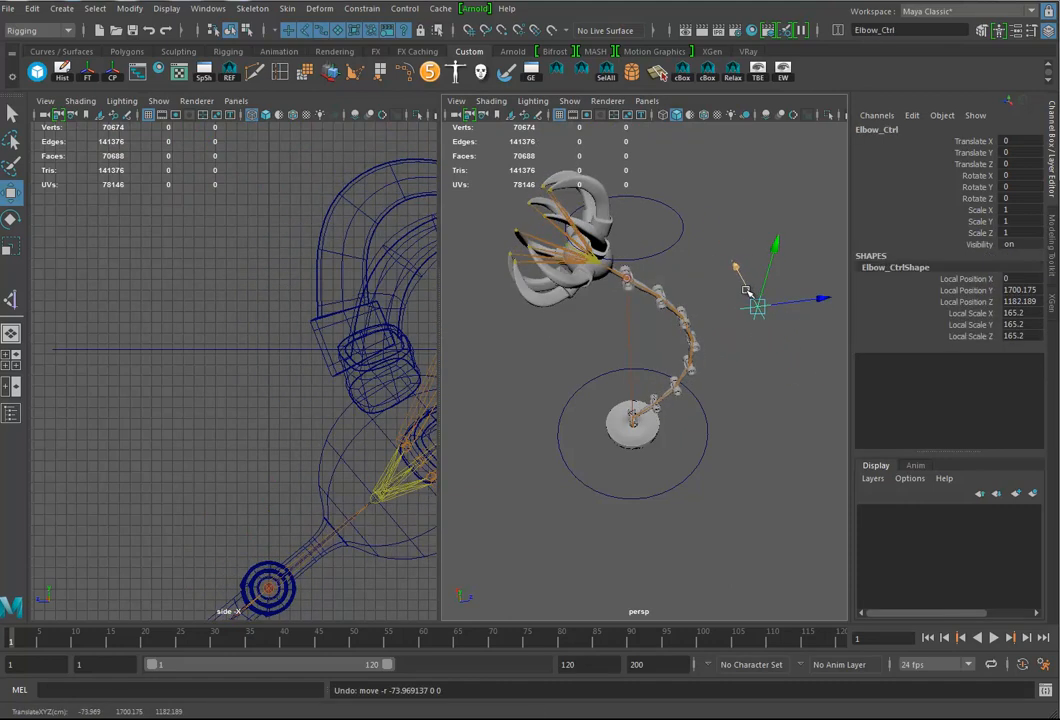
key(ctrl+z)
key(ctrl+z)
Parent-constrain the root joint Root_JNT at the base to Base_Ctrl.
alt+drag(691, 395, 682, 435)
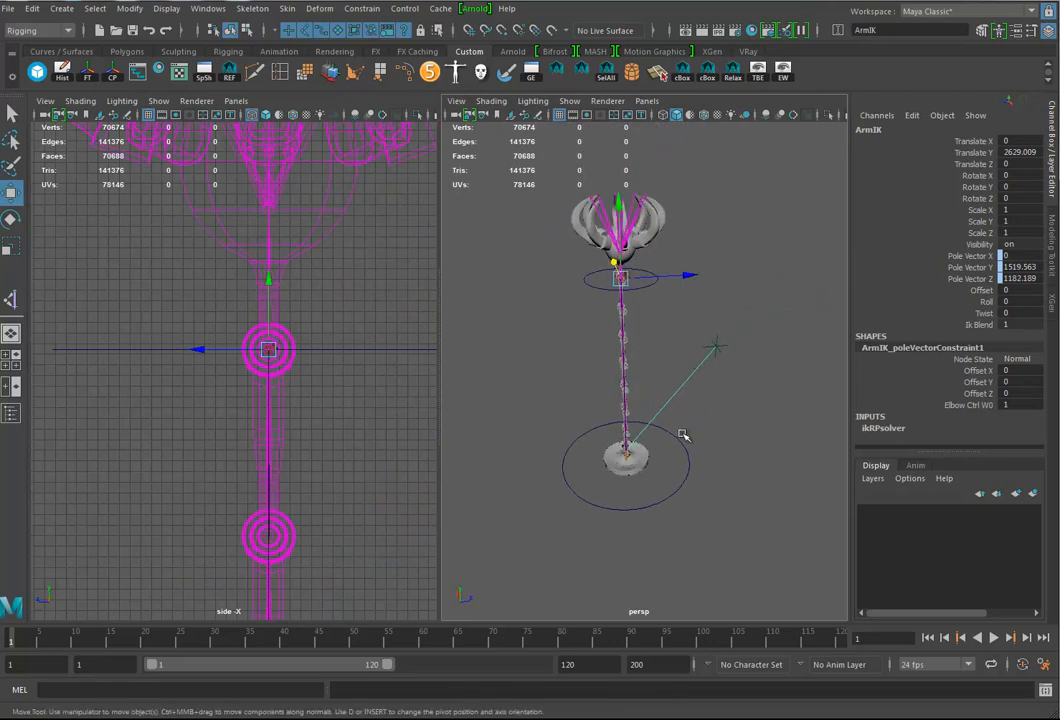
alt+right_drag(654, 445, 711, 445)
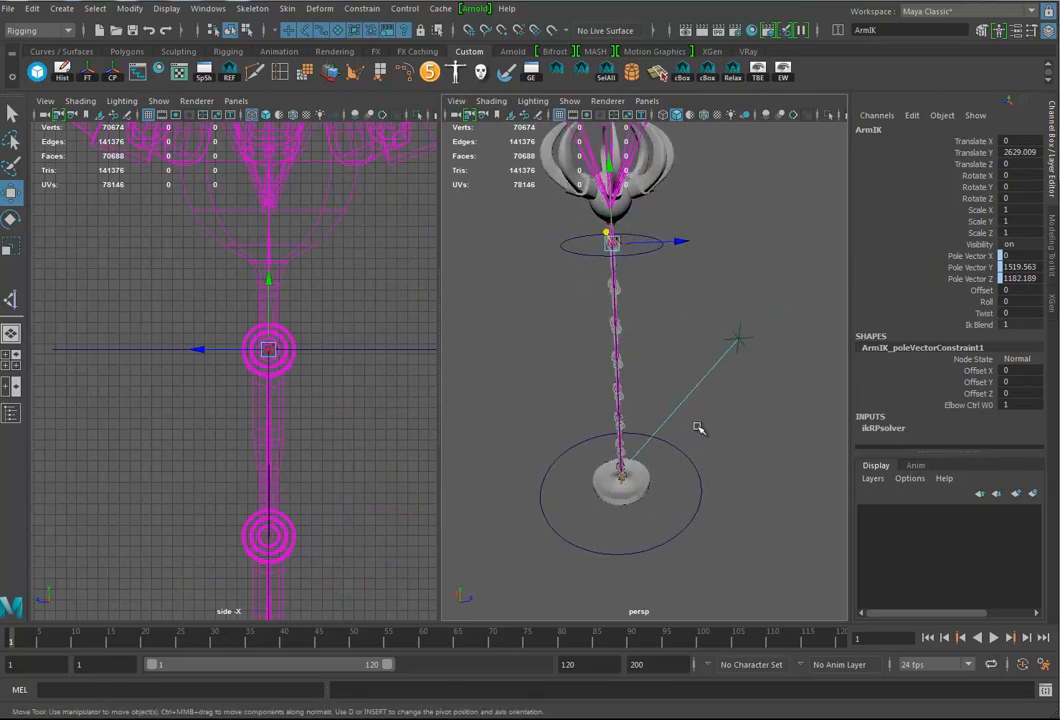
alt+drag(736, 535, 721, 474)
alt+middle_drag(707, 517, 703, 466)
alt+right_drag(703, 466, 819, 506)
alt+middle_drag(752, 527, 750, 488)
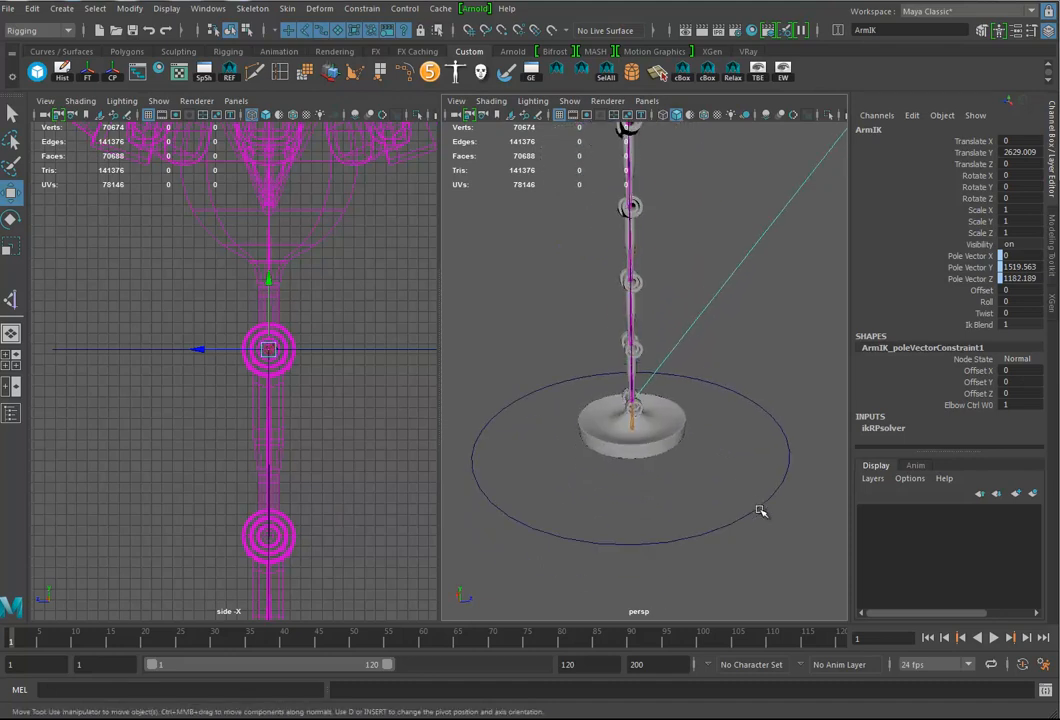
click(757, 508)
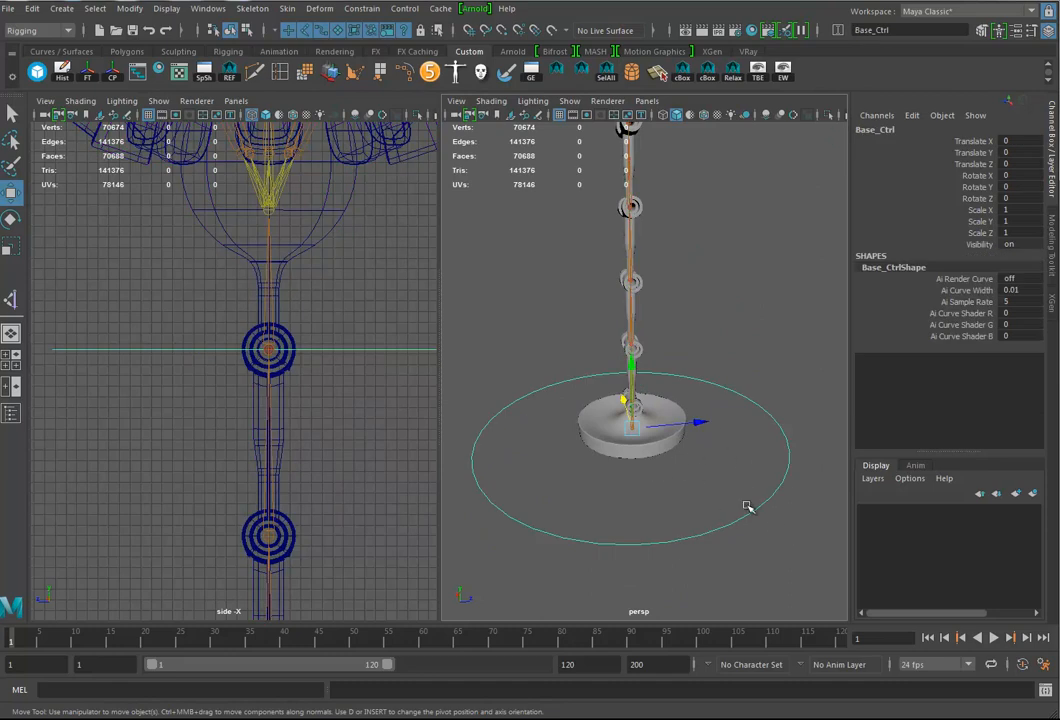
click(632, 417)
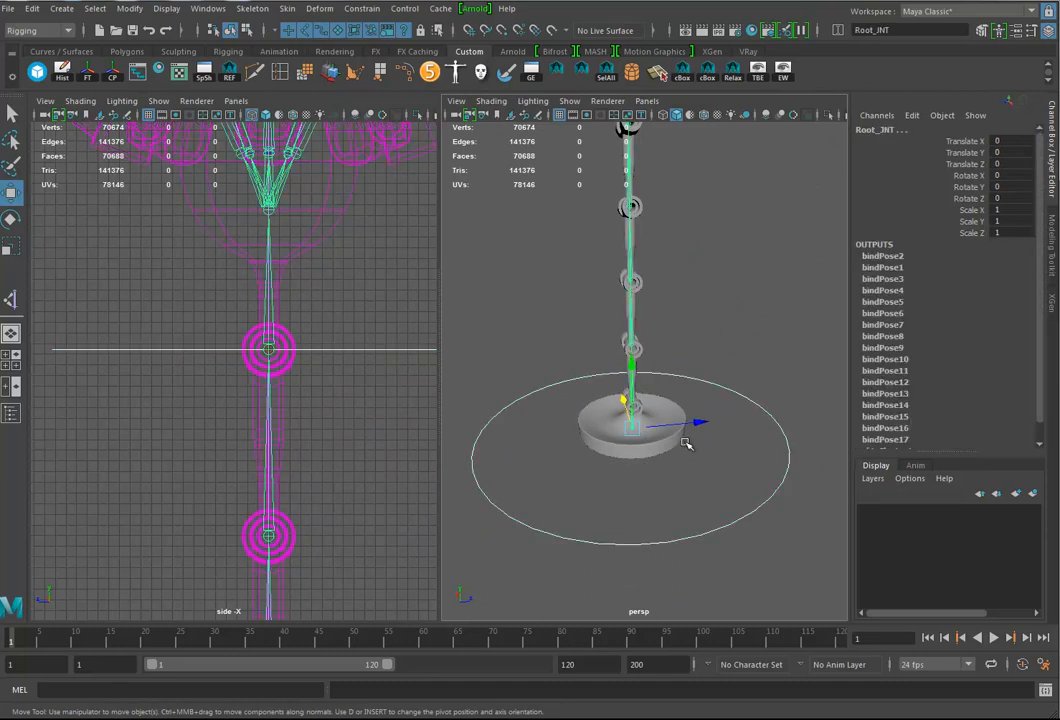
click(364, 9)
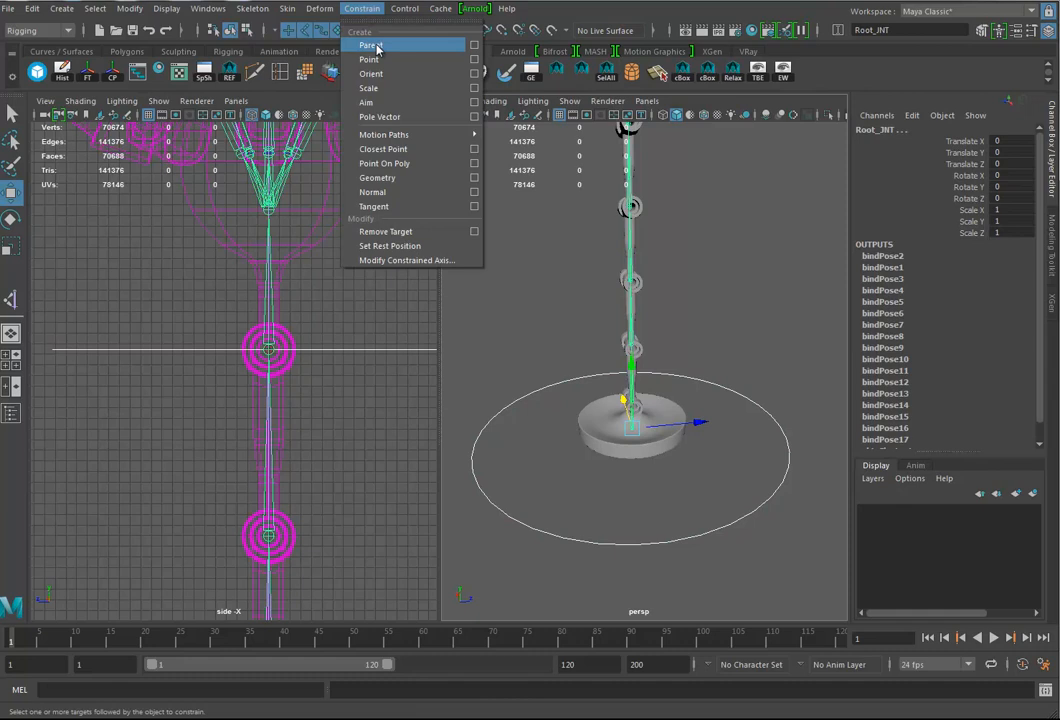
click(370, 46)
Point-constrain the ArmIK handle to the Claw_Ctrl circle.
alt+drag(733, 296, 710, 398)
click(679, 296)
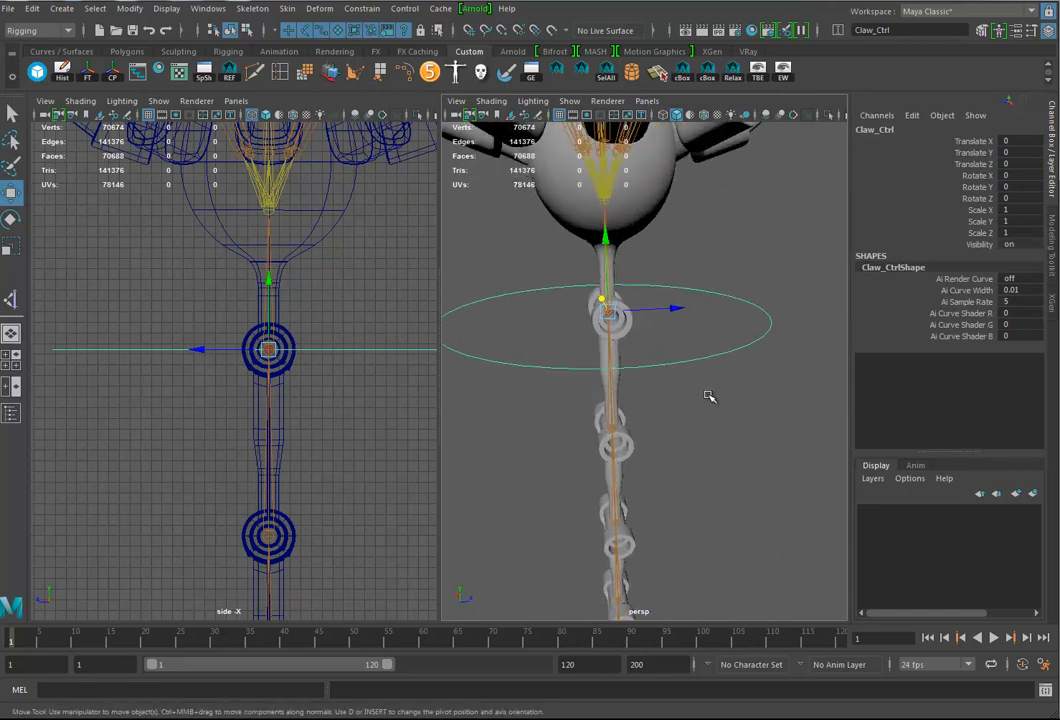
shift+click(634, 294)
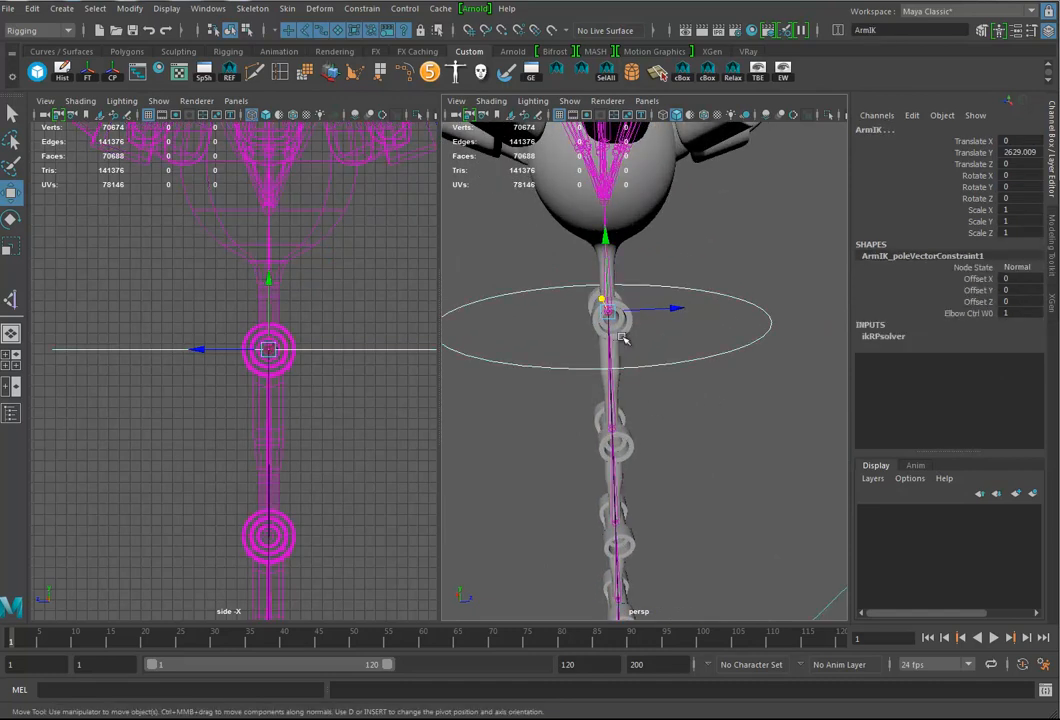
click(362, 8)
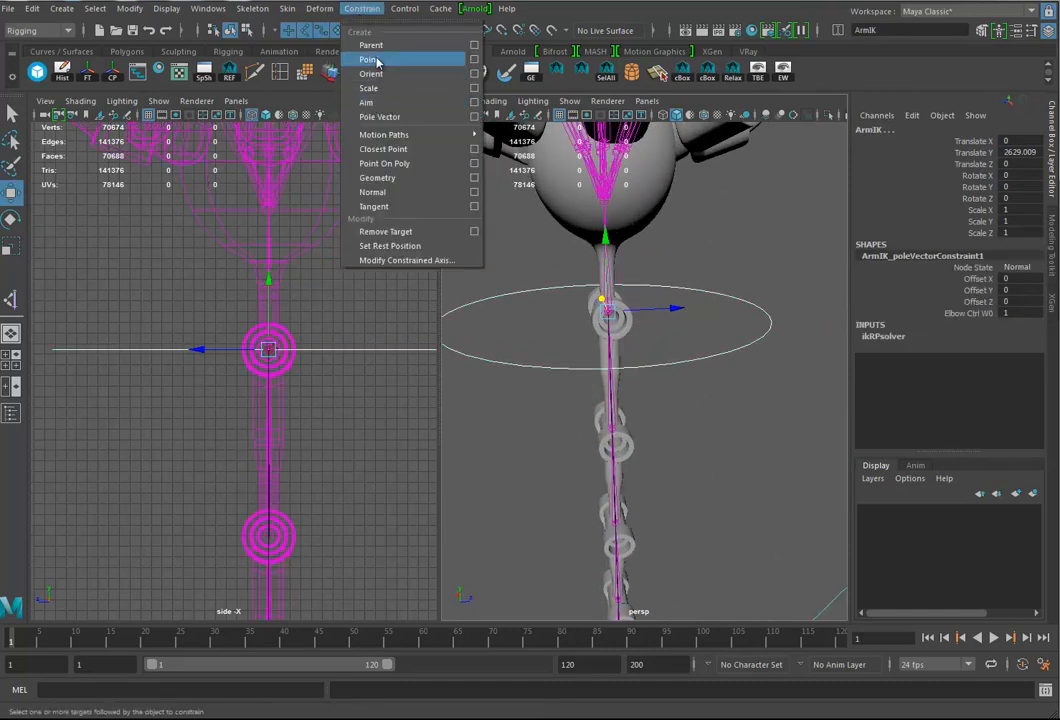
click(376, 61)
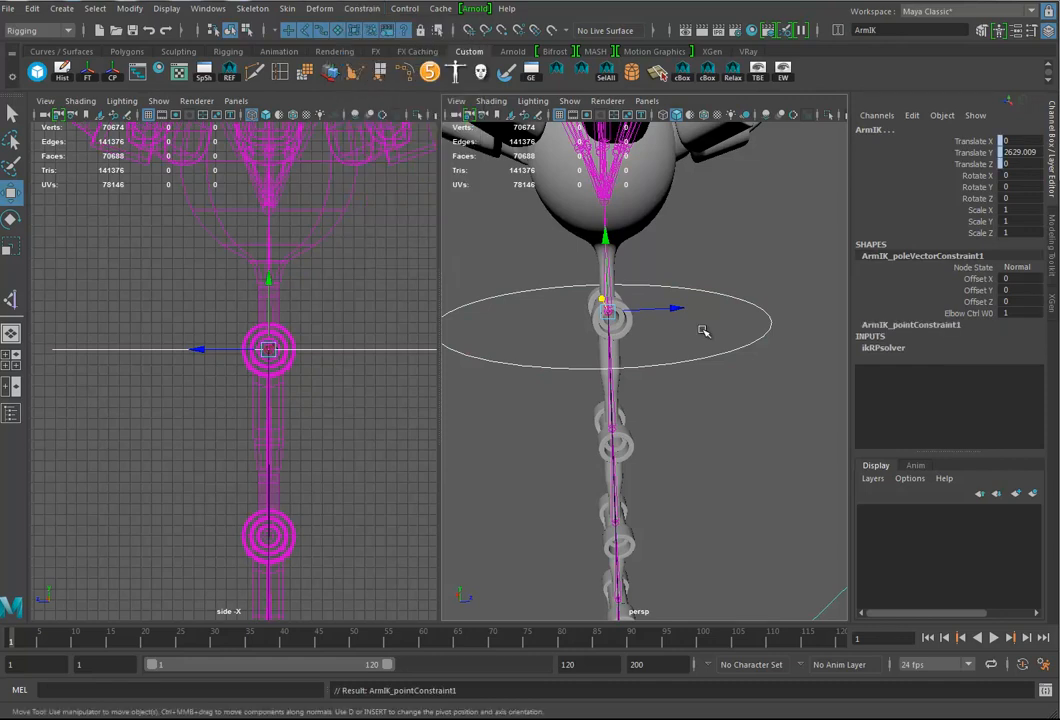
Test the point constraint by moving Claw_Ctrl down about 80 units, and undo the move.
alt+drag(690, 325, 716, 364)
drag(741, 305, 735, 379)
drag(611, 299, 617, 329)
key(ctrl+z)
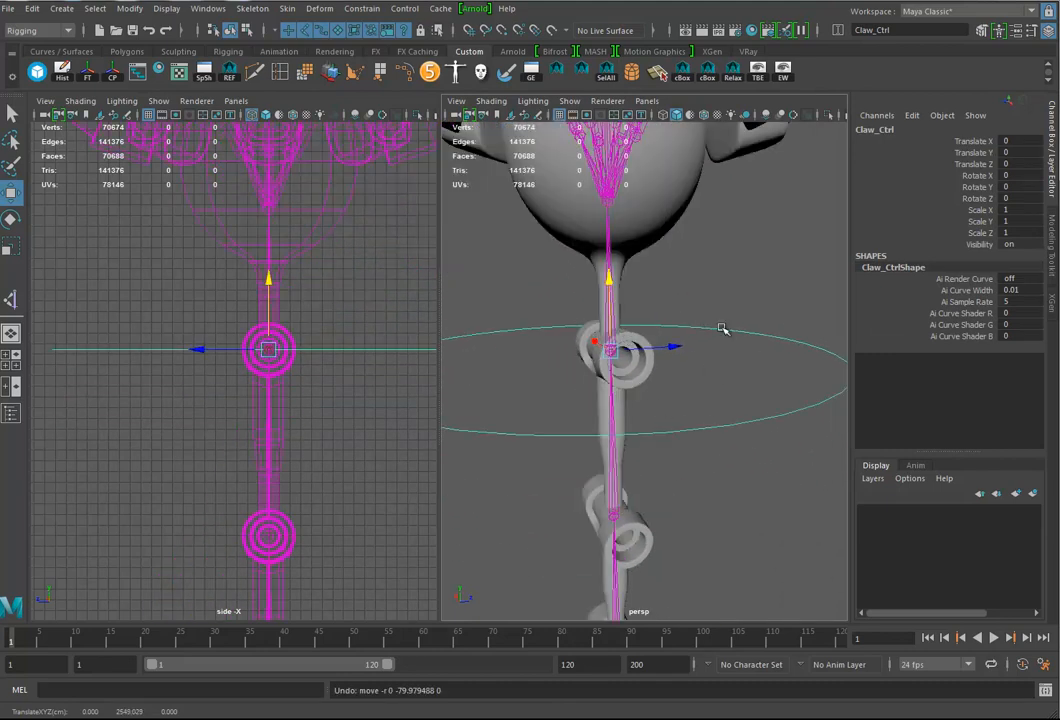
click(712, 379)
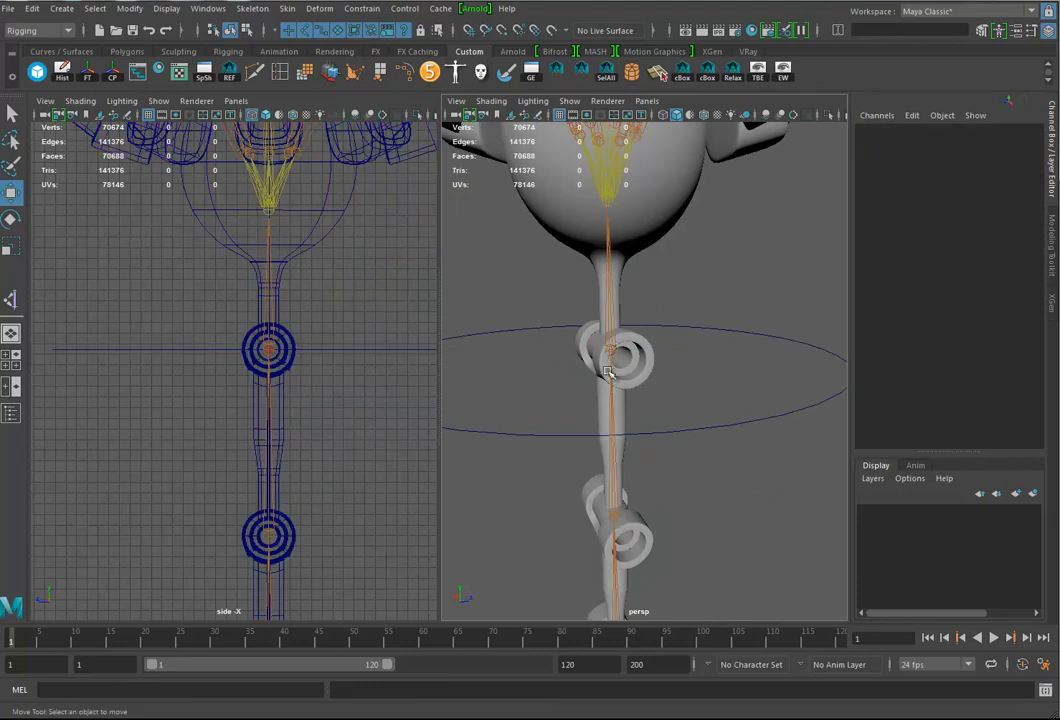
click(693, 328)
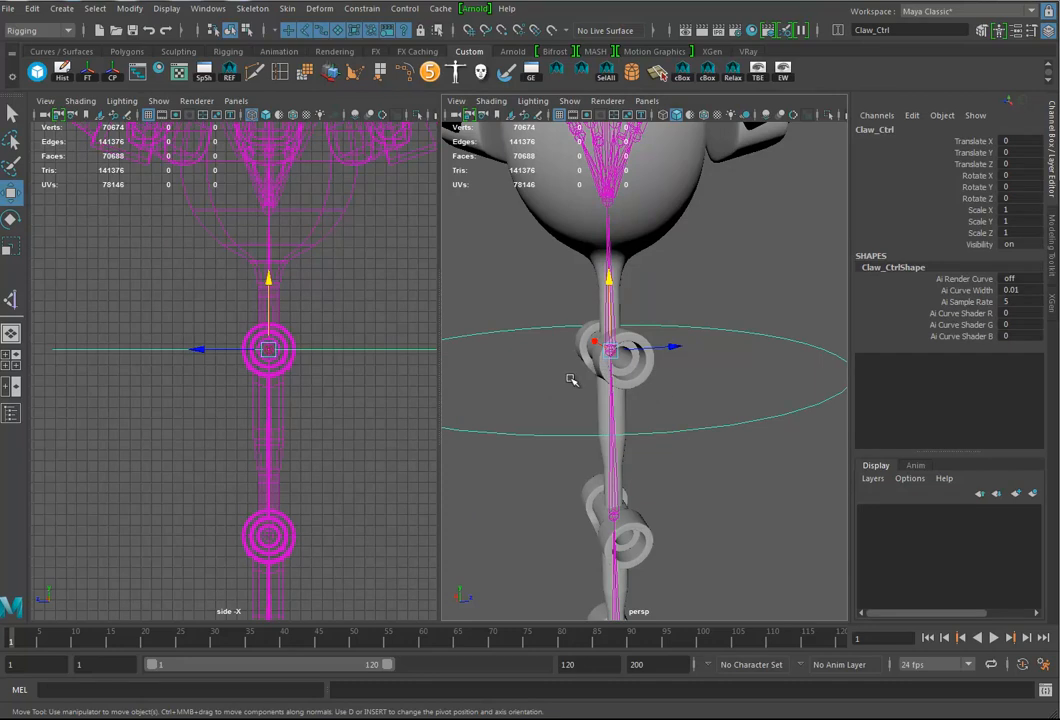
click(649, 331)
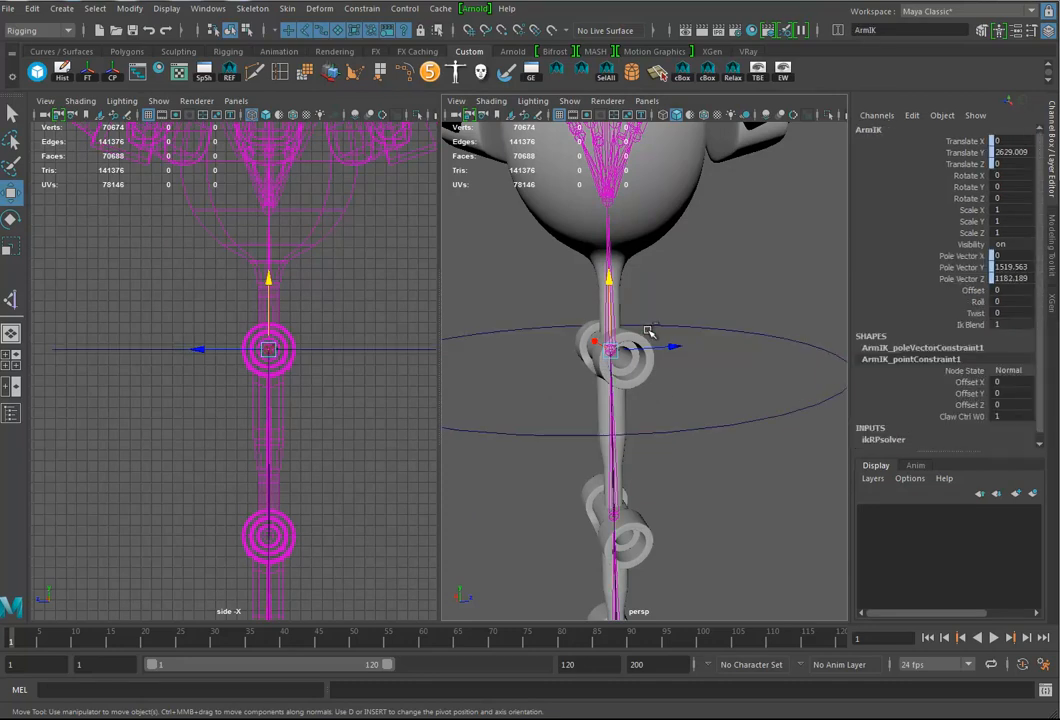
Orient-constrain the Arm8 joint below the claw head to Claw_Ctrl with Maintain offset enabled.
click(650, 331)
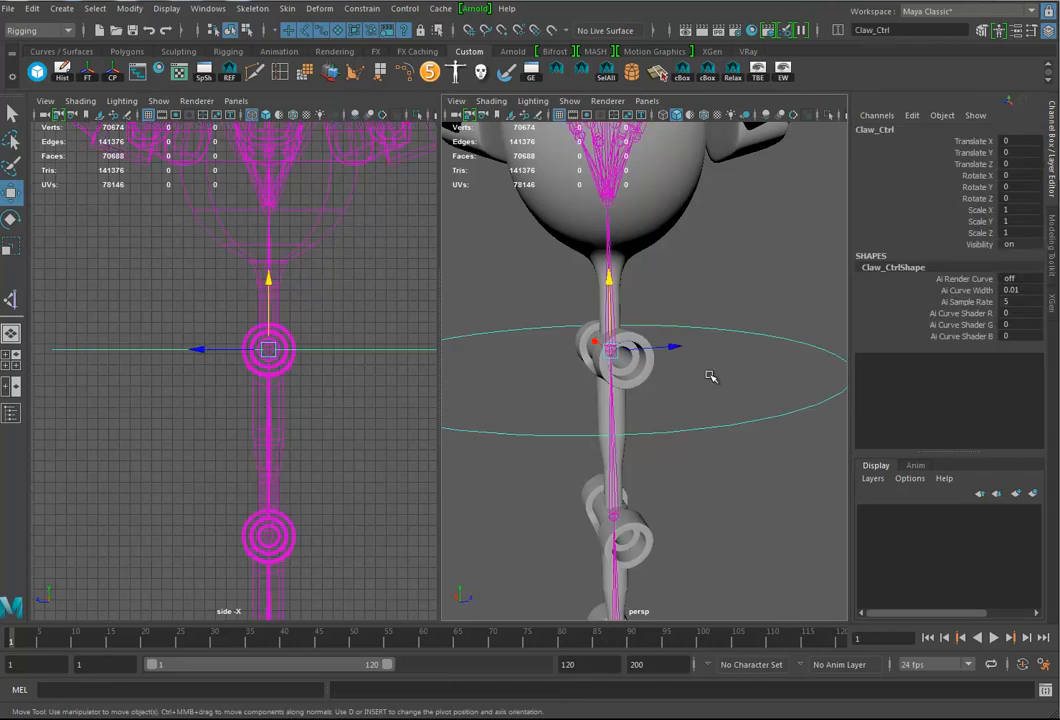
scroll(634, 362, down, 5)
alt+drag(634, 377, 653, 408)
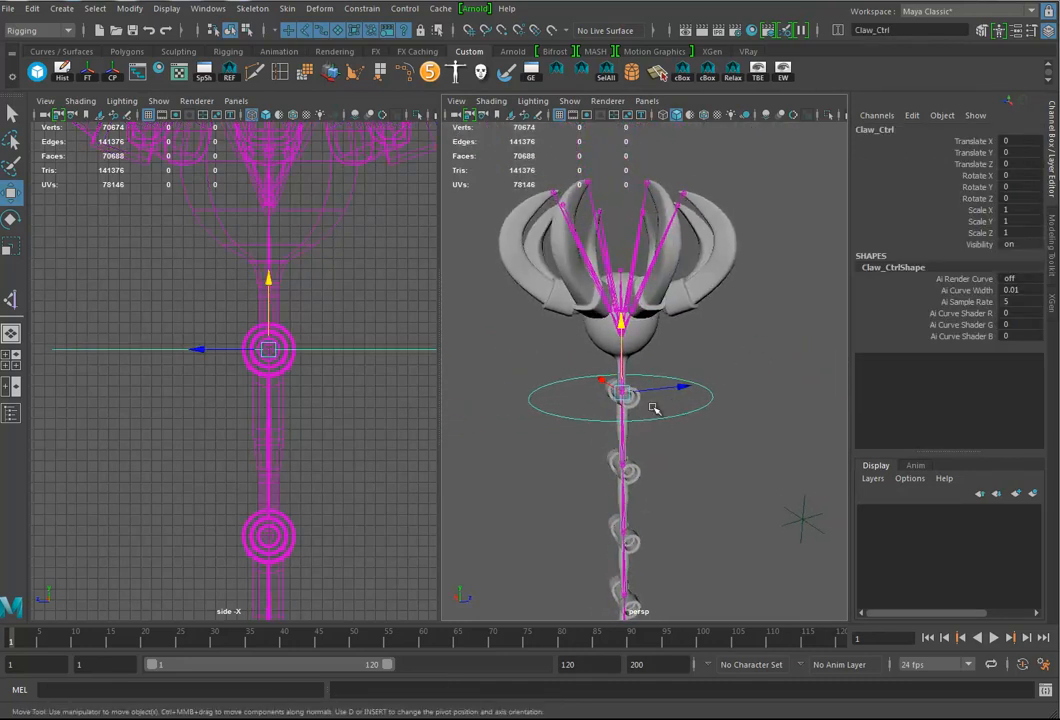
alt+right_drag(589, 429, 736, 424)
click(585, 345)
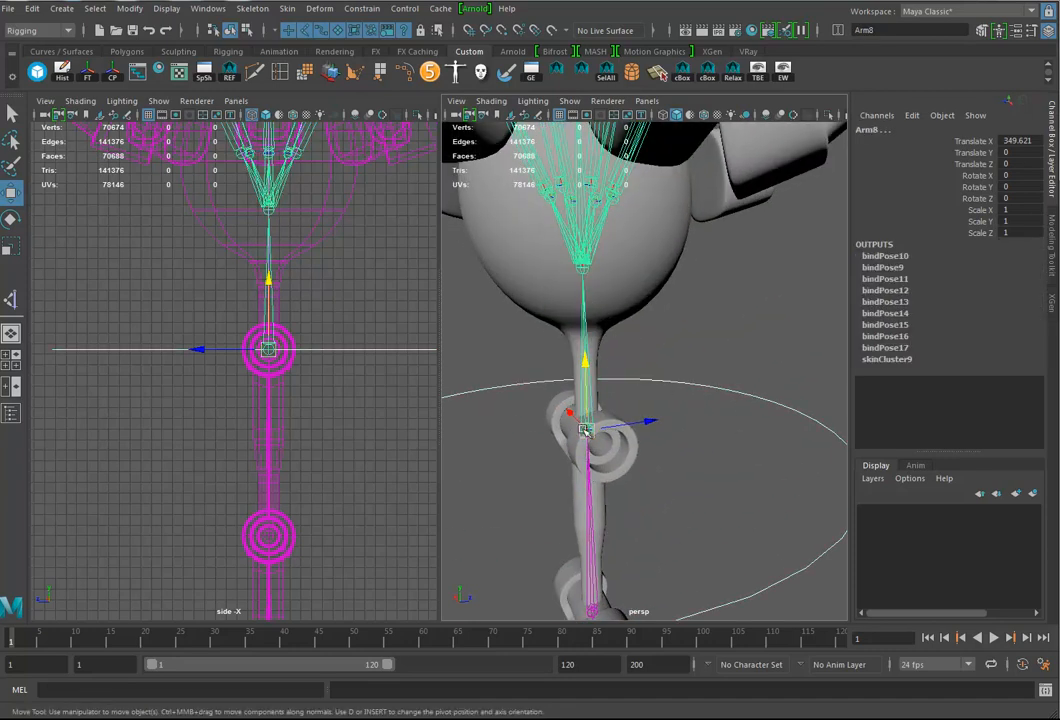
click(362, 9)
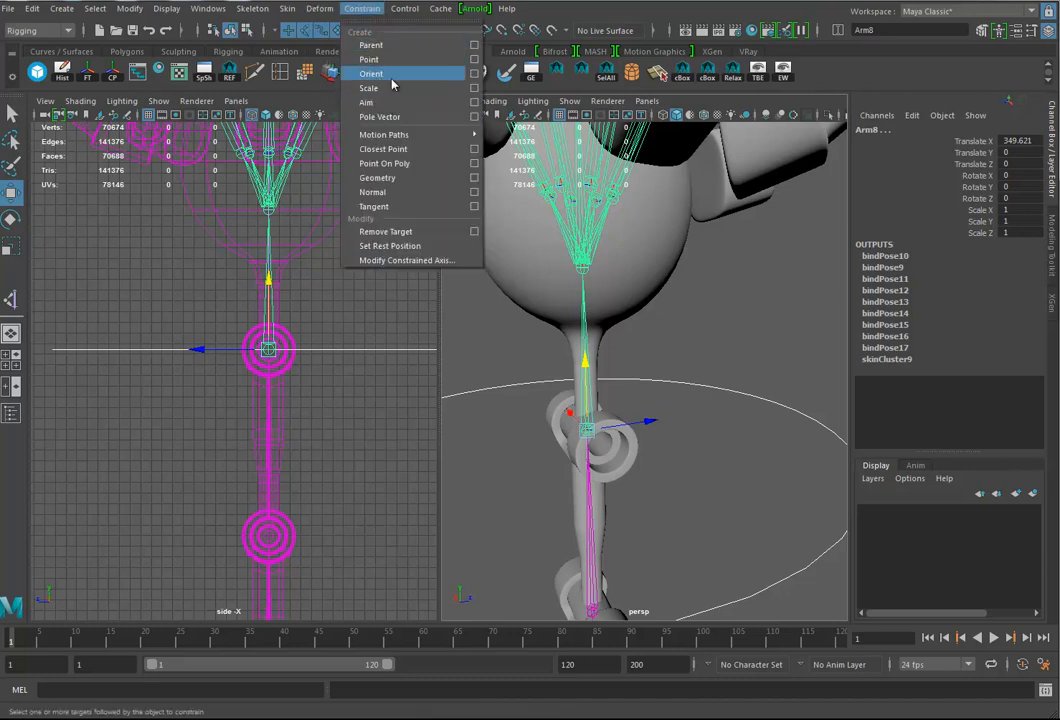
click(474, 75)
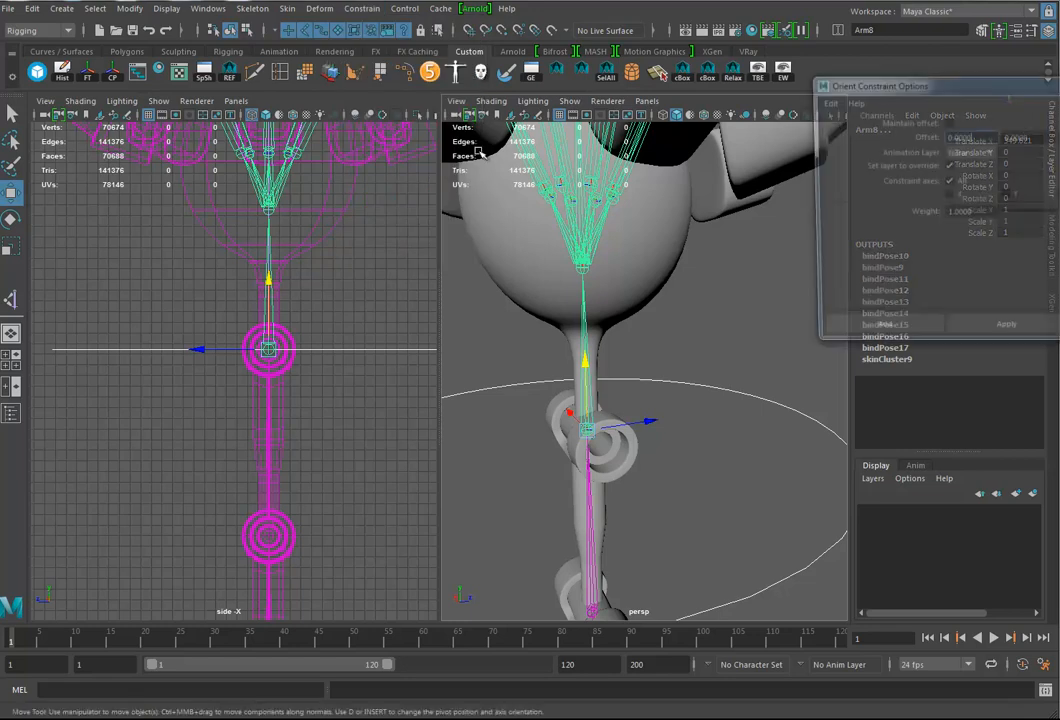
drag(838, 84, 645, 154)
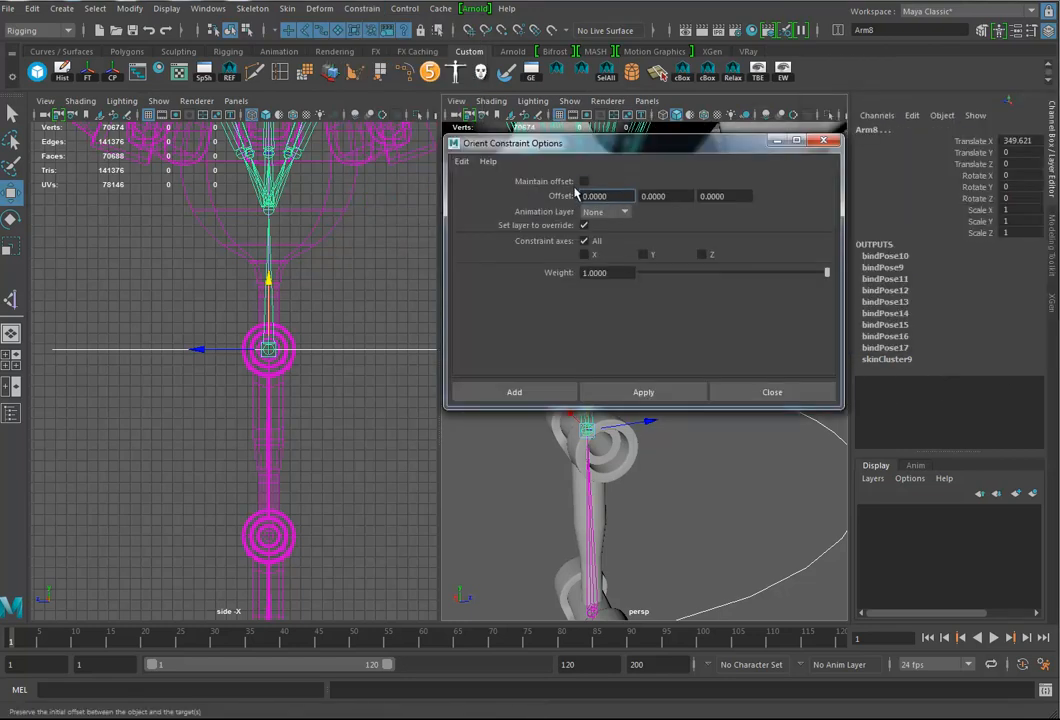
click(584, 182)
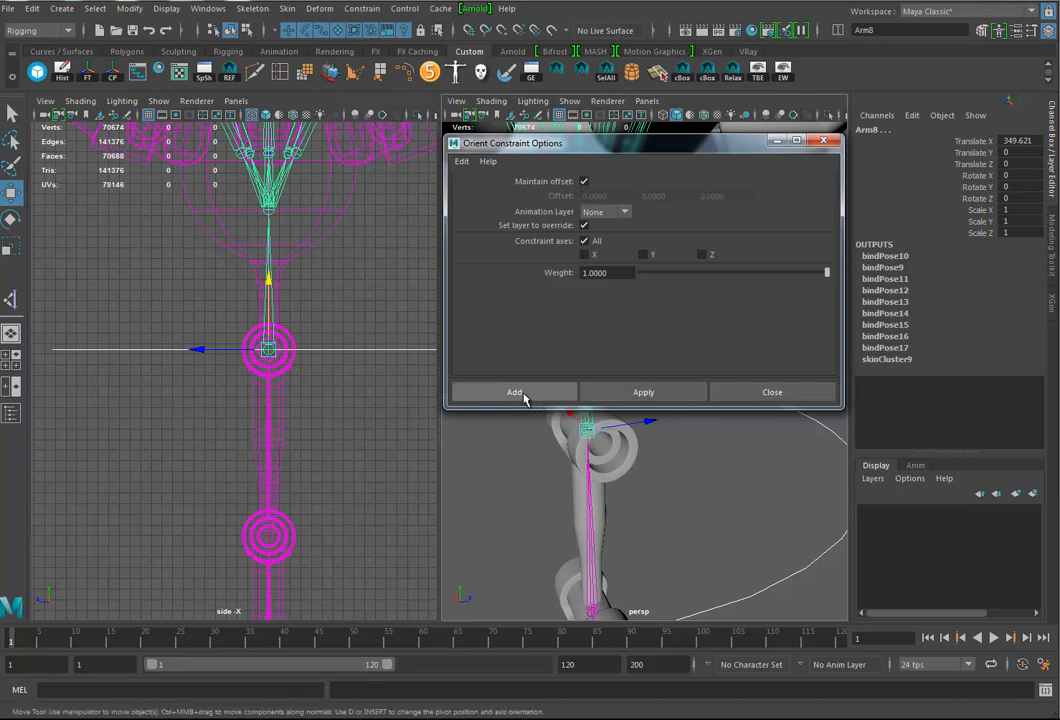
click(518, 393)
Test the orient constraint by rotating Claw_Ctrl about 4 degrees around X, and undo the rotation.
scroll(730, 392, down, 5)
click(722, 405)
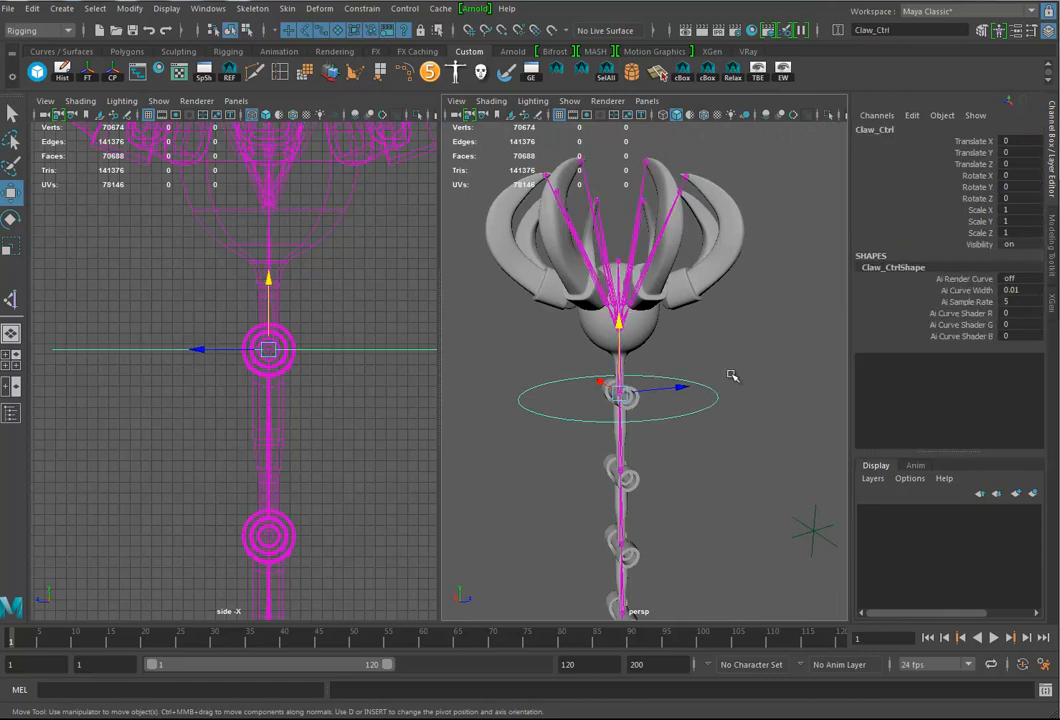
drag(728, 371, 689, 415)
key(e)
drag(596, 340, 605, 365)
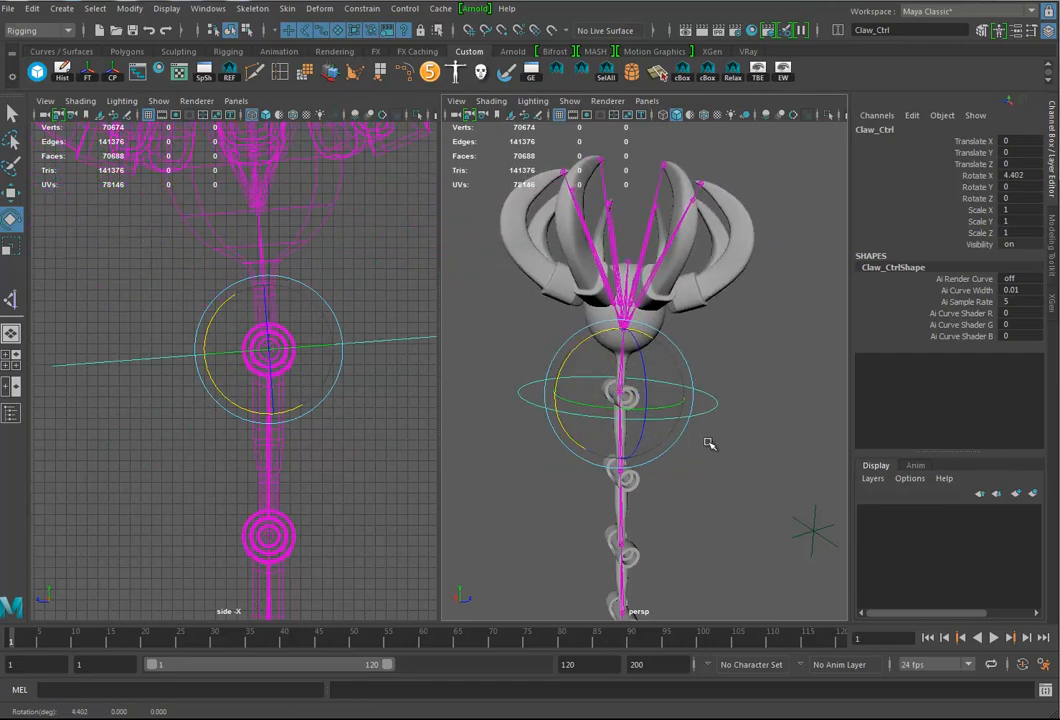
key(ctrl+z)
Parent Claw_Ctrl and Elbow_Ctrl under the Base_Ctrl circle at the foot of the staff.
alt+right_drag(688, 445, 705, 442)
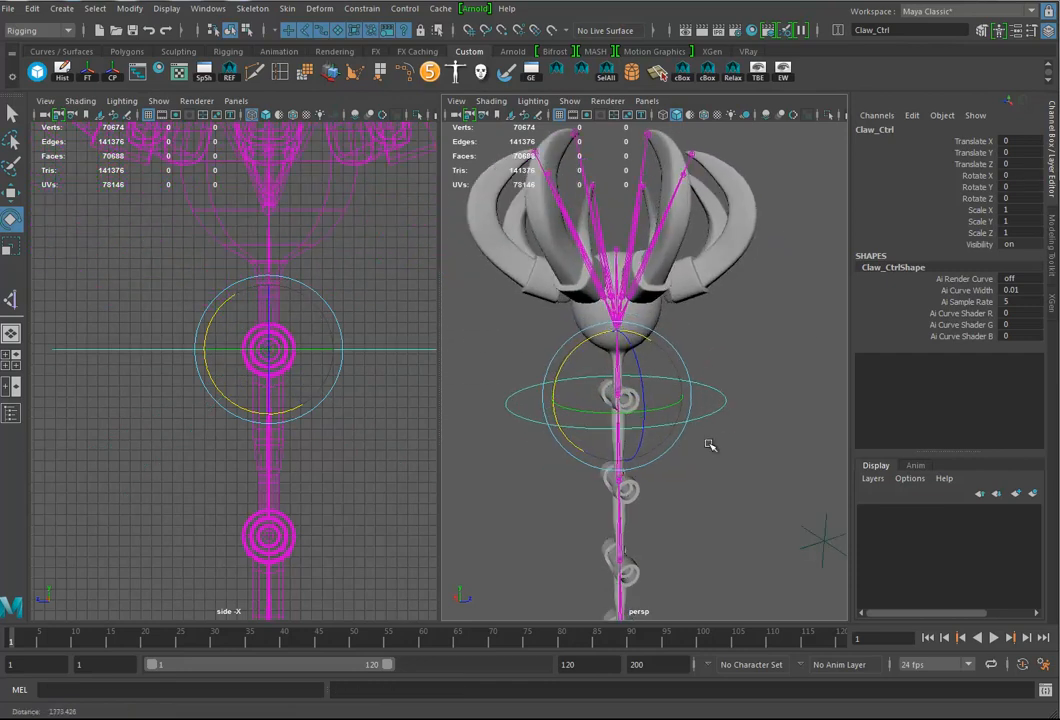
alt+middle_drag(705, 442, 703, 360)
alt+right_drag(703, 360, 651, 407)
alt+drag(651, 407, 727, 423)
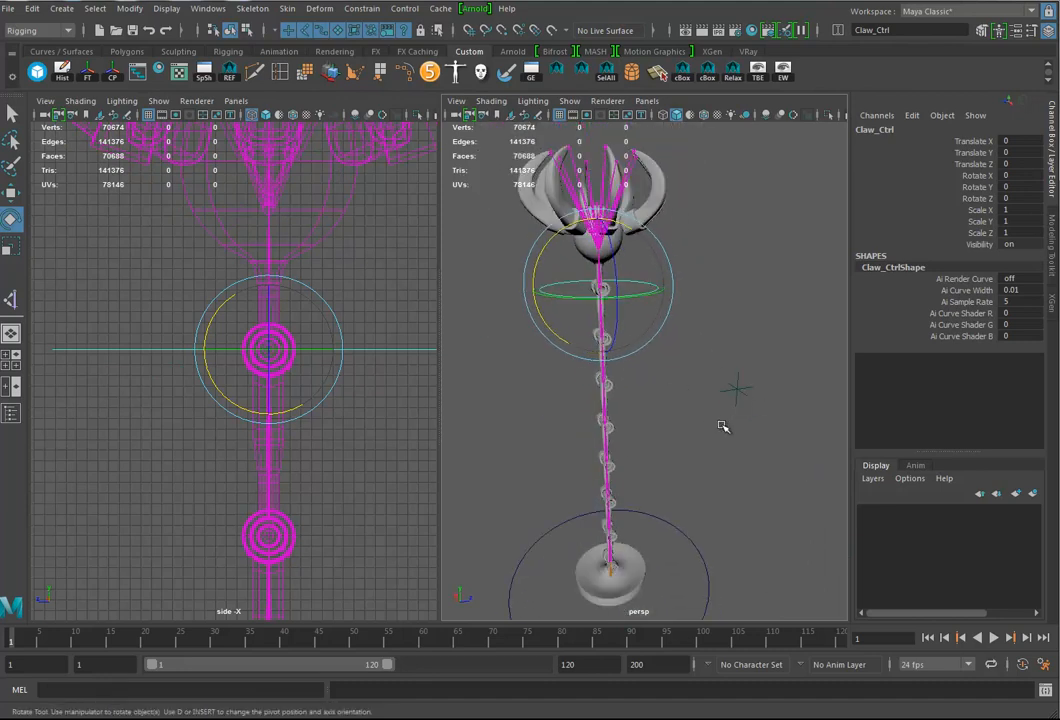
click(730, 400)
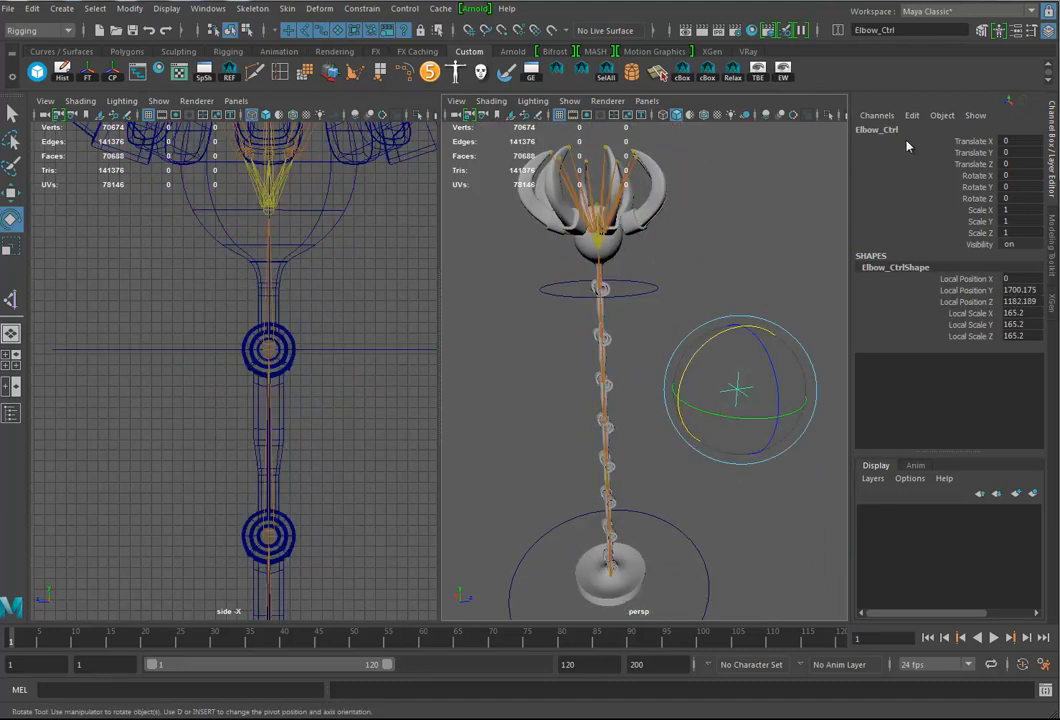
click(700, 540)
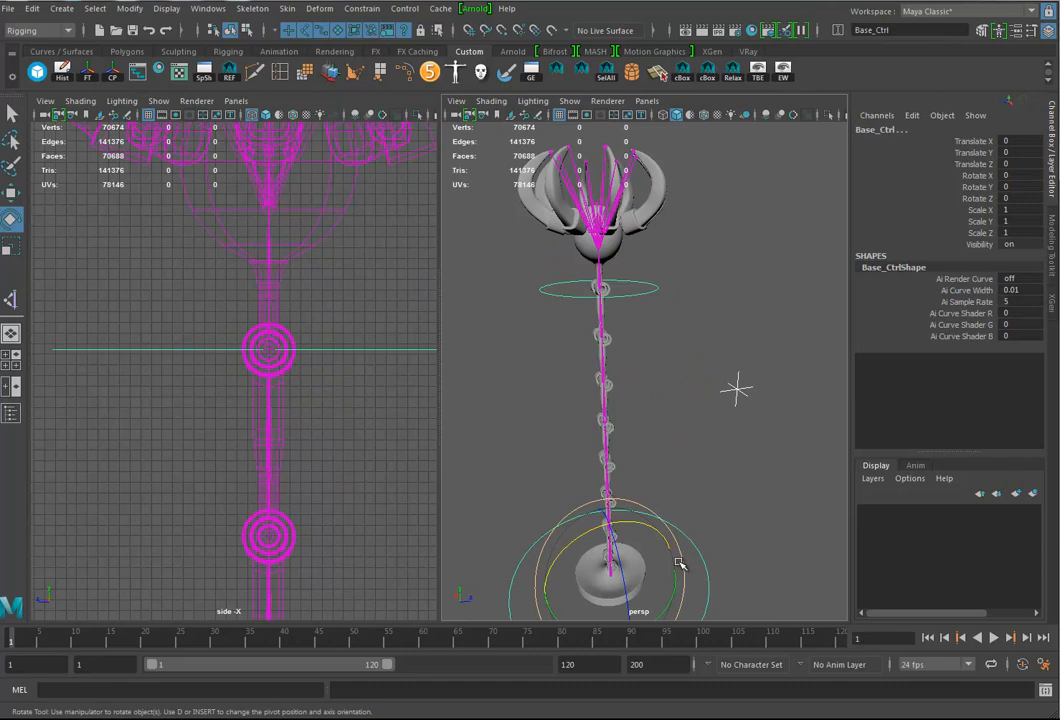
key(p)
drag(679, 519, 698, 562)
Select the eight claw joints, Claw1 to Claw8, inside the head of the staff.
alt+middle_drag(701, 546, 708, 465)
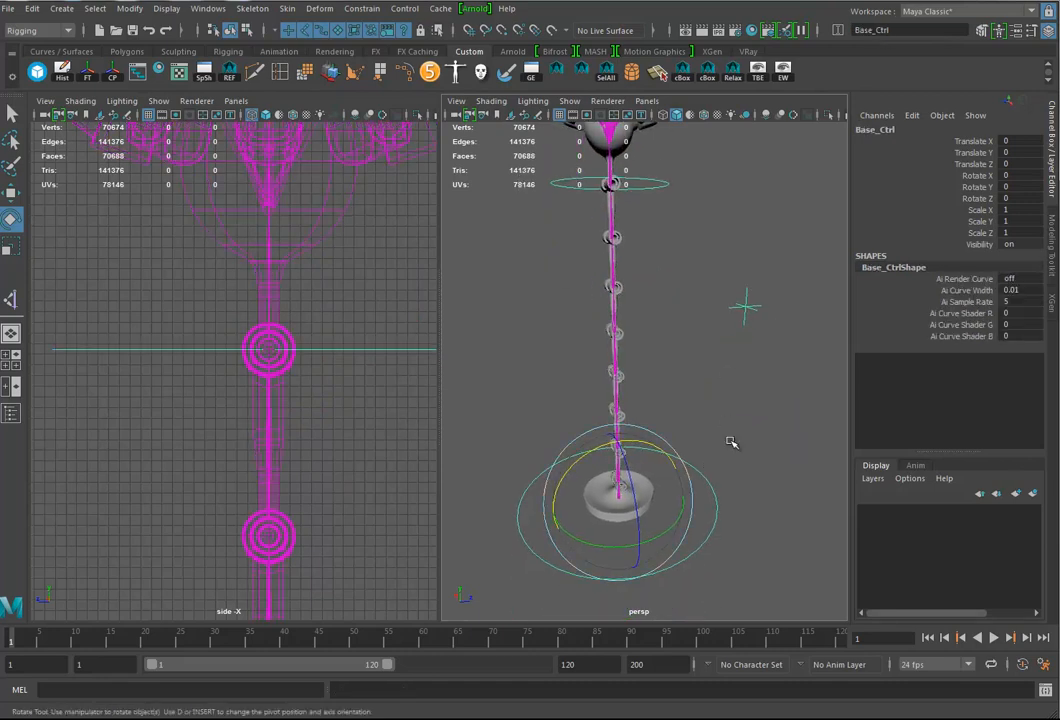
alt+drag(715, 431, 700, 459)
alt+right_drag(737, 442, 672, 440)
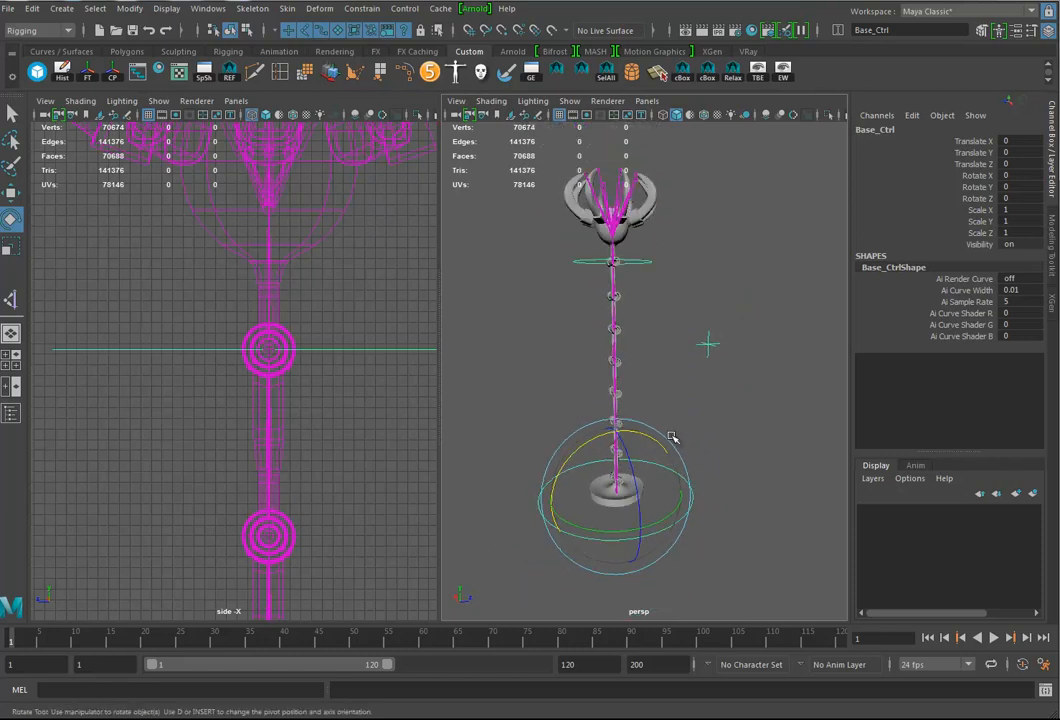
alt+middle_drag(690, 409, 694, 436)
alt+middle_drag(708, 349, 705, 388)
alt+drag(705, 388, 672, 375)
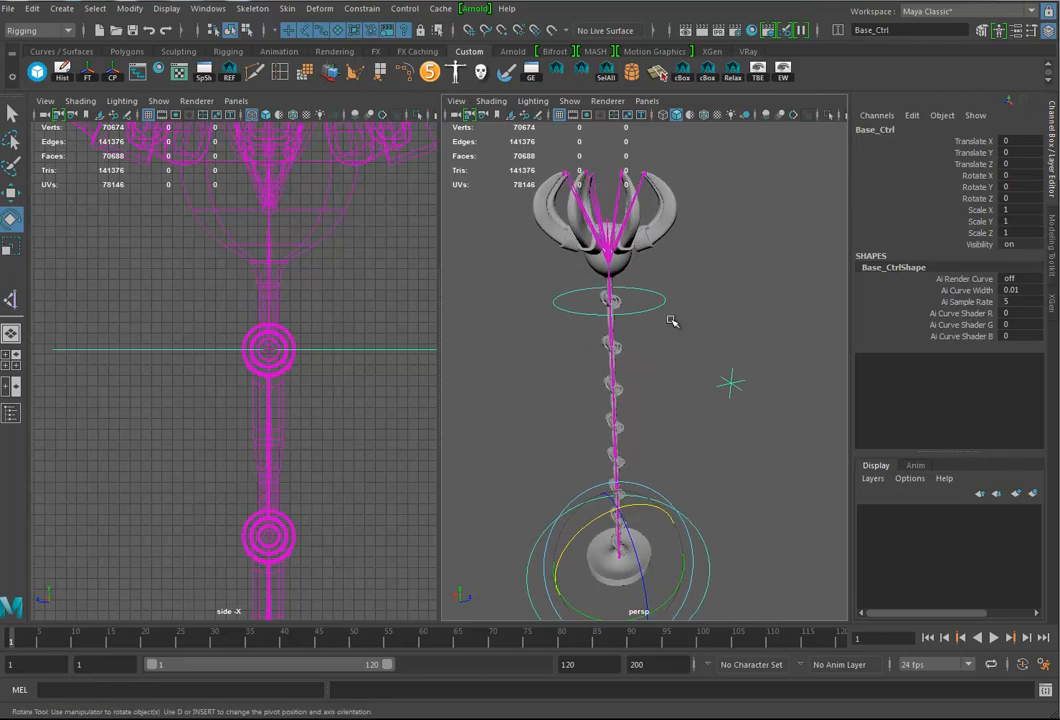
drag(524, 200, 676, 208)
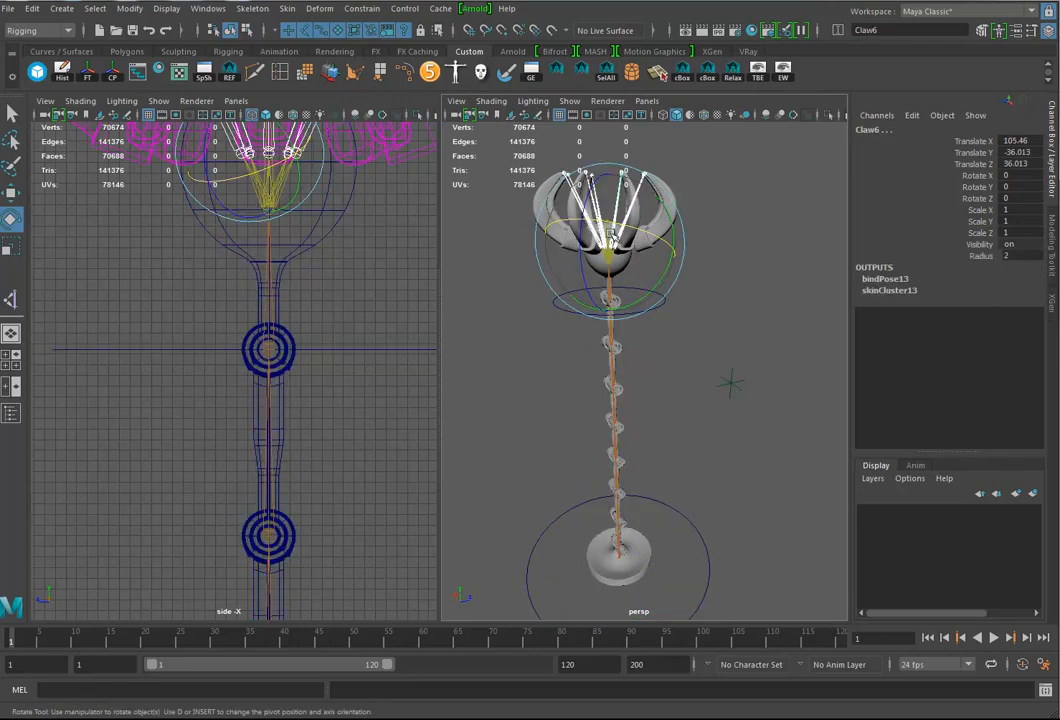
alt+right_drag(610, 259, 650, 265)
alt+middle_drag(650, 265, 660, 309)
alt+drag(649, 289, 558, 268)
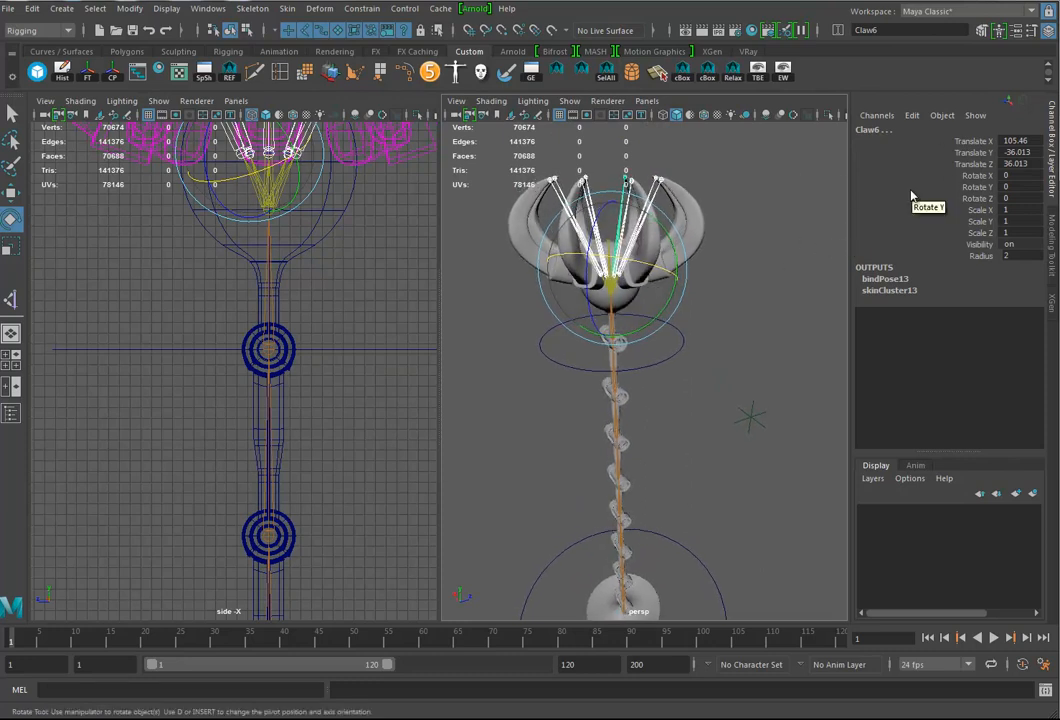
Test-rotate the selected claw joints to find the axis that opens and closes the claws, and undo the rotations.
click(912, 116)
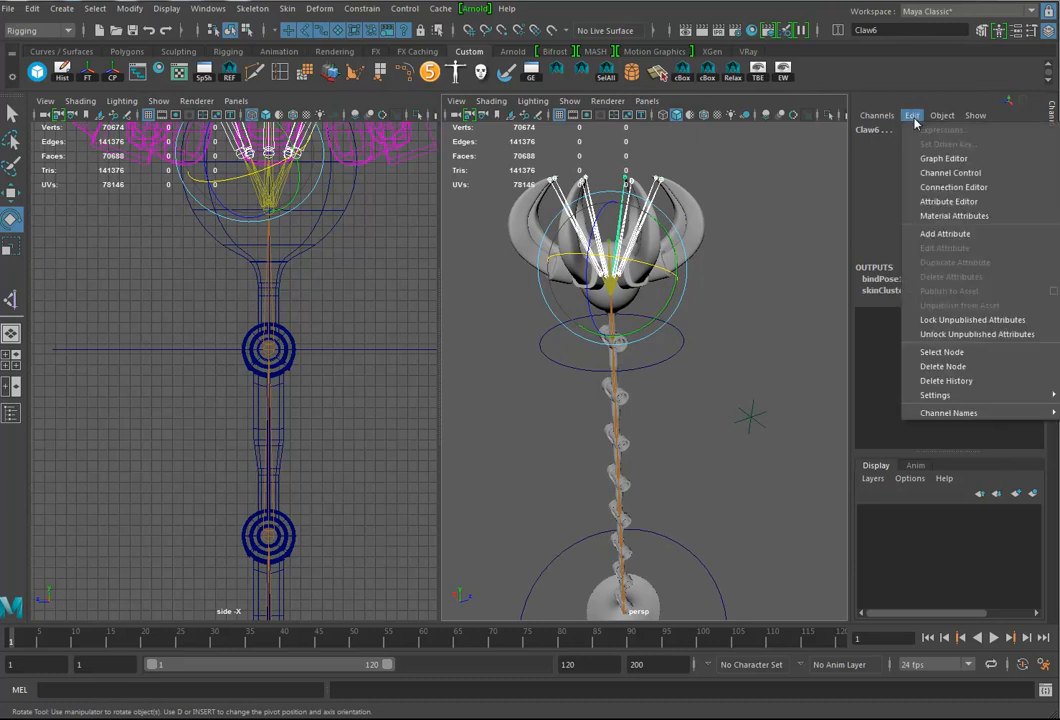
click(877, 187)
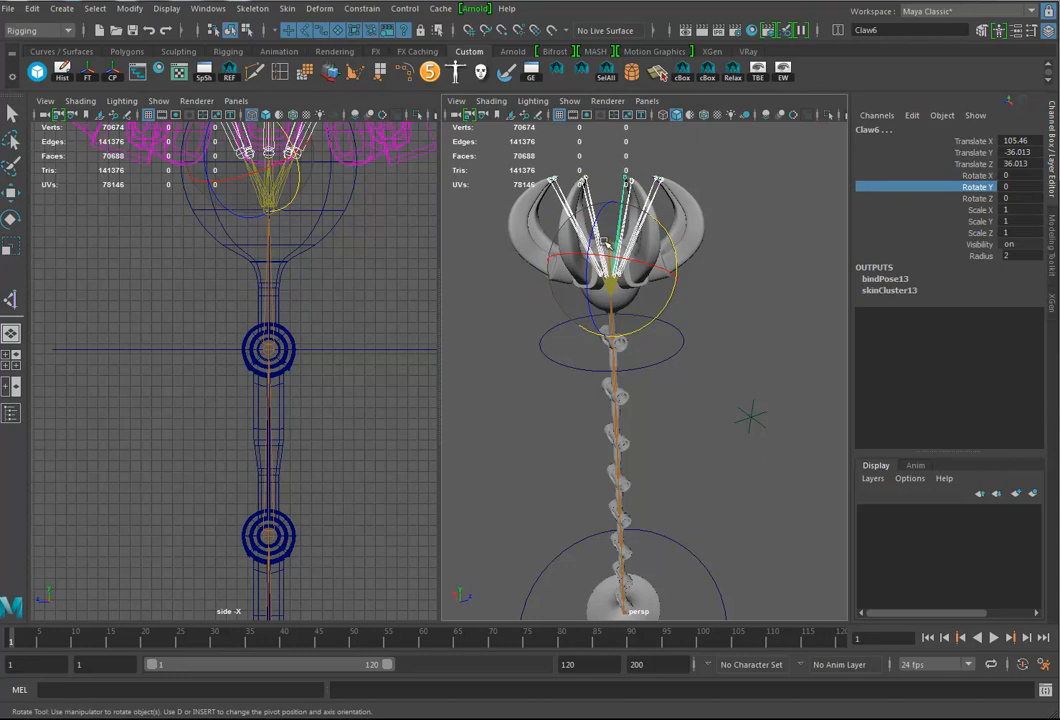
drag(660, 243, 594, 243)
key(ctrl+z)
key(ctrl+z)
key(ctrl+z)
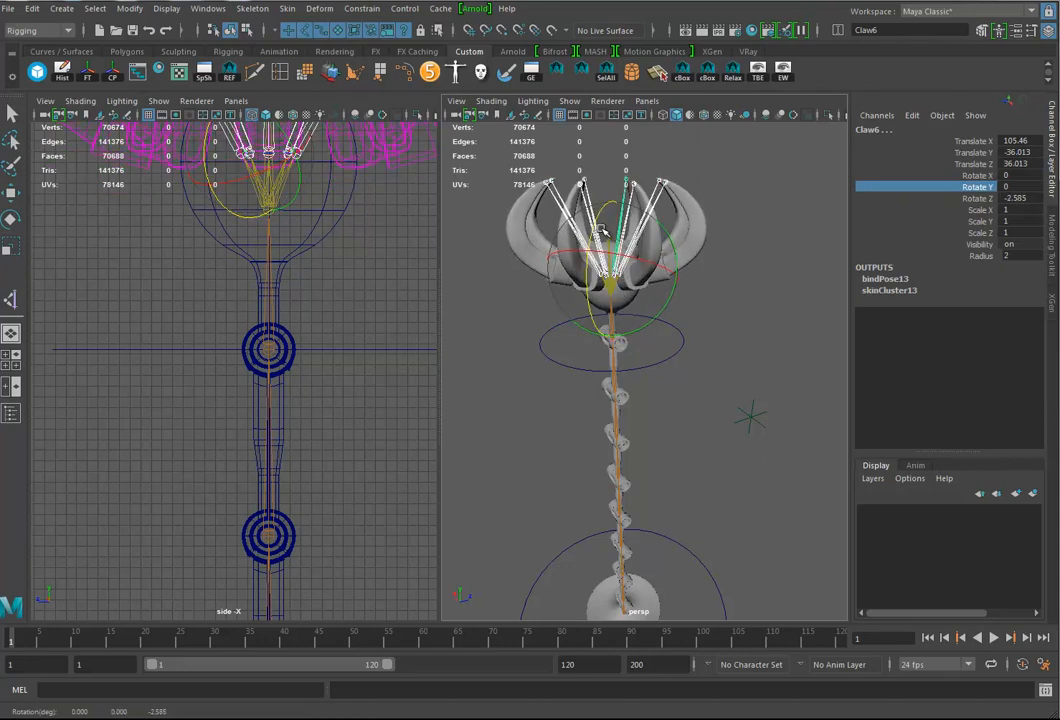
Set up Set Driven Key with Rotate Z of the eight claw joints as driven and Claw_Ctrl as driver.
click(978, 198)
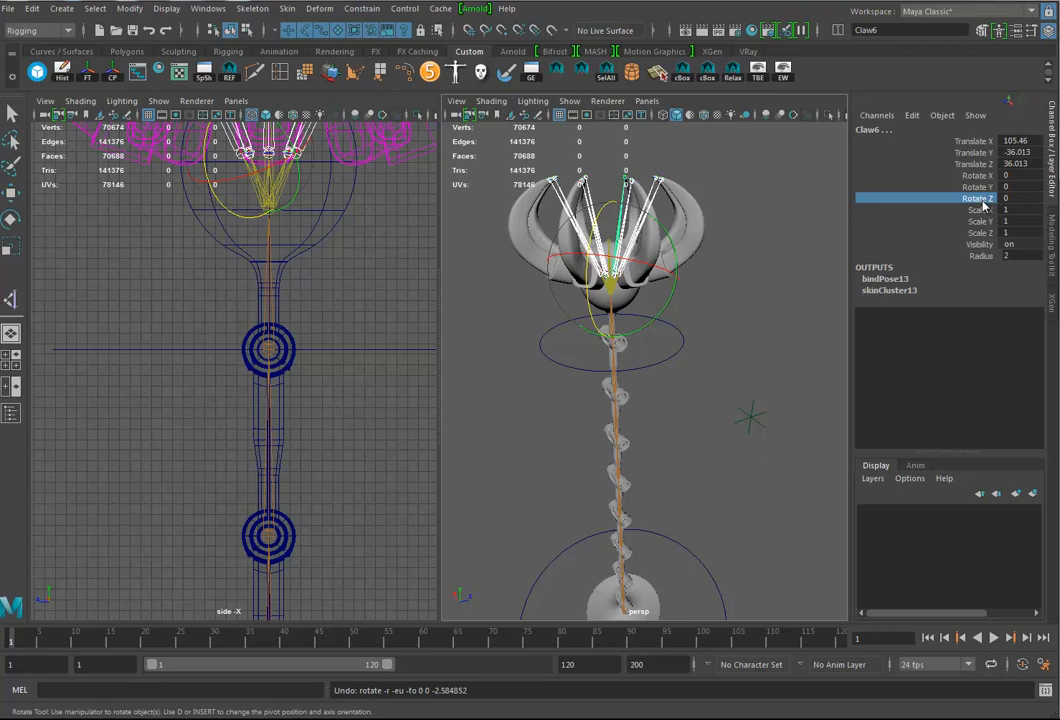
click(912, 115)
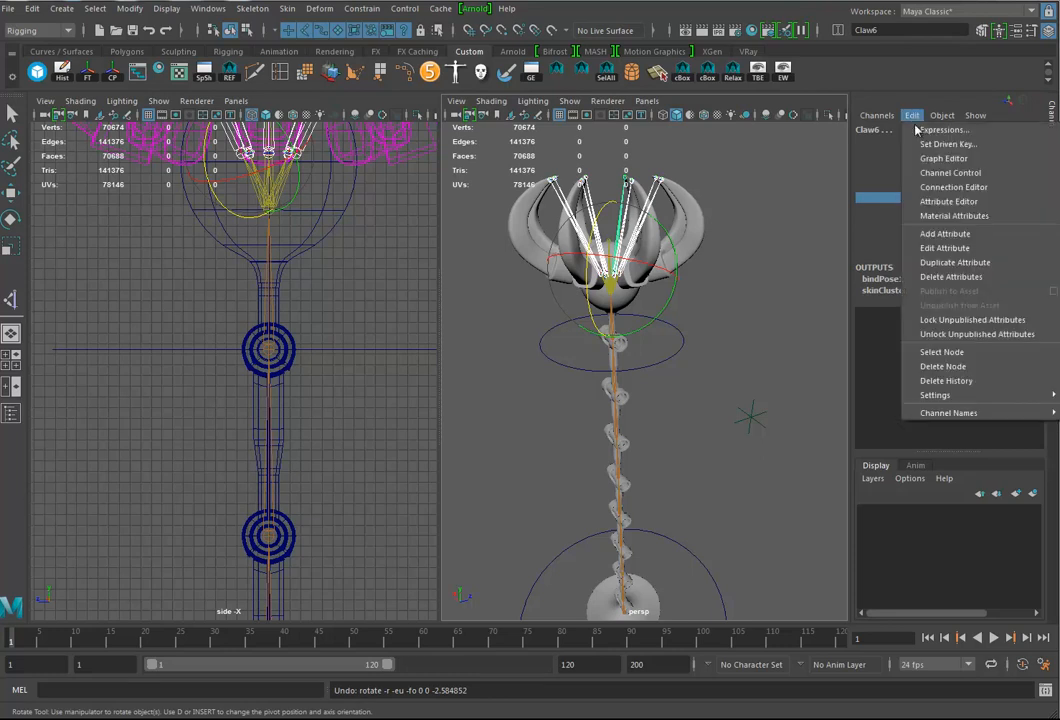
click(965, 146)
drag(962, 142, 814, 148)
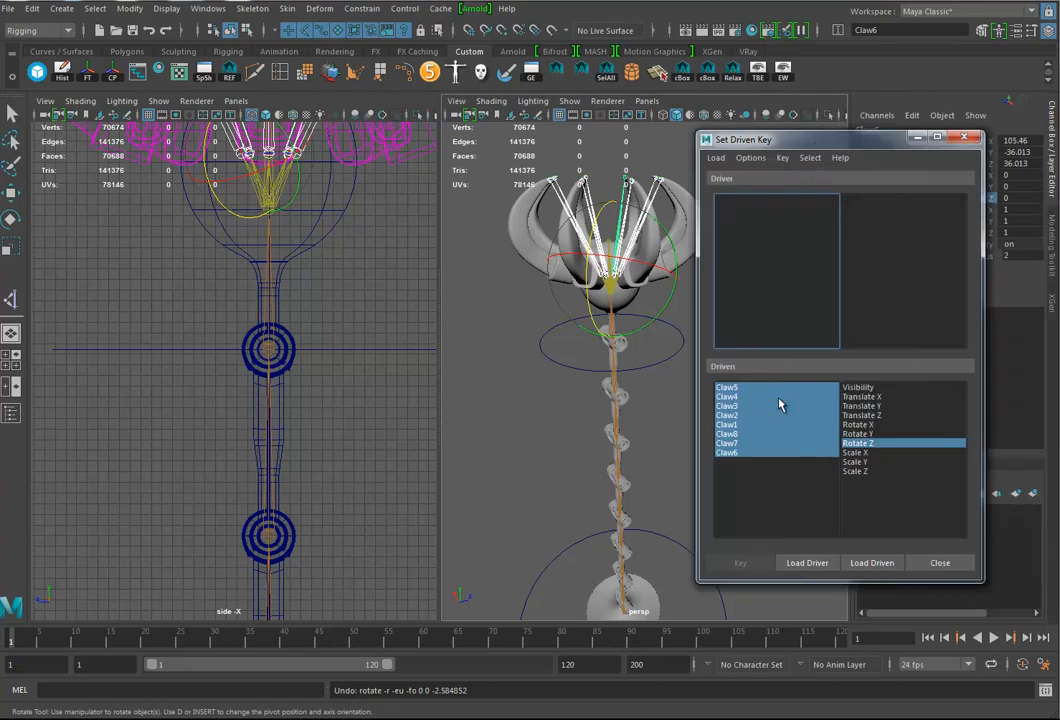
click(668, 364)
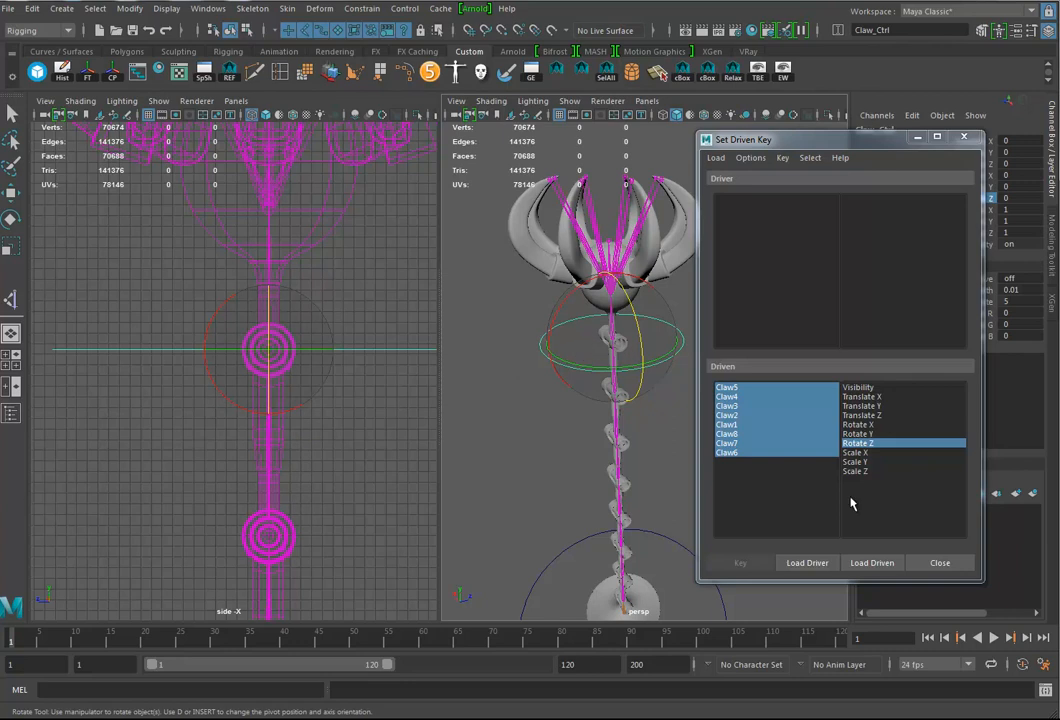
click(808, 564)
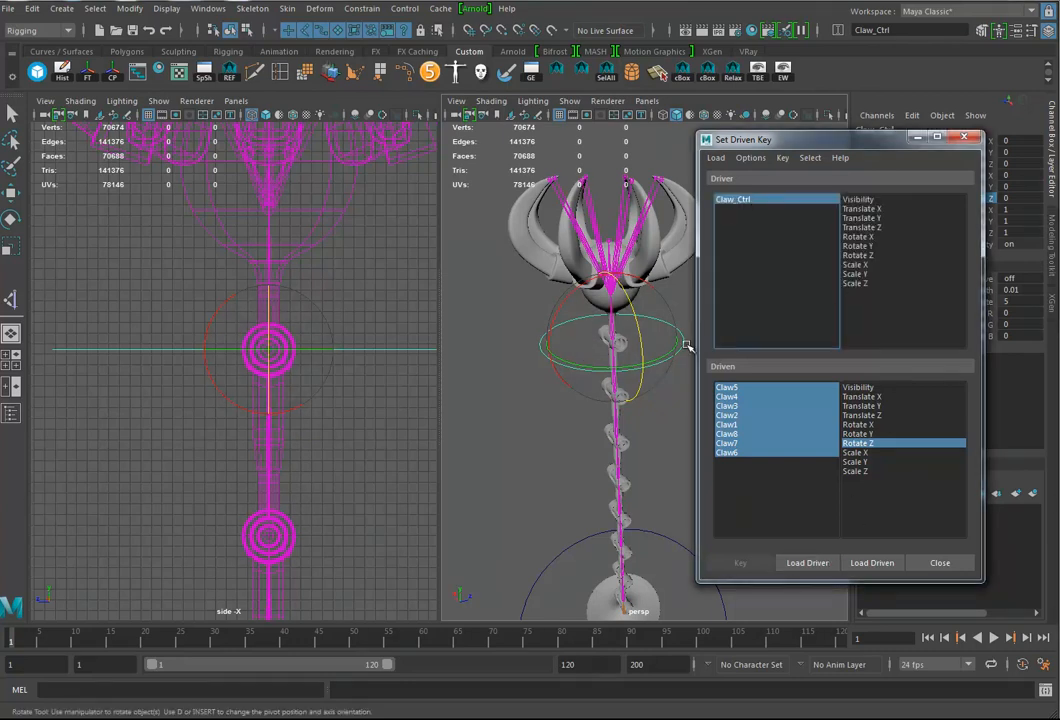
Add a keyable float attribute Claws to Claw_Ctrl with minimum -10, maximum 10 and default 0, and reload Claw_Ctrl as driver.
click(129, 8)
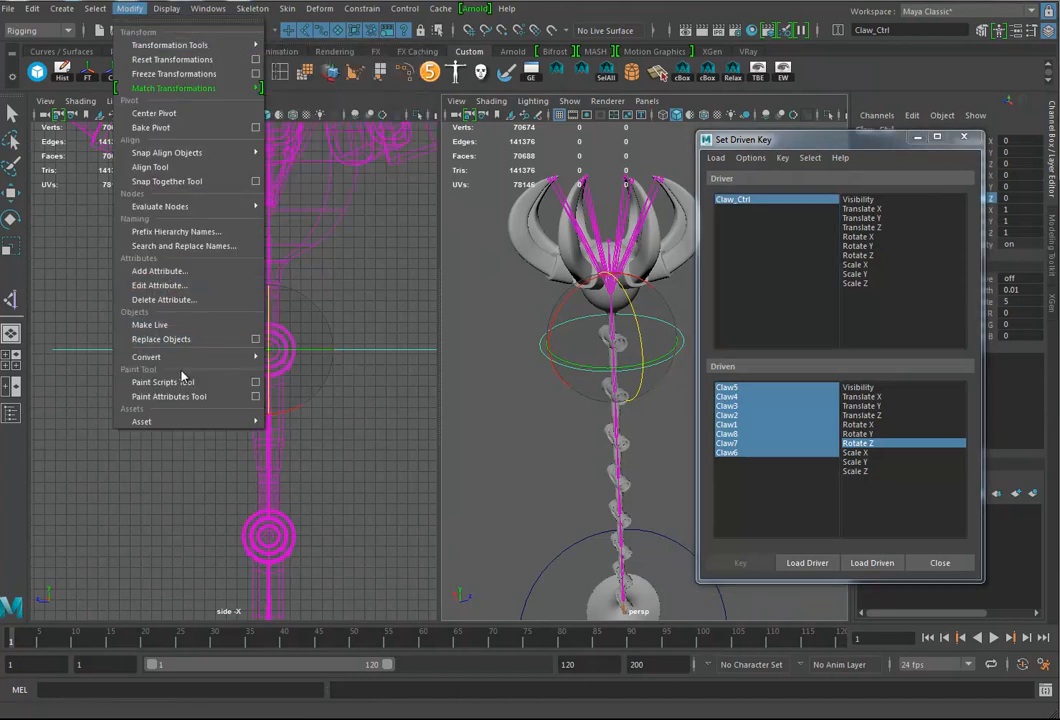
click(155, 273)
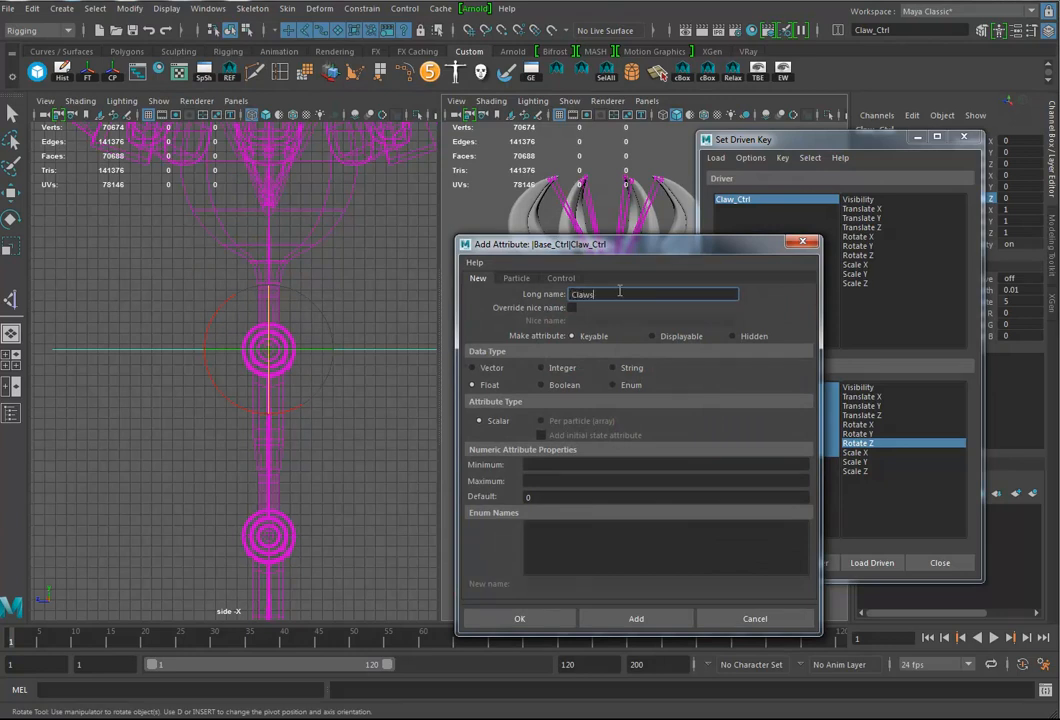
click(571, 466)
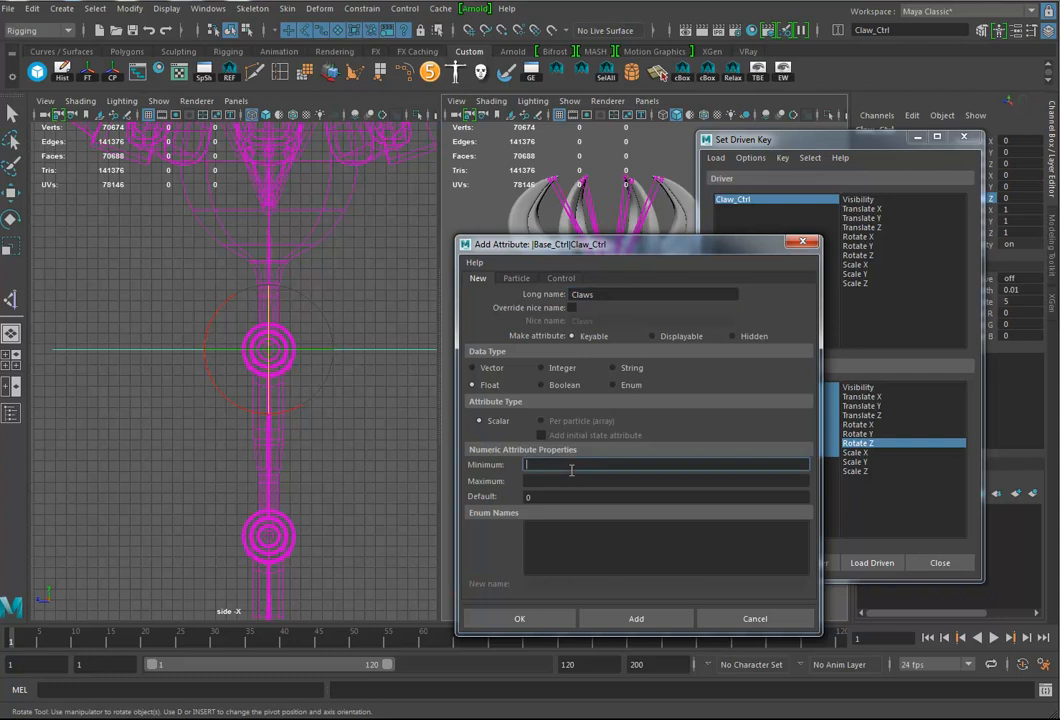
key(Tab)
text(1)
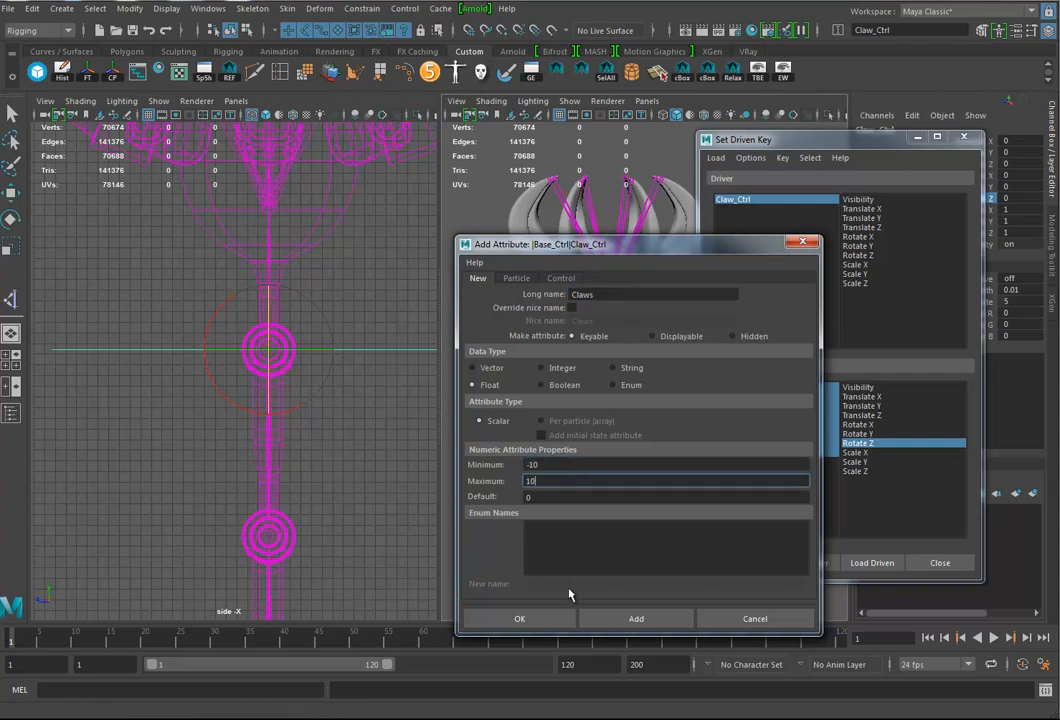
click(519, 618)
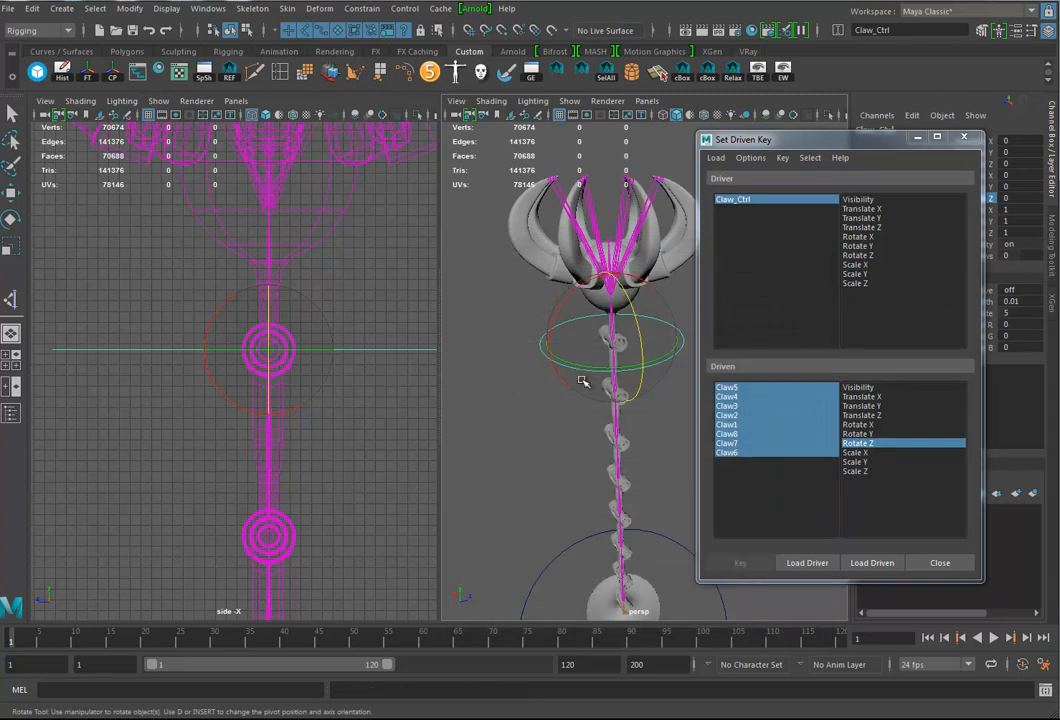
click(807, 562)
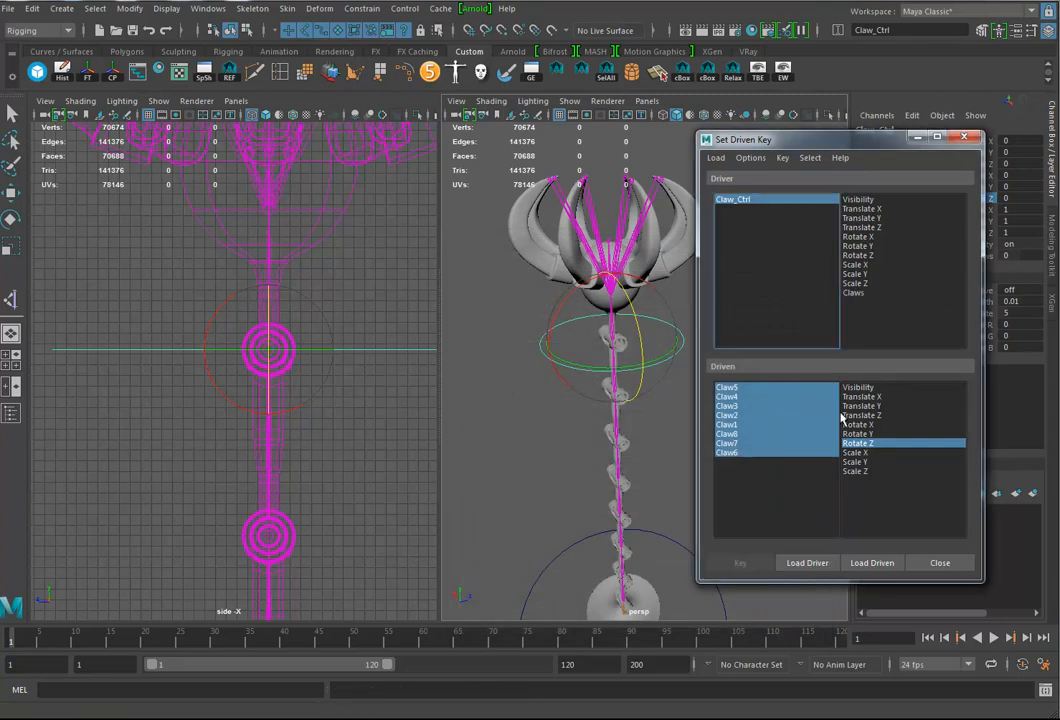
Key the neutral claw pose, with Claws of Claw_Ctrl at 0 driving Rotate Z of the eight claw joints.
click(848, 293)
drag(813, 143, 277, 134)
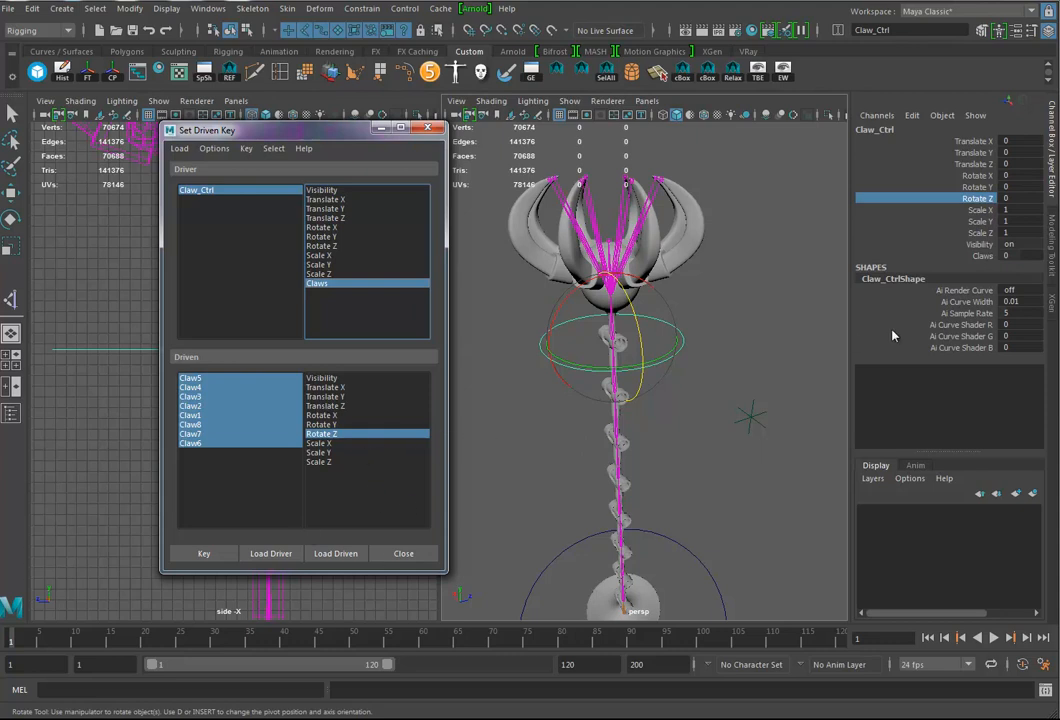
click(204, 553)
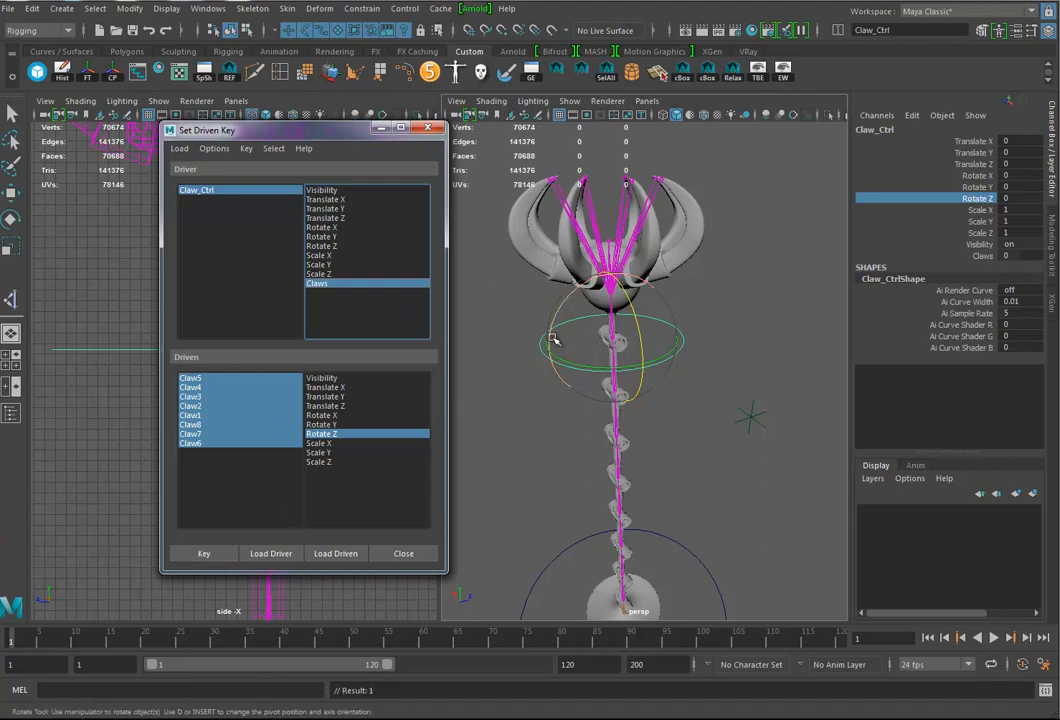
Set Claws to -10, rotate the eight claw joints open to about -69.5 on Rotate Z, and set a driven key.
click(980, 255)
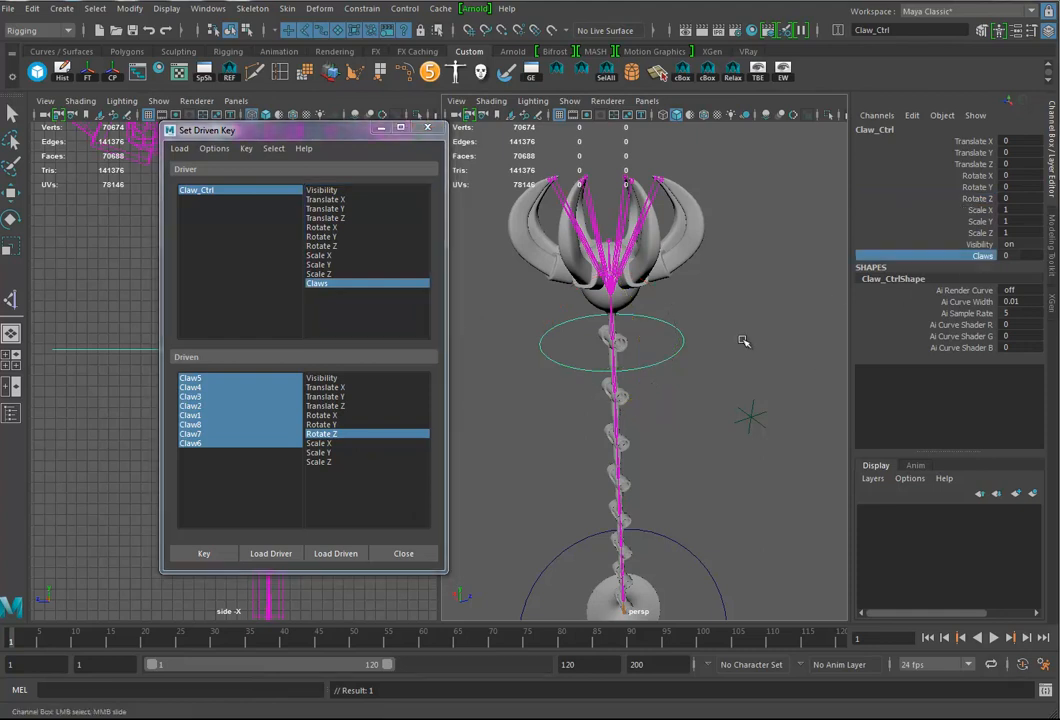
middle_drag(724, 329, 628, 325)
drag(196, 381, 184, 450)
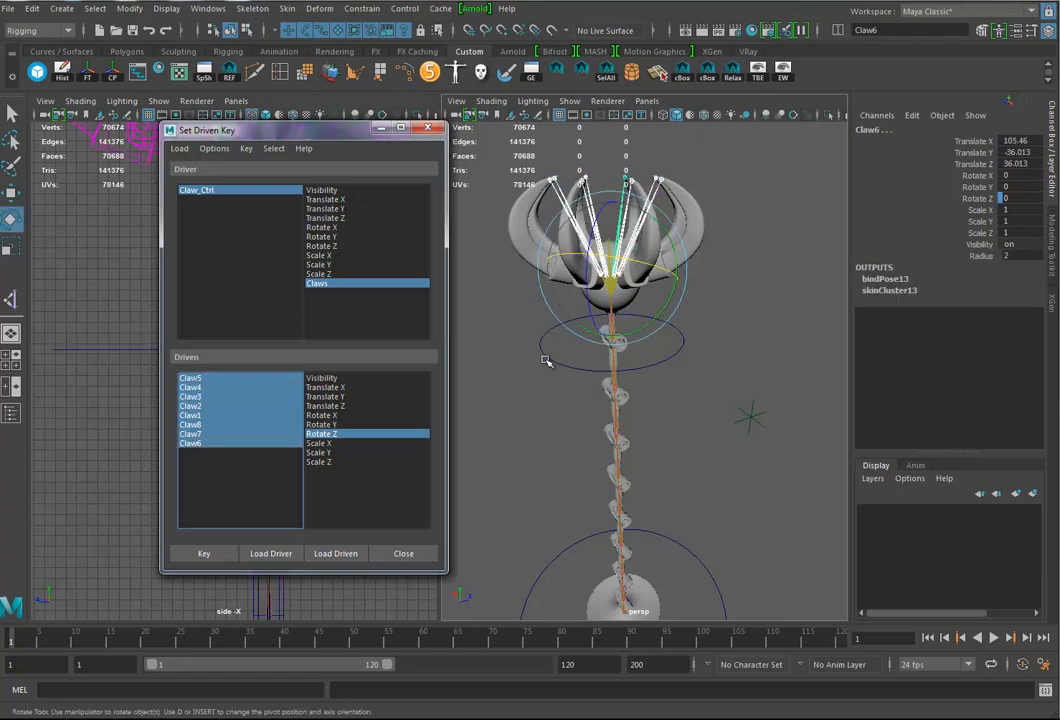
drag(591, 231, 712, 250)
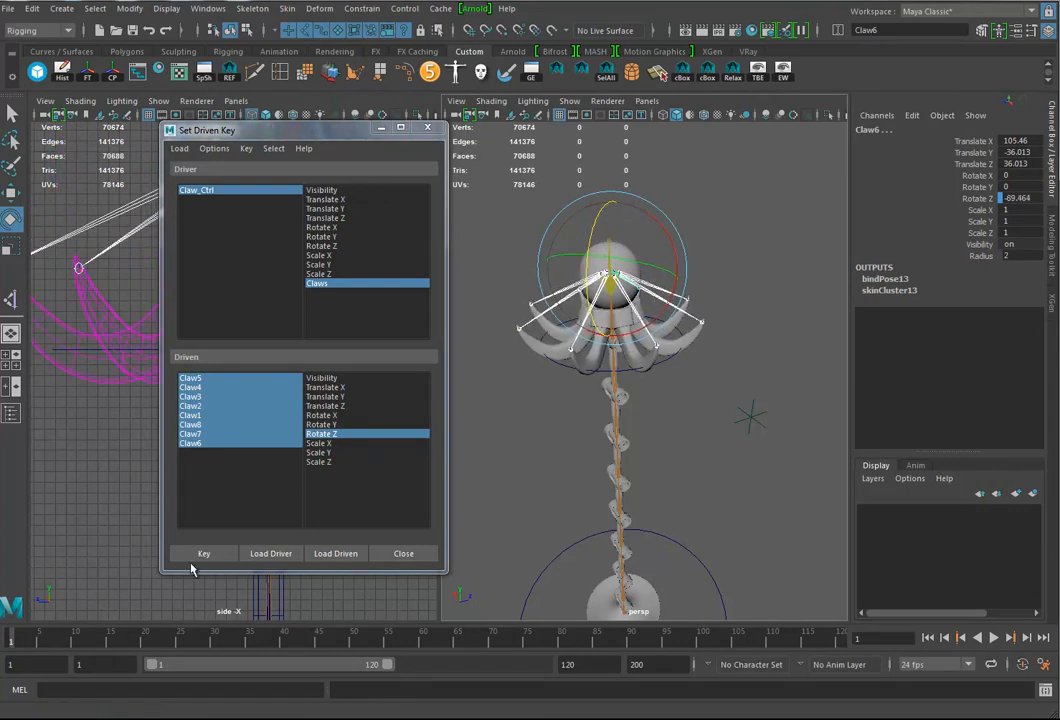
click(206, 553)
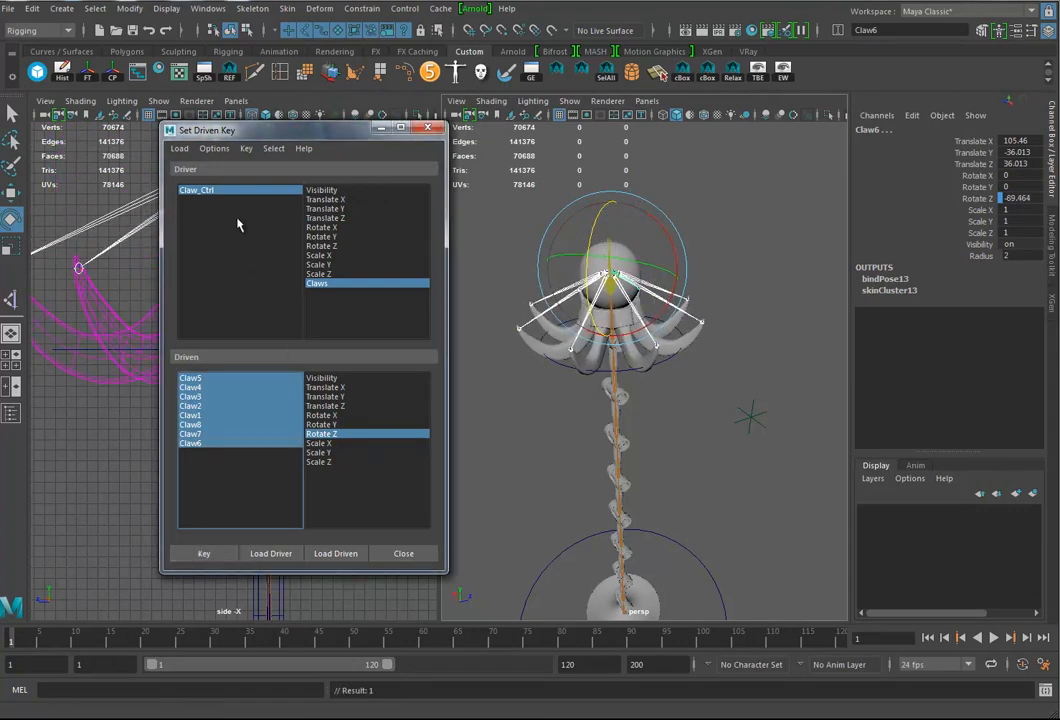
Set Claws to 10, rotate the eight claw joints closed to about 32 on Rotate Z, and set a driven key.
click(234, 192)
click(983, 256)
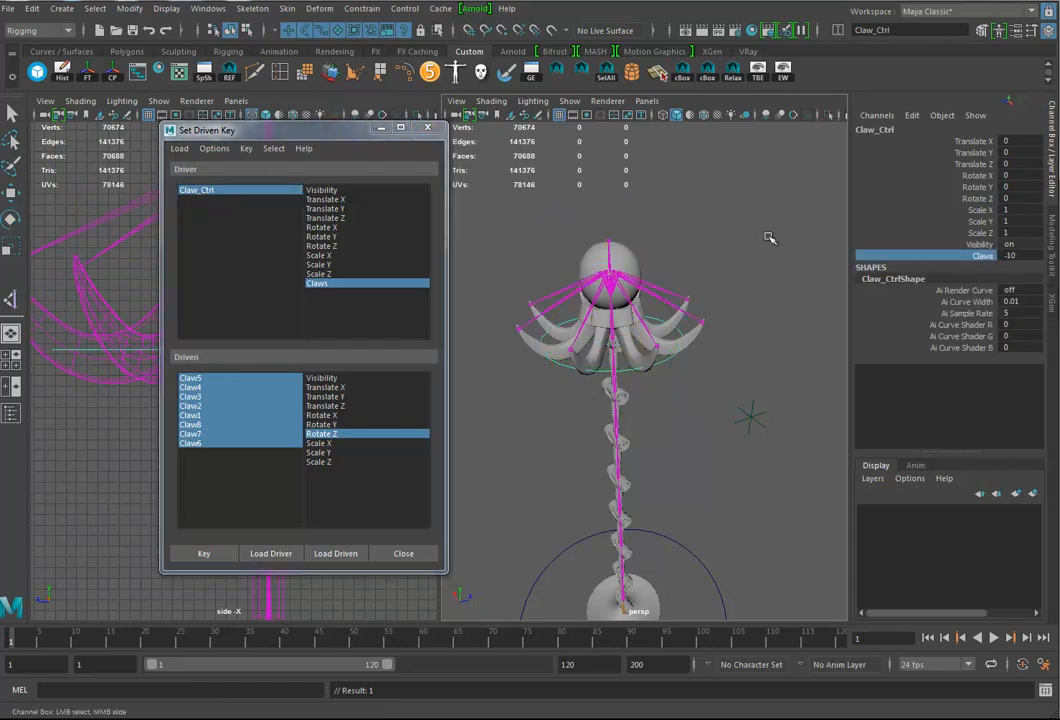
middle_drag(838, 246, 857, 285)
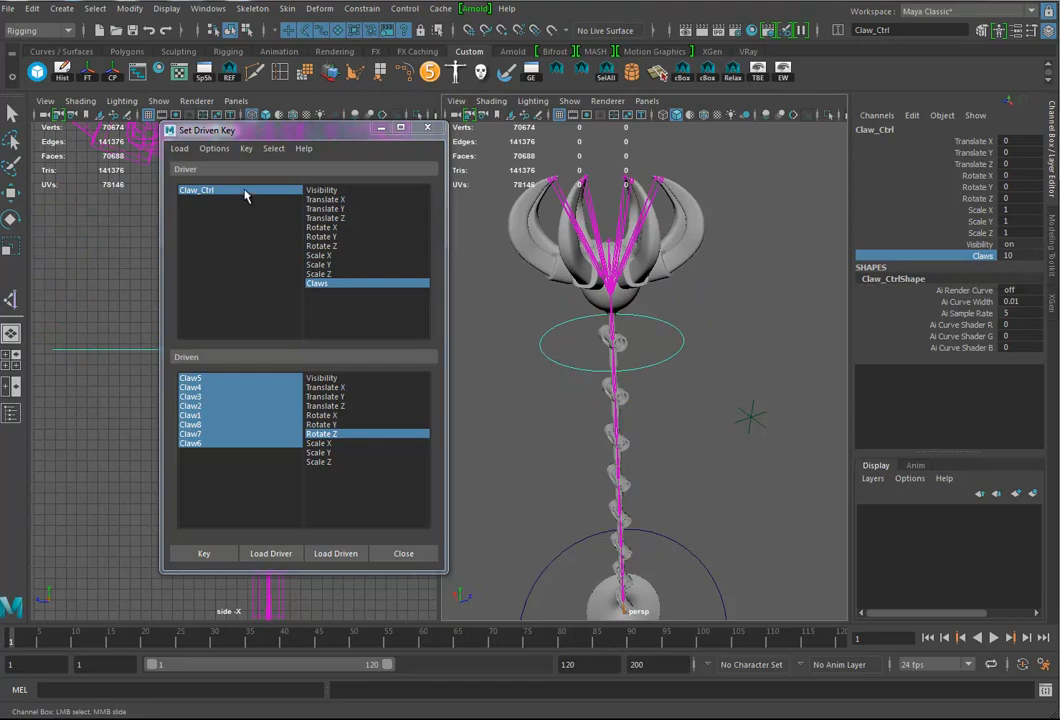
drag(190, 387, 190, 443)
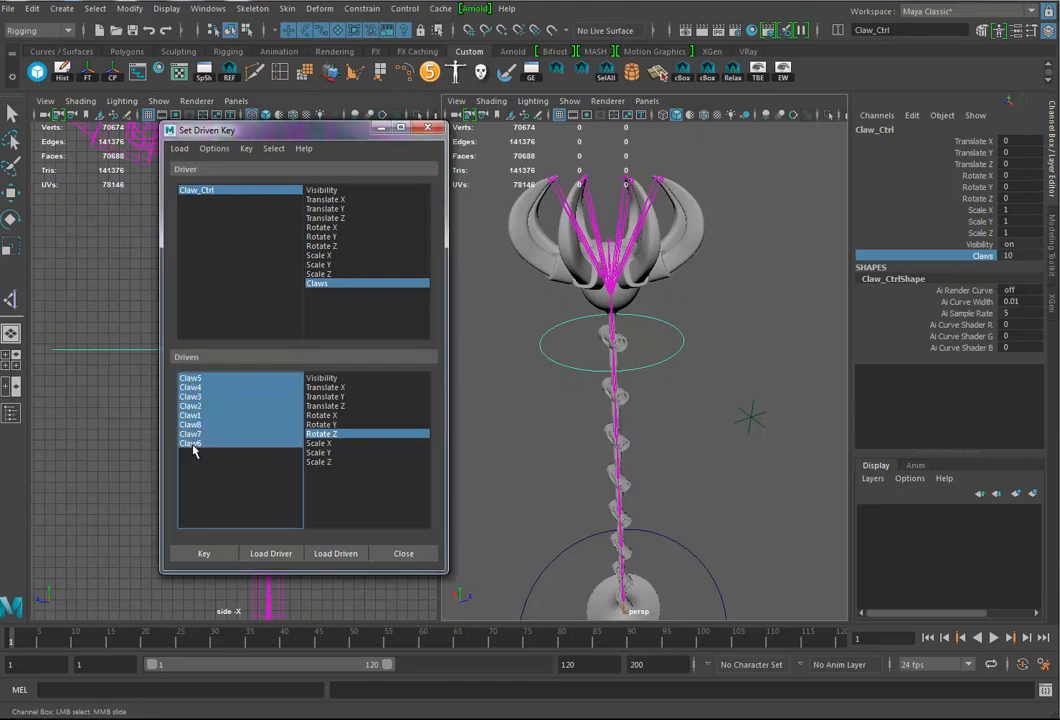
key(e)
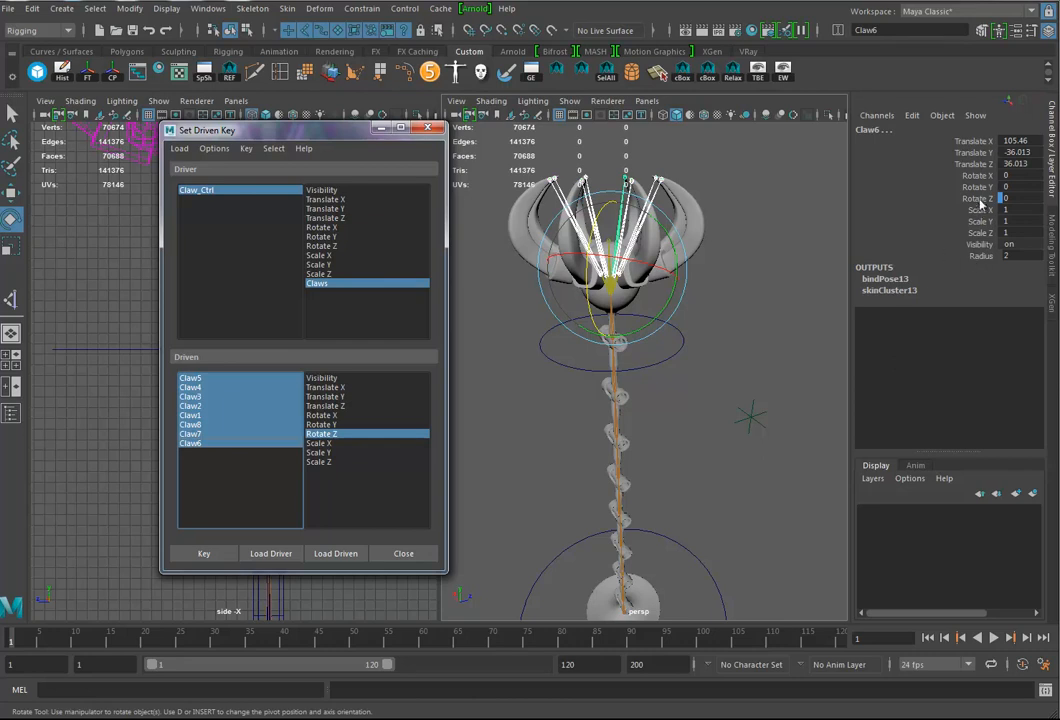
click(979, 202)
mouse_move(645, 290)
mouse_down()
mouse_move(660, 284)
mouse_move(643, 296)
mouse_up()
key(ctrl+z)
drag(591, 230, 583, 265)
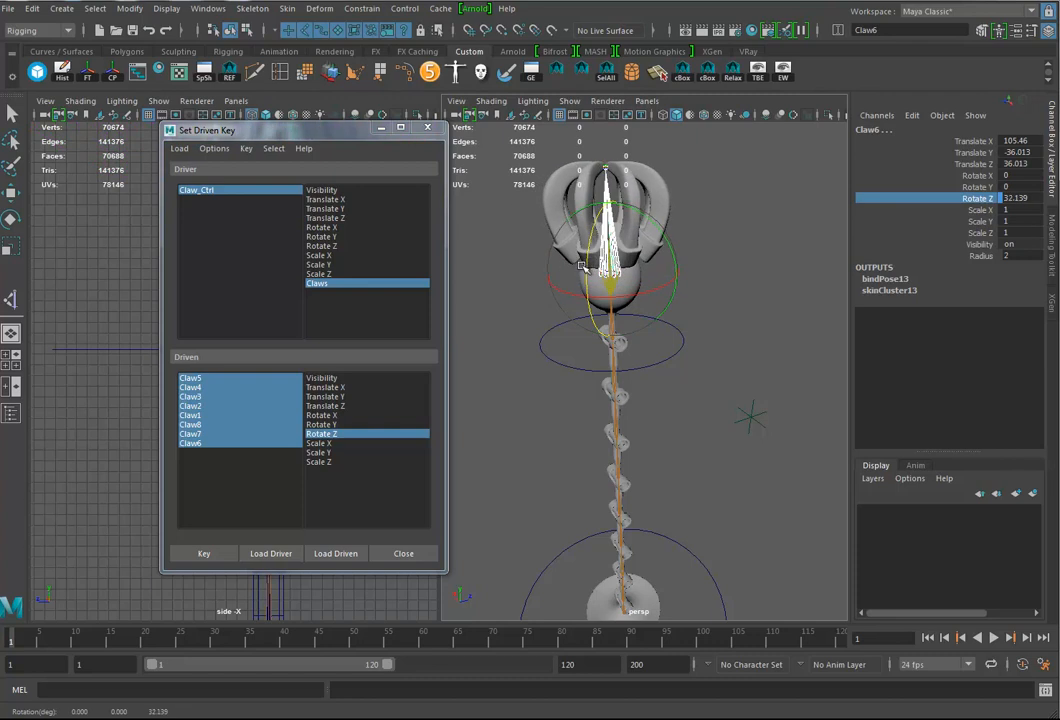
click(205, 555)
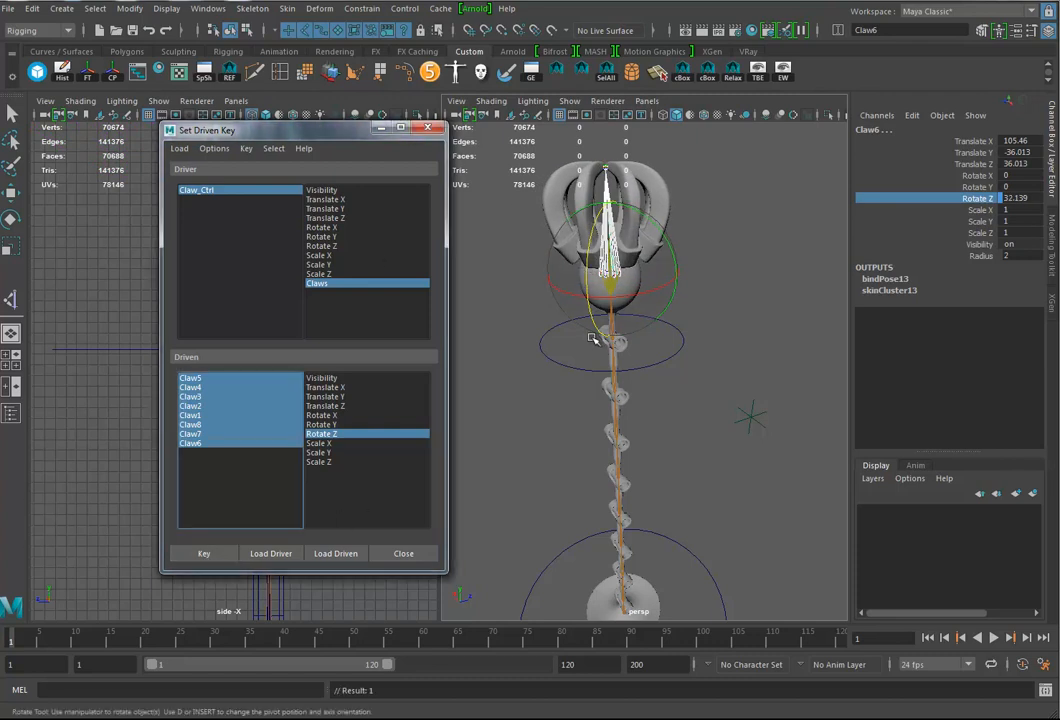
Test the claw movement by varying the Claws attribute on Claw_Ctrl, and reset Claws to 0.
click(676, 352)
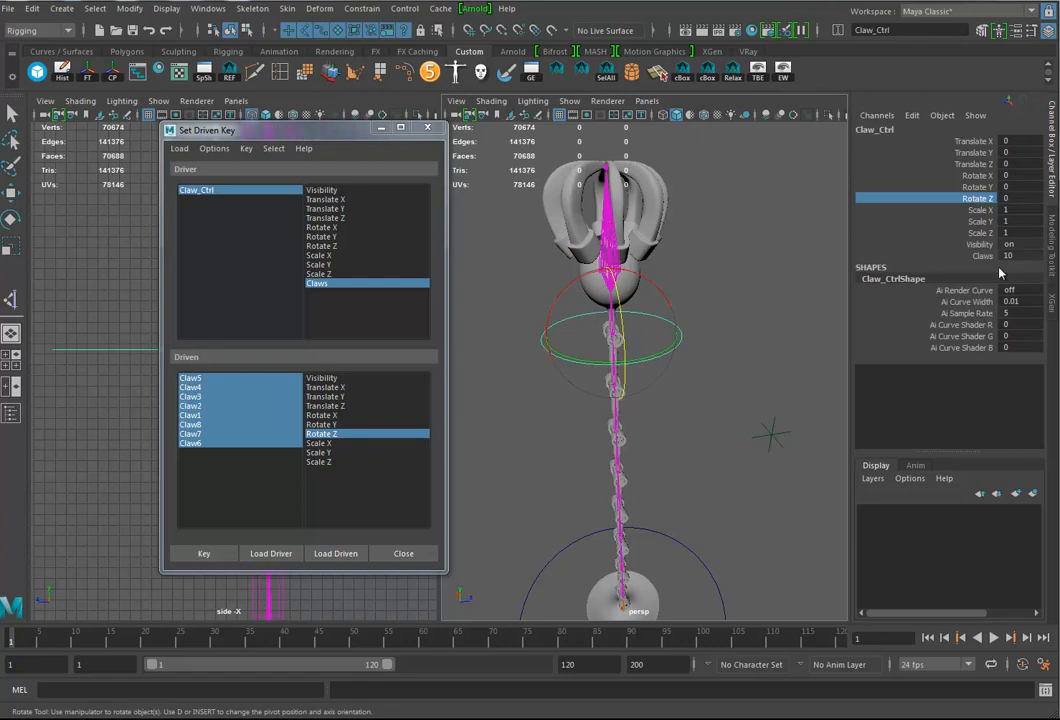
click(986, 258)
middle_drag(680, 326, 710, 367)
alt+right_drag(797, 383, 690, 351)
double_click(1025, 255)
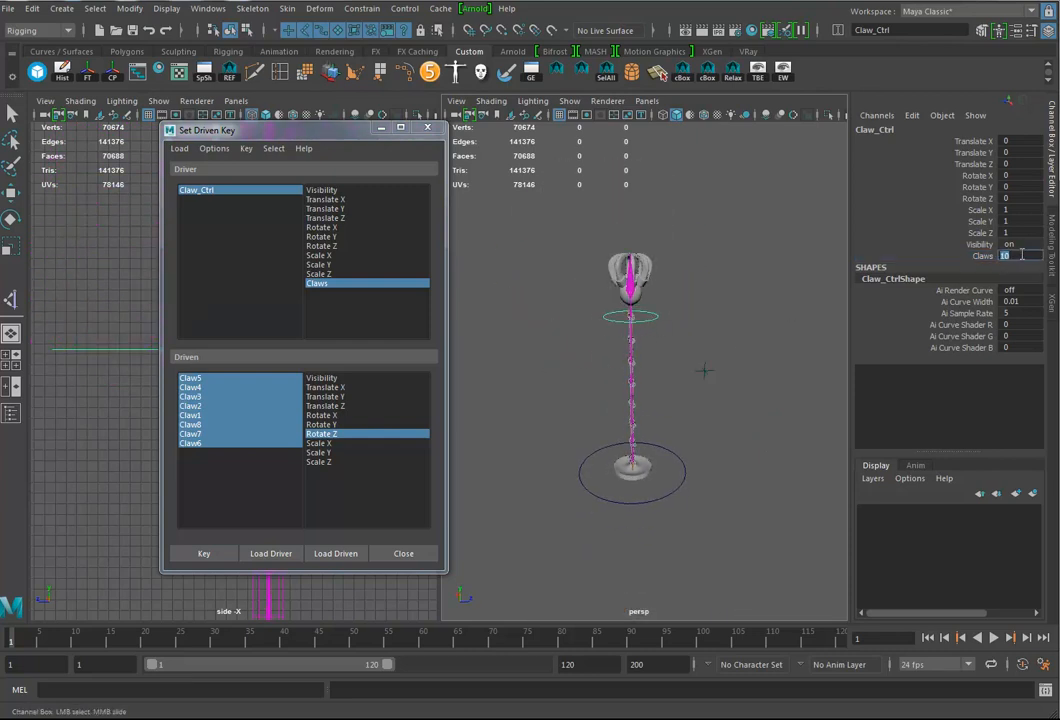
text(0)
key(Return)
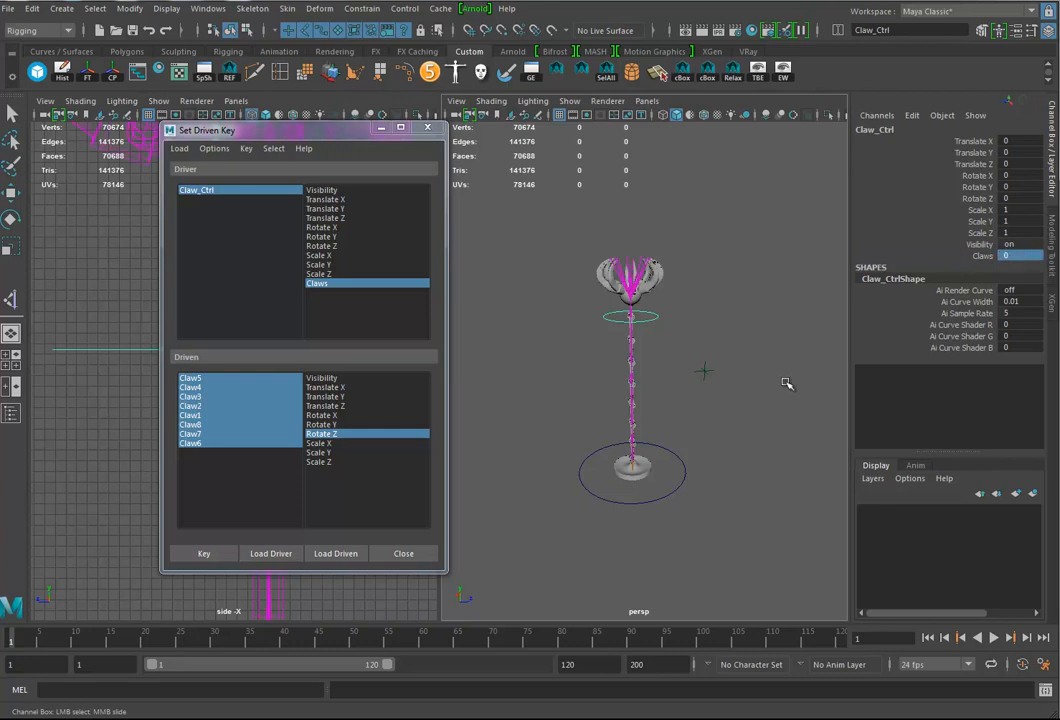
Test-rotate Base_Ctrl at the foot of the staff to check that the whole rig follows, and undo the rotations.
click(705, 366)
key(e)
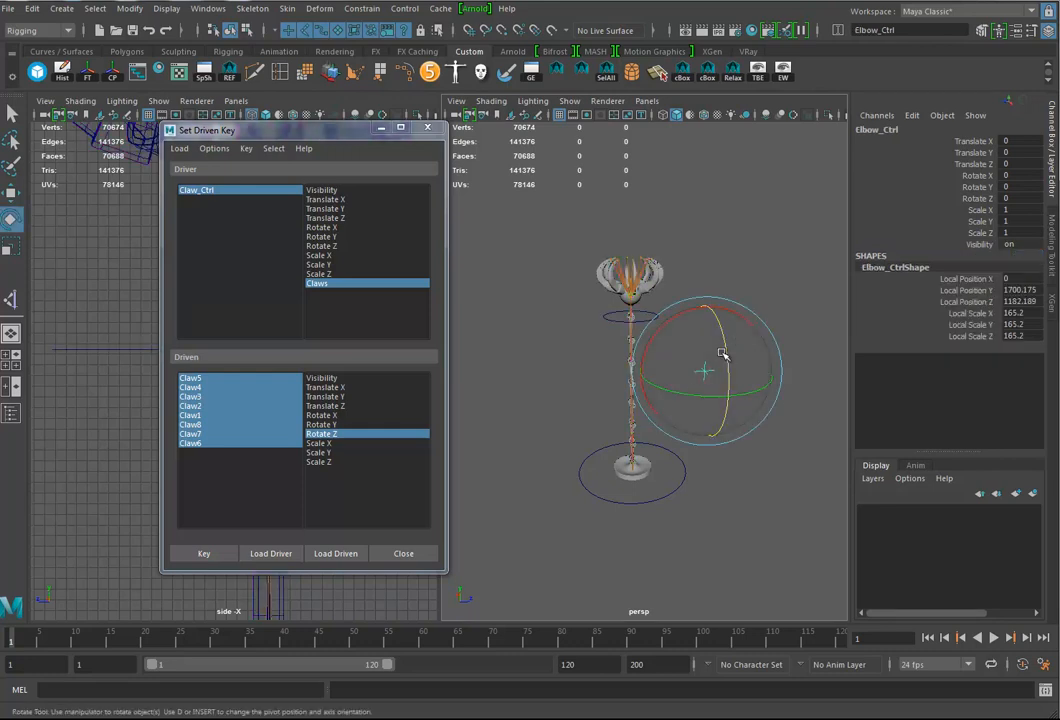
click(798, 275)
alt+drag(585, 405, 703, 475)
scroll(724, 477, up, 4)
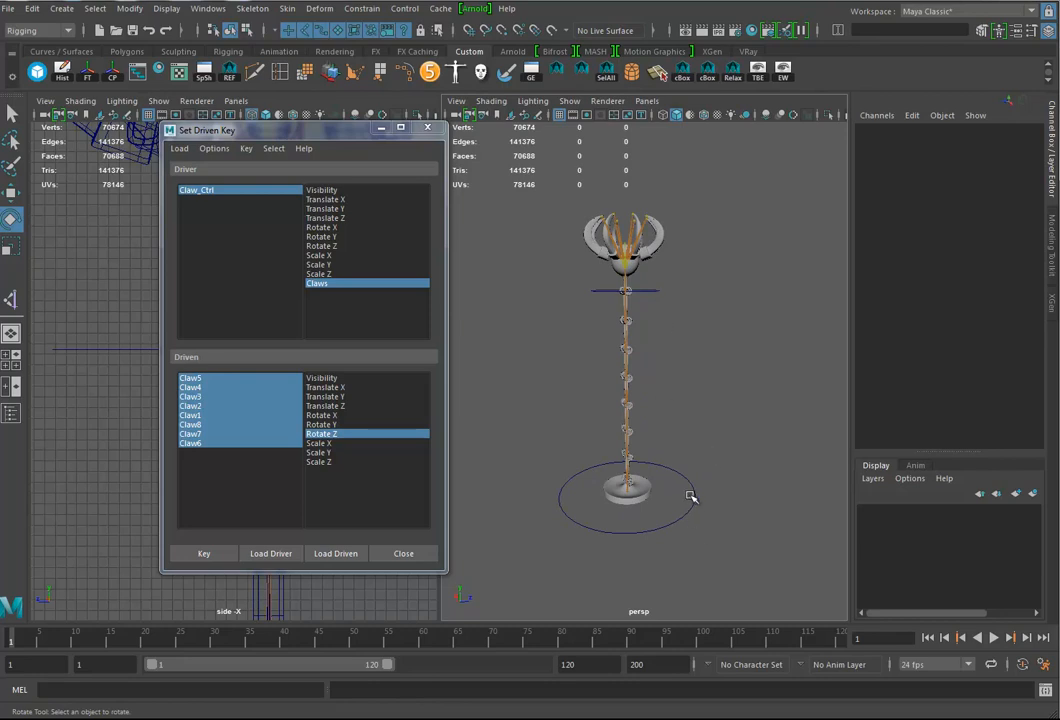
click(687, 496)
drag(608, 483, 680, 507)
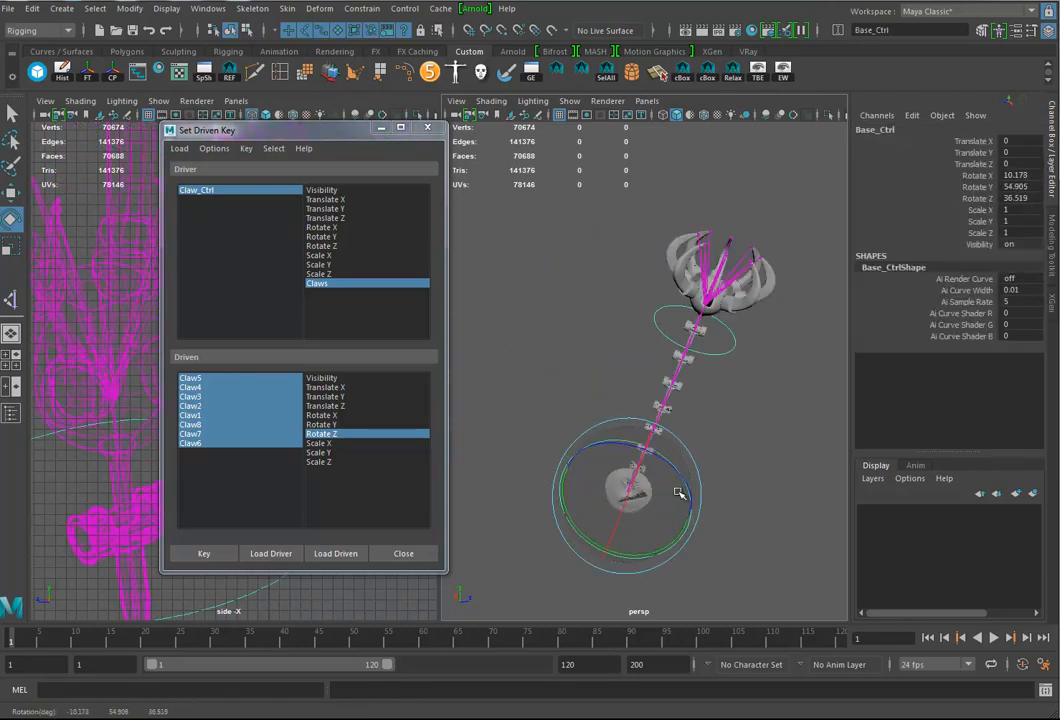
key(ctrl+z)
key(ctrl+z)
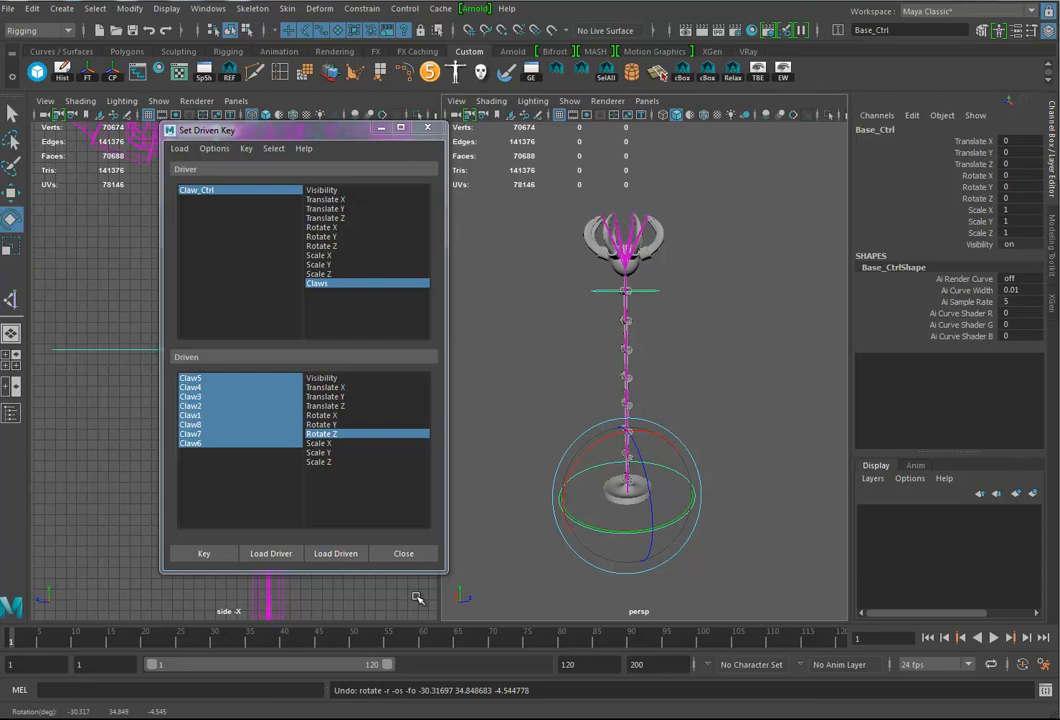
Close Set Driven Key and save the scene as Clawe04_Rigged in Maya ASCII format in the project's scenes folder.
click(403, 553)
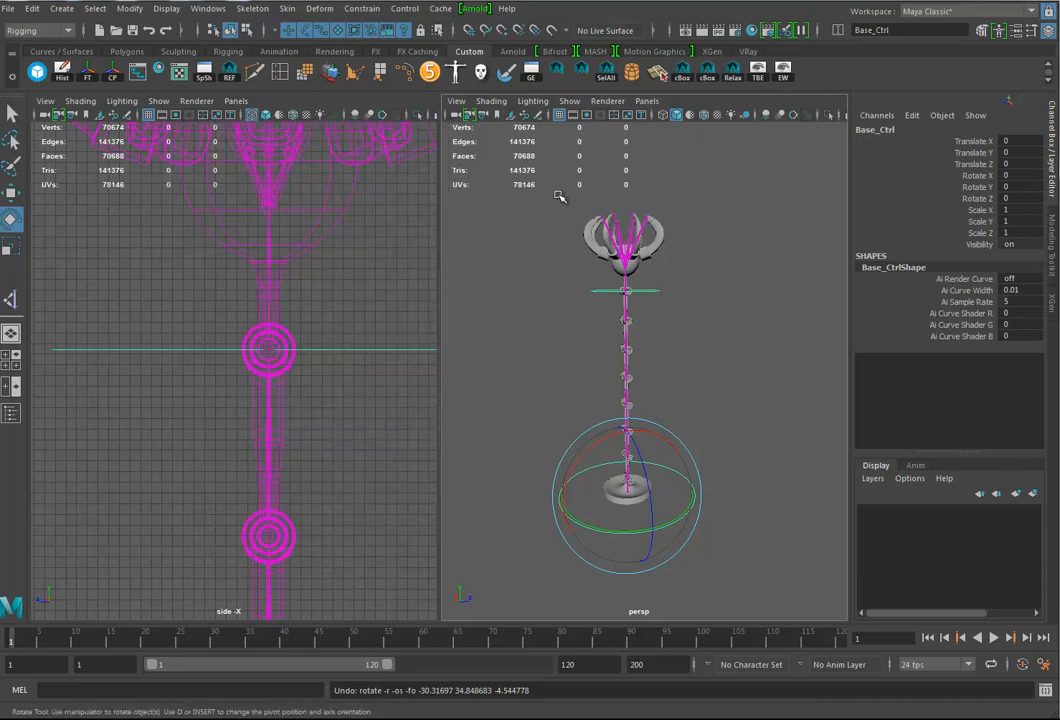
click(7, 8)
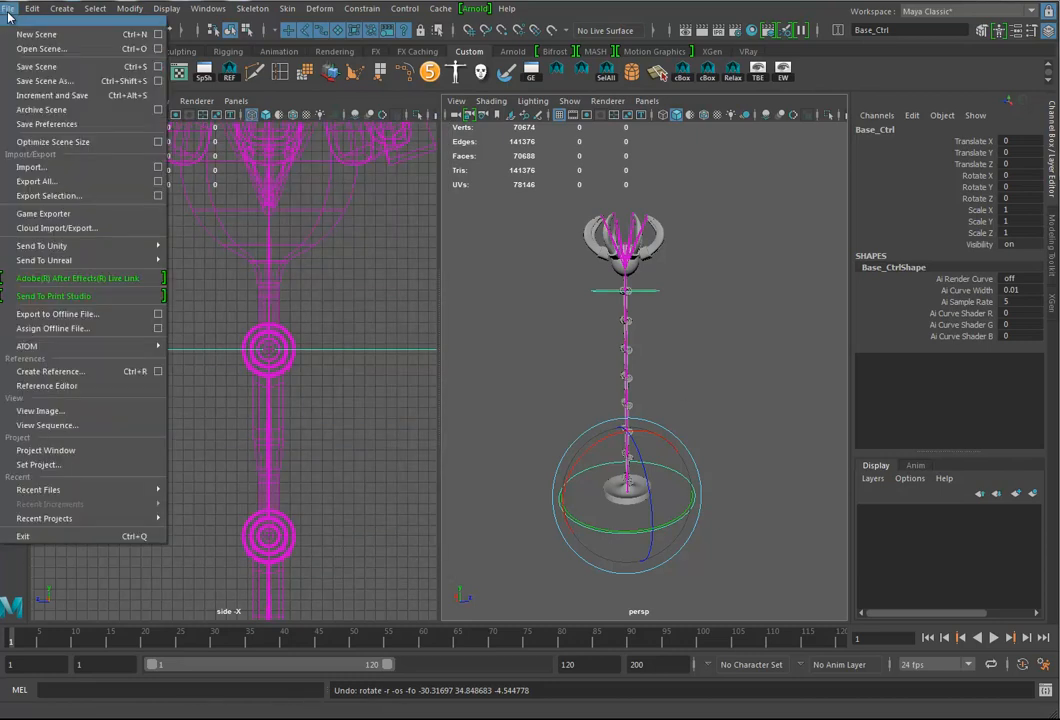
click(55, 81)
click(182, 204)
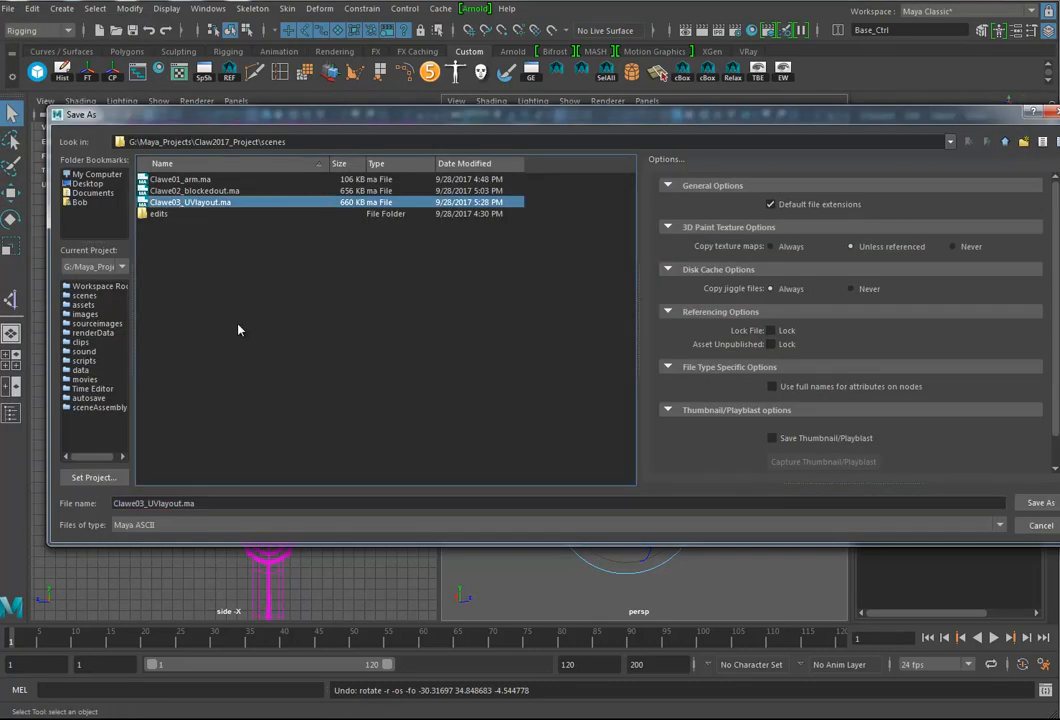
drag(194, 505, 158, 505)
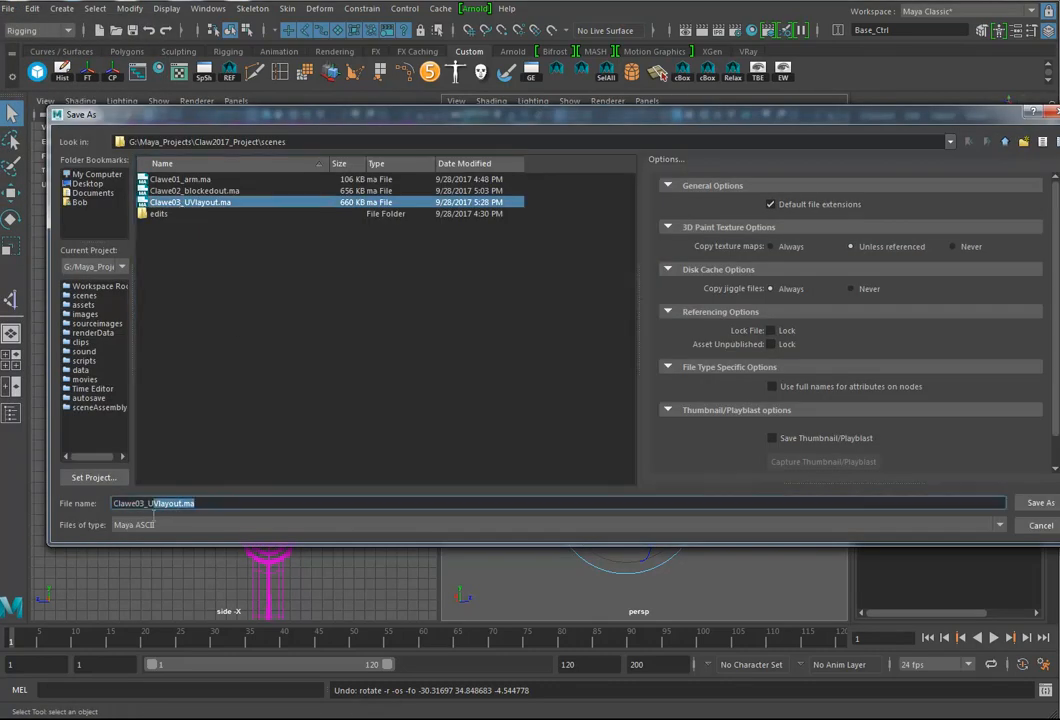
text(5)
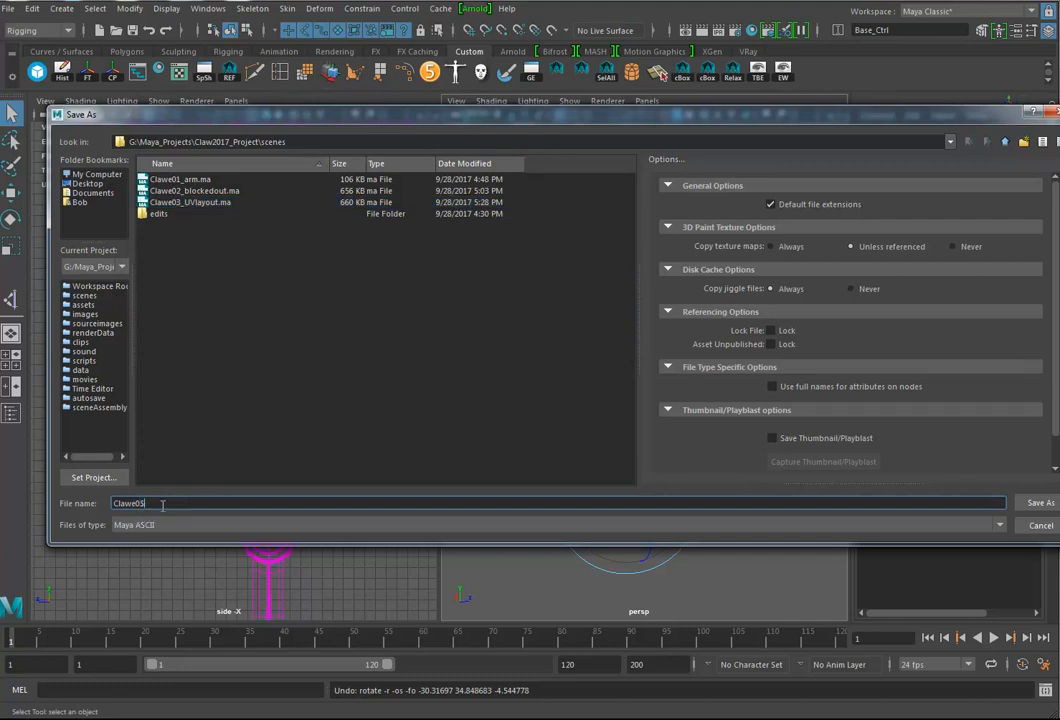
key(BackSpace)
text(4)
text(_Rigged)
key(Return)
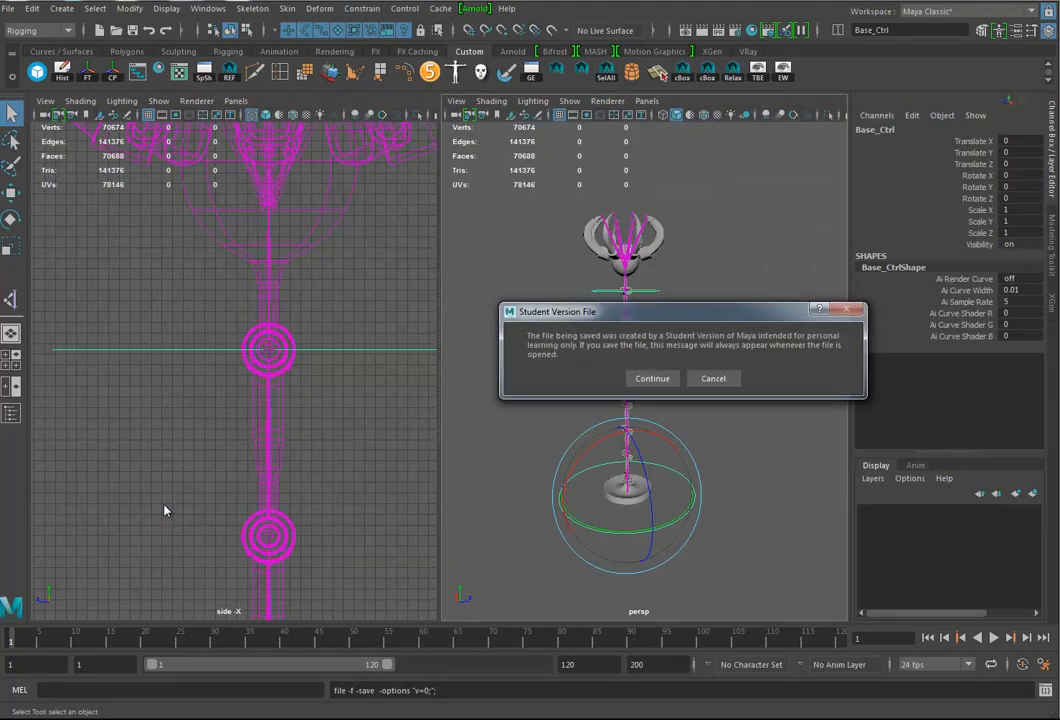
click(652, 378)
key(e)
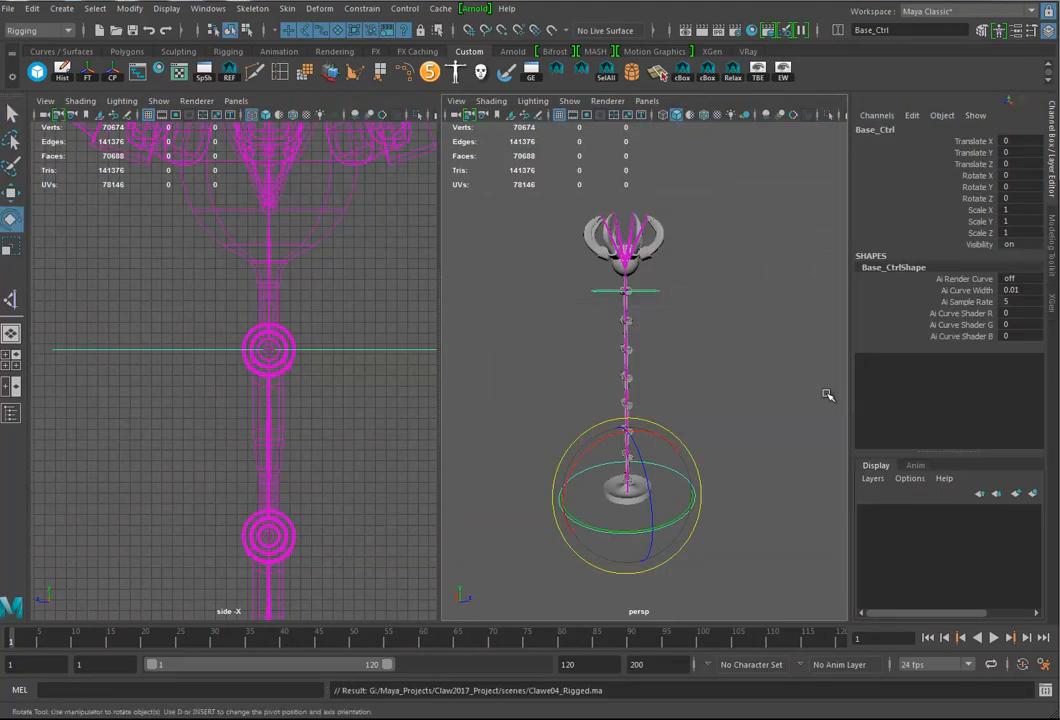